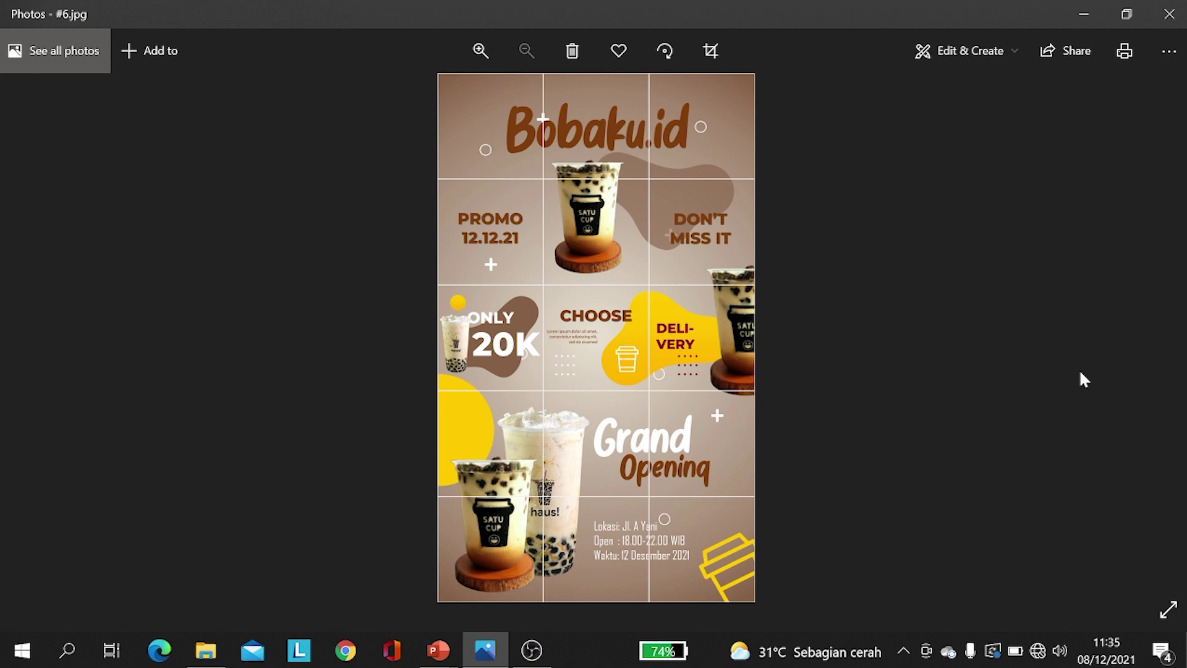
Step: Leave the poster preview and show thumbnails of the open PowerPoint windows
{"action": "left_click", "coordinate": [438, 649]}
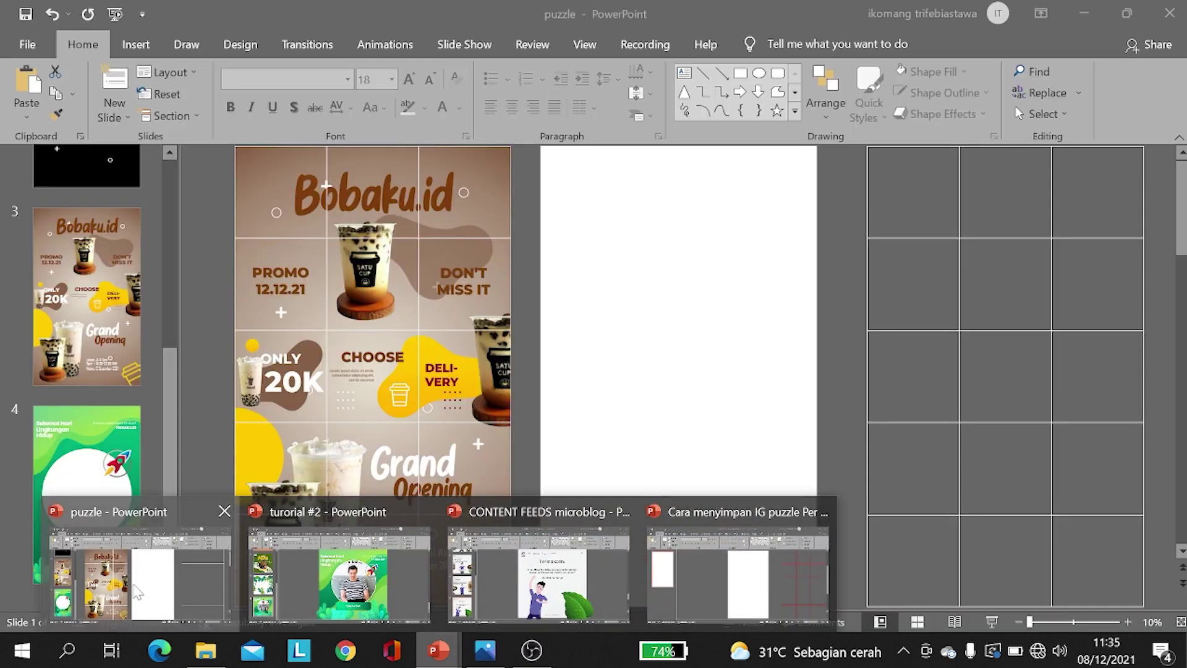
Step: Bring the puzzle presentation to the front and look over the poster and blank slide
{"action": "left_click", "coordinate": [187, 589]}
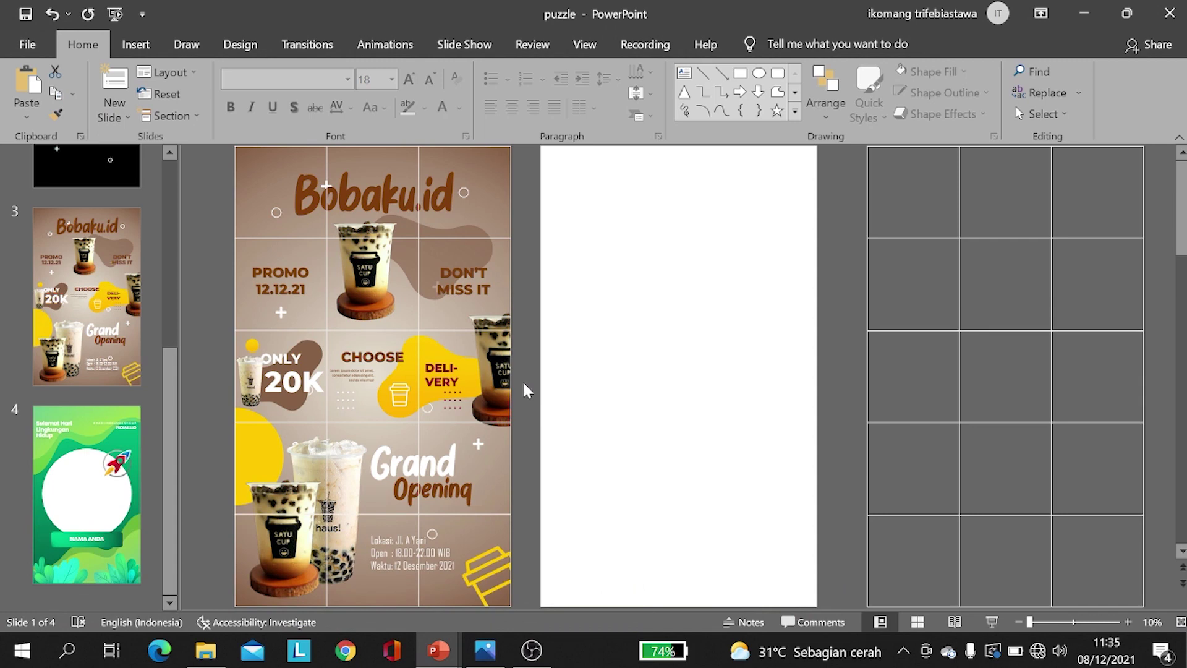
{"action": "left_click", "coordinate": [400, 280]}
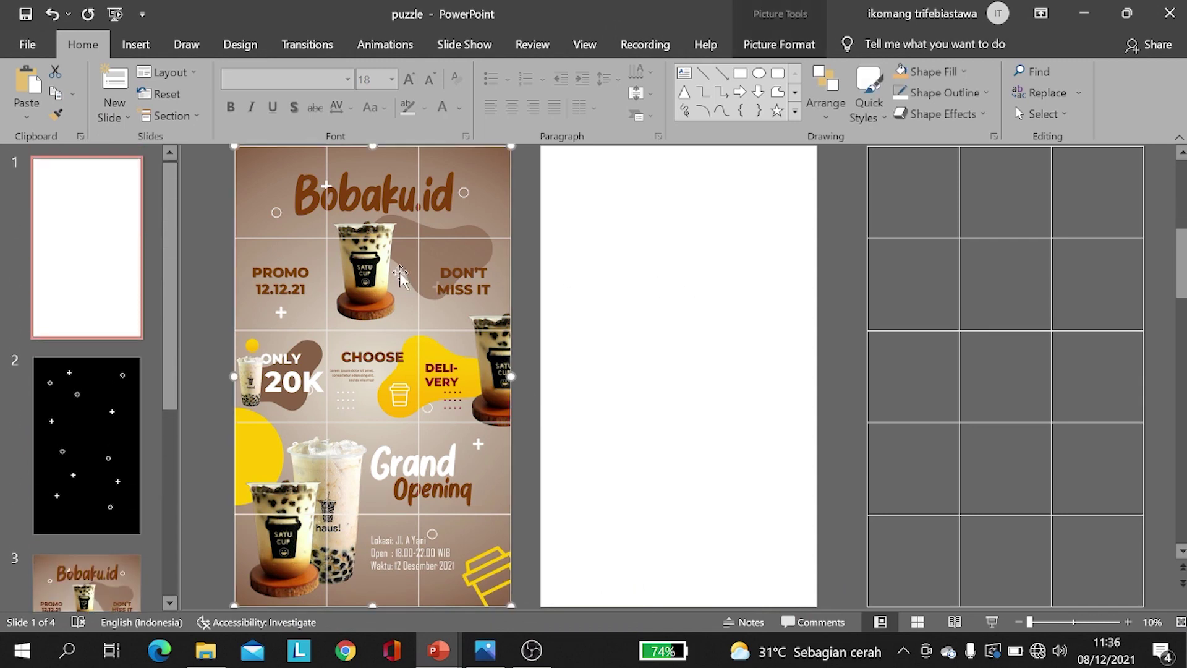
{"action": "left_click", "coordinate": [162, 350]}
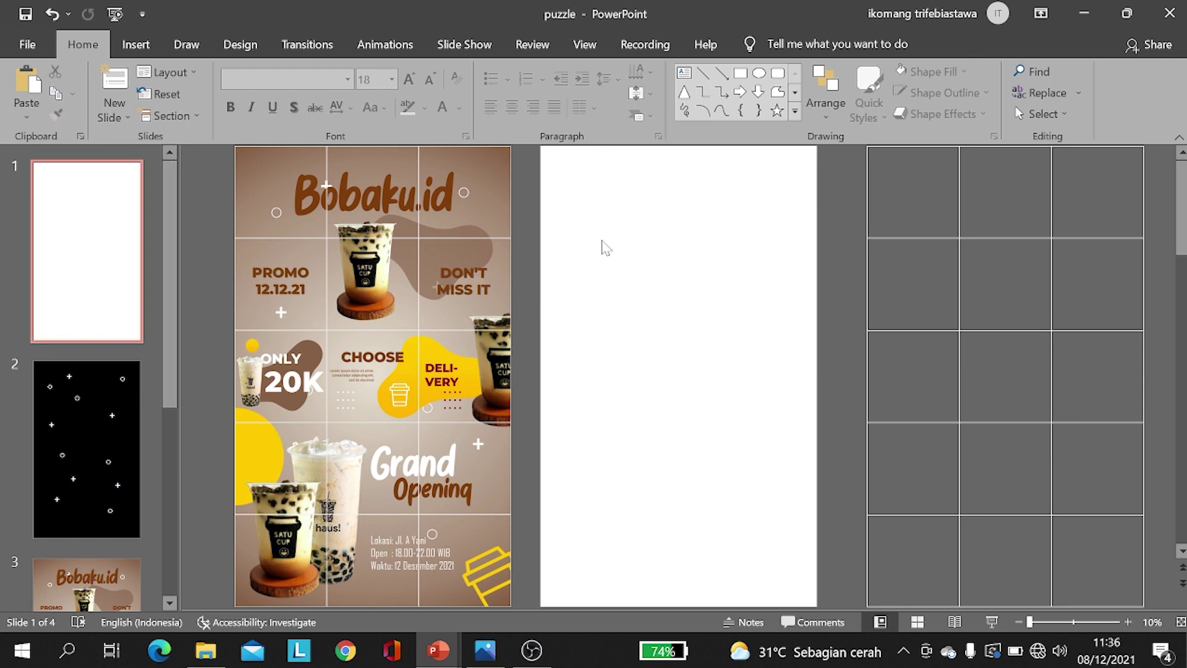
{"action": "right_click", "coordinate": [605, 243]}
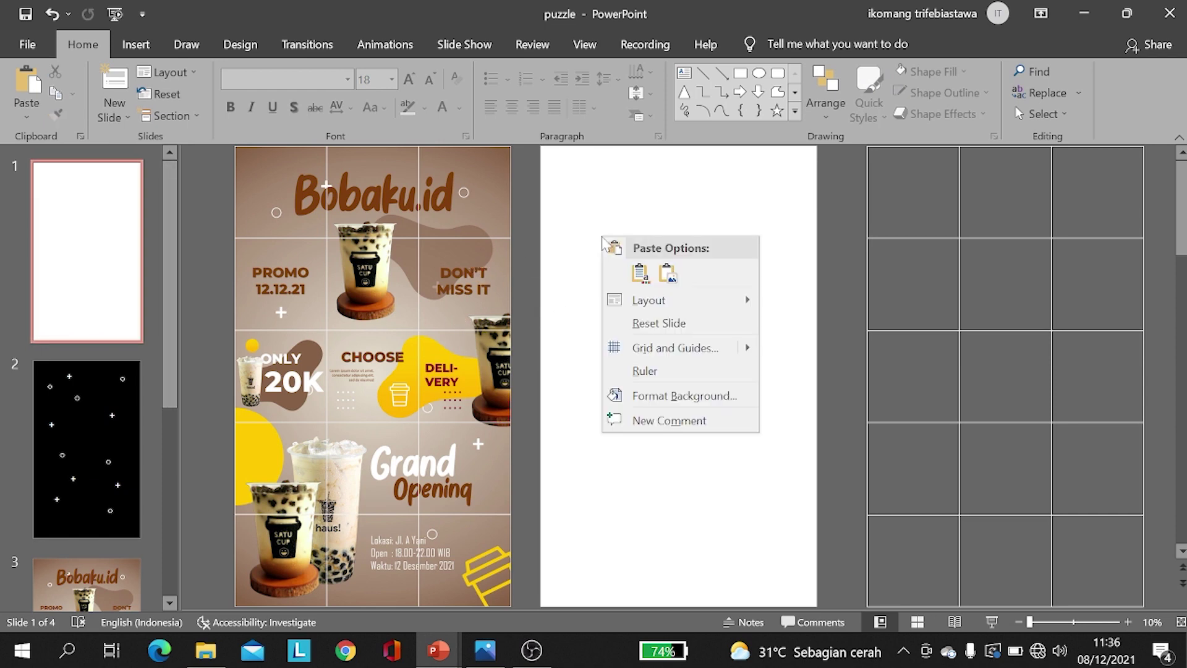
{"action": "left_click", "coordinate": [525, 246]}
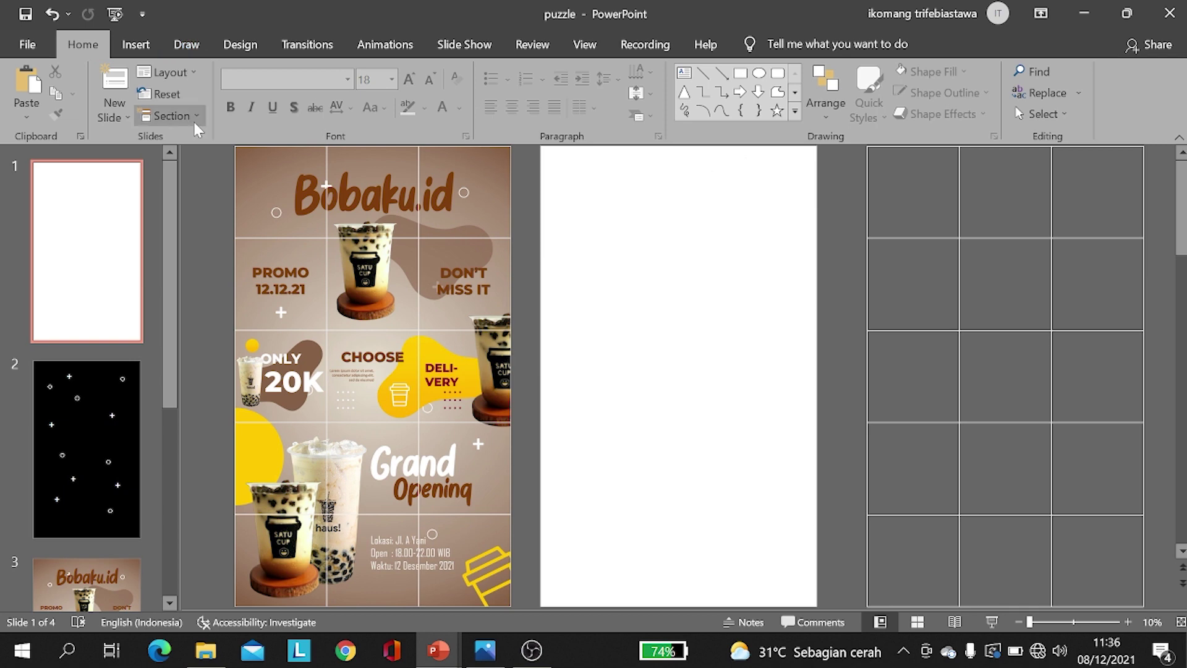
Step: Review the custom slide size of 80,773 × 134,62 cm and cancel without changes
{"action": "left_click", "coordinate": [238, 44]}
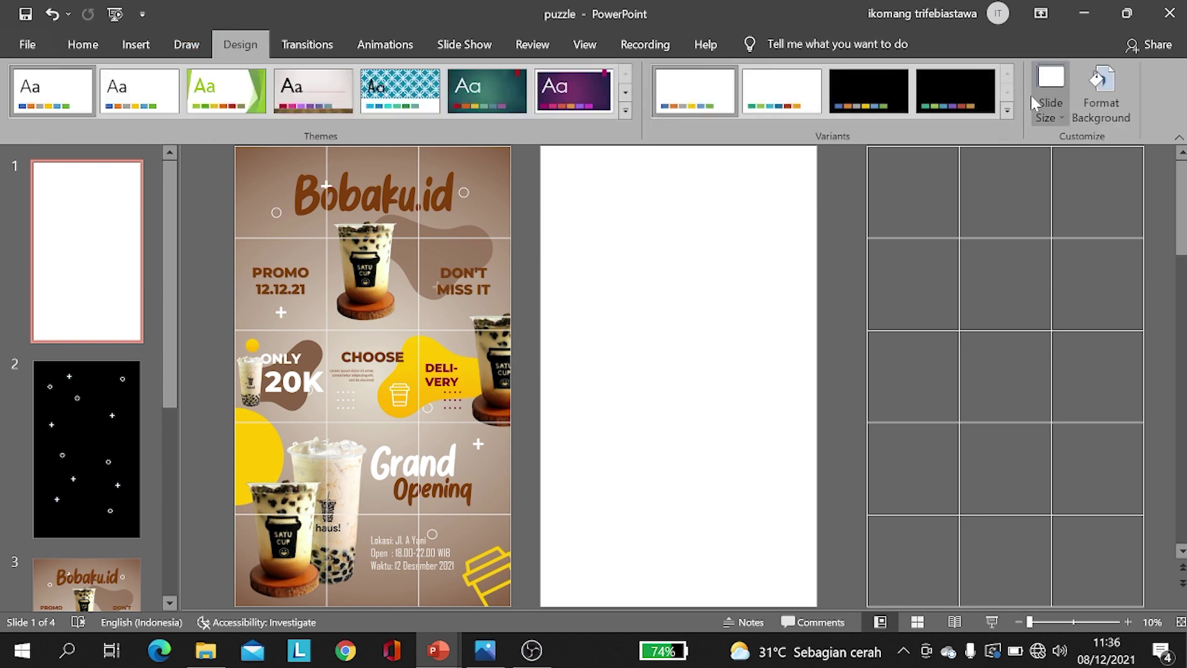
{"action": "left_click", "coordinate": [1050, 99]}
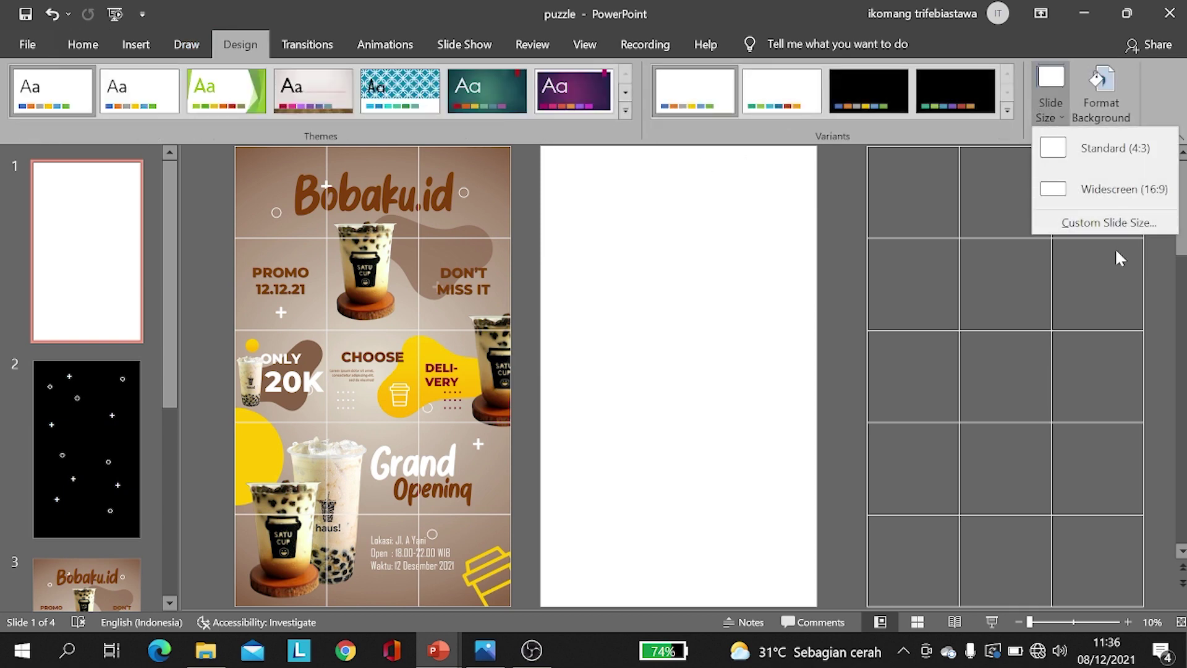
{"action": "left_click", "coordinate": [1125, 228]}
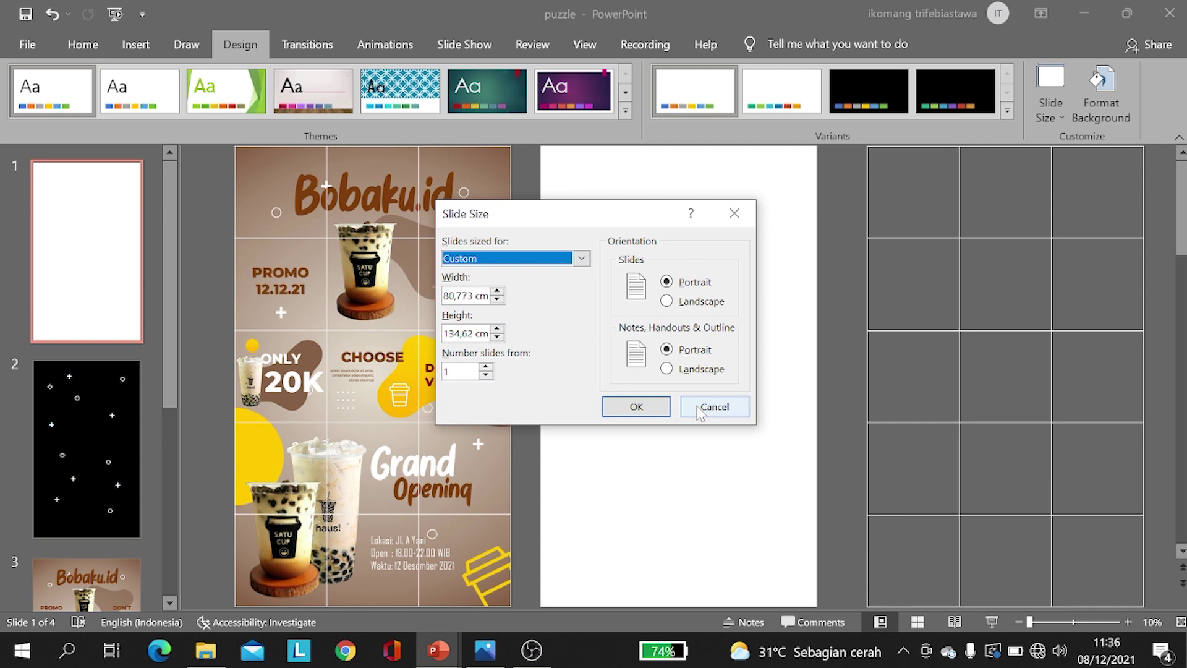
{"action": "left_click", "coordinate": [699, 413]}
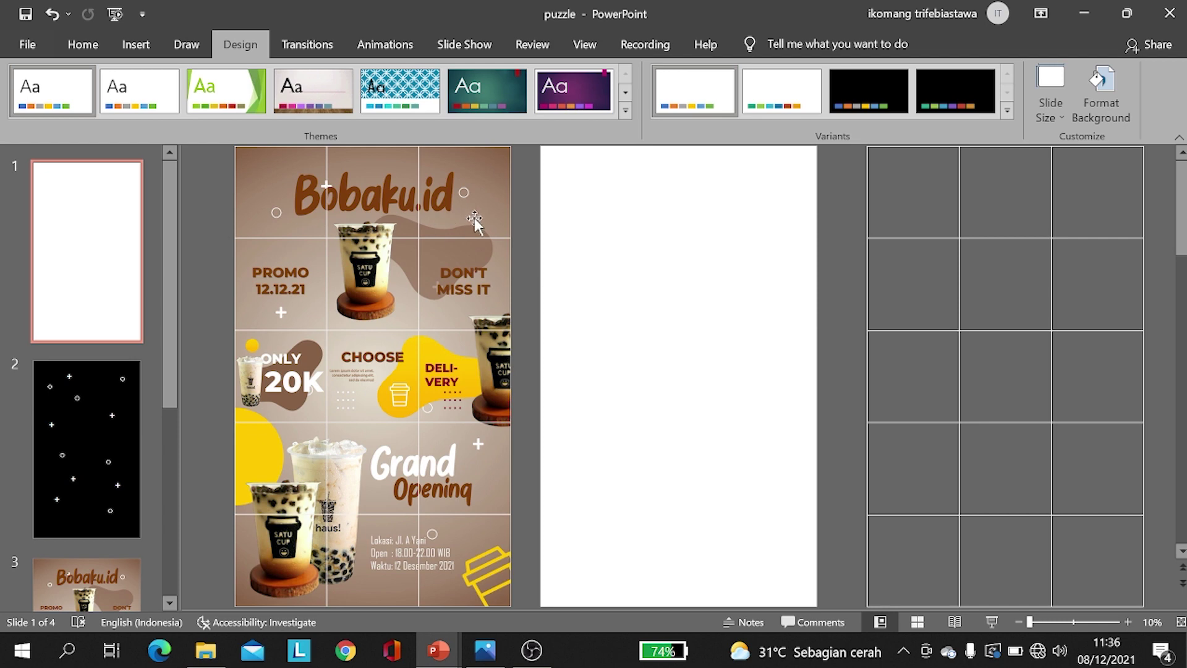
Step: Give slide 1 a radial gradient background radiating from the centre
{"action": "right_click", "coordinate": [647, 229]}
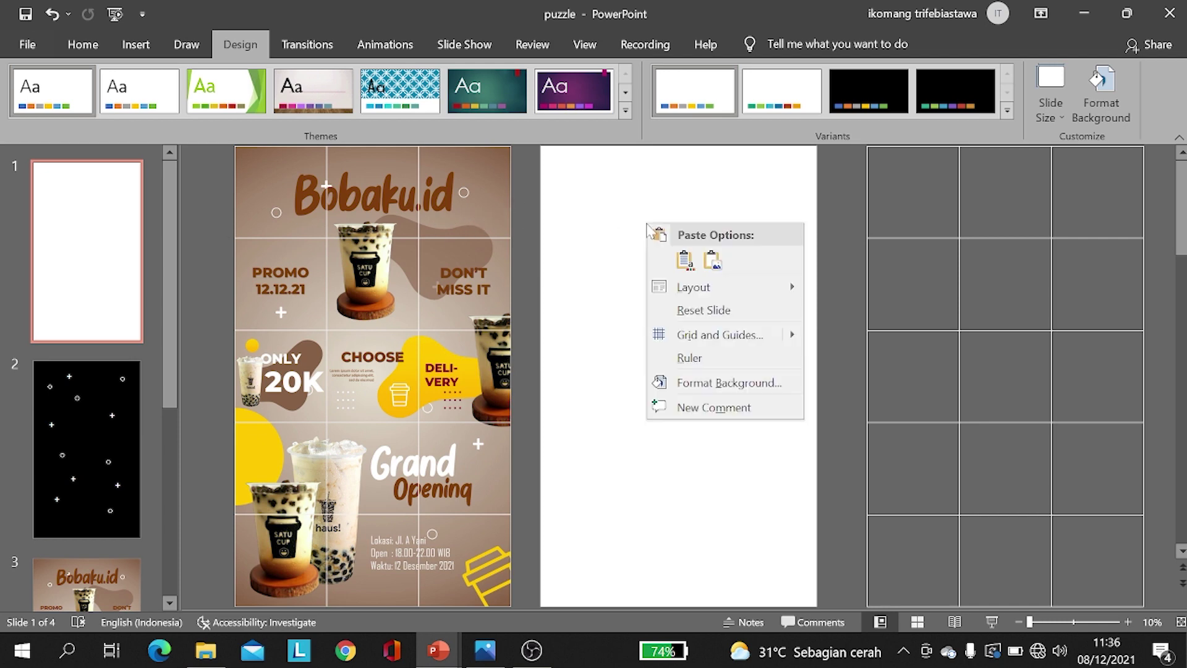
{"action": "left_click", "coordinate": [720, 382]}
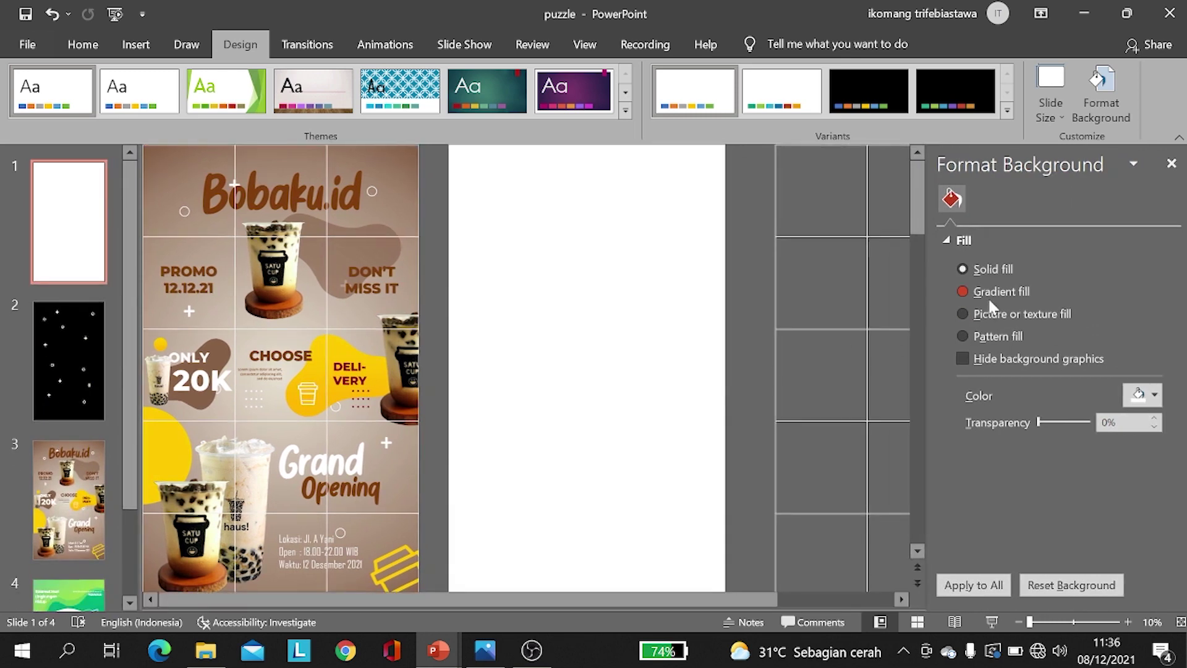
{"action": "left_click", "coordinate": [990, 293]}
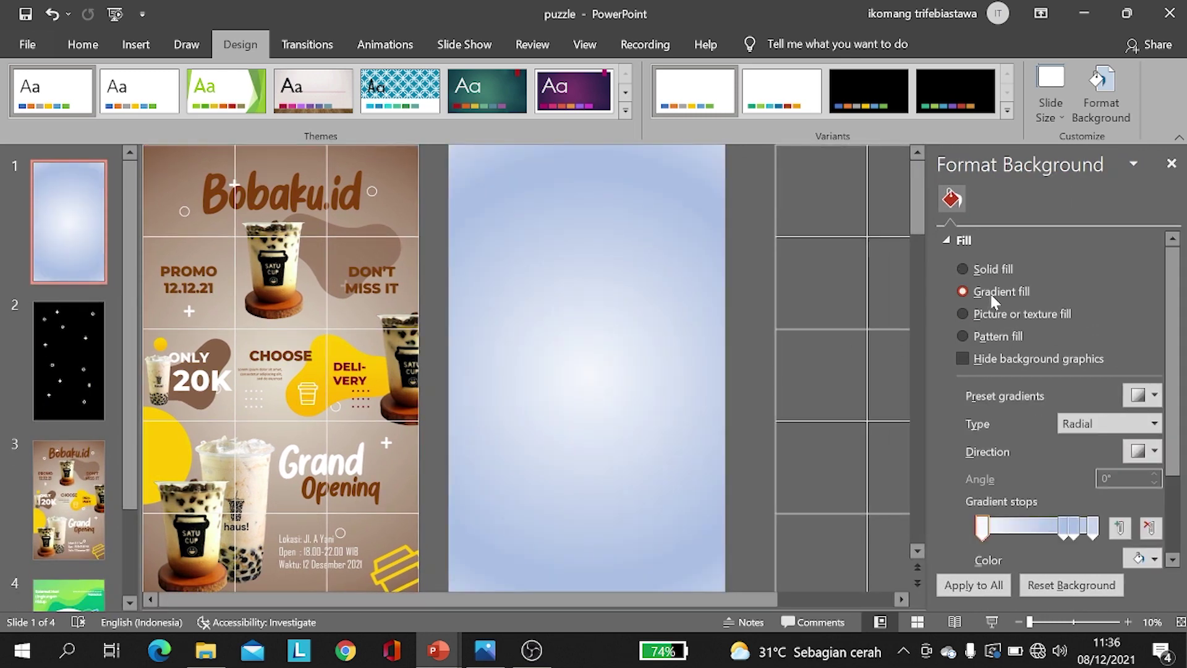
{"action": "left_click", "coordinate": [1151, 427]}
{"action": "left_click", "coordinate": [1113, 457]}
{"action": "left_click", "coordinate": [1155, 452]}
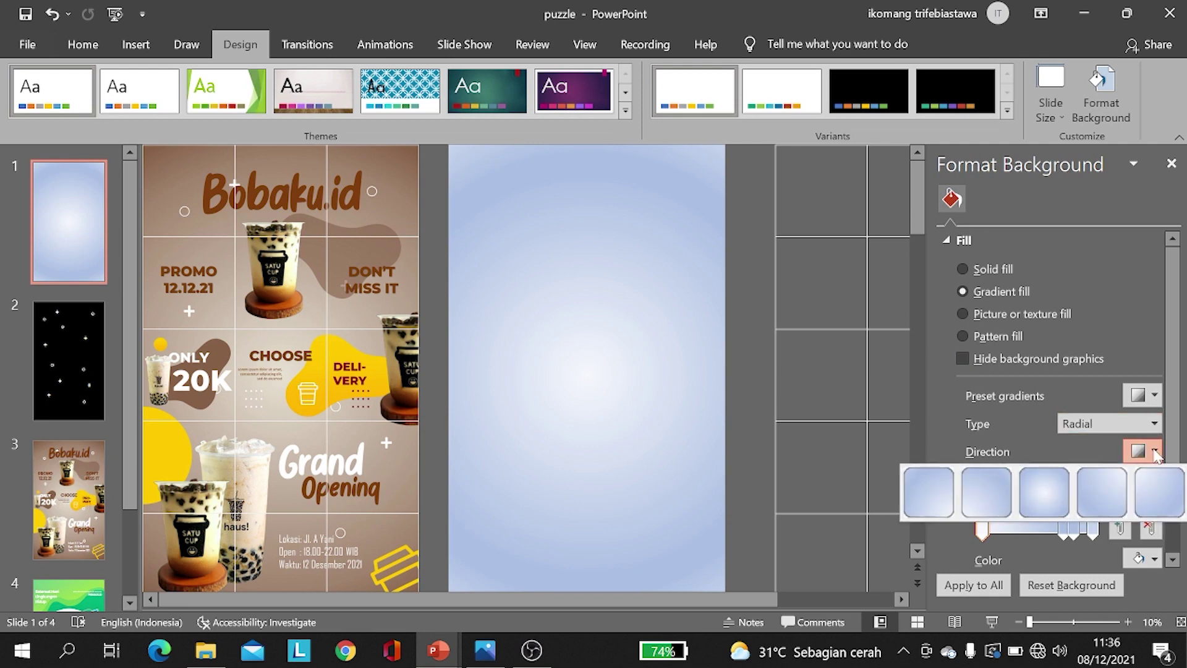
{"action": "left_click", "coordinate": [1043, 495]}
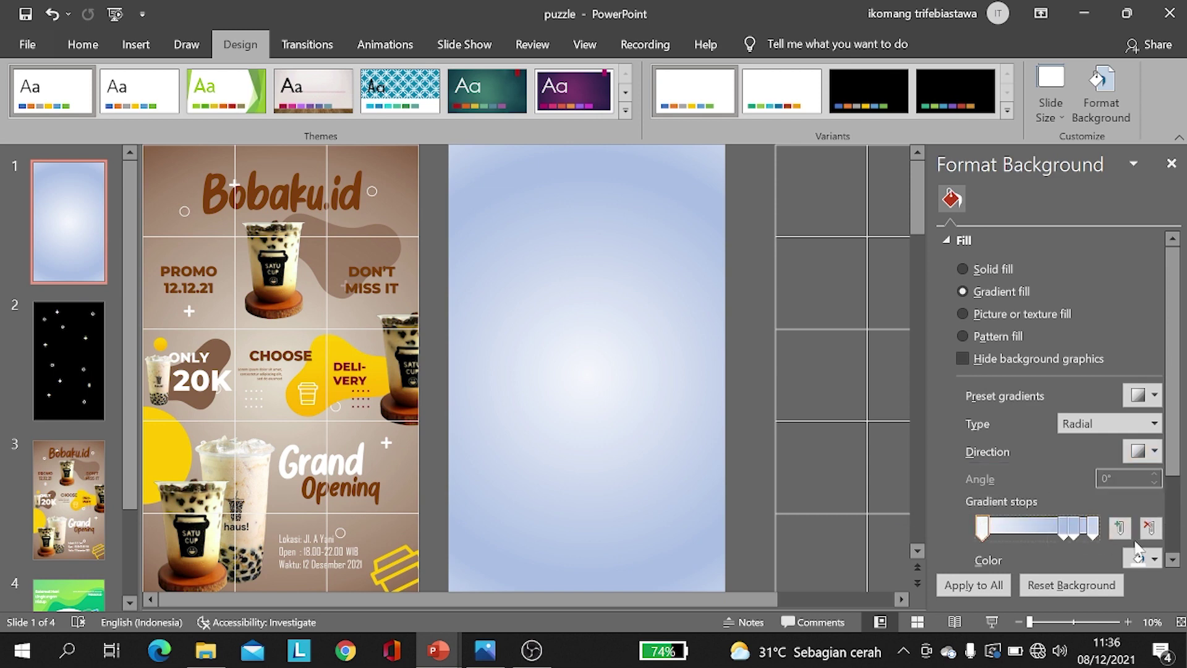
{"action": "scroll", "coordinate": [1149, 526], "scroll_direction": "down", "scroll_amount": 1}
Step: Recolor the first and 74% stops with beige sampled from the poster, and delete the blue 83% stop
{"action": "left_click", "coordinate": [1155, 519]}
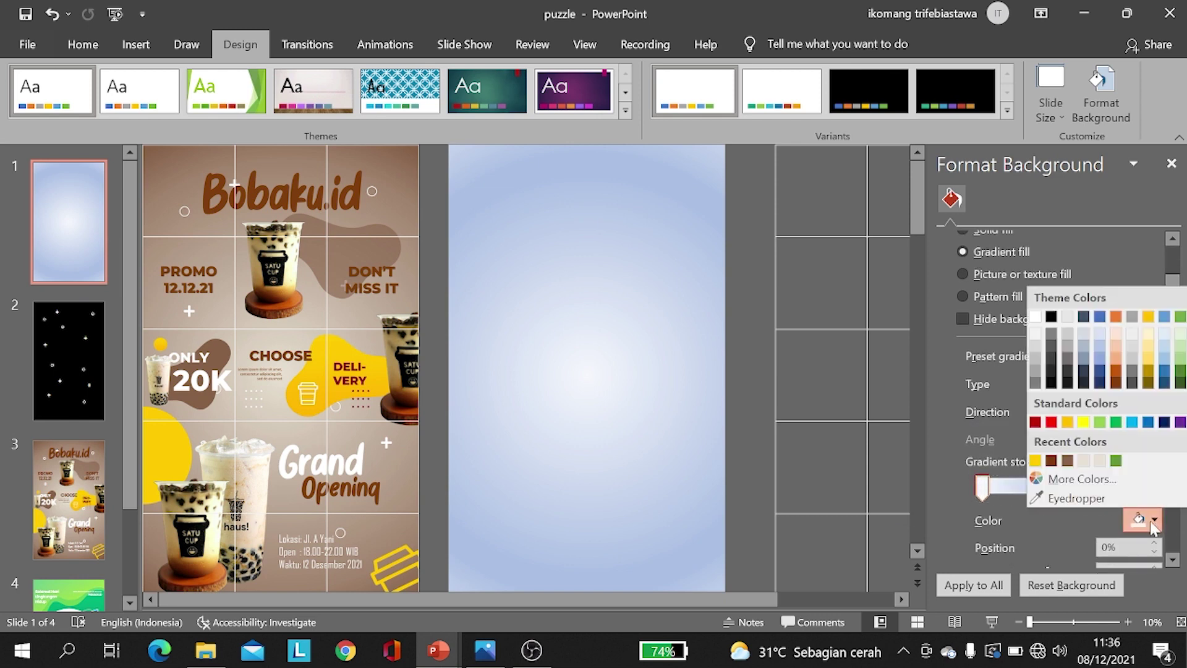
{"action": "left_click", "coordinate": [1085, 497]}
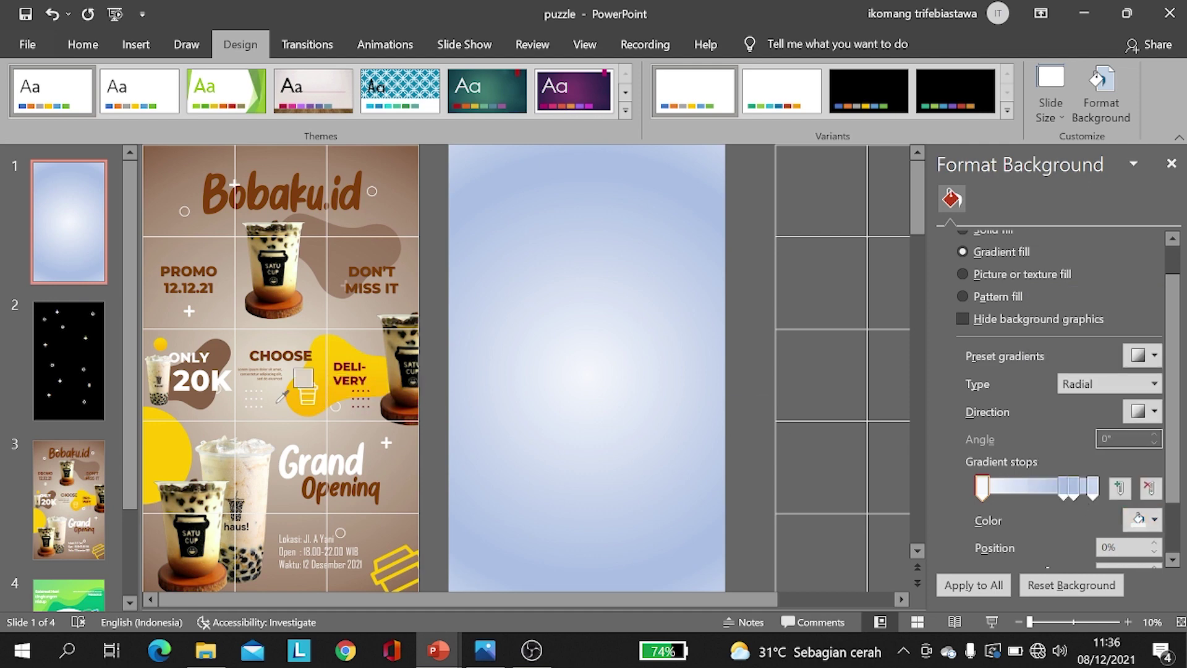
{"action": "left_click", "coordinate": [278, 400]}
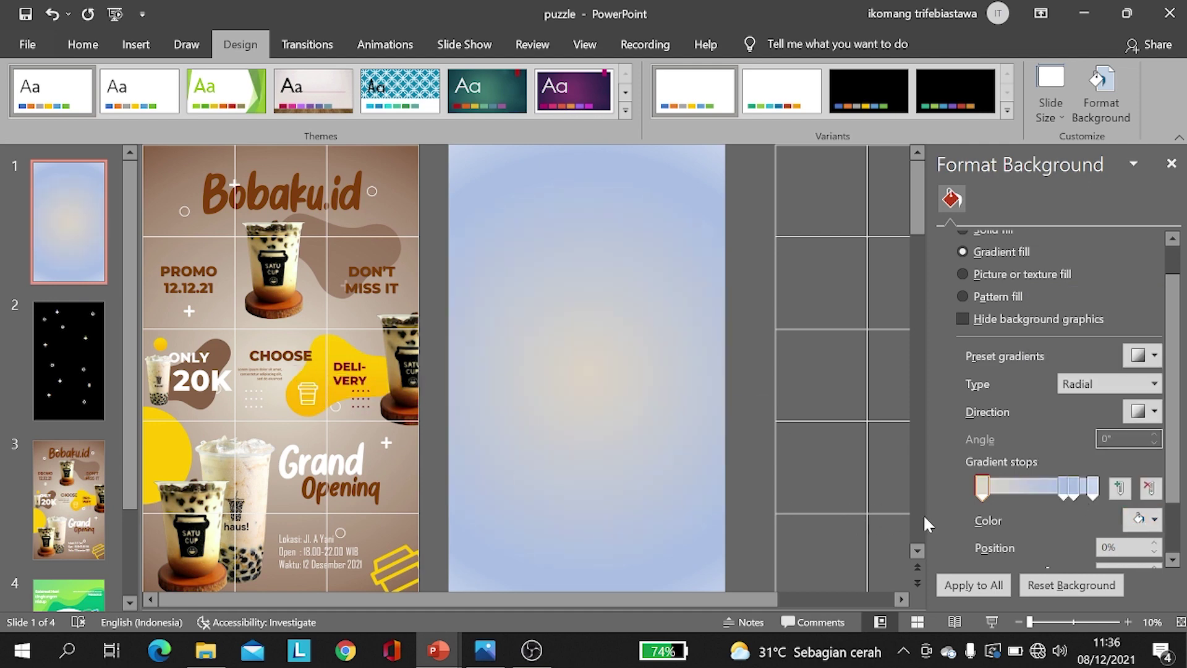
{"action": "left_click", "coordinate": [1062, 489]}
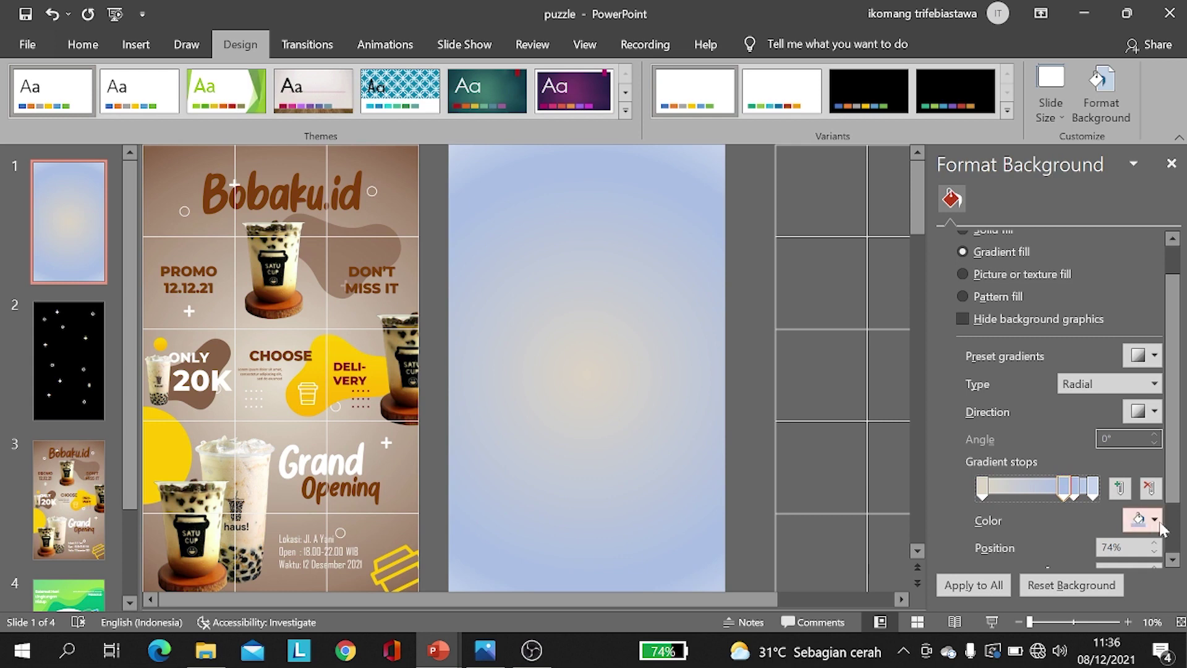
{"action": "left_click", "coordinate": [1154, 519]}
{"action": "left_click", "coordinate": [1087, 496]}
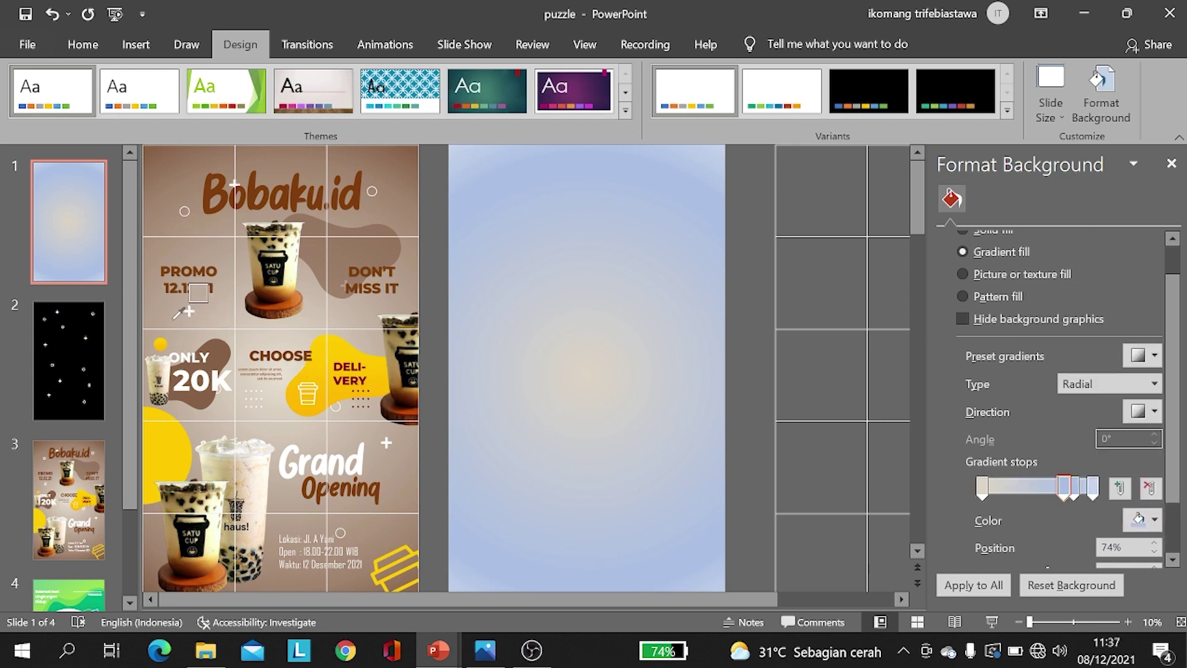
{"action": "left_click", "coordinate": [220, 312]}
{"action": "left_click", "coordinate": [1074, 487]}
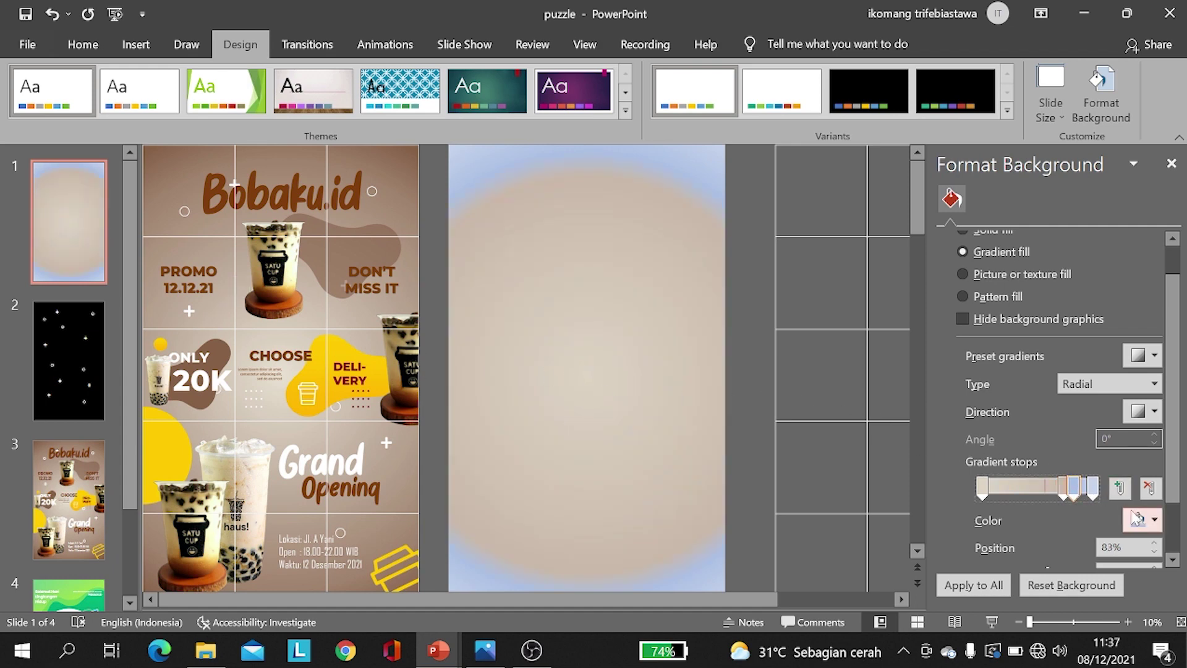
{"action": "left_click", "coordinate": [1147, 491]}
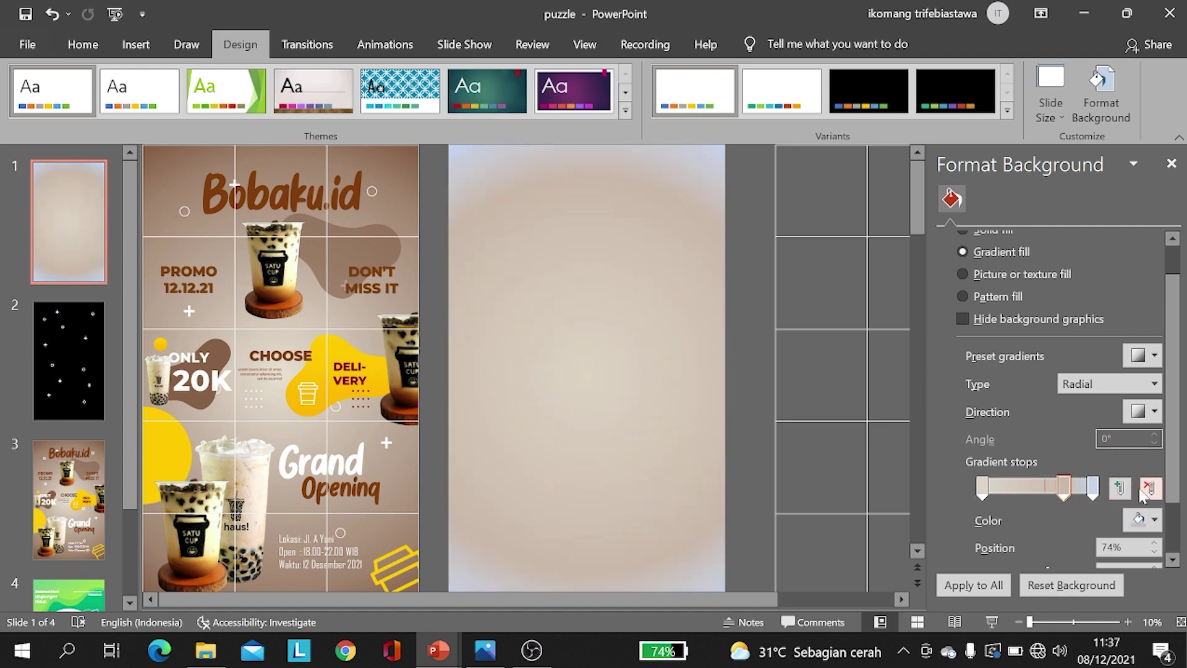
Step: Set the 100% stop to brown sampled from the poster and add a new stop near 47%
{"action": "left_click", "coordinate": [1093, 487]}
{"action": "left_click", "coordinate": [1154, 520]}
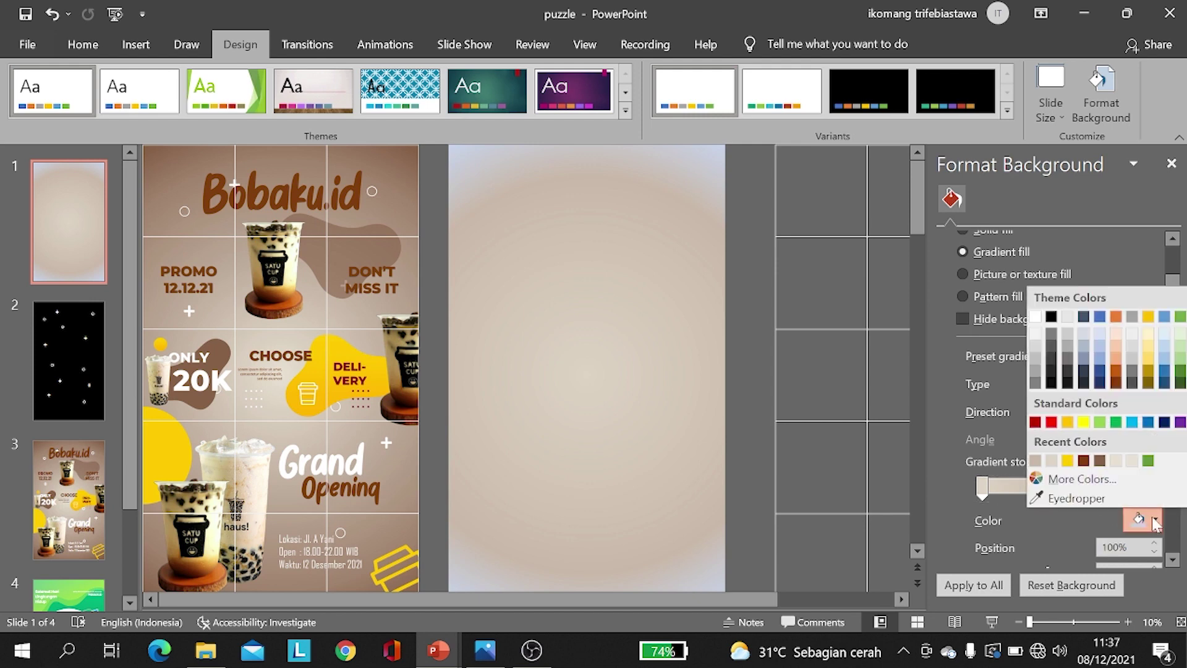
{"action": "left_click", "coordinate": [1104, 501]}
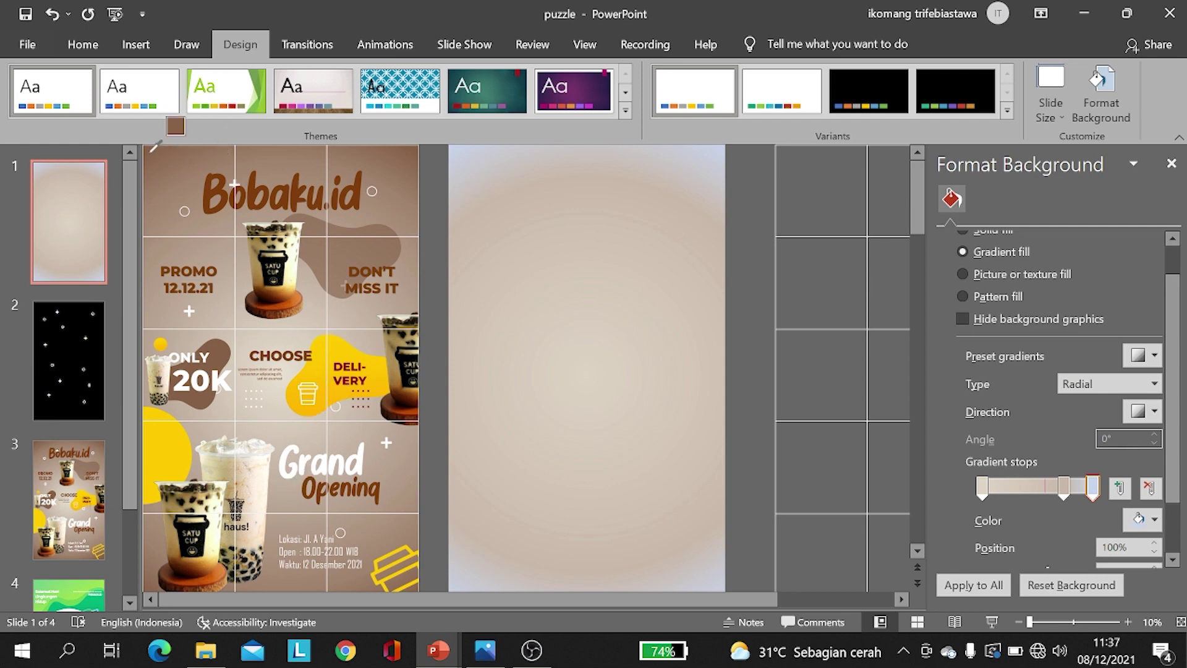
{"action": "left_click", "coordinate": [370, 247]}
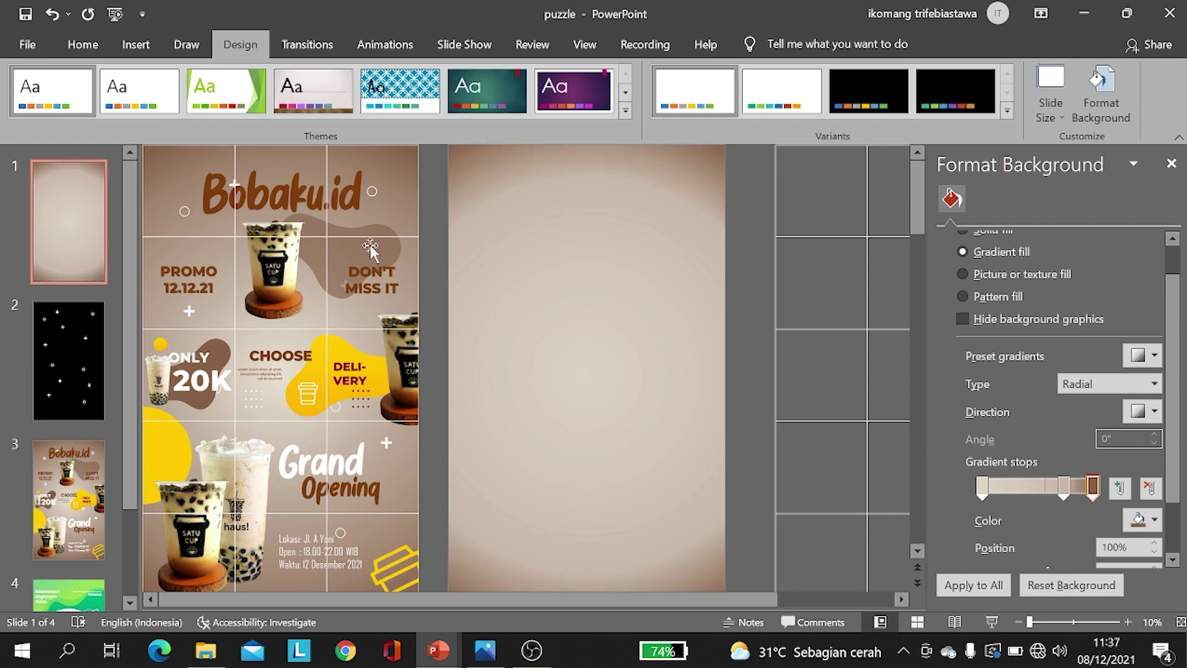
{"action": "left_click", "coordinate": [1048, 487]}
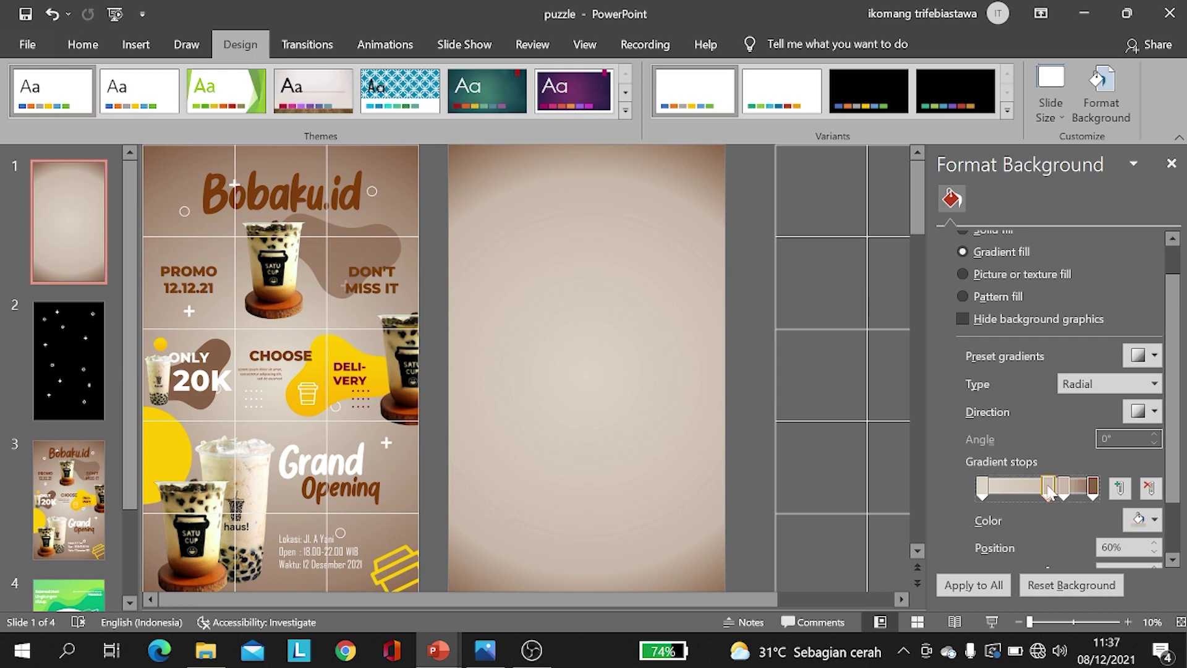
{"action": "left_click_drag", "start_coordinate": [1055, 495], "coordinate": [1041, 496]}
Step: Recolor the 74% stop with a darker sampled tone and move a stop toward the centre
{"action": "left_click", "coordinate": [1064, 488]}
{"action": "left_click", "coordinate": [1154, 520]}
{"action": "left_click", "coordinate": [1108, 502]}
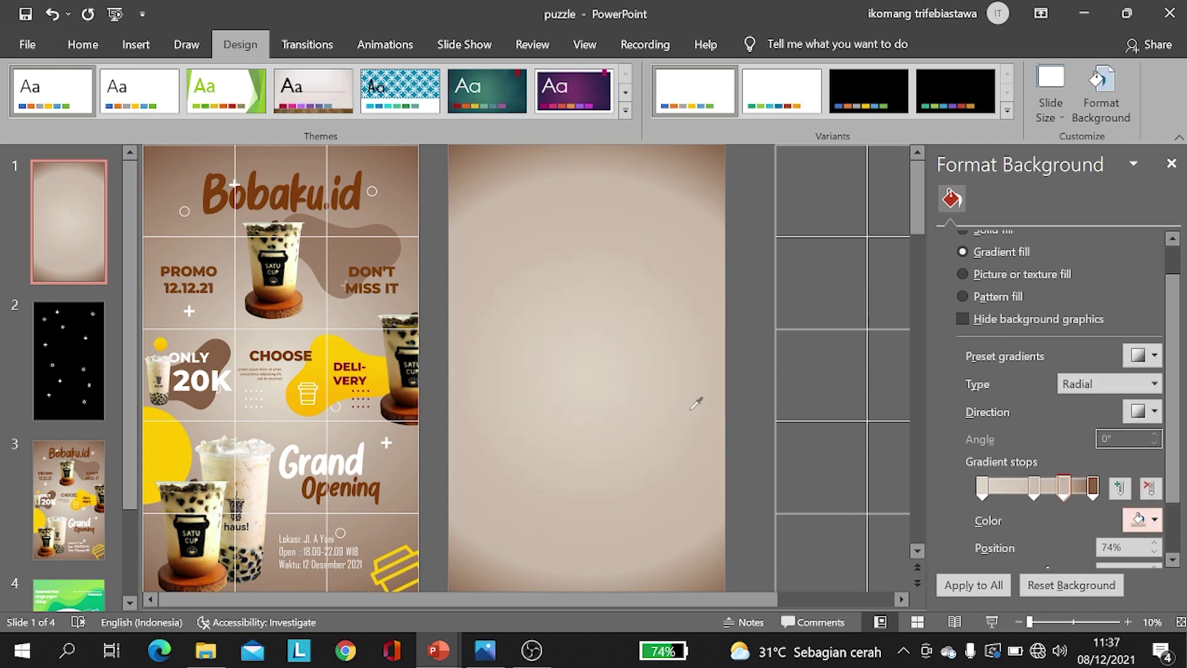
{"action": "left_click", "coordinate": [222, 243]}
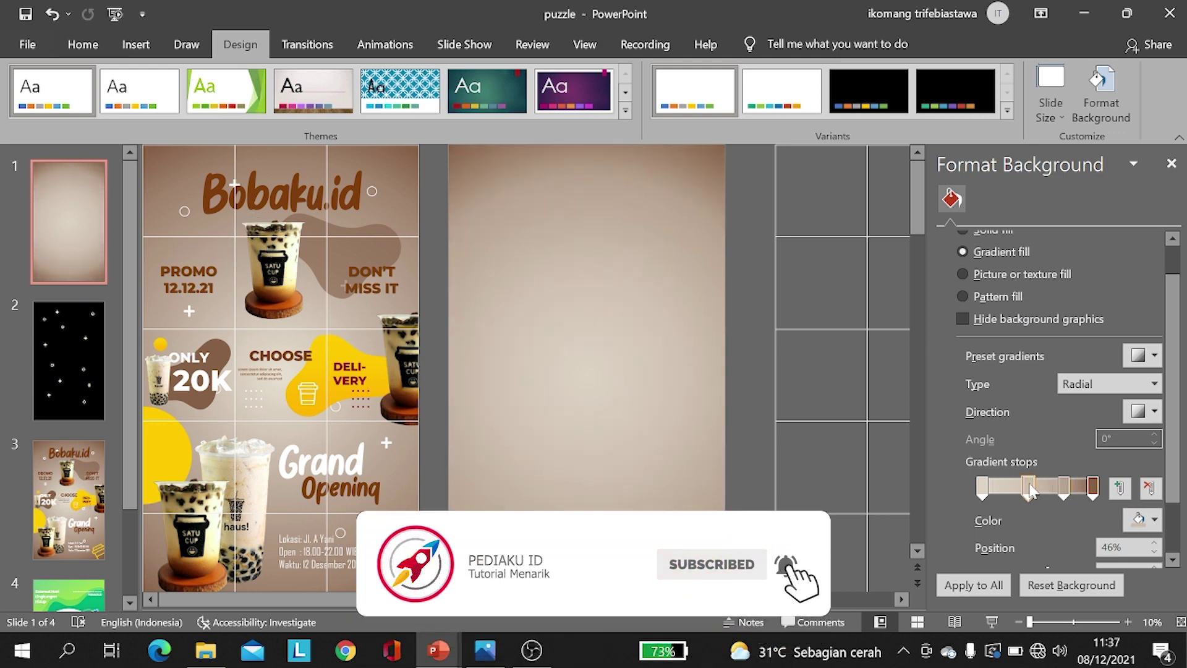
{"action": "mouse_move", "coordinate": [1033, 488]}
{"action": "left_mouse_down"}
{"action": "mouse_move", "coordinate": [1018, 488]}
{"action": "mouse_move", "coordinate": [1052, 488]}
{"action": "mouse_move", "coordinate": [1041, 488]}
{"action": "left_mouse_up"}
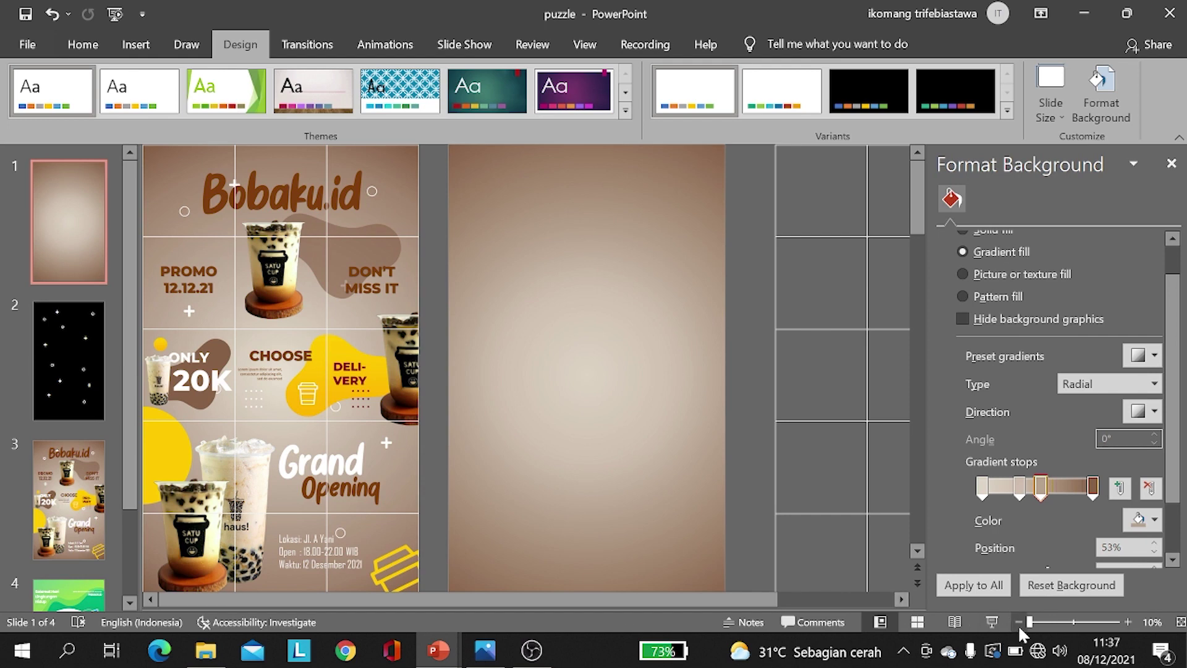
Step: Return to slide 1 and scroll the canvas so the poster is fully visible
{"action": "scroll", "coordinate": [730, 491], "scroll_direction": "down", "scroll_amount": 1}
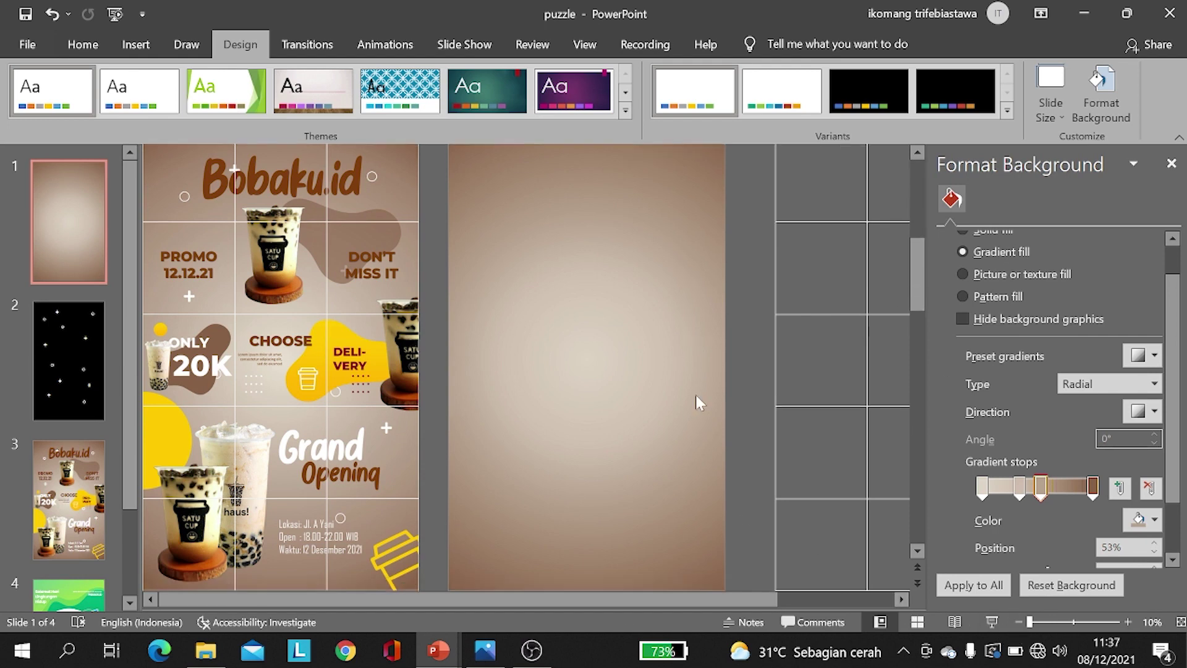
{"action": "scroll", "coordinate": [696, 395], "scroll_direction": "down", "scroll_amount": 2}
{"action": "left_click", "coordinate": [65, 237]}
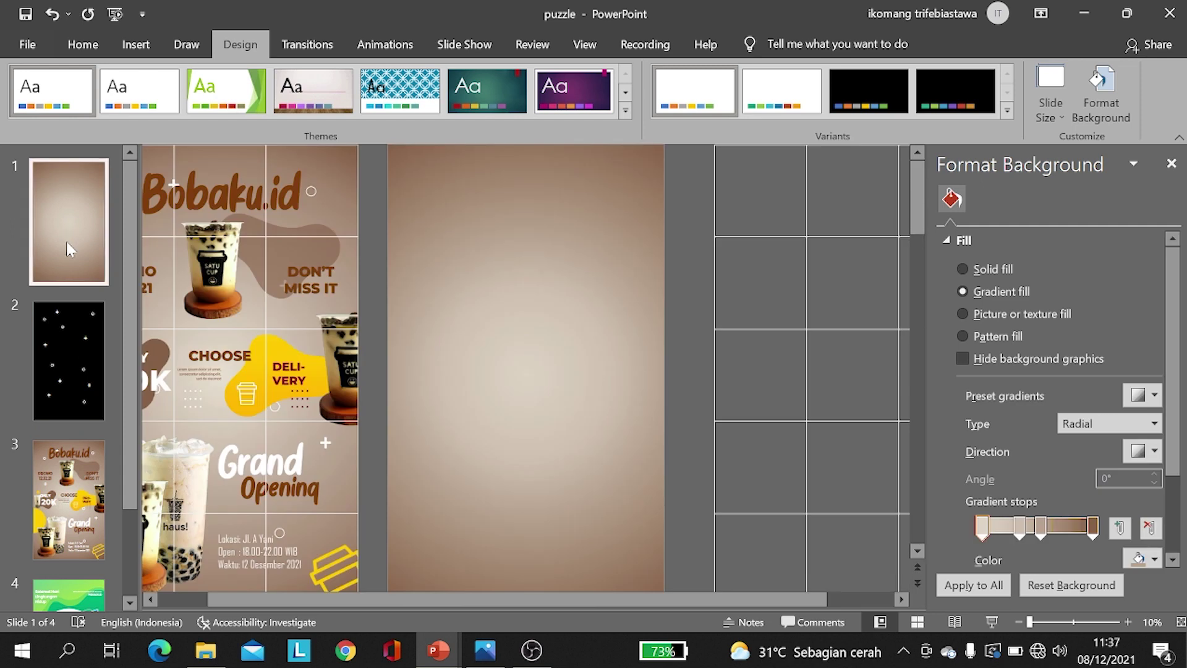
{"action": "left_click", "coordinate": [74, 362]}
{"action": "left_click", "coordinate": [76, 261]}
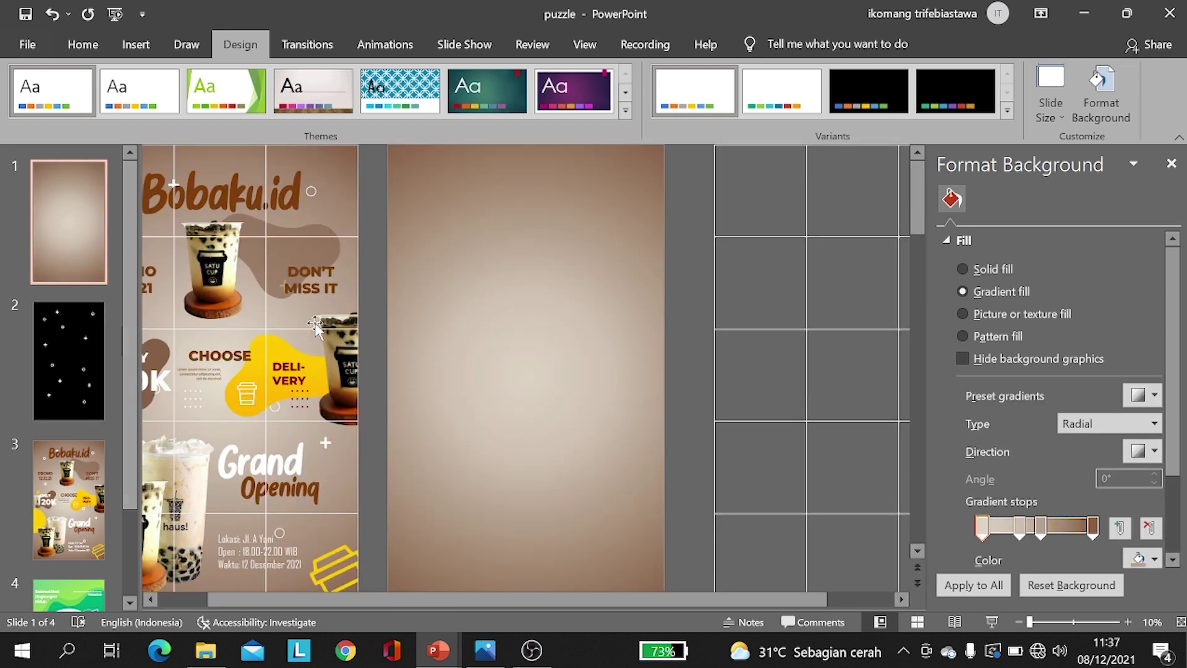
{"action": "left_click_drag", "start_coordinate": [683, 601], "coordinate": [634, 600]}
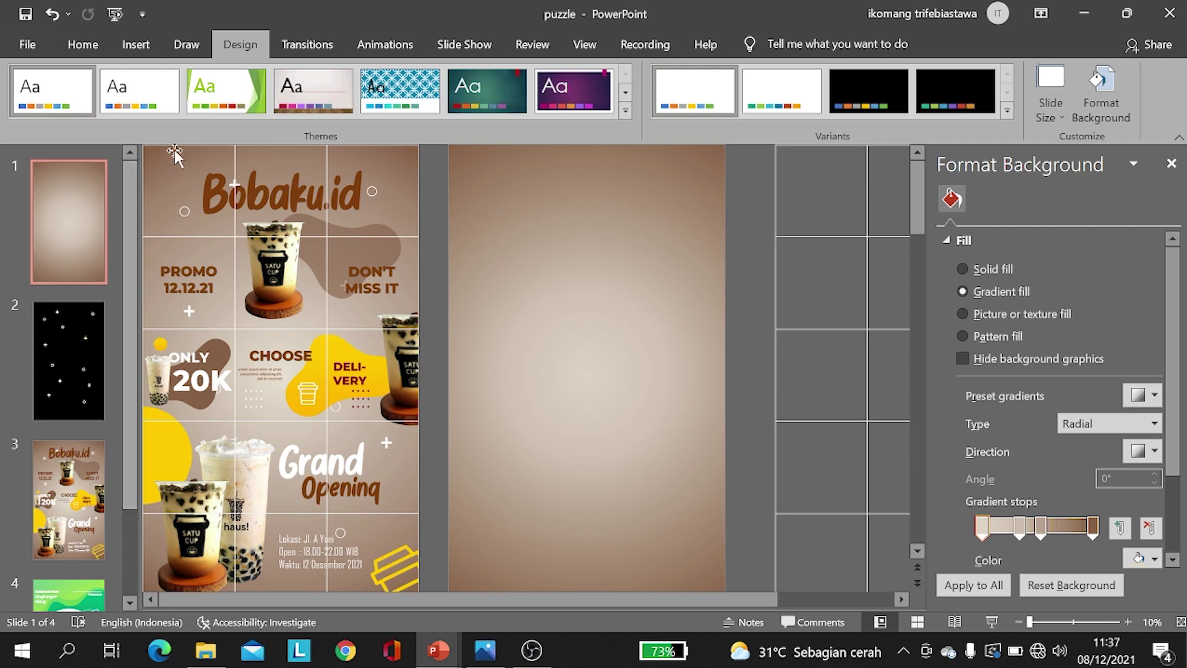
Step: Draw a small oval on slide 1 with no fill and a thin white outline
{"action": "left_click", "coordinate": [131, 50]}
{"action": "left_click", "coordinate": [294, 93]}
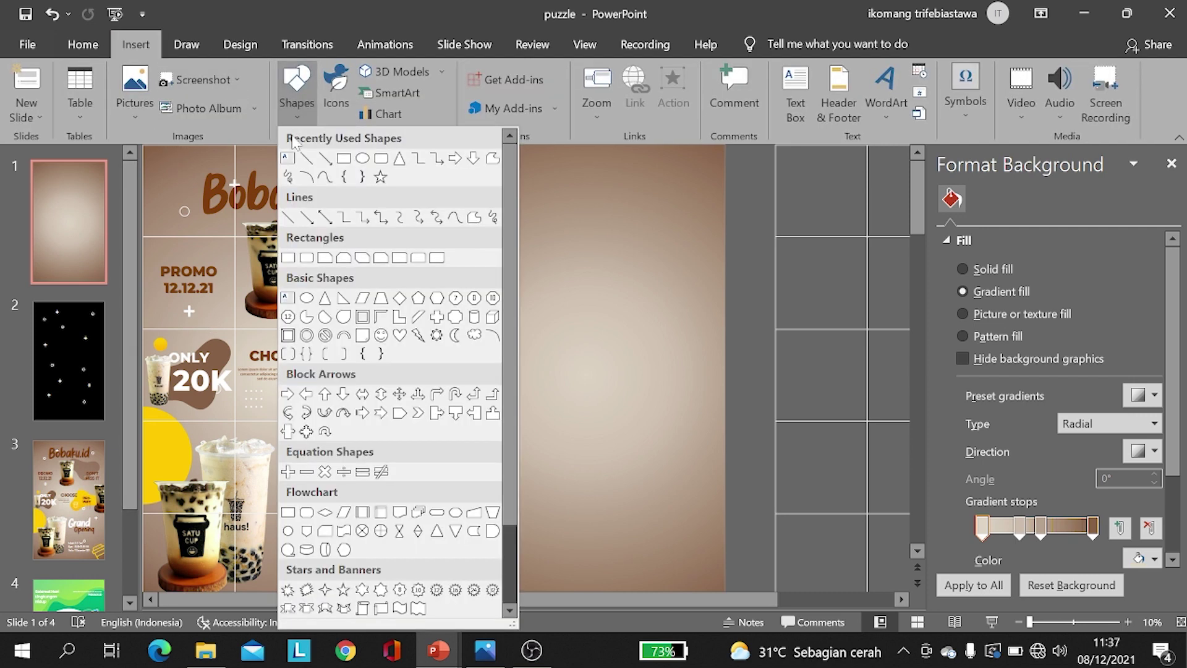
{"action": "left_click", "coordinate": [357, 177]}
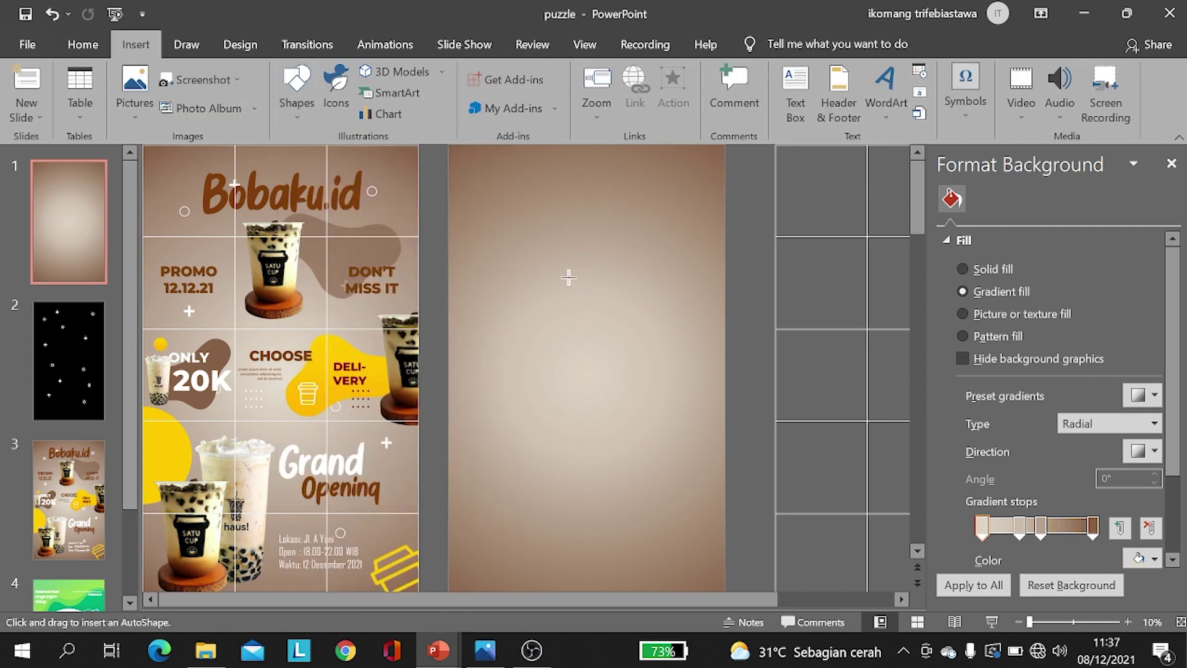
{"action": "left_click", "coordinate": [580, 290]}
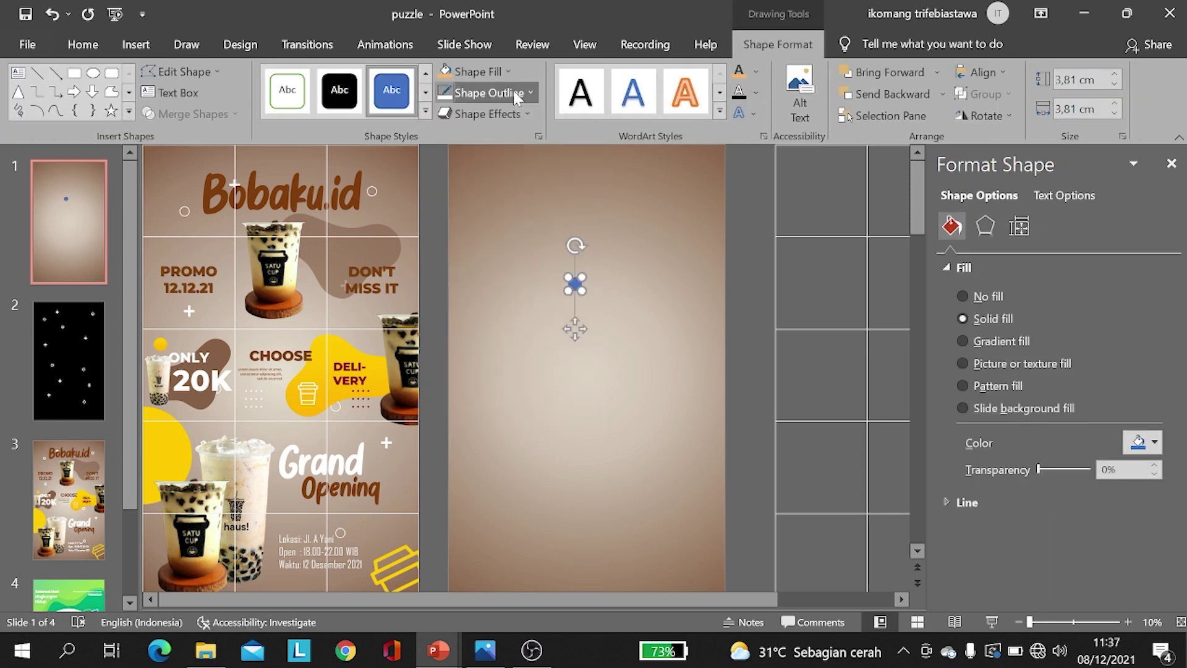
{"action": "left_click", "coordinate": [502, 73]}
{"action": "left_click", "coordinate": [481, 277]}
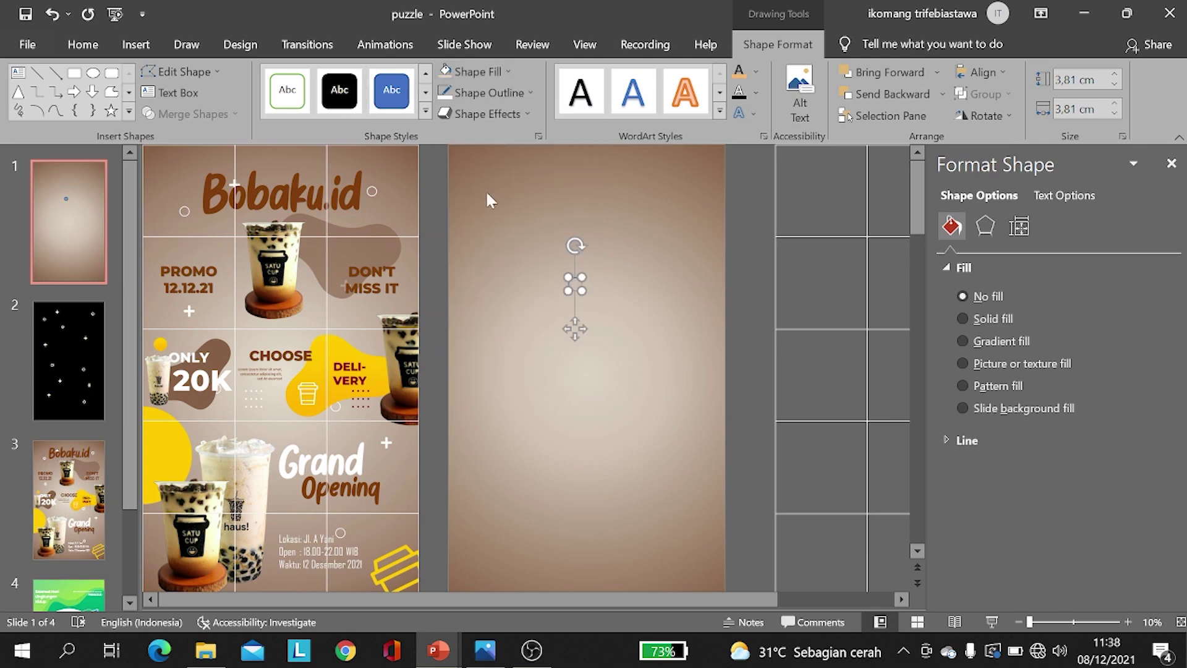
{"action": "left_click", "coordinate": [484, 94]}
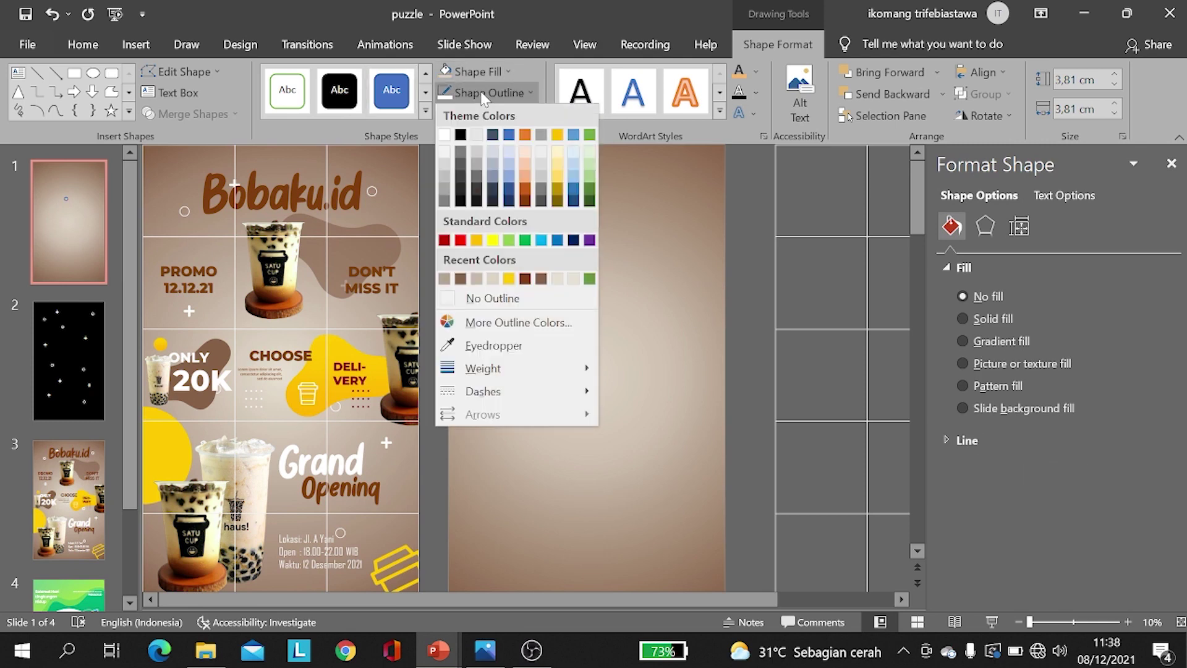
{"action": "left_click", "coordinate": [445, 134]}
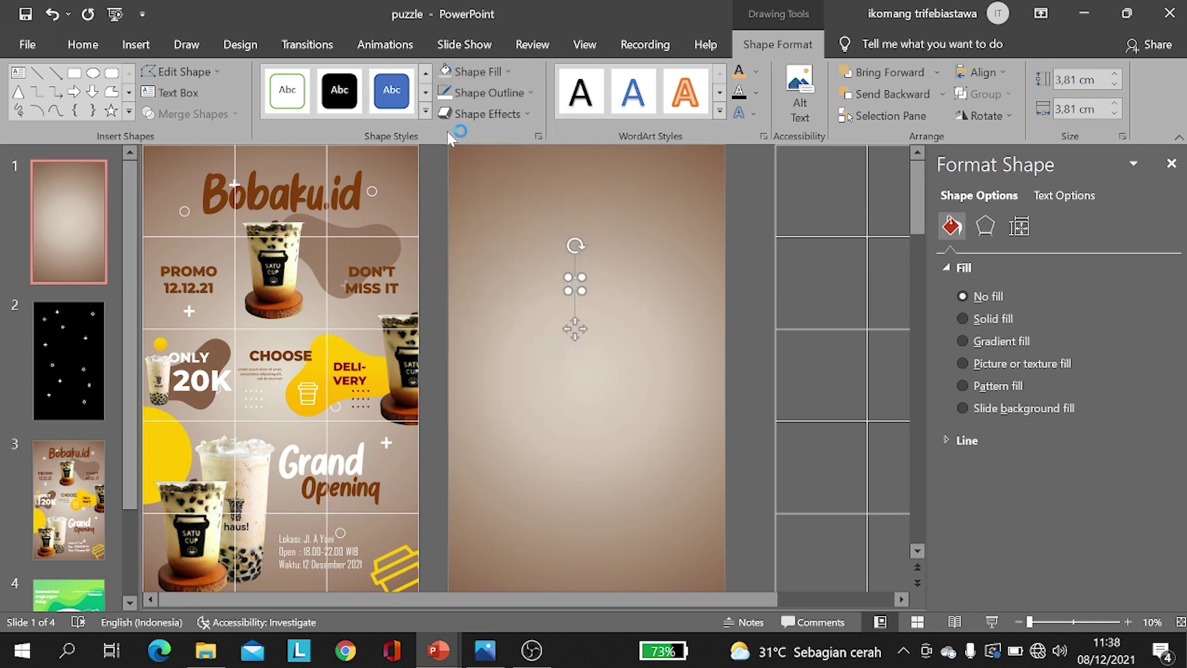
{"action": "left_click", "coordinate": [488, 91]}
{"action": "mouse_move", "coordinate": [513, 369]}
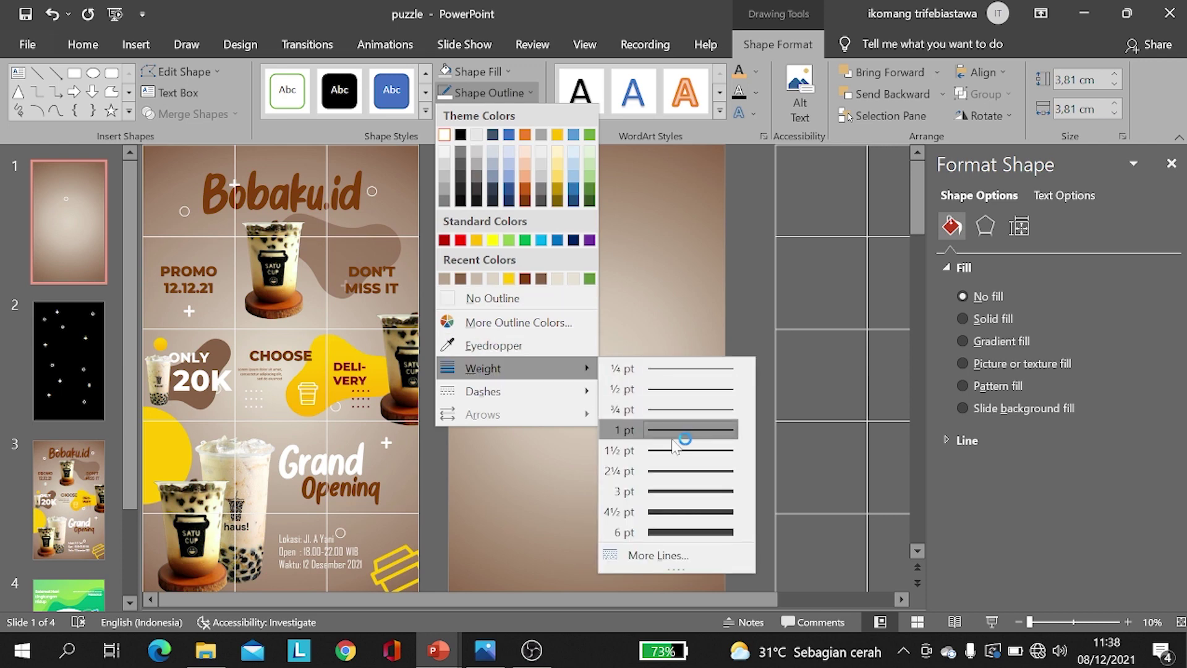
{"action": "left_click", "coordinate": [676, 492]}
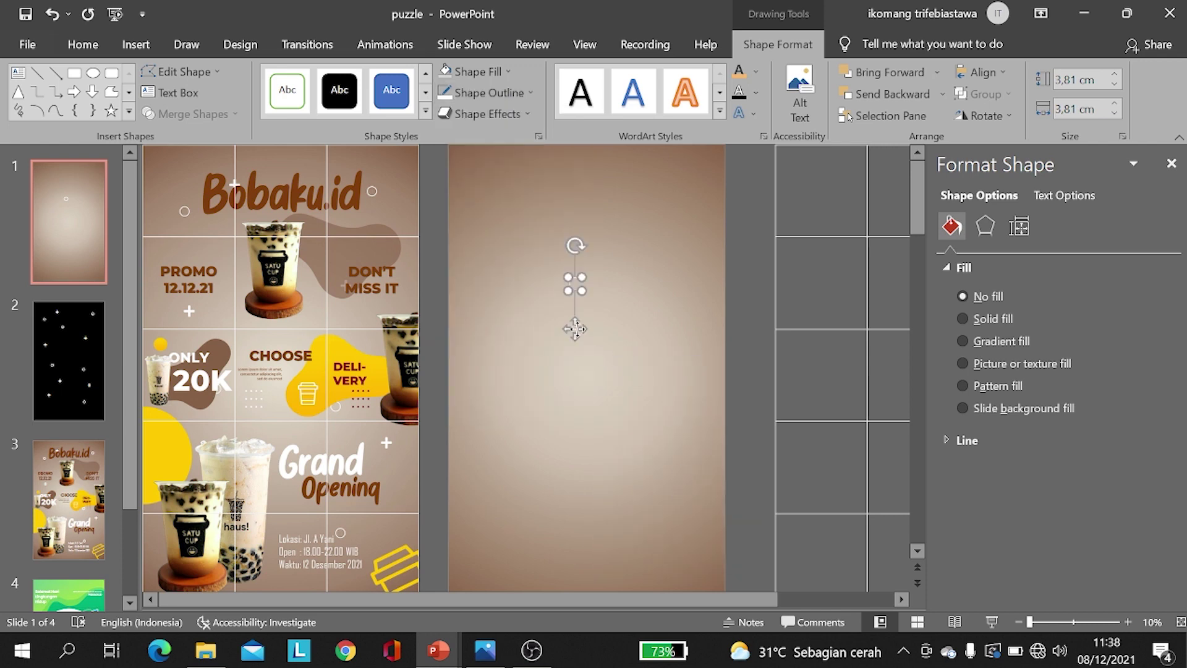
Step: Move the circle lower left and place a copy up and to the right near the top
{"action": "left_click_drag", "start_coordinate": [575, 329], "coordinate": [528, 379]}
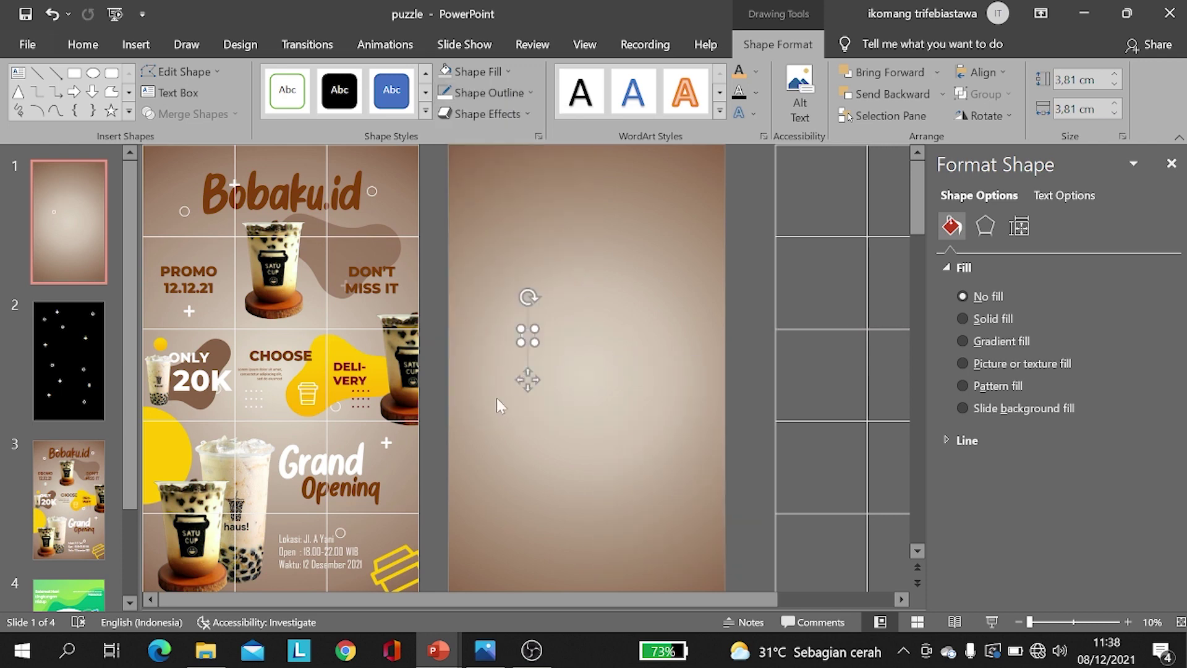
{"action": "key", "text": "ctrl+z"}
{"action": "key", "text": "ctrl+z"}
{"action": "key", "text": "ctrl+z"}
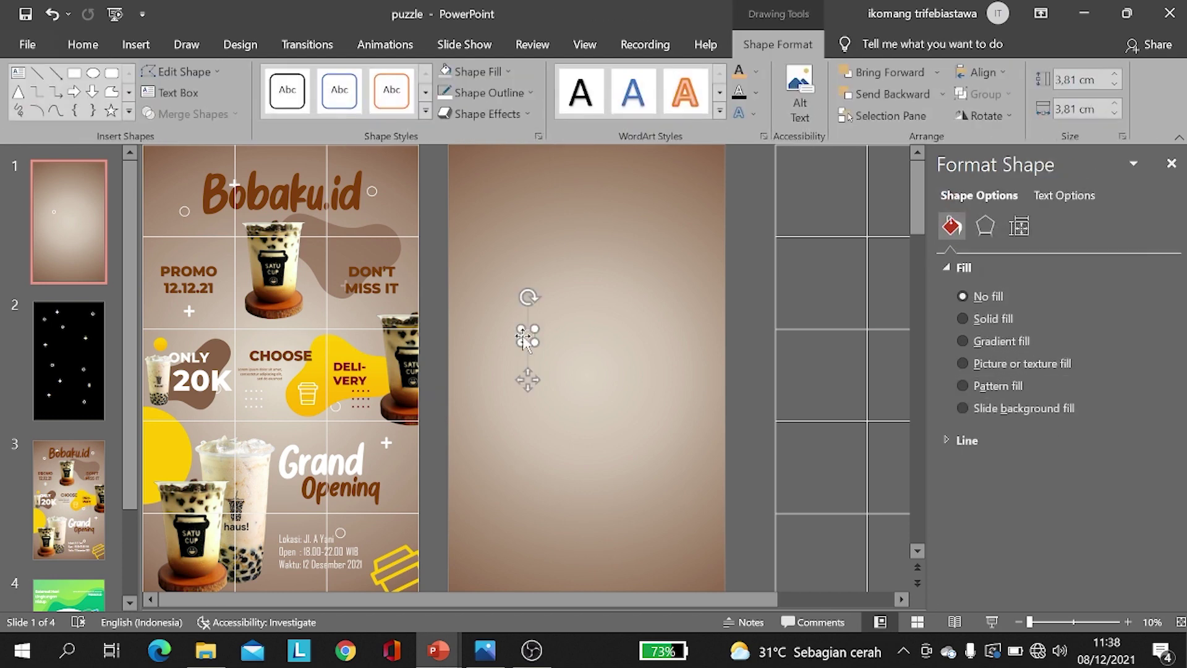
{"action": "key", "text": "ctrl+z"}
{"action": "key", "text": "ctrl+z"}
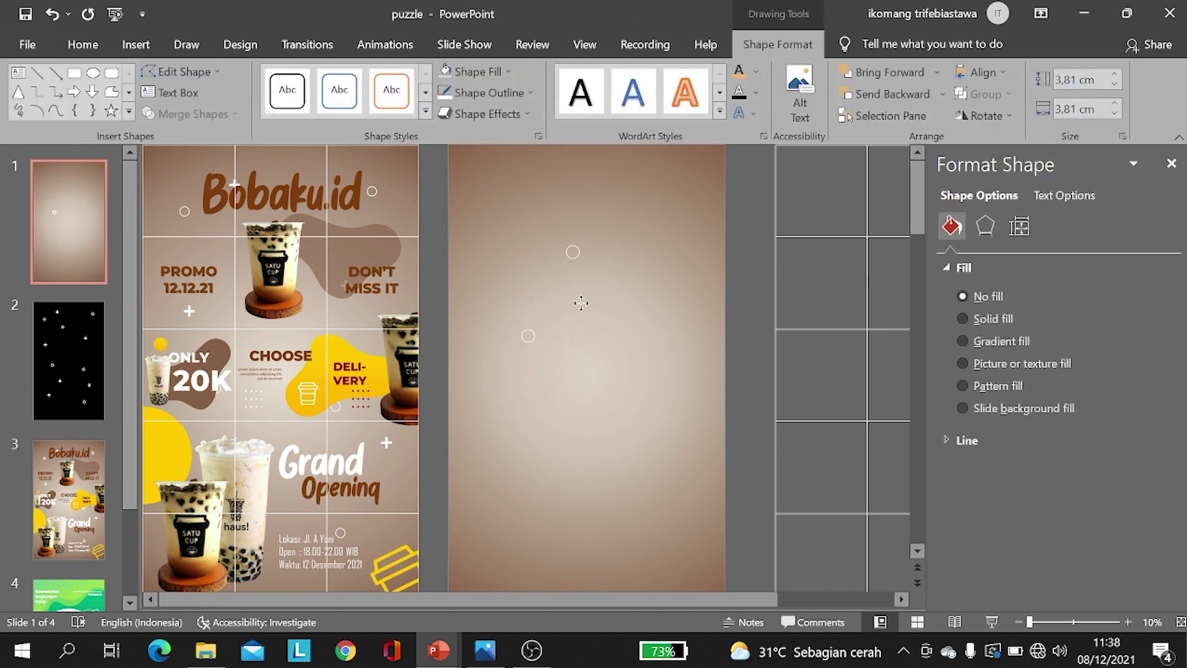
{"action": "left_click", "coordinate": [436, 216]}
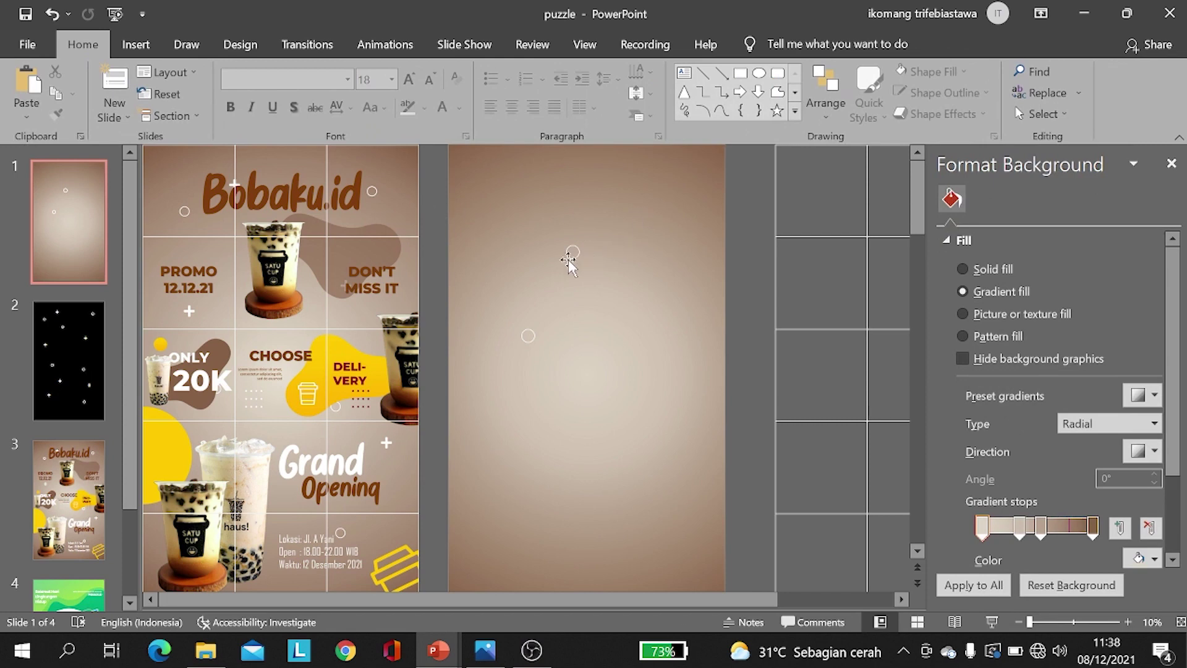
{"action": "left_click", "coordinate": [580, 278]}
{"action": "left_click_drag", "start_coordinate": [580, 278], "coordinate": [627, 280]}
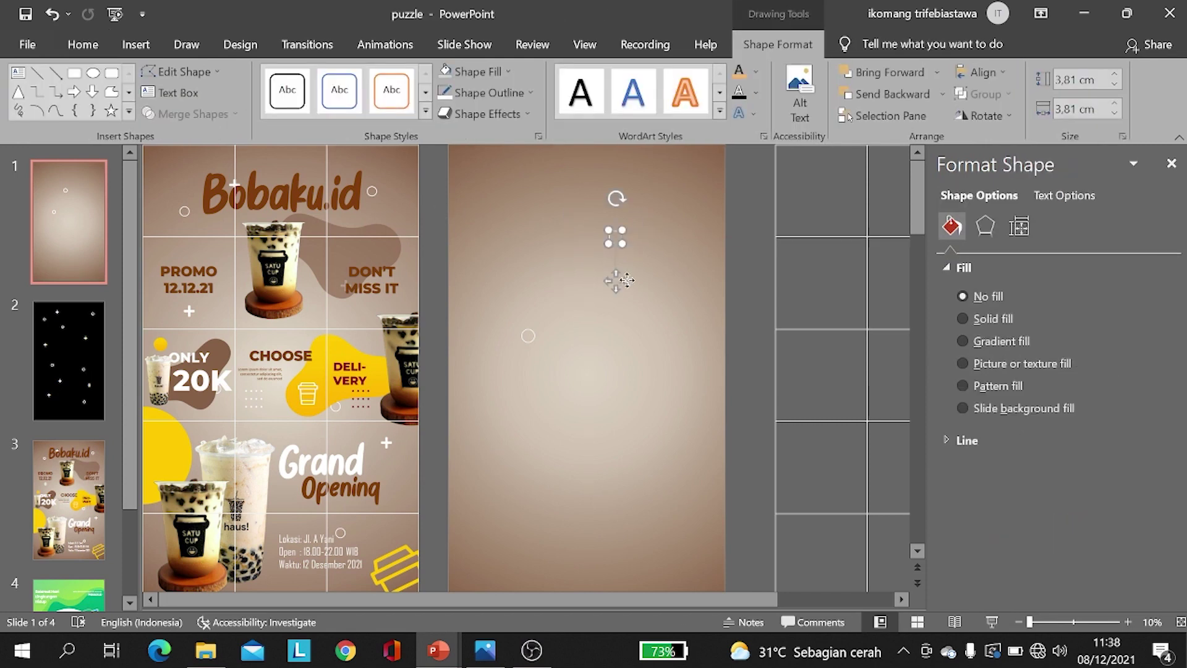
{"action": "left_click", "coordinate": [742, 312]}
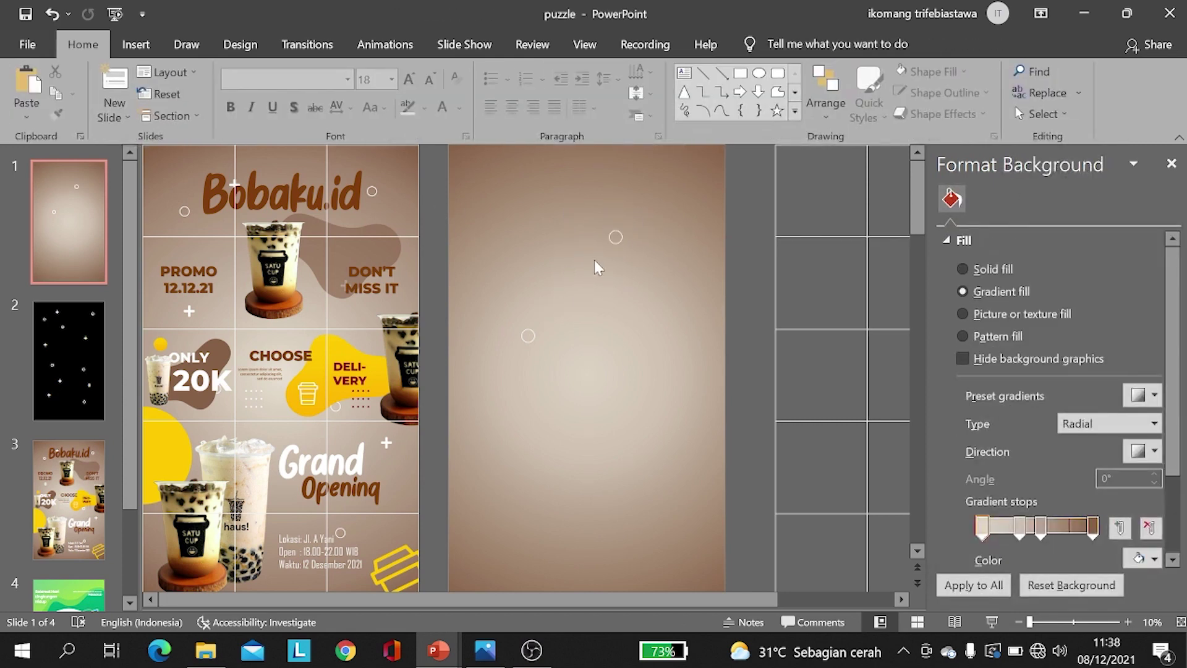
Step: Drag the 3-by-5 grid from beside the slide onto slide 1, aligned to its edges
{"action": "left_click", "coordinate": [774, 238]}
{"action": "left_click_drag", "start_coordinate": [784, 332], "coordinate": [773, 327]}
{"action": "left_click_drag", "start_coordinate": [816, 332], "coordinate": [501, 331]}
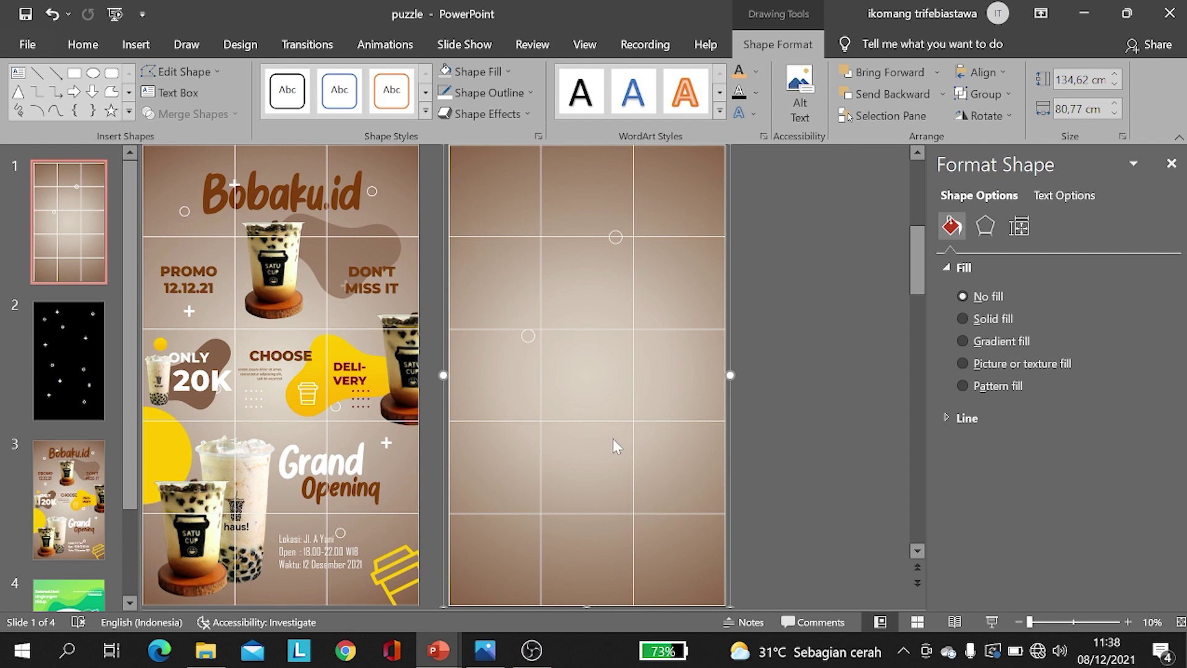
{"action": "scroll", "coordinate": [616, 440], "scroll_direction": "up", "scroll_amount": 1}
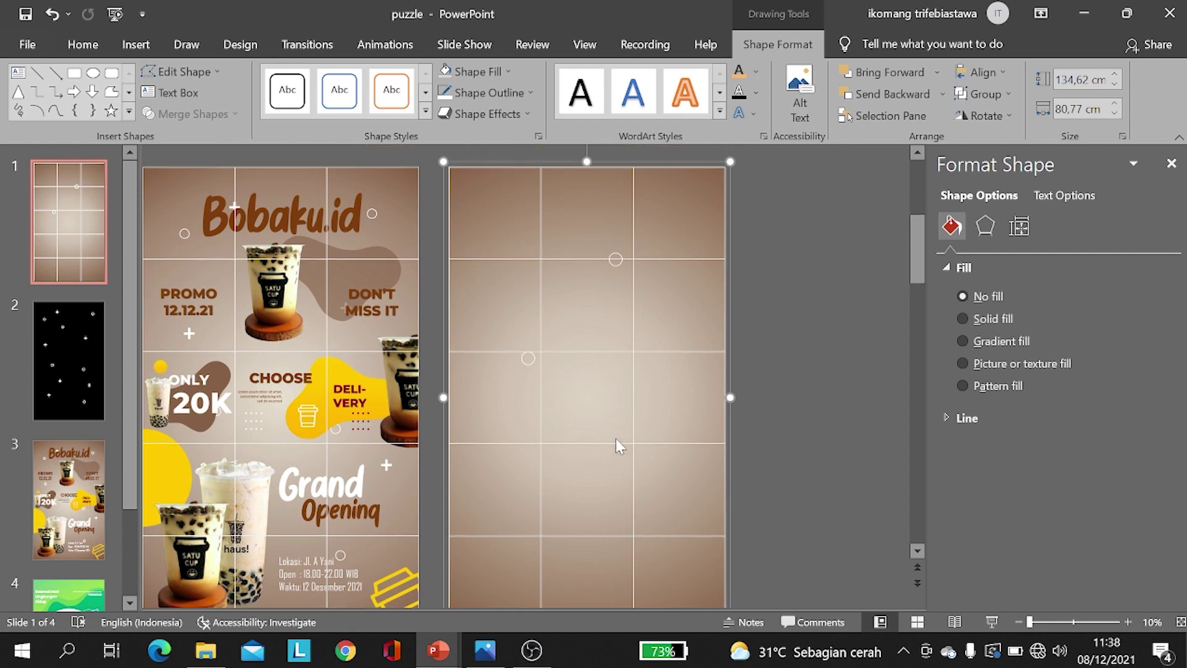
{"action": "left_click", "coordinate": [332, 302]}
{"action": "left_click", "coordinate": [773, 340]}
{"action": "scroll", "coordinate": [614, 334], "scroll_direction": "down", "scroll_amount": 1}
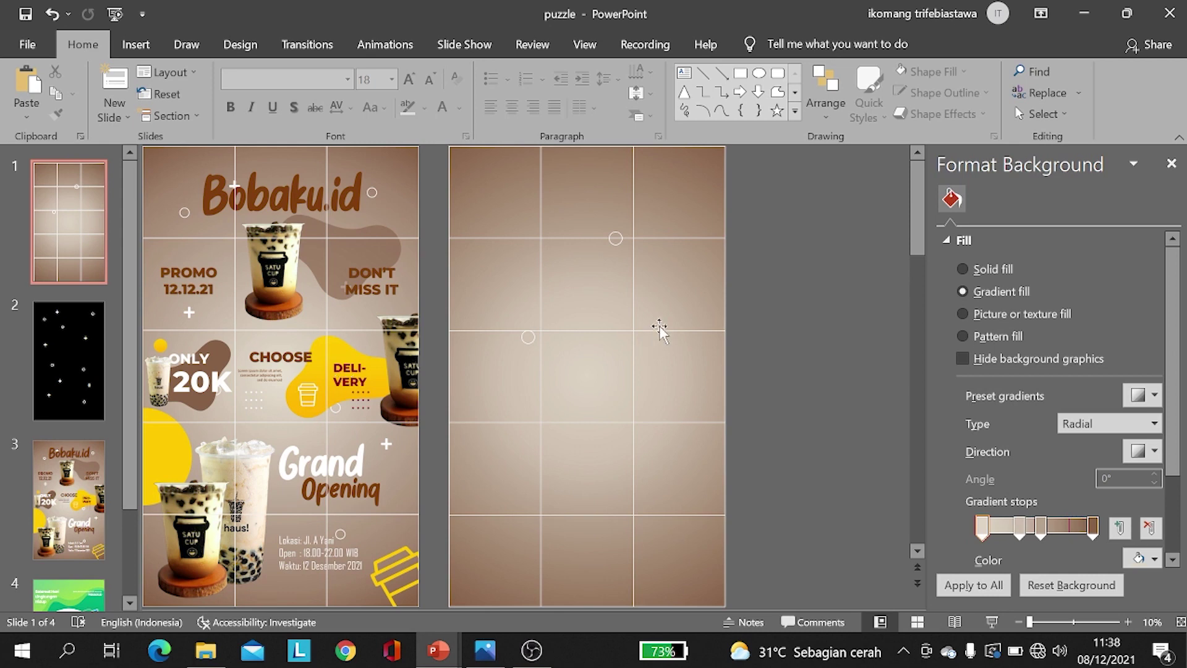
Step: Select all the white plus and circle decorations on the black slide 2
{"action": "left_click", "coordinate": [615, 239]}
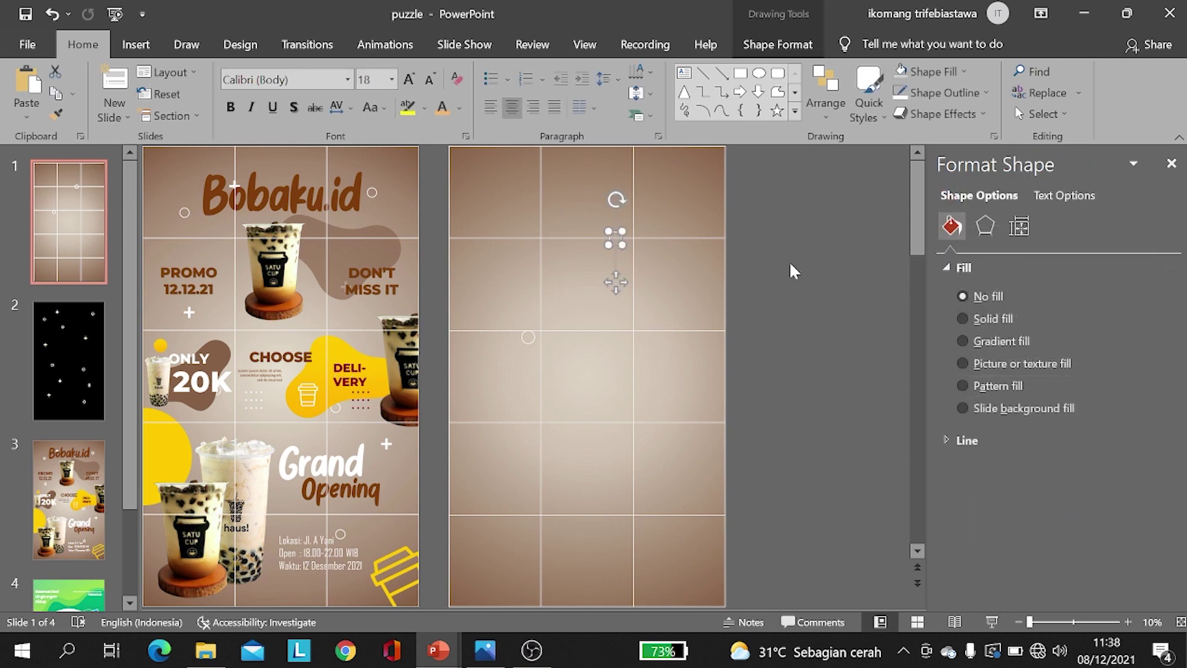
{"action": "key", "text": "Escape"}
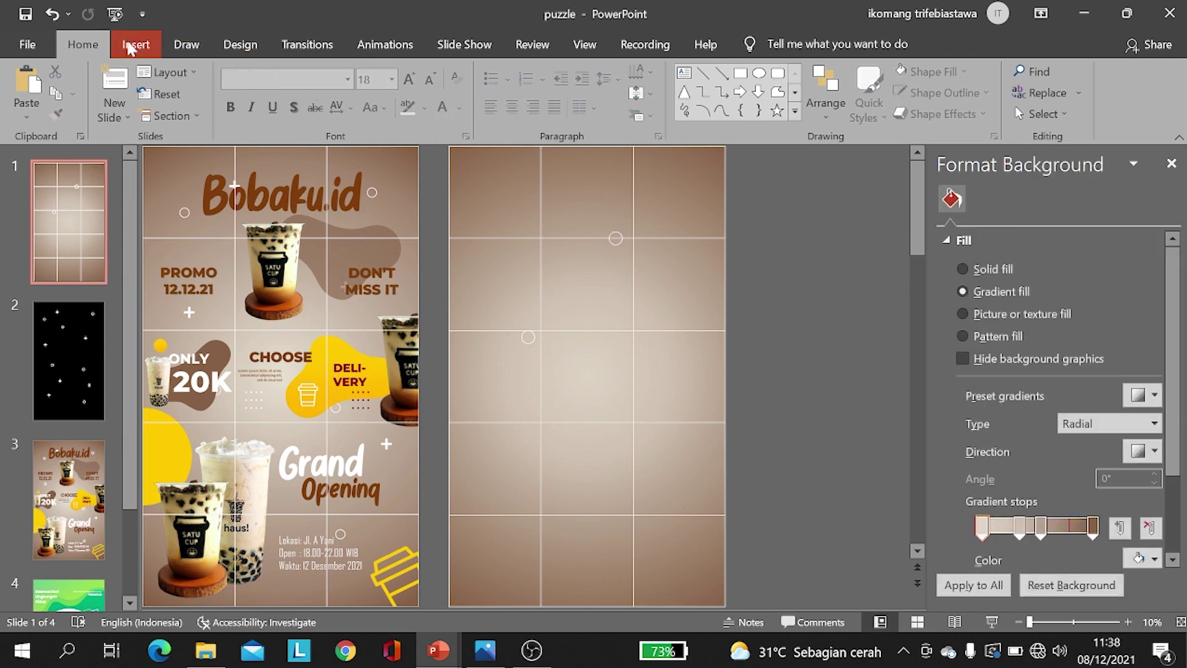
{"action": "left_click", "coordinate": [84, 384]}
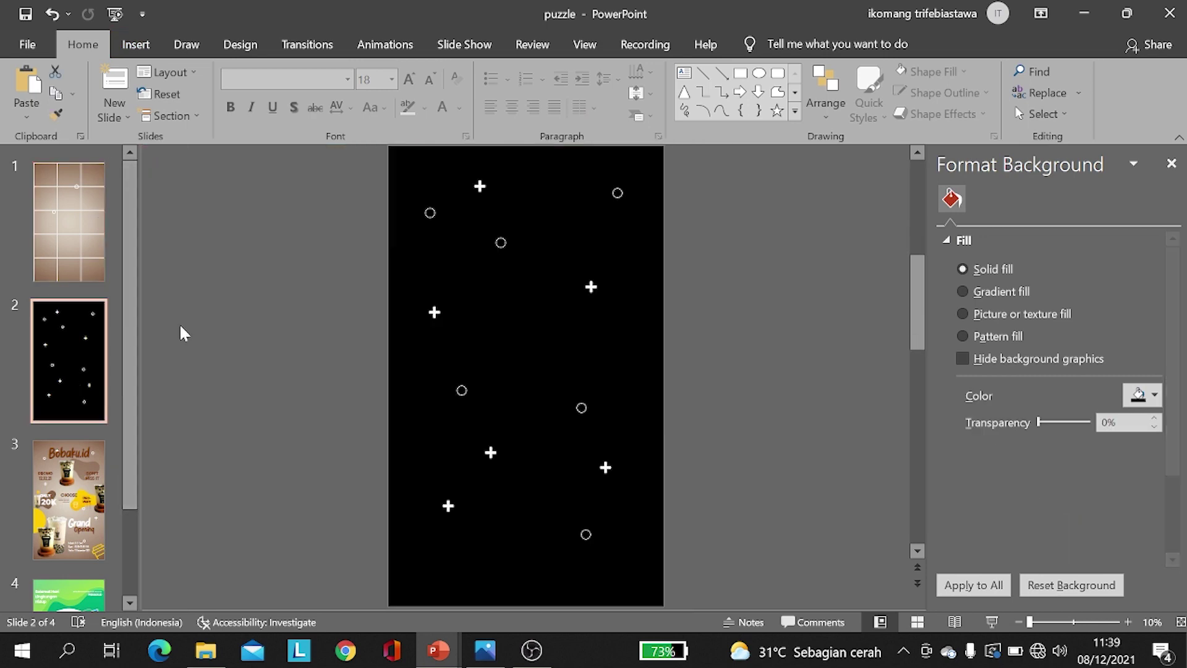
{"action": "left_click_drag", "start_coordinate": [354, 158], "coordinate": [747, 578]}
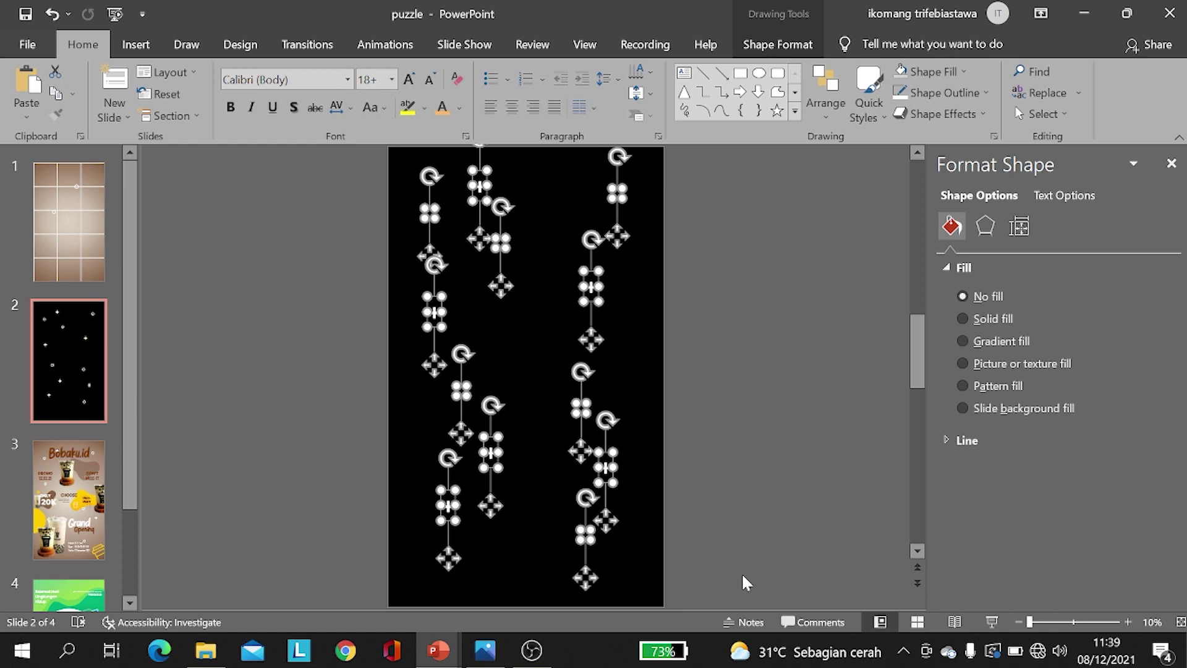
Step: On slide 1, delete both small circles and paste the copied decorations in their place
{"action": "left_click", "coordinate": [74, 223]}
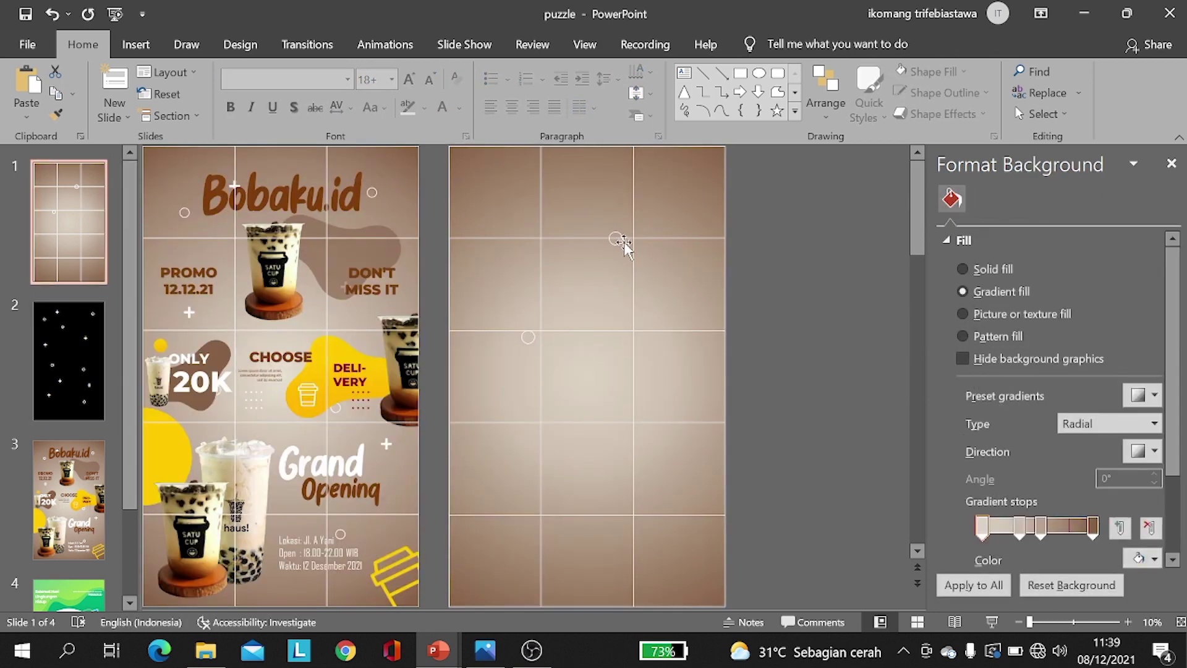
{"action": "left_click", "coordinate": [616, 239]}
{"action": "key", "text": "Delete"}
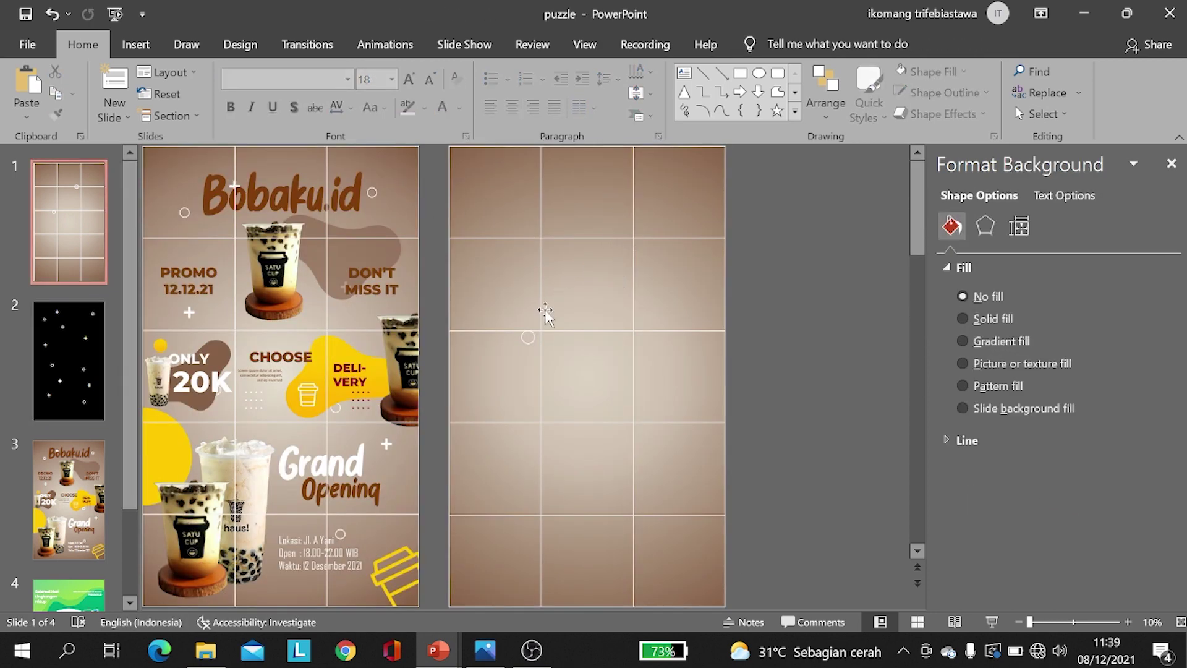
{"action": "left_click", "coordinate": [528, 337]}
{"action": "key", "text": "Delete"}
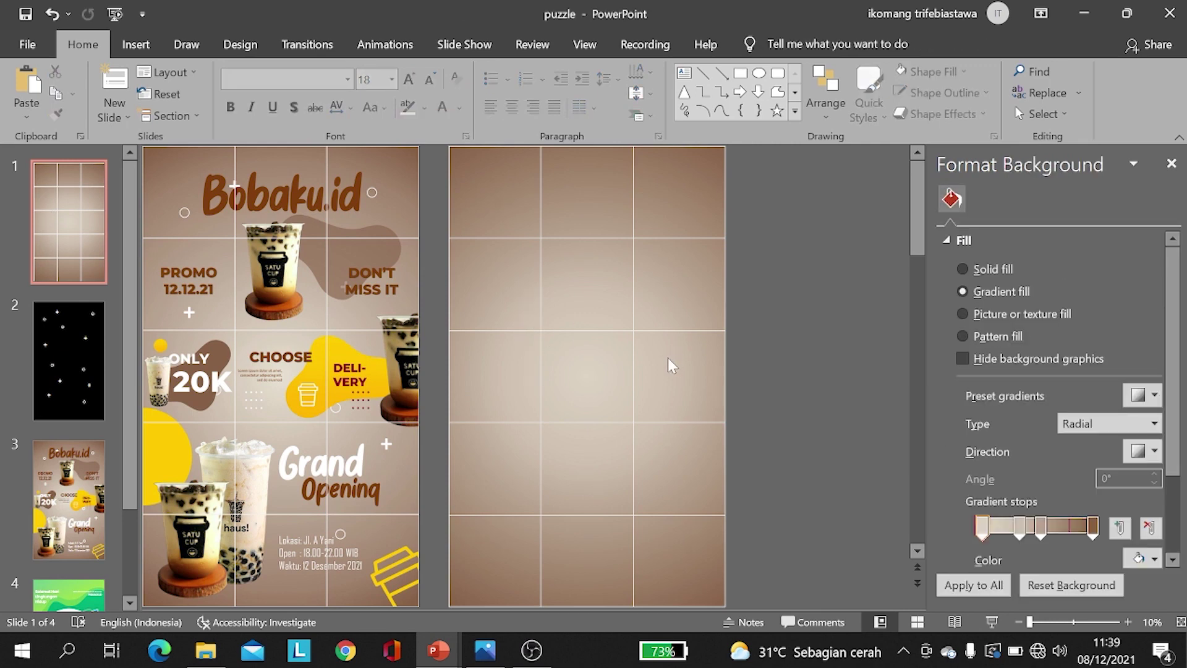
{"action": "key", "text": "ctrl+v"}
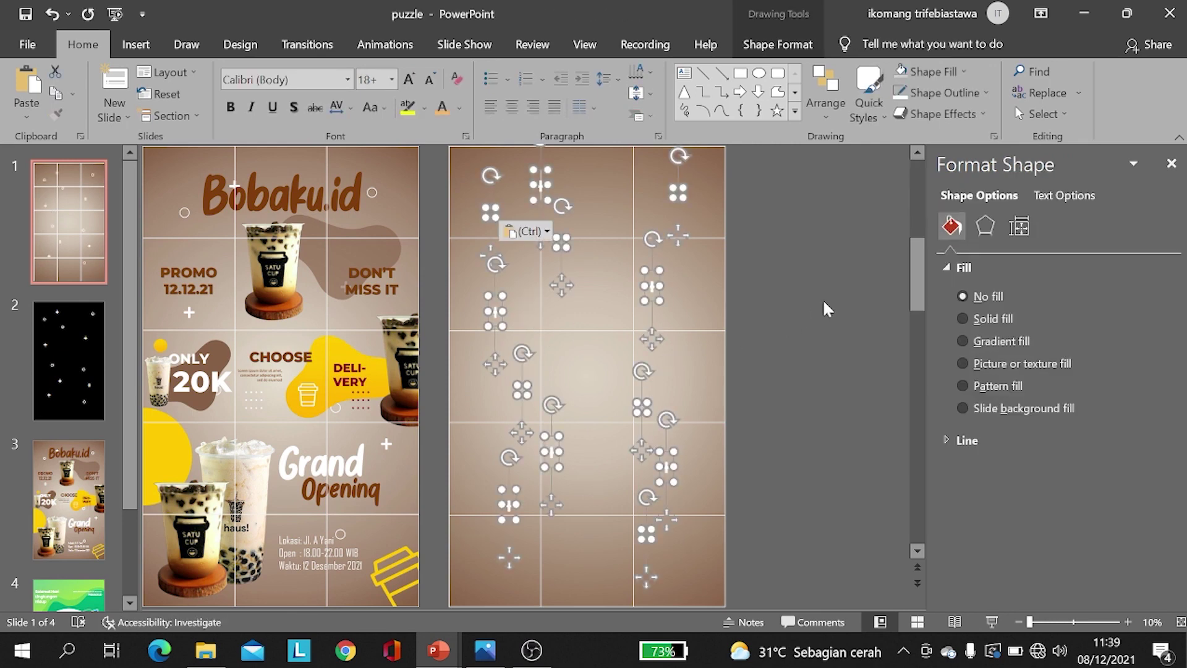
{"action": "left_click", "coordinate": [828, 308]}
{"action": "right_click", "coordinate": [710, 241]}
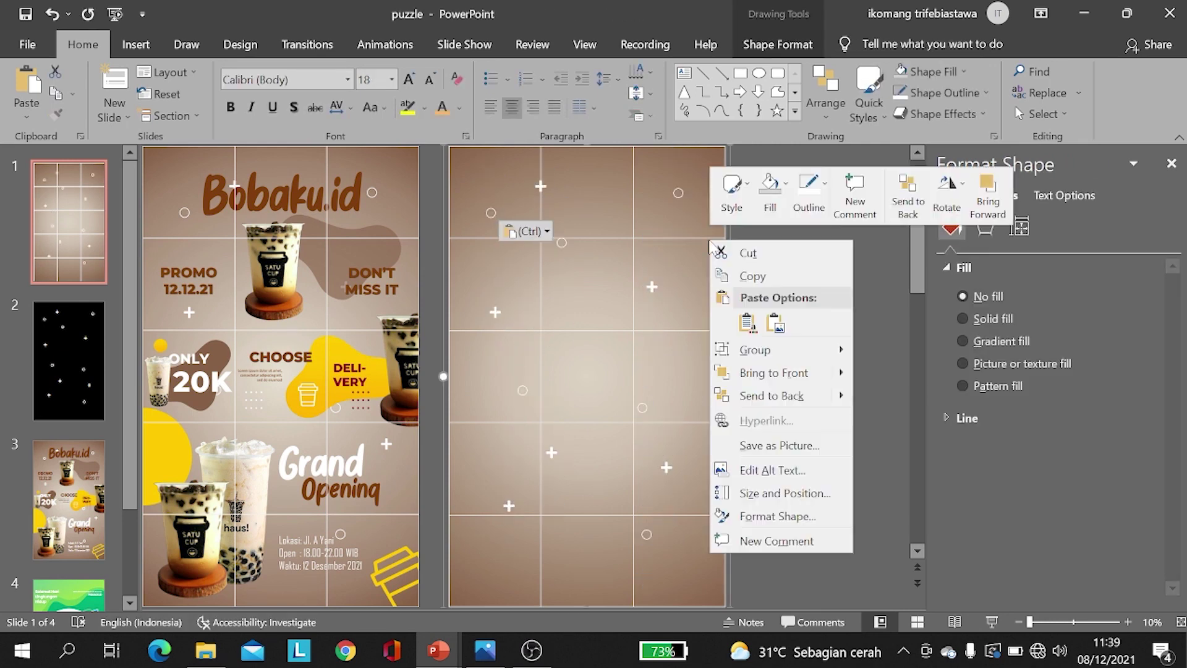
{"action": "left_click", "coordinate": [808, 373]}
{"action": "left_click", "coordinate": [807, 344]}
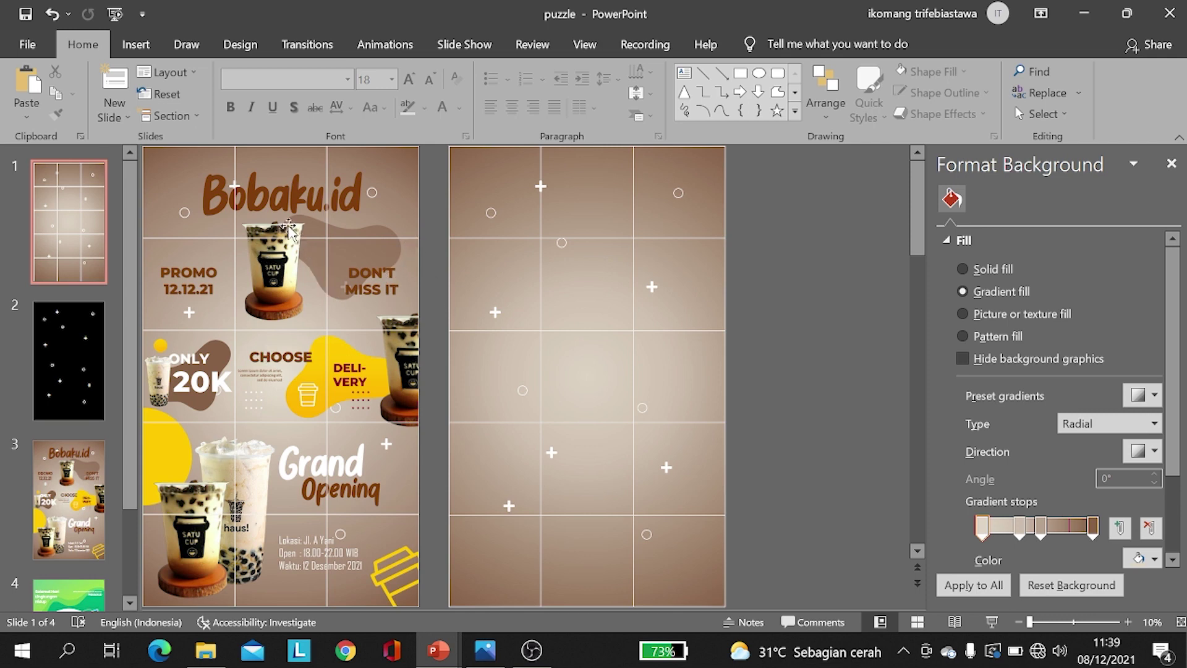
Step: Trace the poster's brown blob with the Curve tool and move the blue shape to slide 1's upper left
{"action": "left_click", "coordinate": [136, 45]}
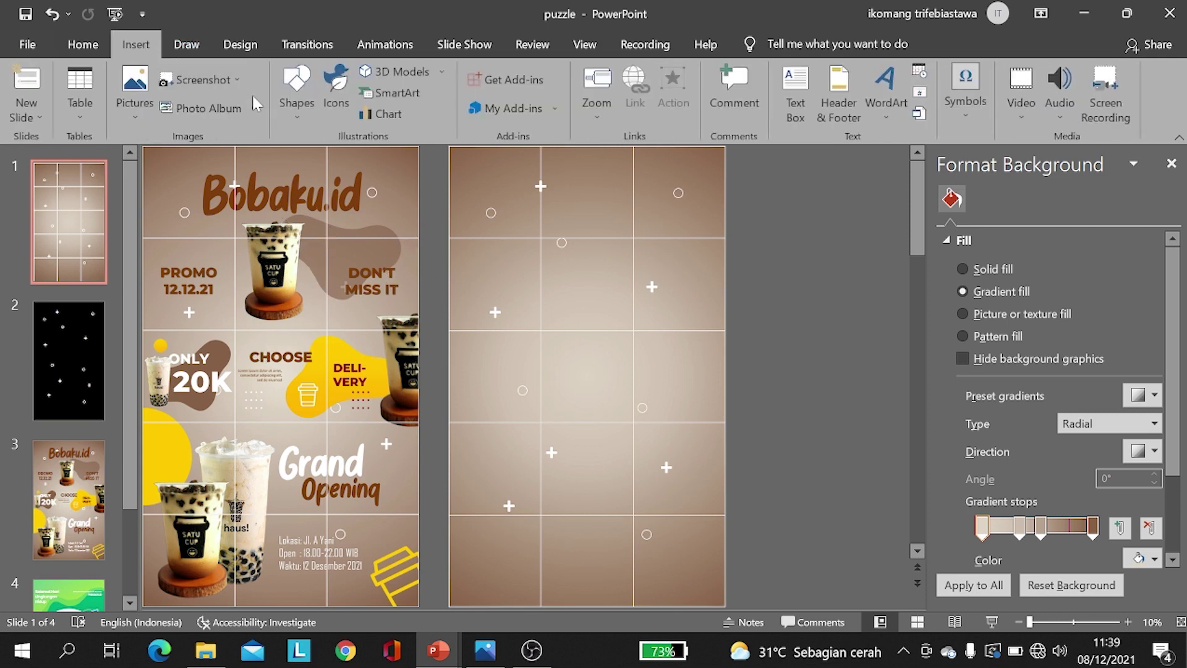
{"action": "left_click", "coordinate": [290, 111]}
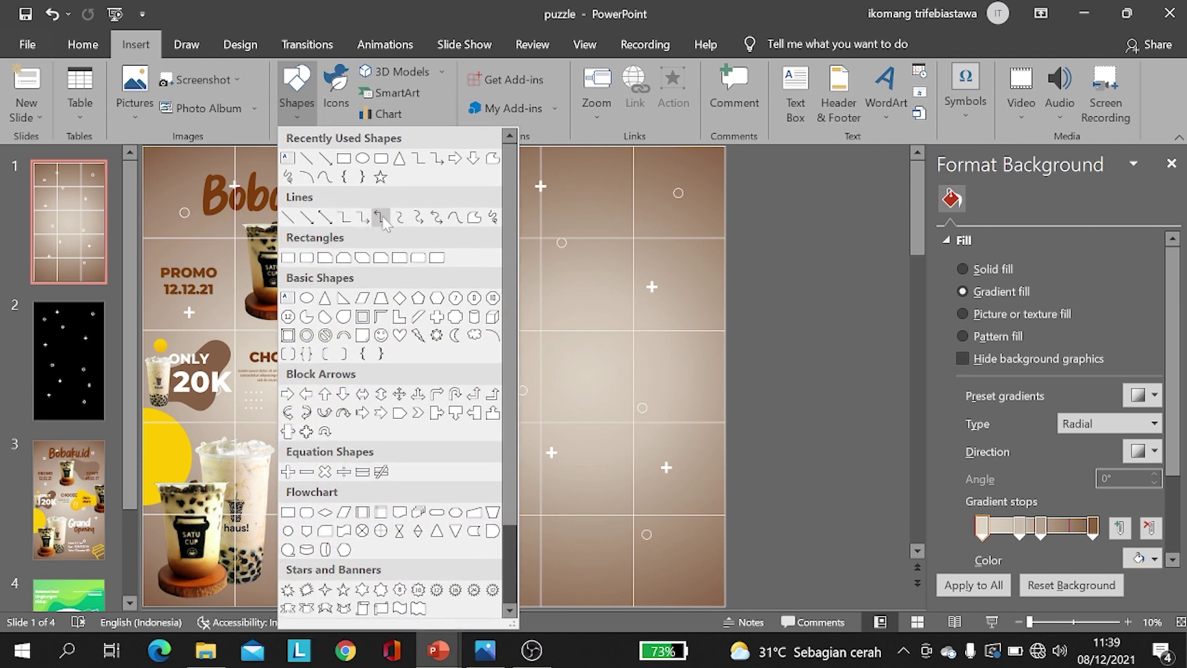
{"action": "left_click", "coordinate": [324, 178]}
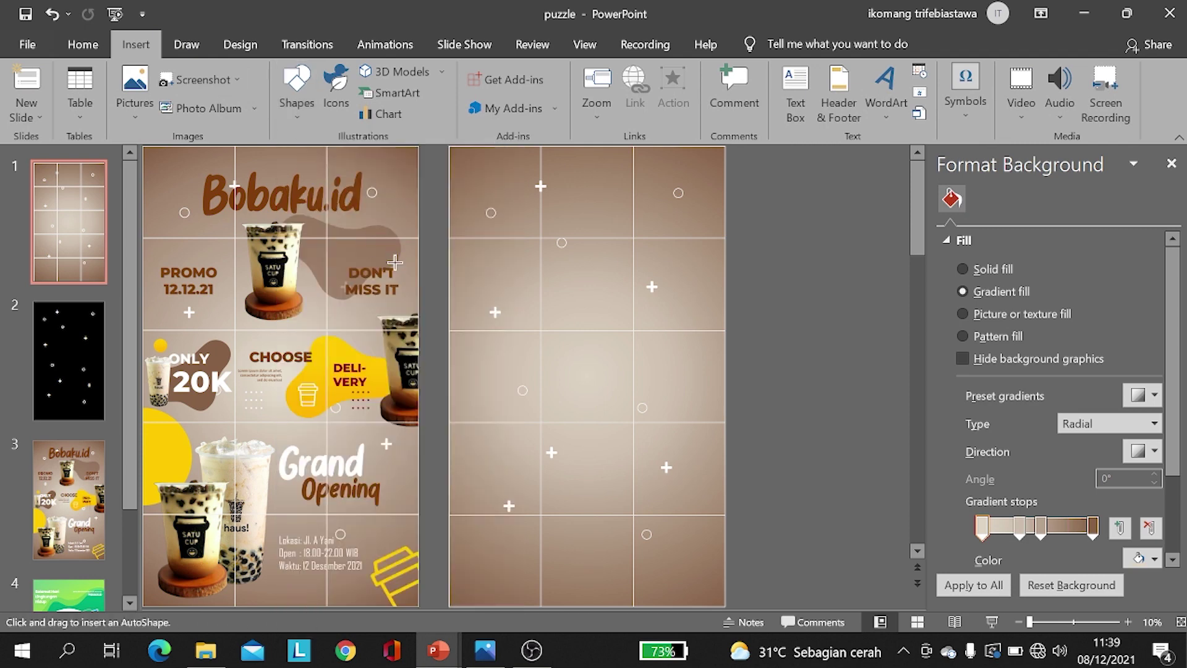
{"action": "scroll", "coordinate": [396, 263], "scroll_direction": "up", "scroll_amount": 1}
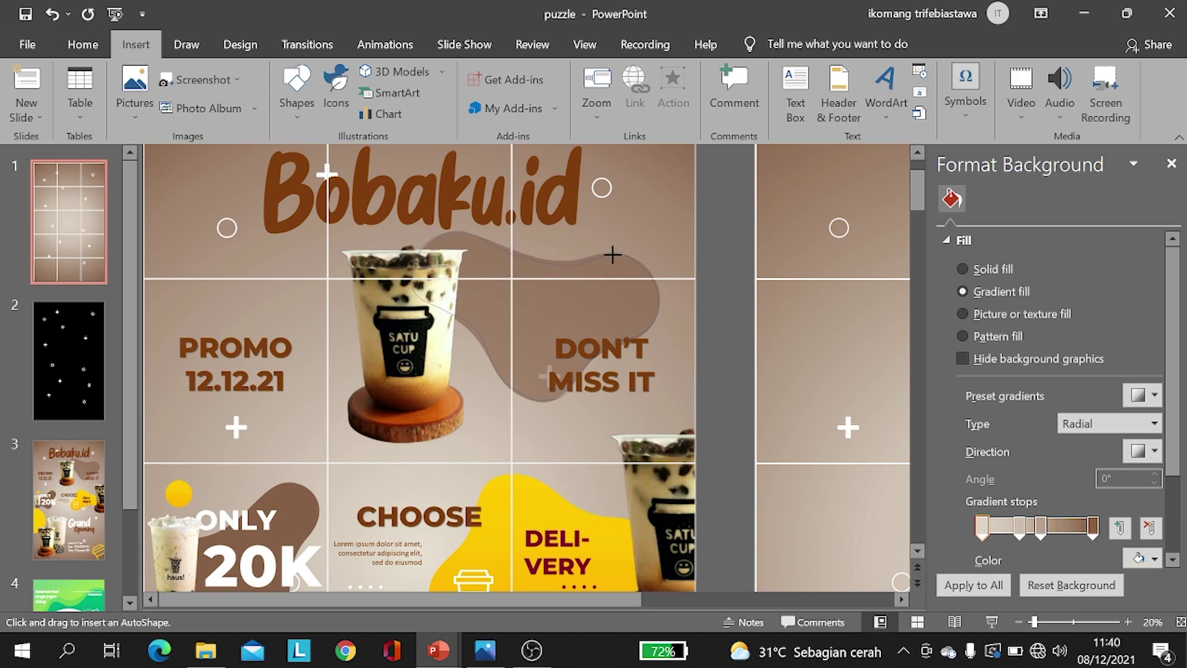
{"action": "left_click_drag", "start_coordinate": [552, 234], "coordinate": [1074, 614]}
{"action": "key", "text": "ctrl+v"}
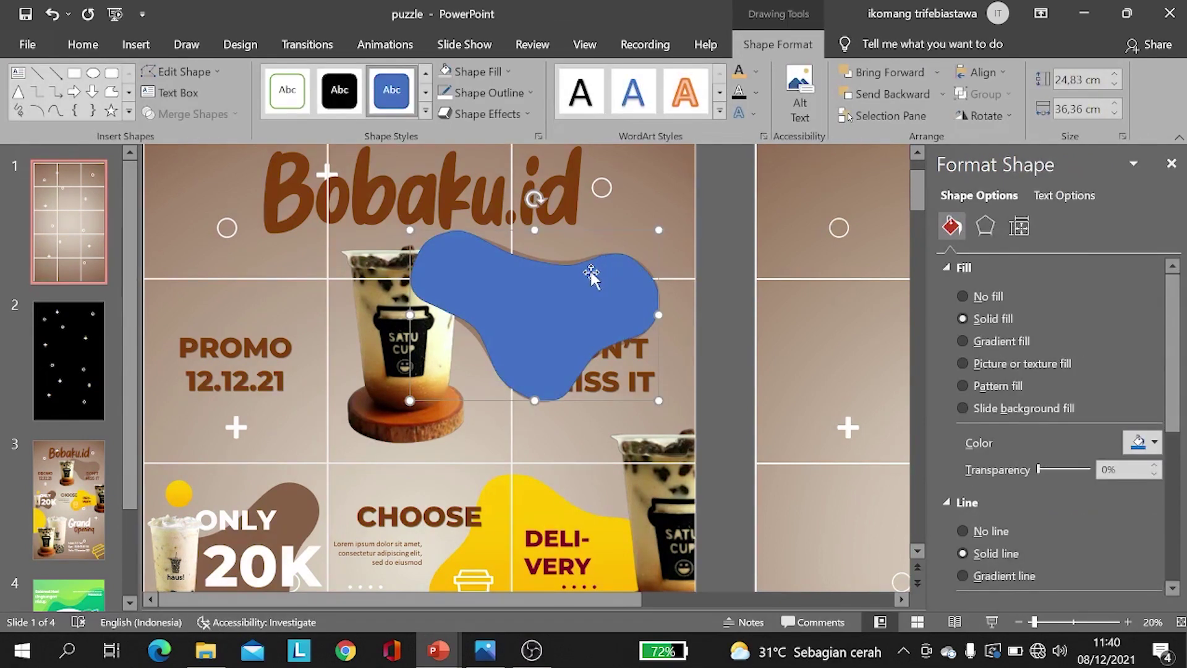
{"action": "left_click_drag", "start_coordinate": [596, 273], "coordinate": [646, 273]}
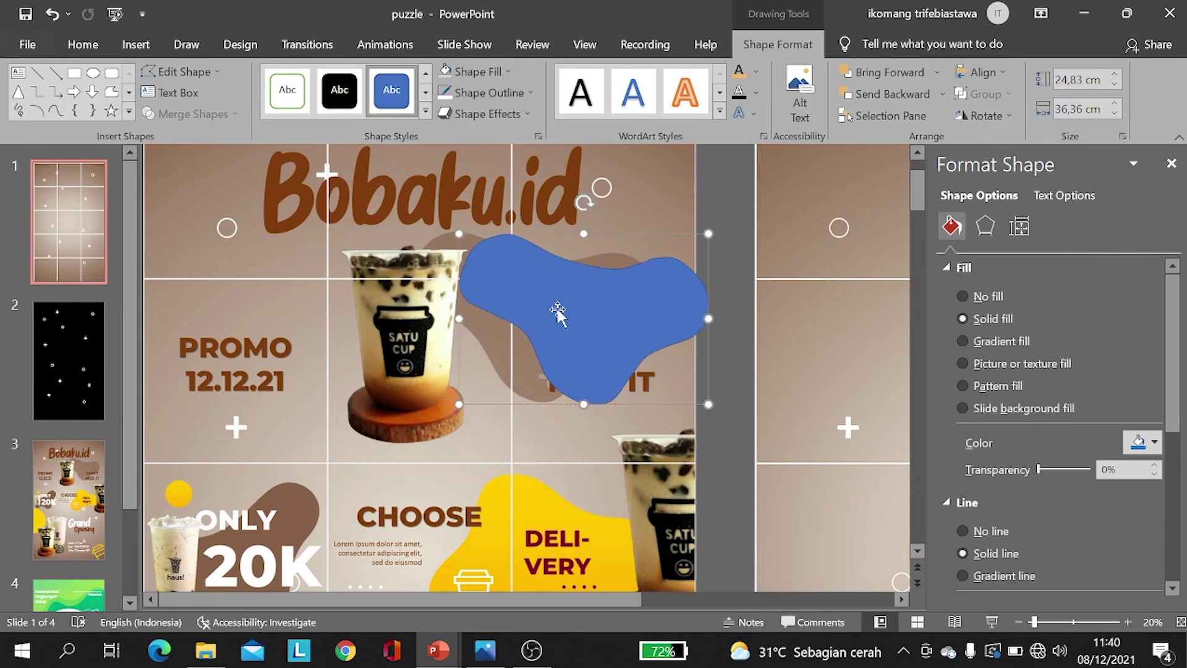
{"action": "left_click", "coordinate": [1019, 622]}
{"action": "left_click_drag", "start_coordinate": [357, 265], "coordinate": [516, 311]}
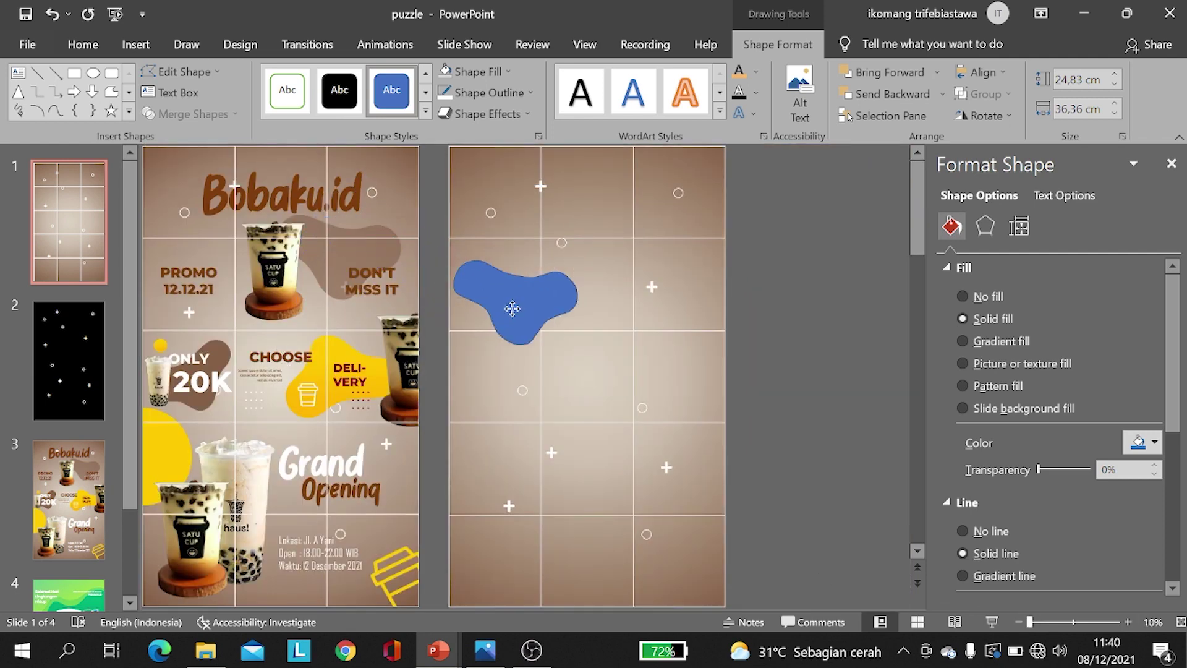
Step: Remove the blob's outline, fill it with brown sampled from the poster, and make it 23% transparent
{"action": "left_click", "coordinate": [506, 72]}
{"action": "left_click", "coordinate": [505, 72]}
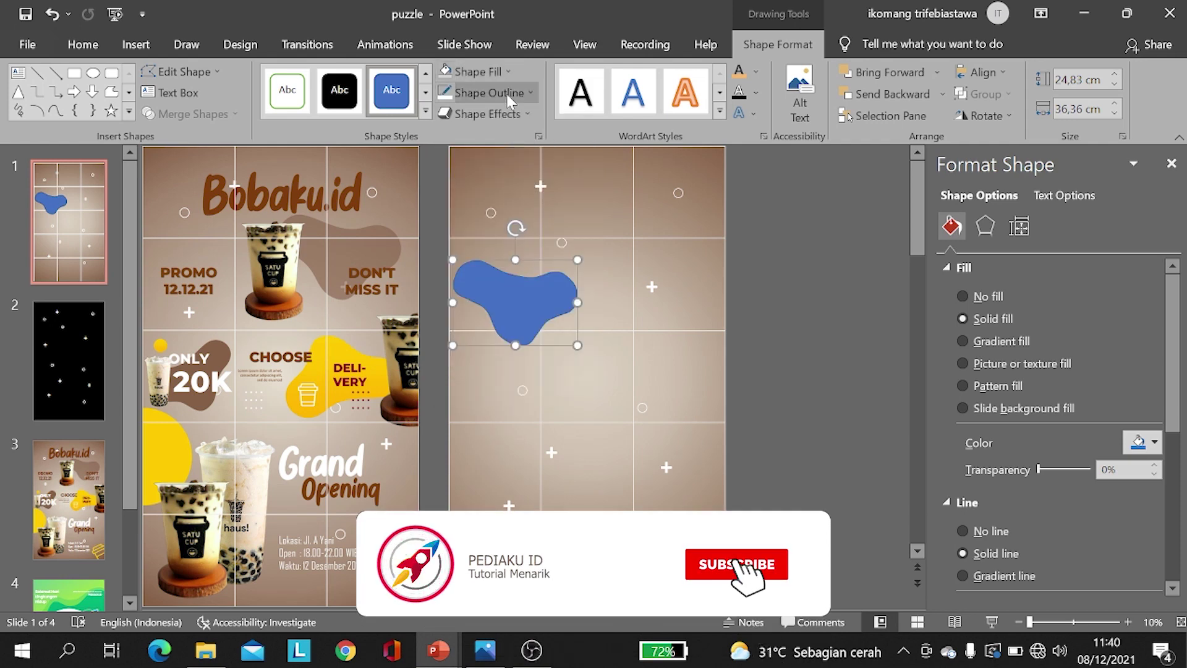
{"action": "left_click", "coordinate": [508, 99]}
{"action": "left_click", "coordinate": [486, 302]}
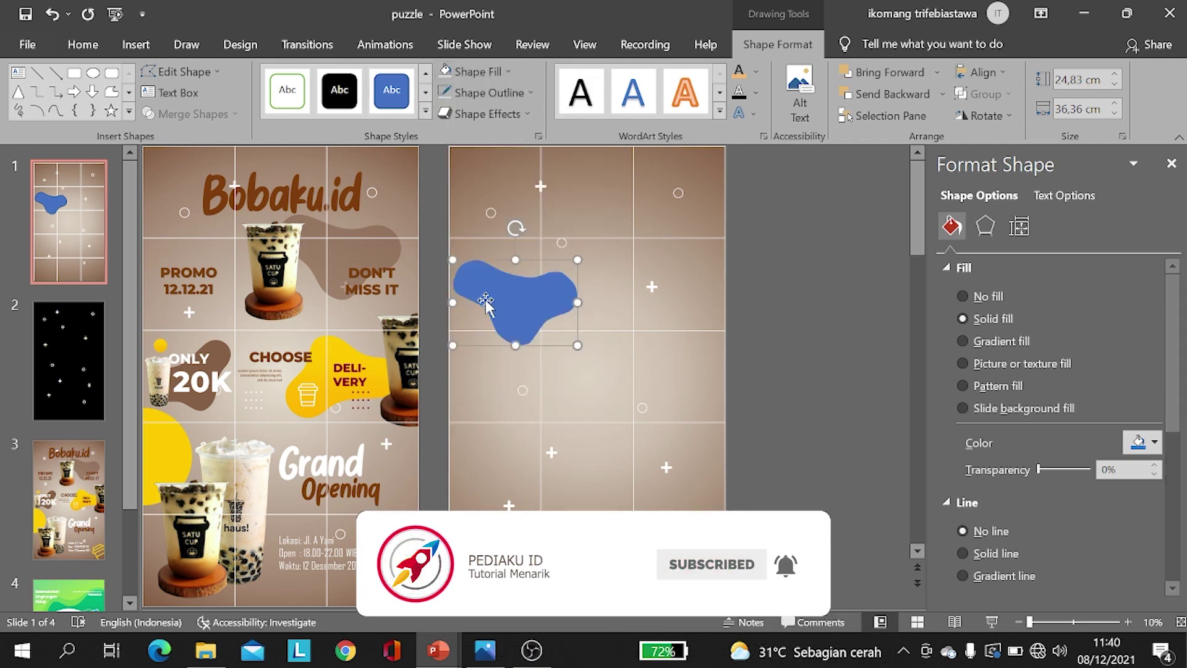
{"action": "left_click", "coordinate": [479, 72]}
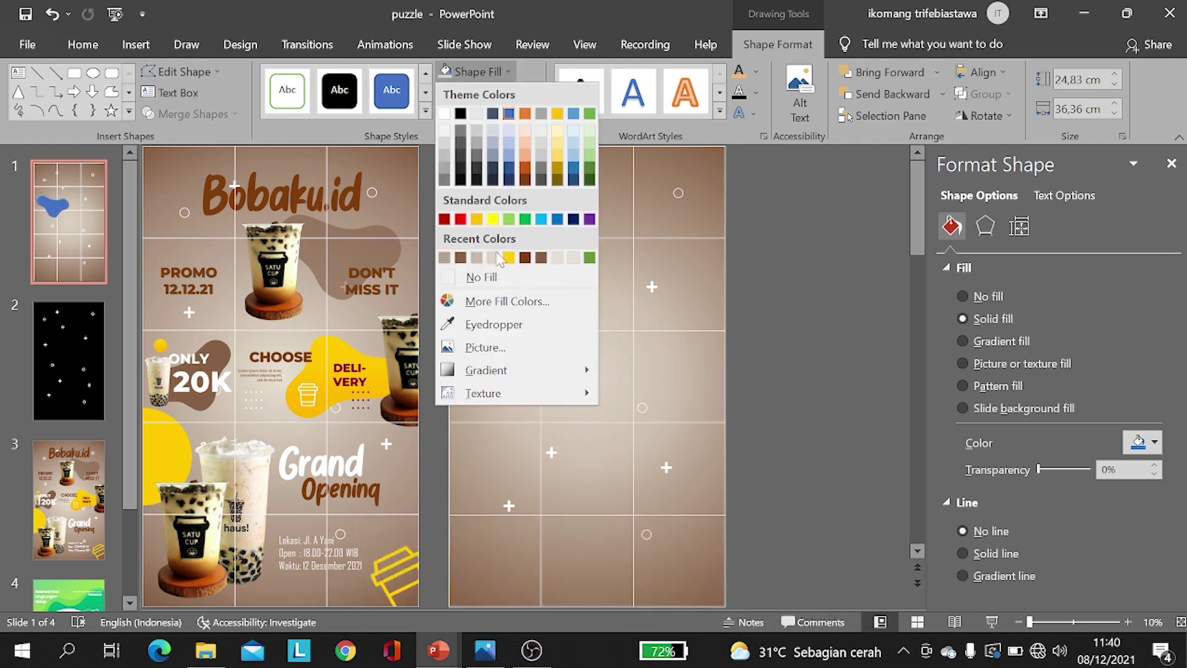
{"action": "left_click", "coordinate": [443, 258]}
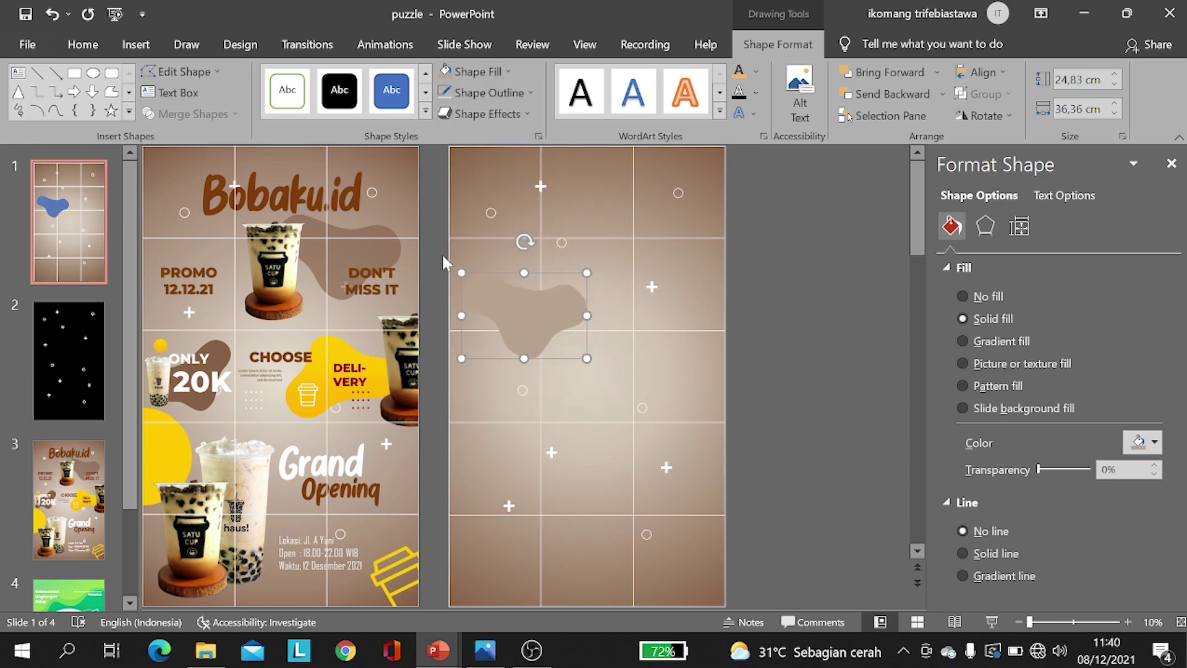
{"action": "left_click", "coordinate": [480, 73]}
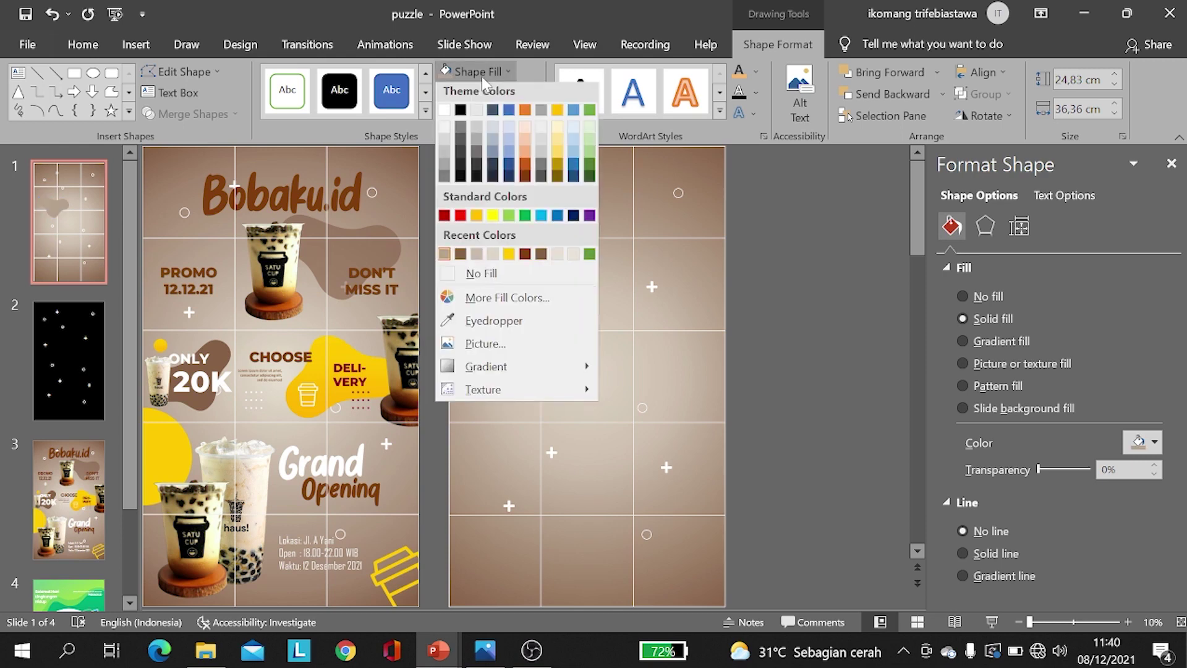
{"action": "left_click", "coordinate": [476, 324]}
{"action": "left_click", "coordinate": [387, 234]}
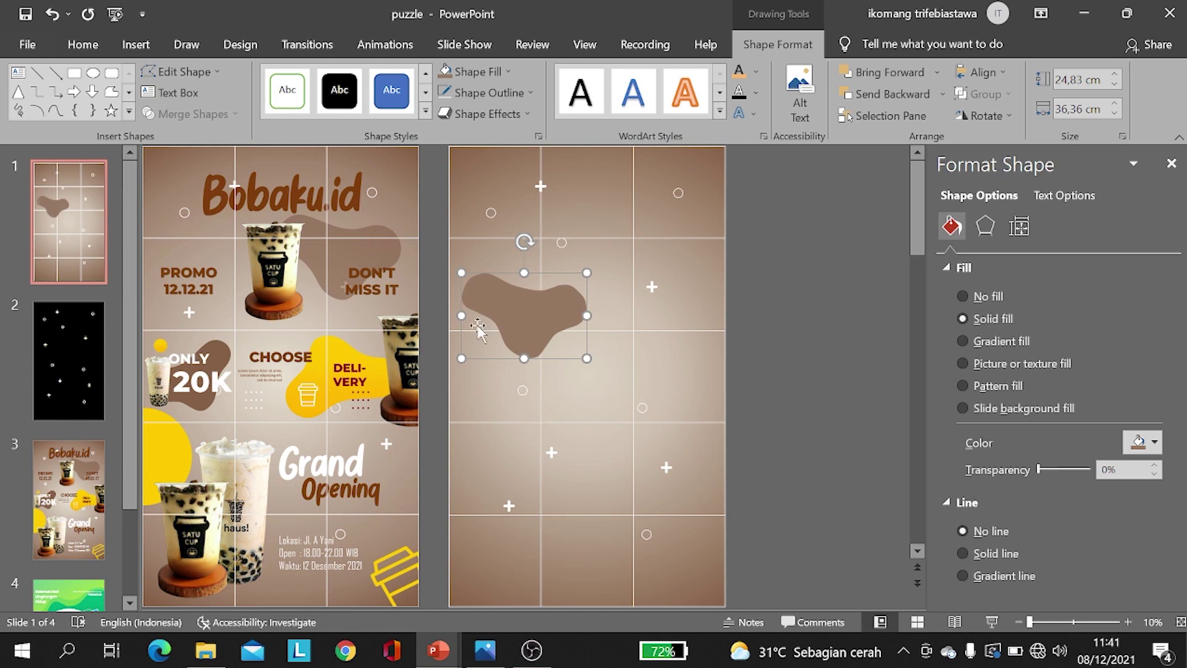
{"action": "left_click", "coordinate": [486, 71]}
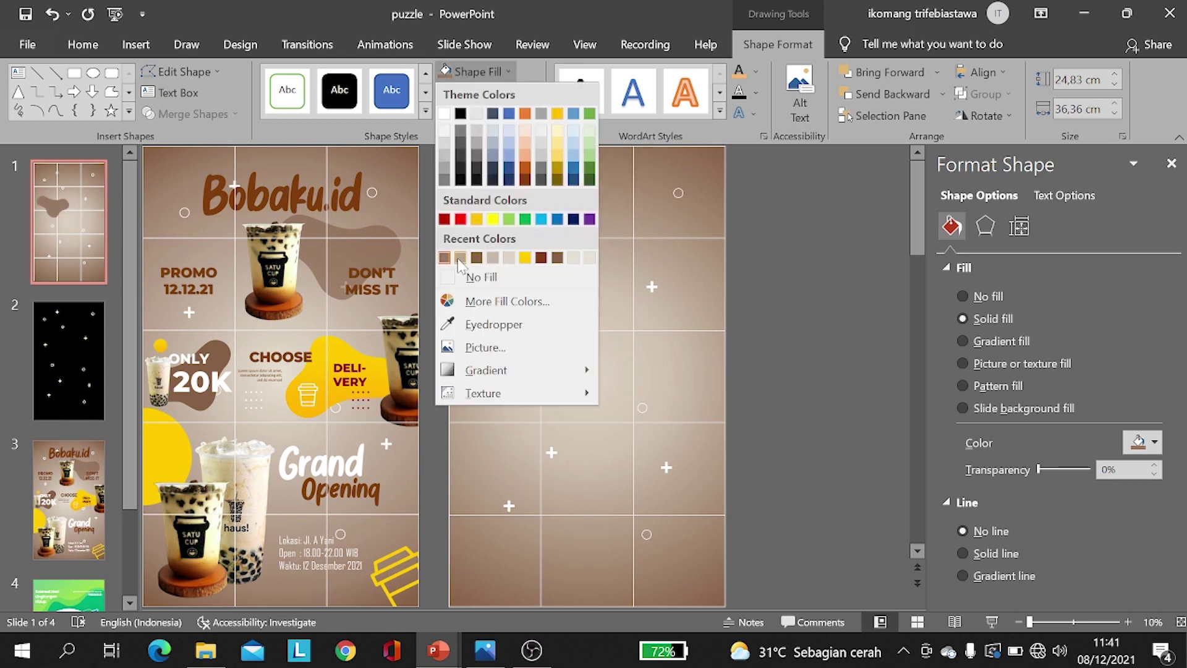
{"action": "left_click", "coordinate": [489, 324]}
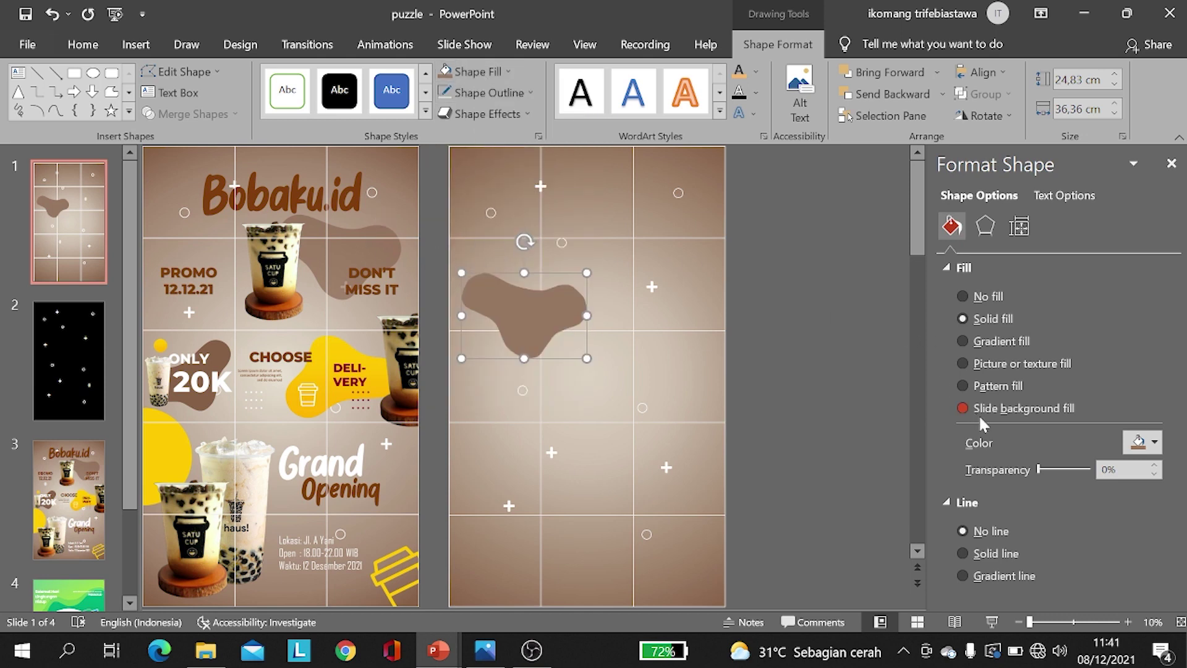
{"action": "left_click_drag", "start_coordinate": [1037, 469], "coordinate": [1049, 469]}
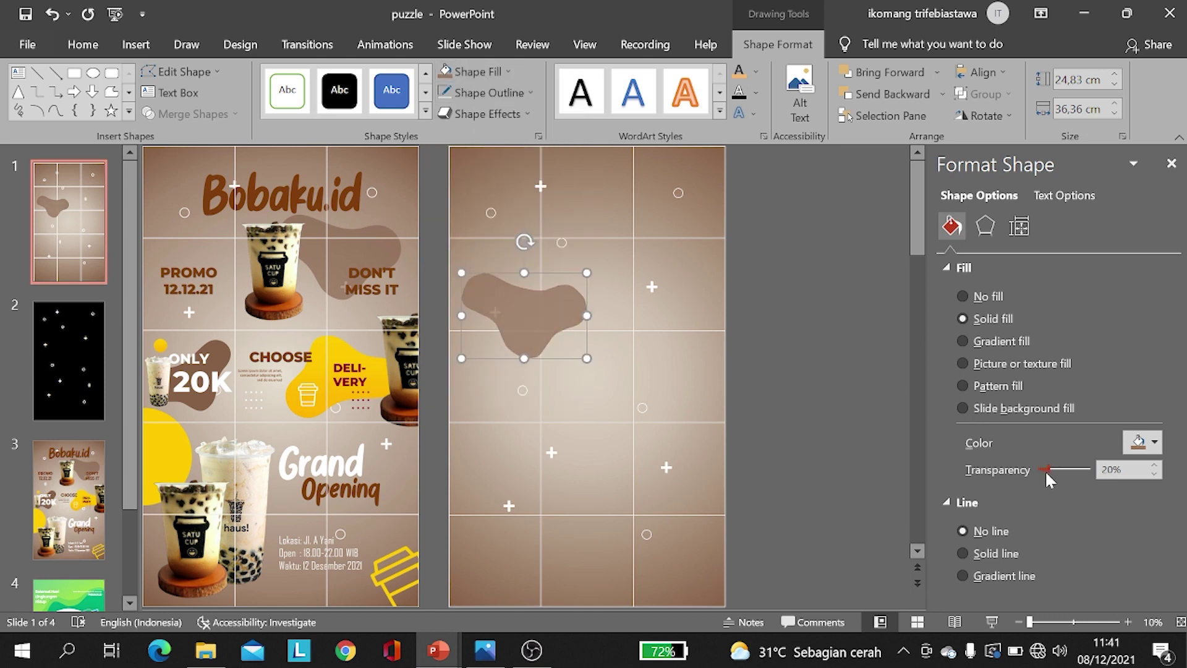
Step: Arrange three blobs across the slide, rotating one about 35° and resizing the copies
{"action": "mouse_move", "coordinate": [573, 334]}
{"action": "left_mouse_down"}
{"action": "mouse_move", "coordinate": [634, 256]}
{"action": "mouse_move", "coordinate": [554, 390]}
{"action": "left_mouse_up"}
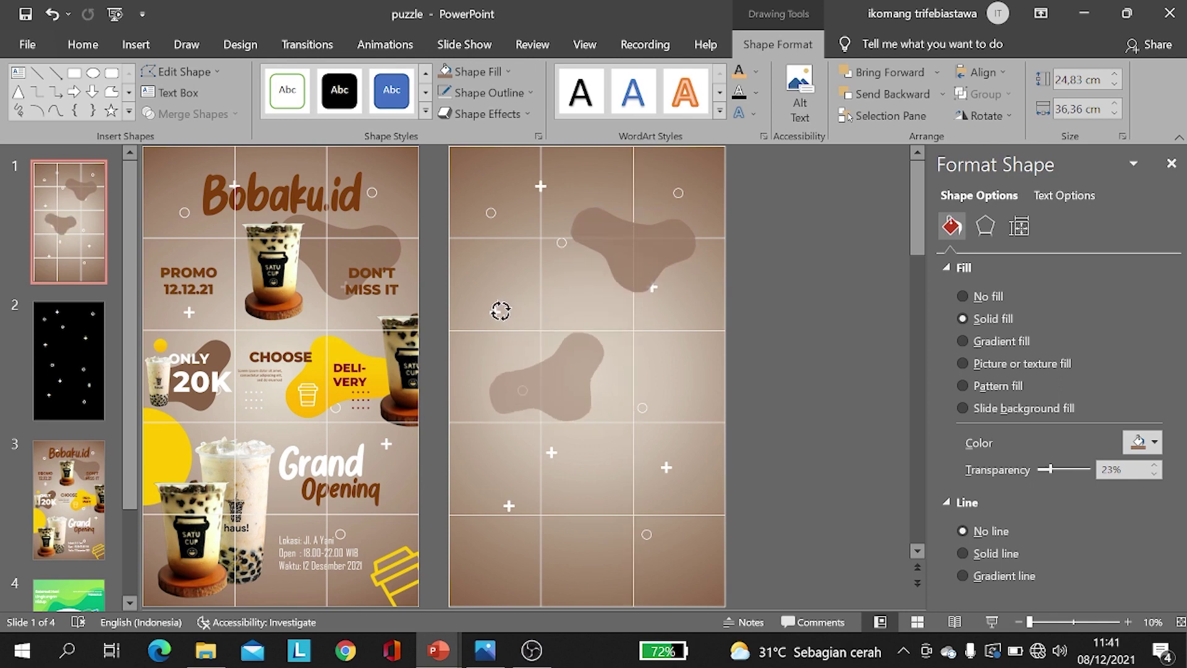
{"action": "left_click_drag", "start_coordinate": [557, 311], "coordinate": [495, 340]}
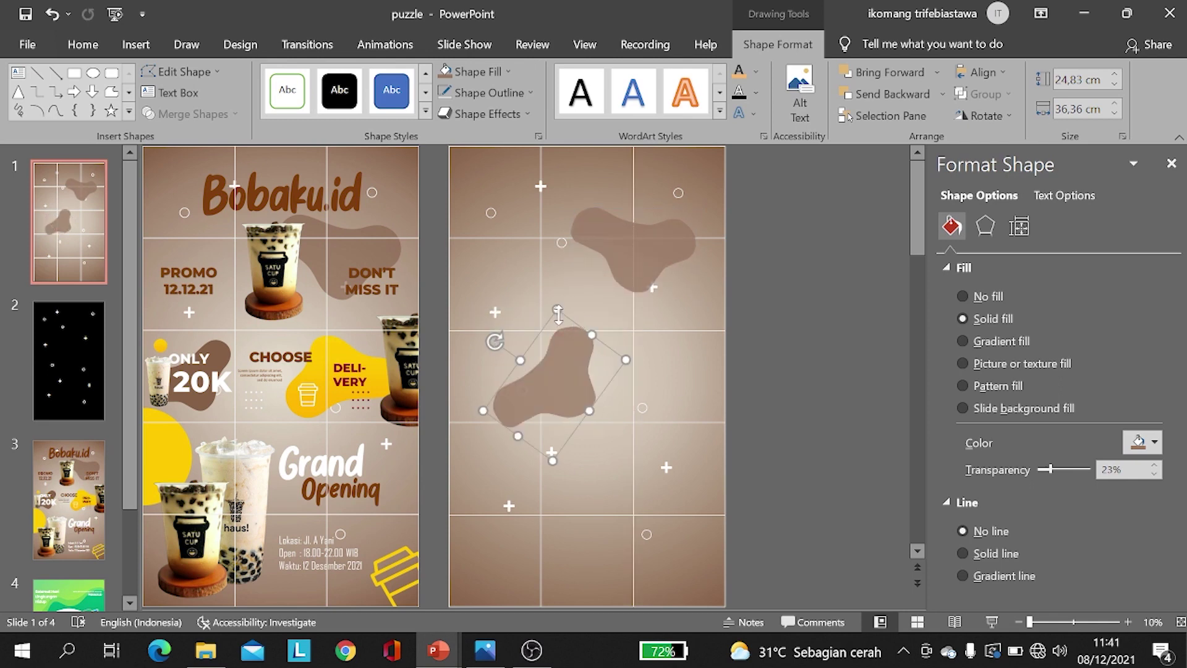
{"action": "mouse_move", "coordinate": [559, 315]}
{"action": "left_mouse_down"}
{"action": "mouse_move", "coordinate": [565, 340]}
{"action": "mouse_move", "coordinate": [503, 370]}
{"action": "mouse_move", "coordinate": [518, 370]}
{"action": "left_mouse_up"}
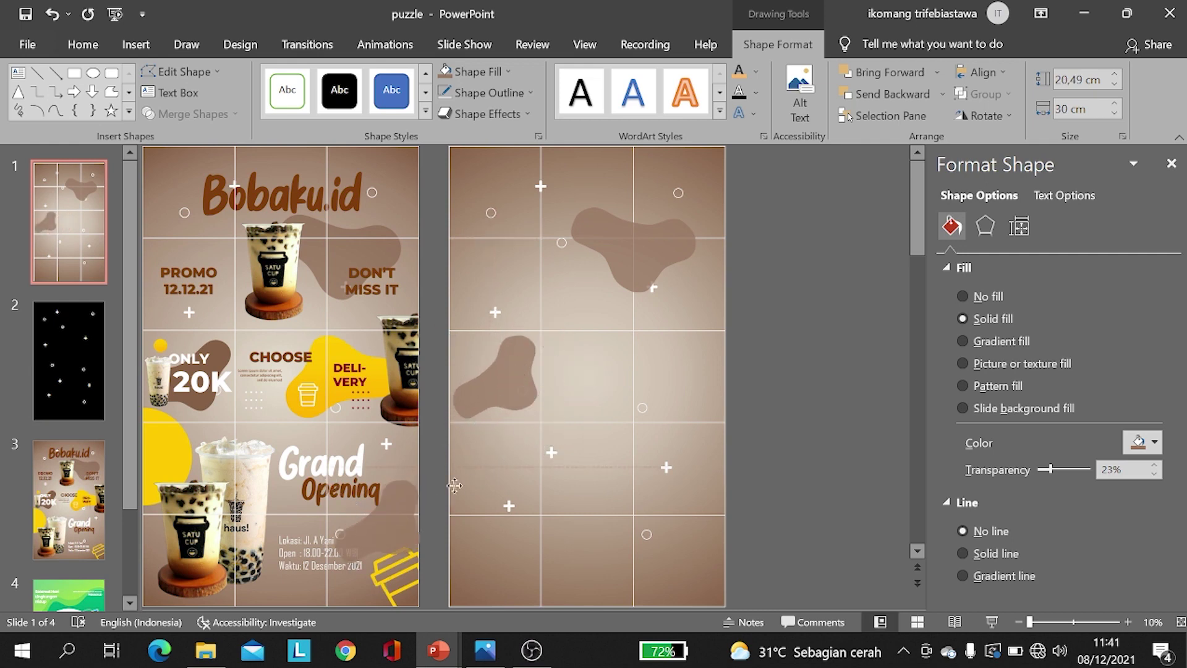
{"action": "mouse_move", "coordinate": [334, 503]}
{"action": "left_mouse_down"}
{"action": "mouse_move", "coordinate": [564, 380]}
{"action": "mouse_move", "coordinate": [626, 449]}
{"action": "left_mouse_up"}
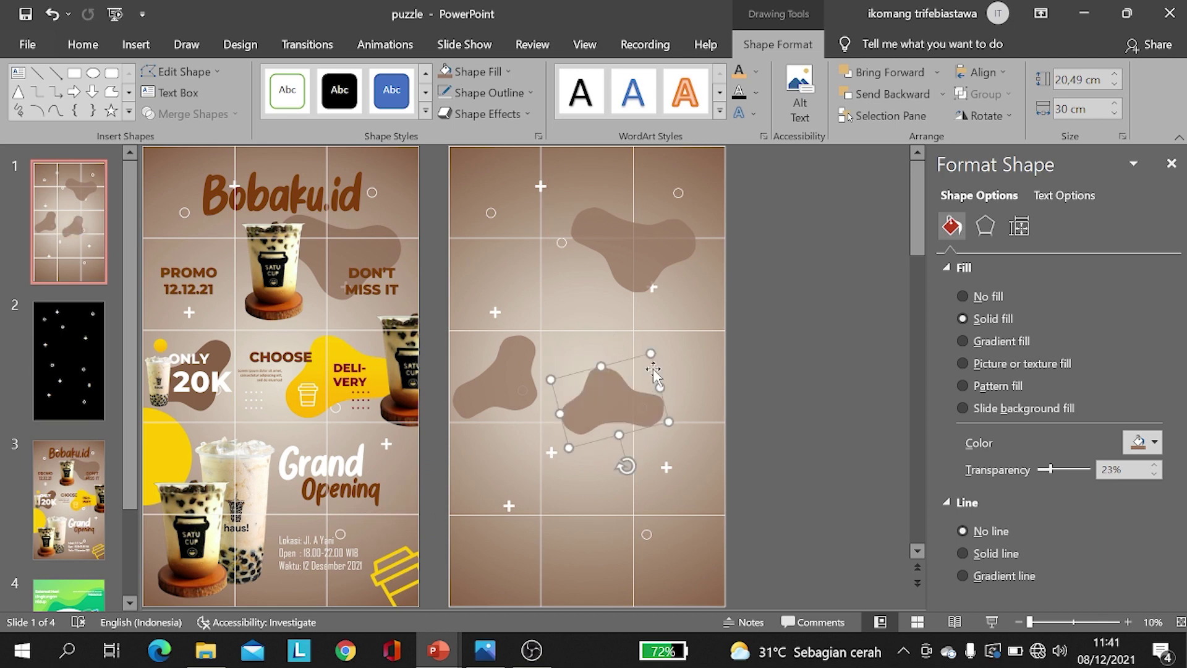
{"action": "mouse_move", "coordinate": [660, 353]}
{"action": "left_mouse_down"}
{"action": "mouse_move", "coordinate": [691, 332]}
{"action": "mouse_move", "coordinate": [649, 451]}
{"action": "left_mouse_up"}
{"action": "left_click_drag", "start_coordinate": [662, 366], "coordinate": [673, 373]}
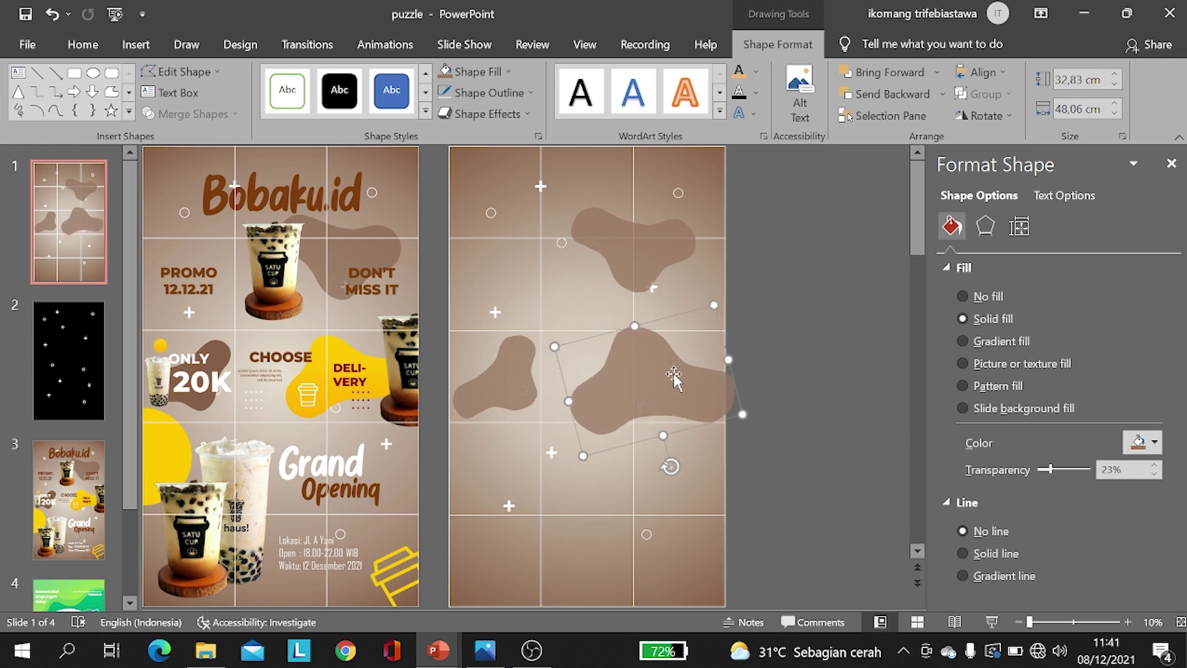
Step: Fill the blob with the poster's yellow, then switch it to a radial gradient with a new direction
{"action": "left_click", "coordinate": [500, 70]}
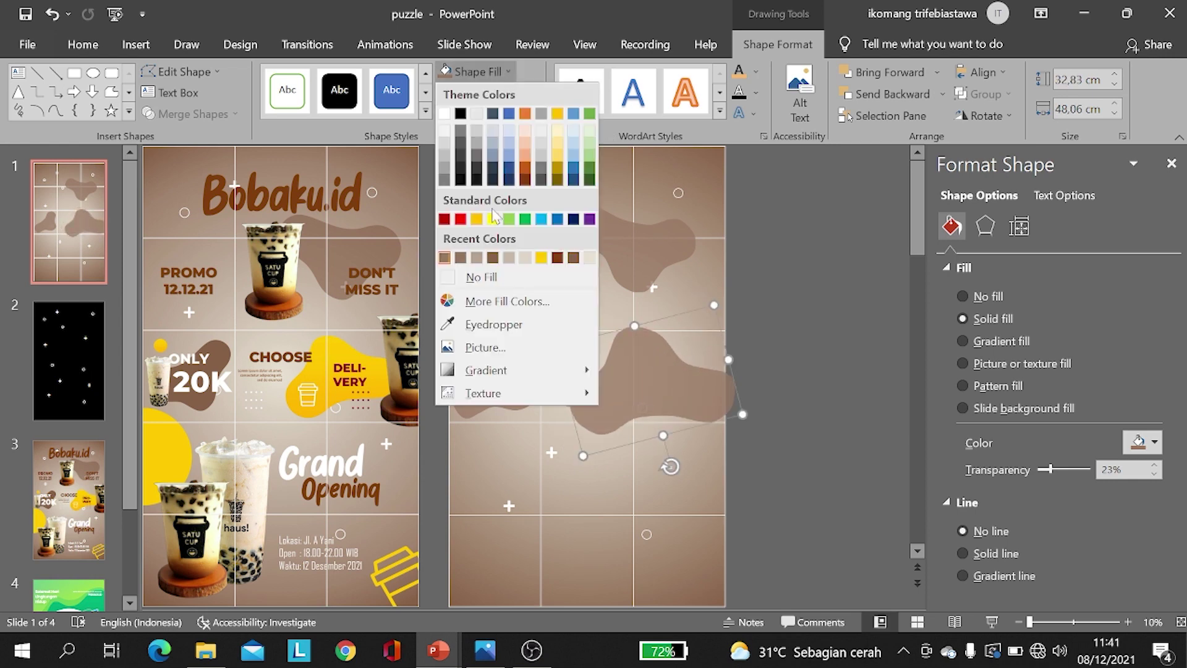
{"action": "left_click", "coordinate": [493, 324]}
{"action": "left_click", "coordinate": [337, 341]}
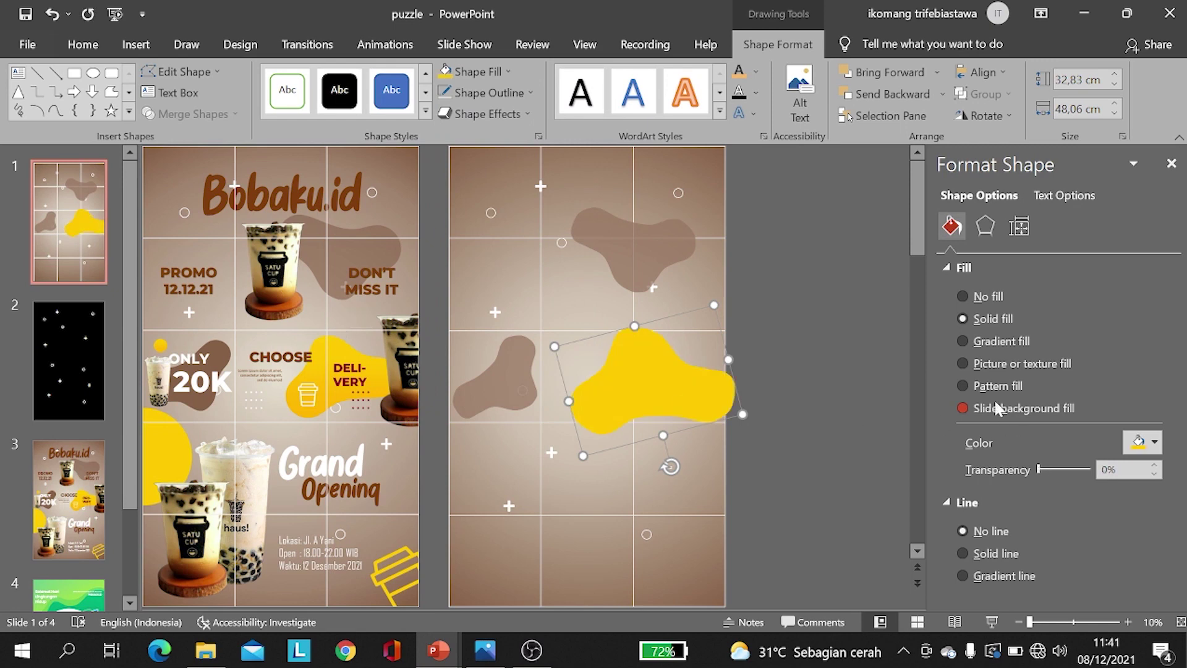
{"action": "left_click", "coordinate": [995, 341]}
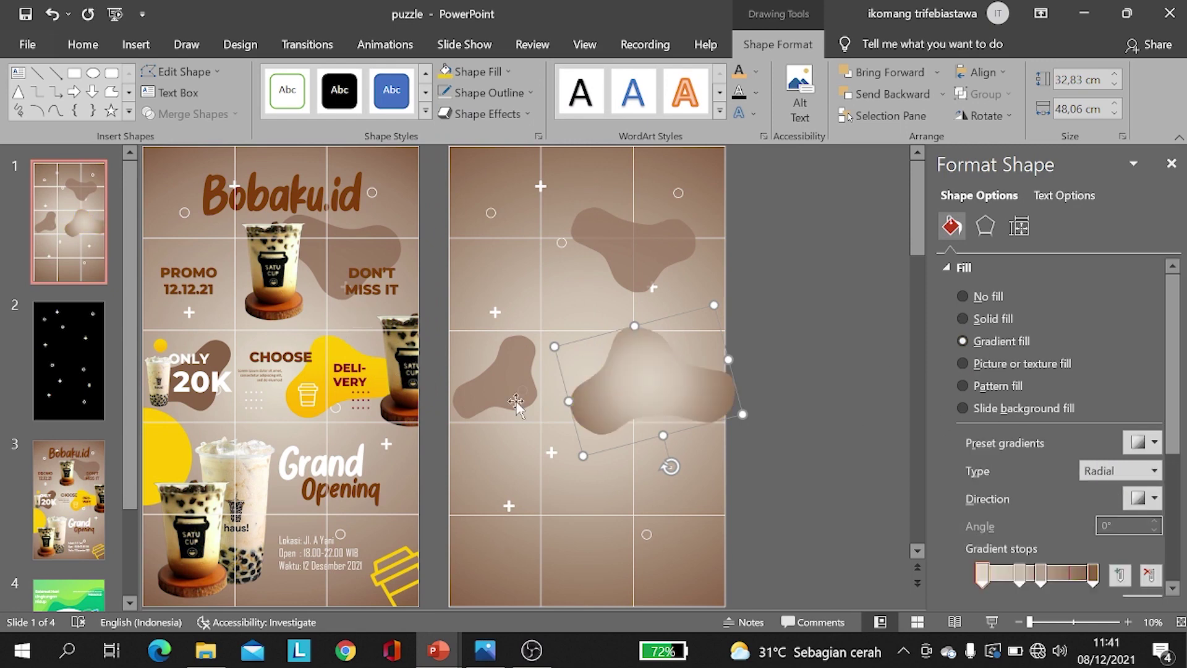
{"action": "left_click", "coordinate": [1154, 442]}
{"action": "left_click", "coordinate": [1154, 442]}
{"action": "left_click", "coordinate": [1153, 470]}
{"action": "left_click", "coordinate": [1120, 510]}
{"action": "left_click", "coordinate": [1153, 498]}
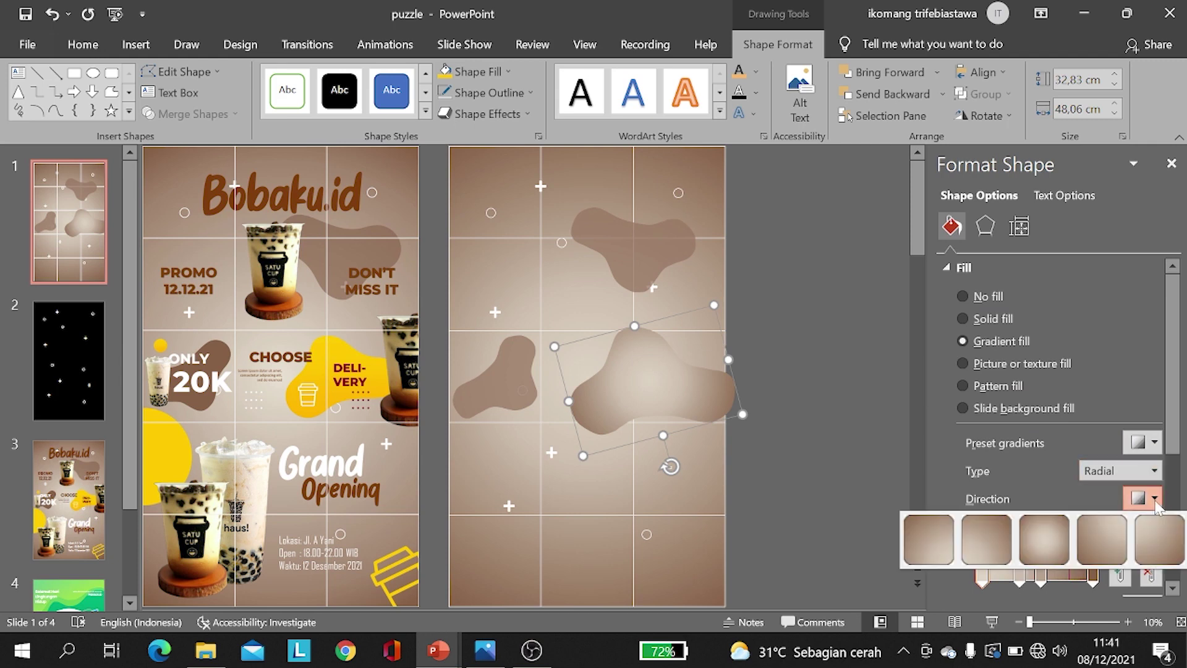
{"action": "left_click", "coordinate": [939, 544]}
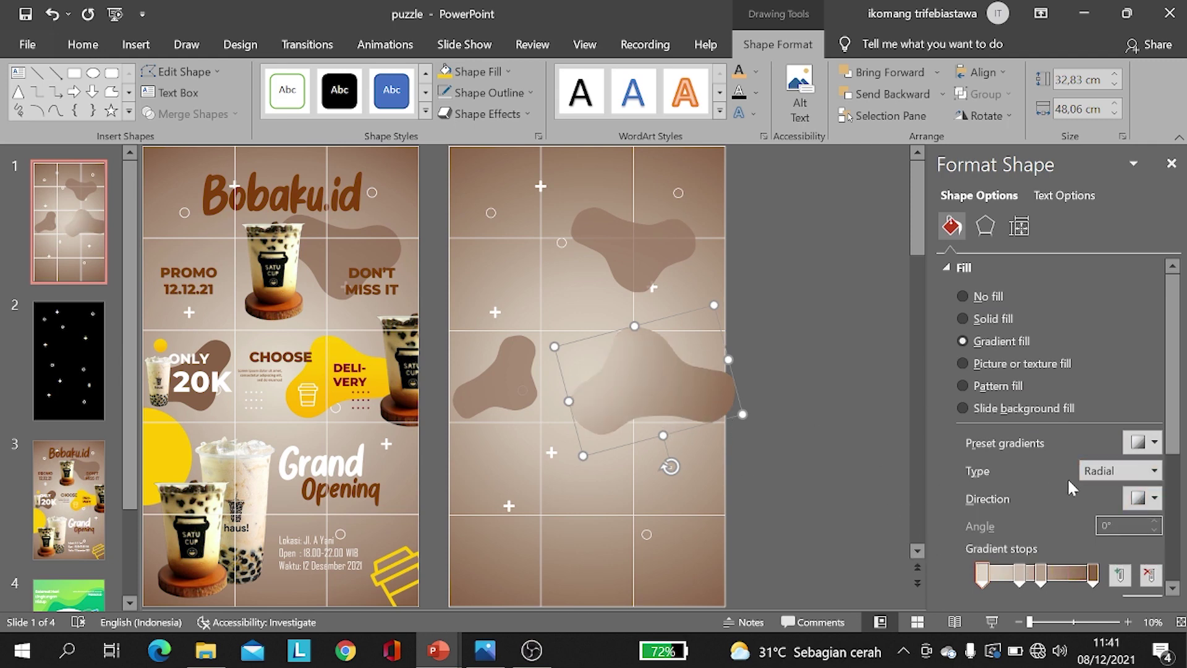
Step: Apply a light-blue radial preset, delete its middle stop, and set the first stop to poster yellow
{"action": "left_click", "coordinate": [1153, 442]}
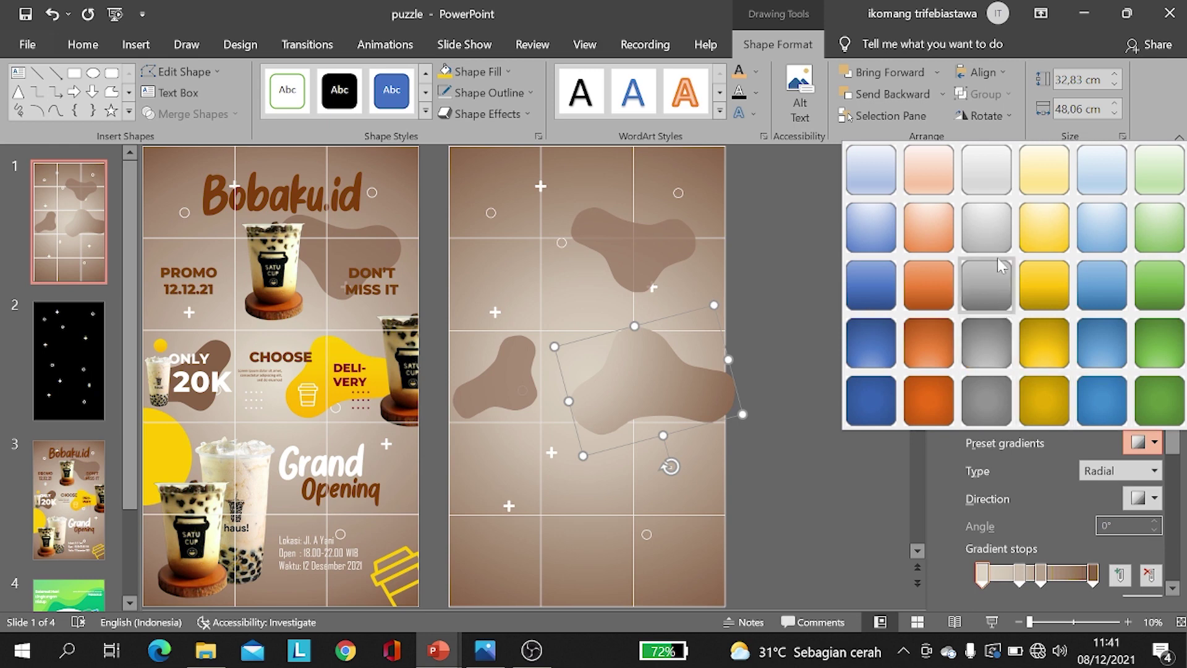
{"action": "left_click", "coordinate": [865, 229]}
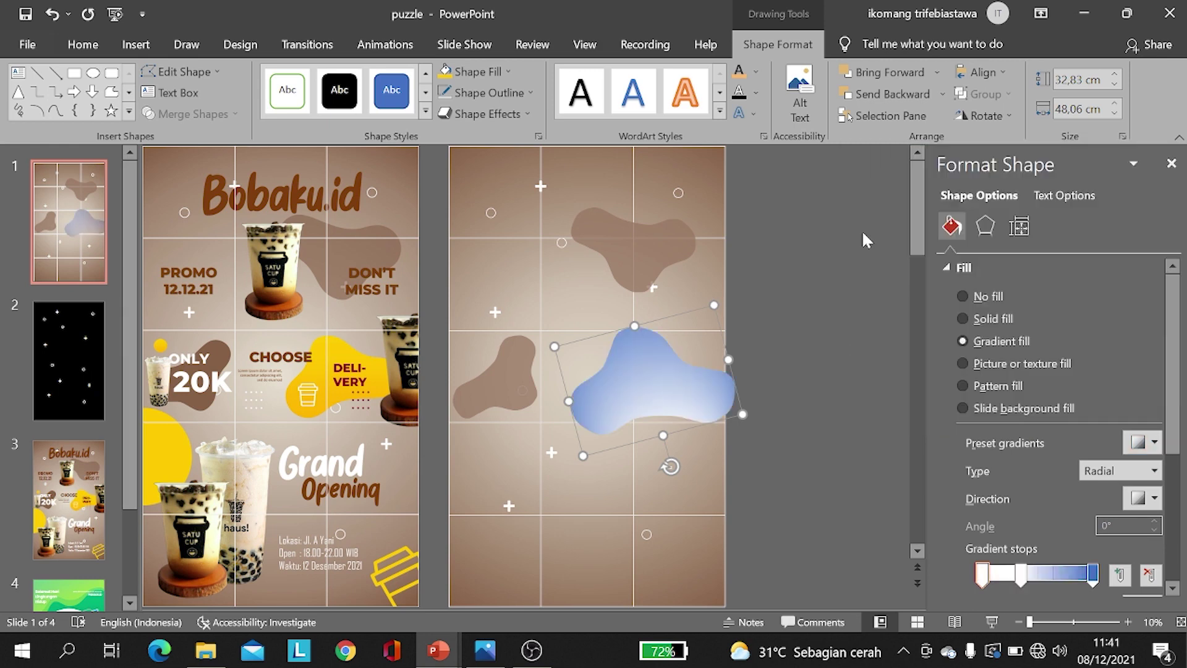
{"action": "left_click", "coordinate": [1024, 575]}
{"action": "left_click", "coordinate": [1149, 574]}
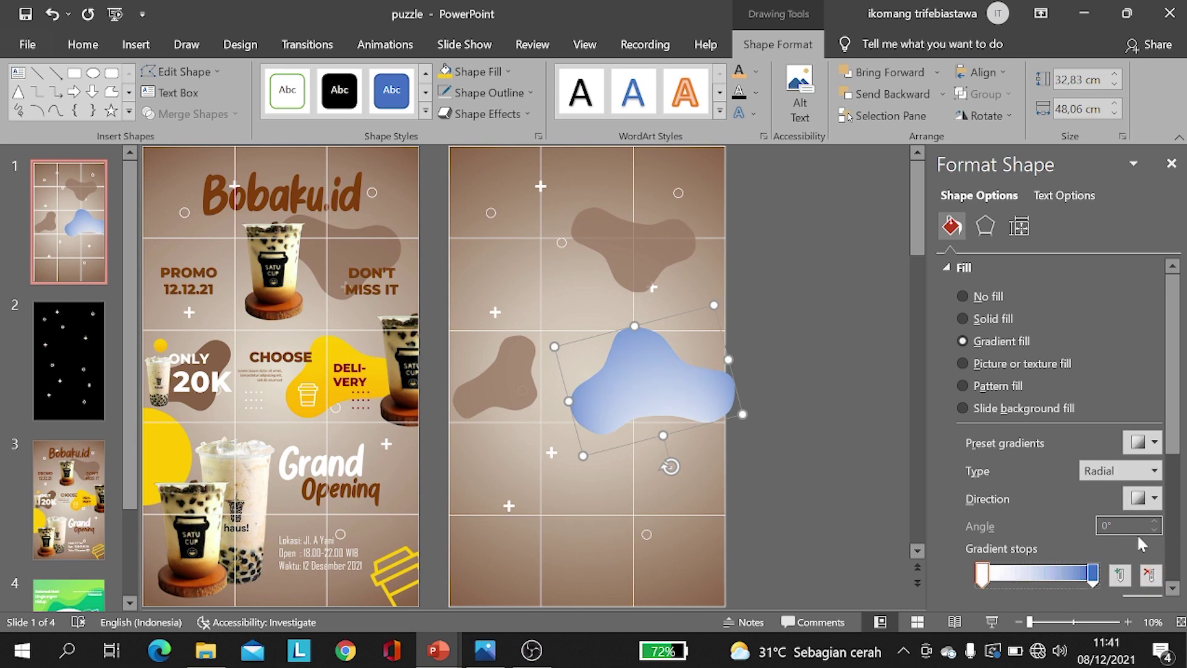
{"action": "scroll", "coordinate": [1140, 531], "scroll_direction": "down", "scroll_amount": 3}
{"action": "left_click", "coordinate": [1143, 464]}
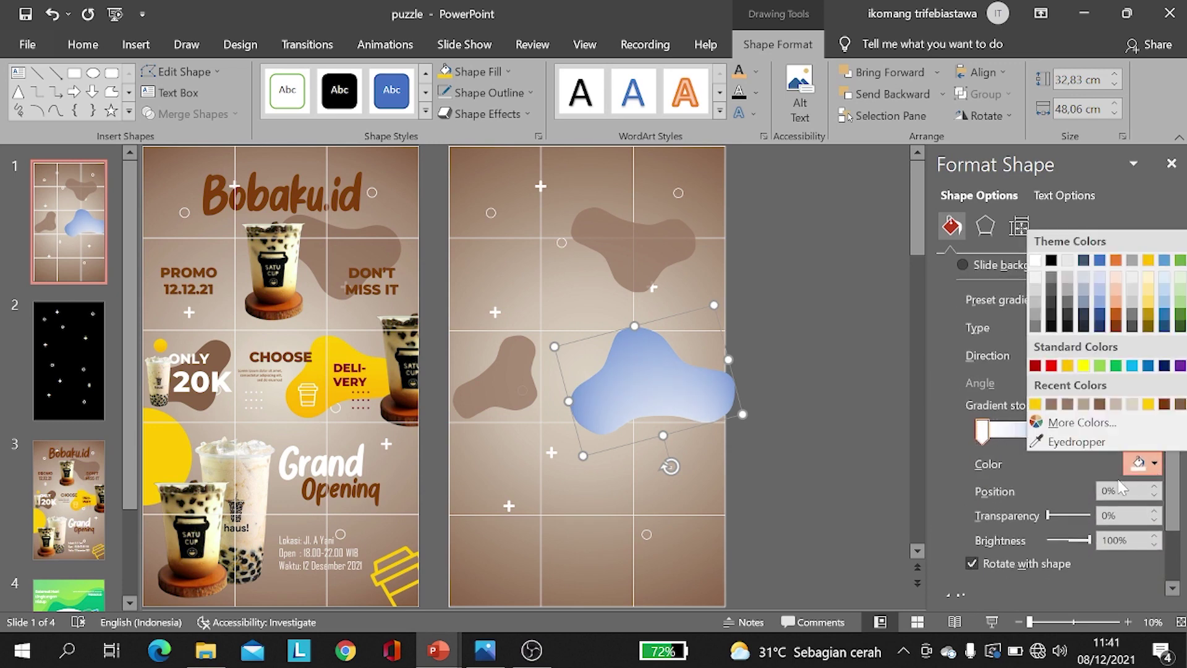
{"action": "left_click", "coordinate": [1076, 441]}
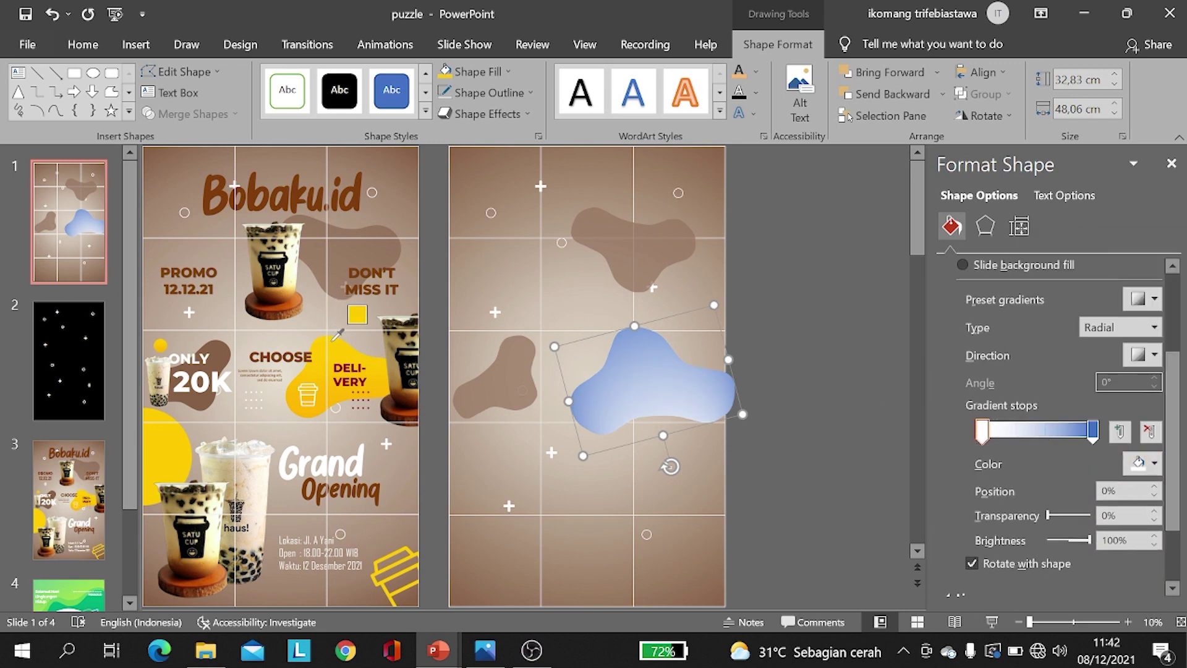
{"action": "left_click", "coordinate": [324, 408]}
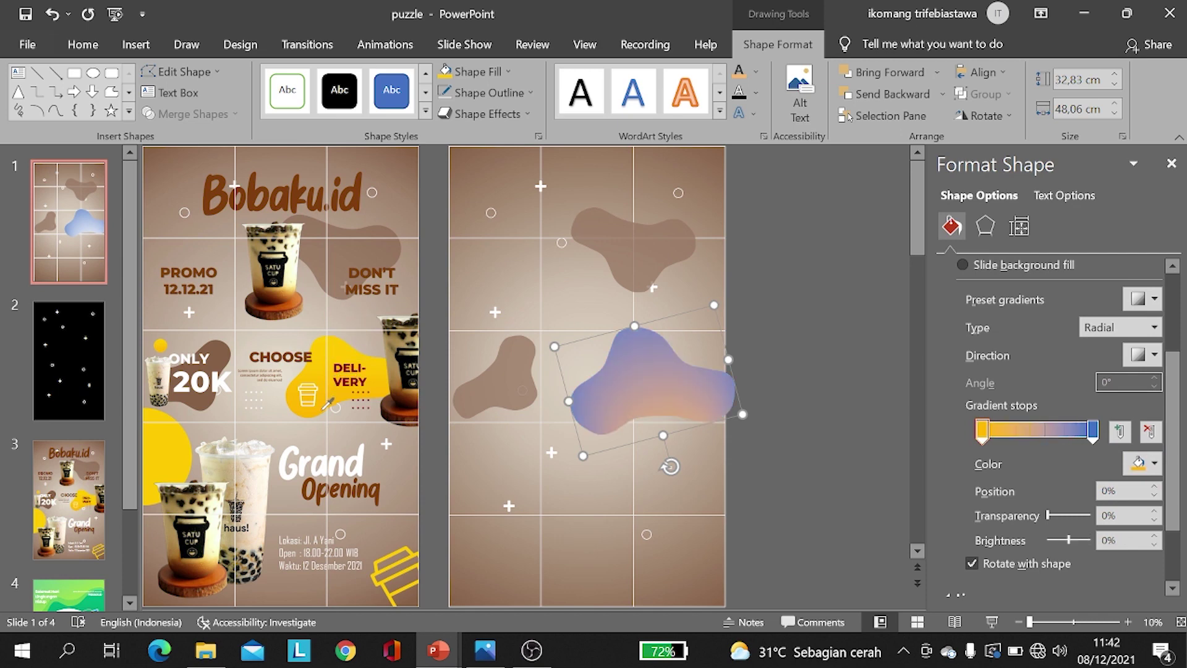
Step: Sample the poster's yellow for the remaining stops and move the left stop to 55%
{"action": "left_click", "coordinate": [1092, 431]}
{"action": "left_click", "coordinate": [1143, 464]}
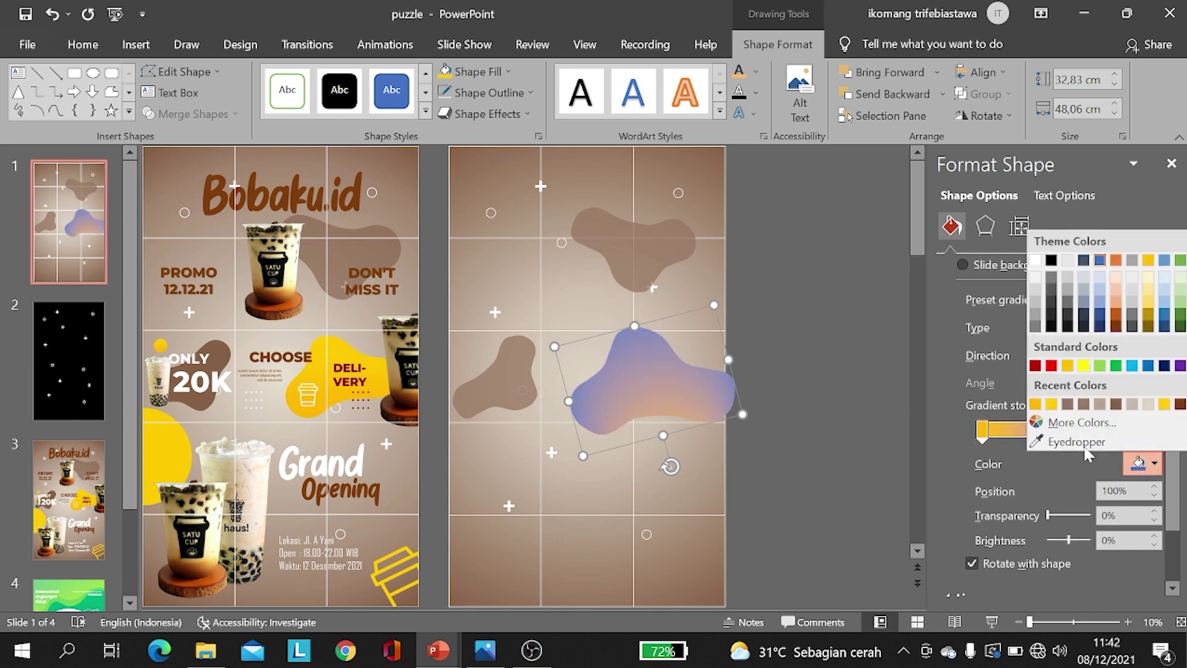
{"action": "left_click", "coordinate": [1079, 441]}
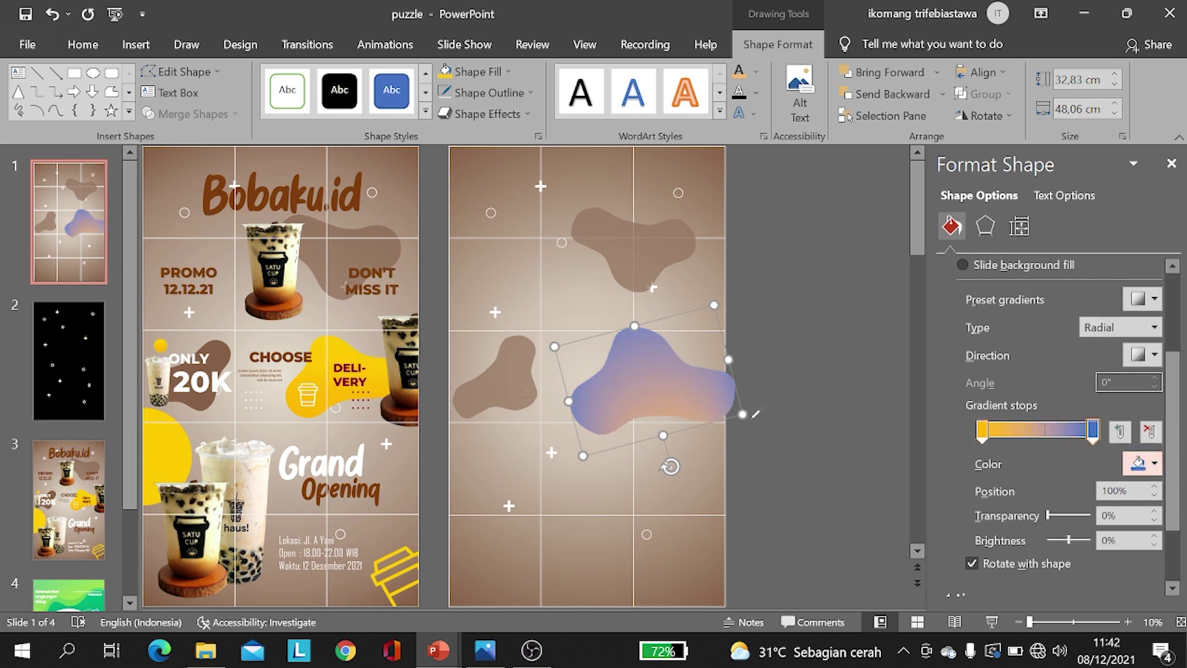
{"action": "left_click", "coordinate": [332, 337]}
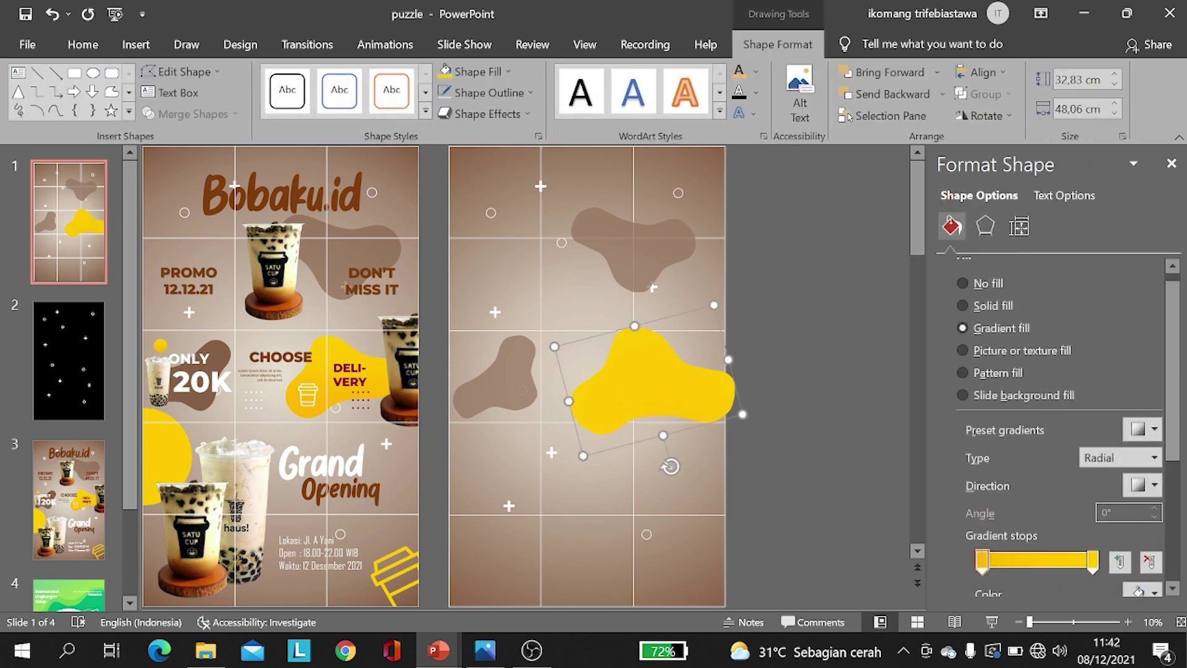
{"action": "scroll", "coordinate": [1051, 433], "scroll_direction": "down", "scroll_amount": 3}
{"action": "left_click", "coordinate": [1143, 522]}
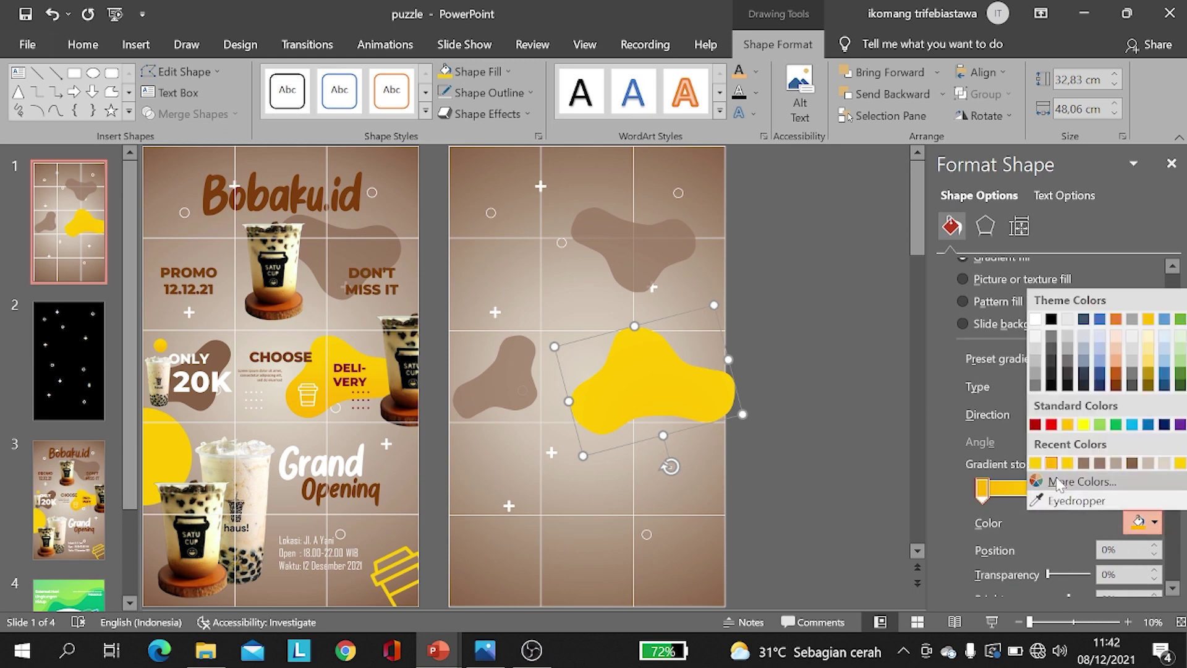
{"action": "left_click", "coordinate": [1060, 499]}
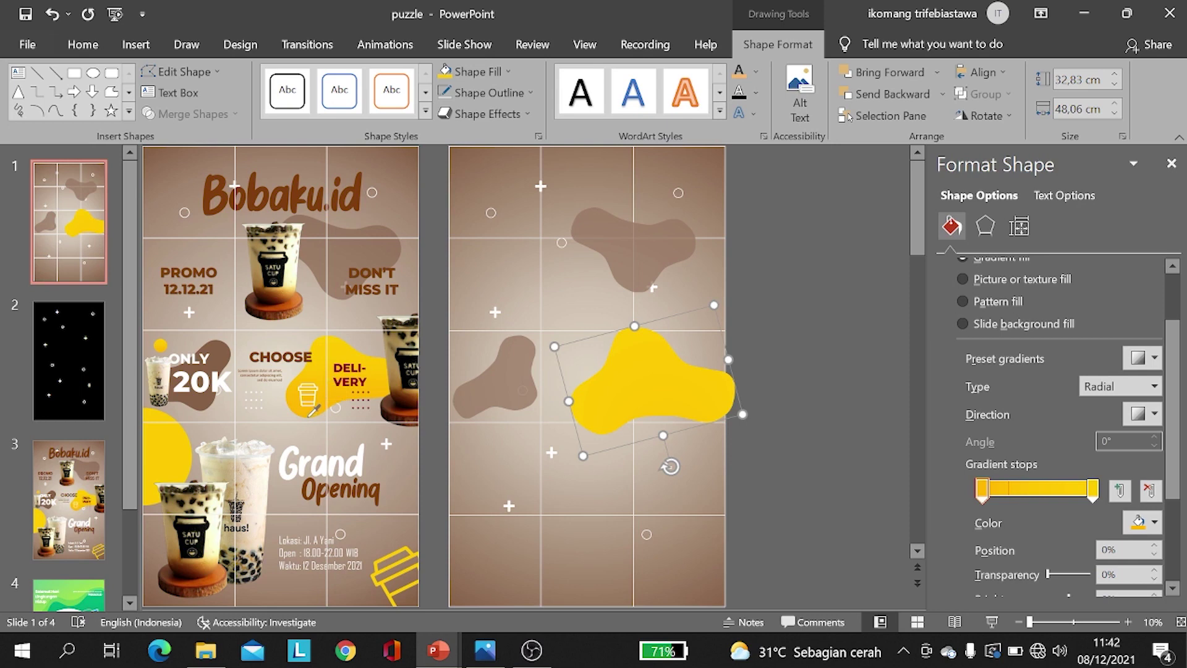
{"action": "left_click_drag", "start_coordinate": [988, 493], "coordinate": [1042, 490]}
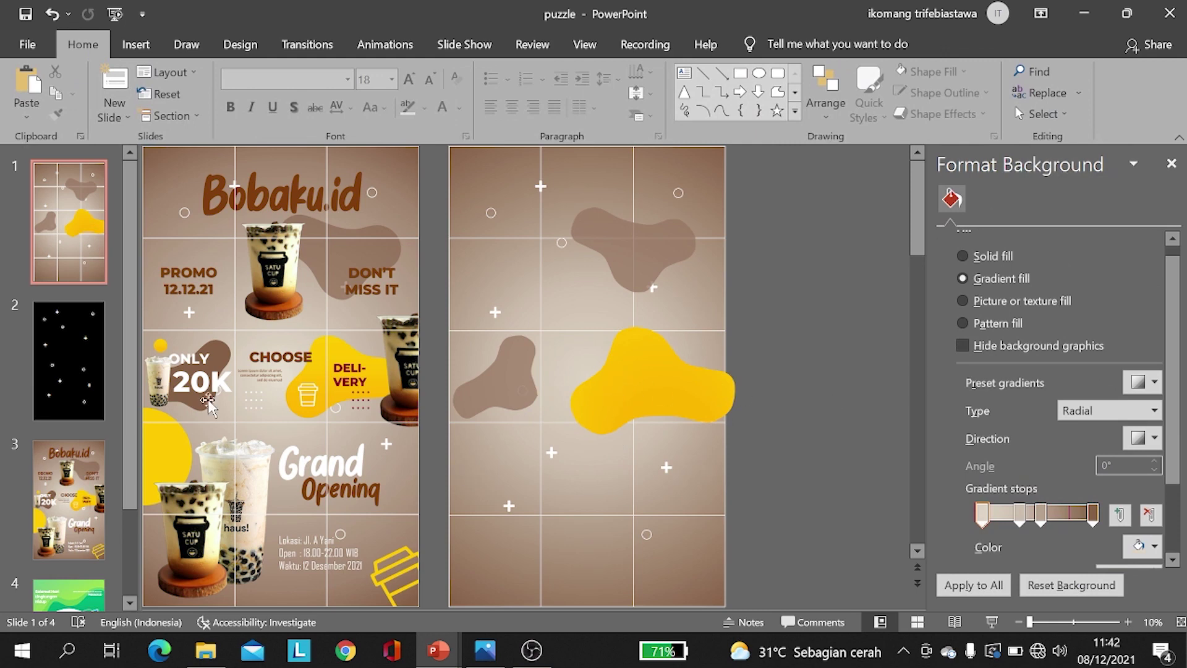
Step: Draw an oval circle and position it across slide 1's lower-left edge
{"action": "left_click", "coordinate": [137, 45]}
{"action": "left_click", "coordinate": [296, 93]}
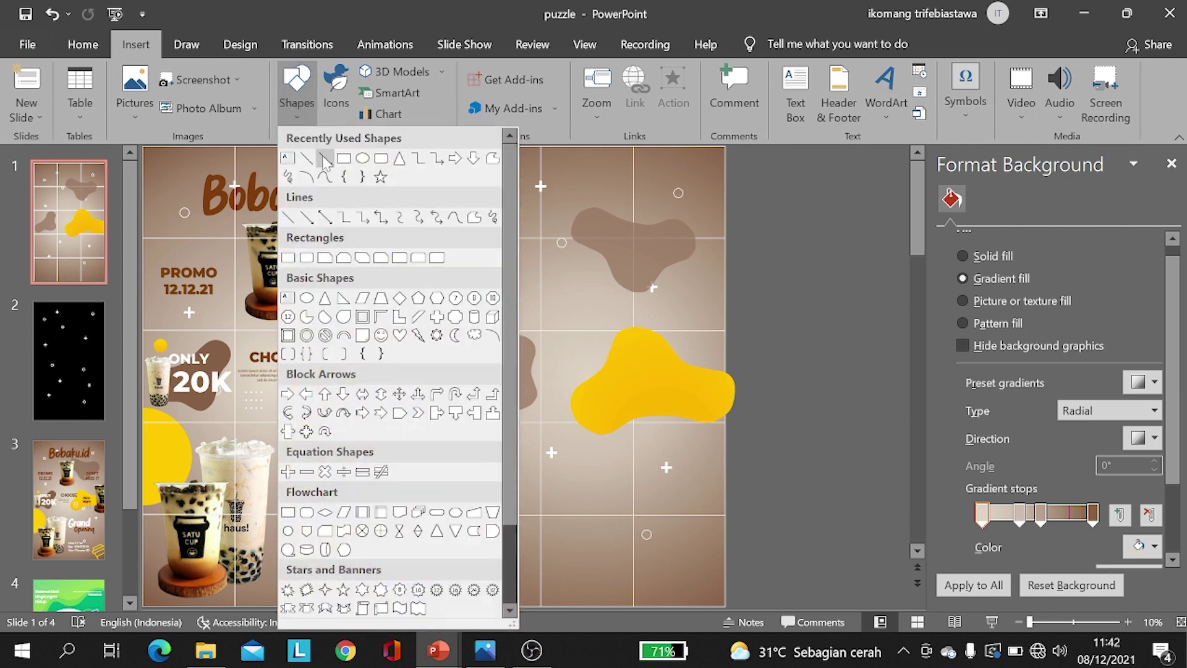
{"action": "left_click", "coordinate": [363, 159]}
{"action": "left_click_drag", "start_coordinate": [507, 293], "coordinate": [639, 422]}
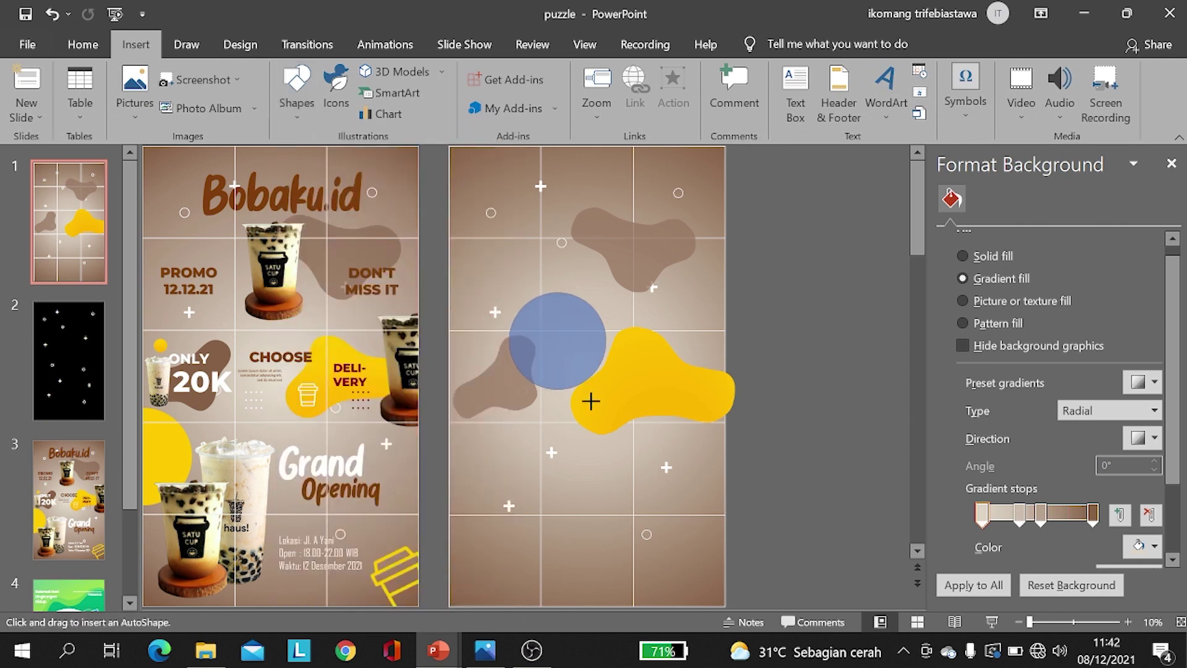
{"action": "left_click_drag", "start_coordinate": [593, 340], "coordinate": [517, 459]}
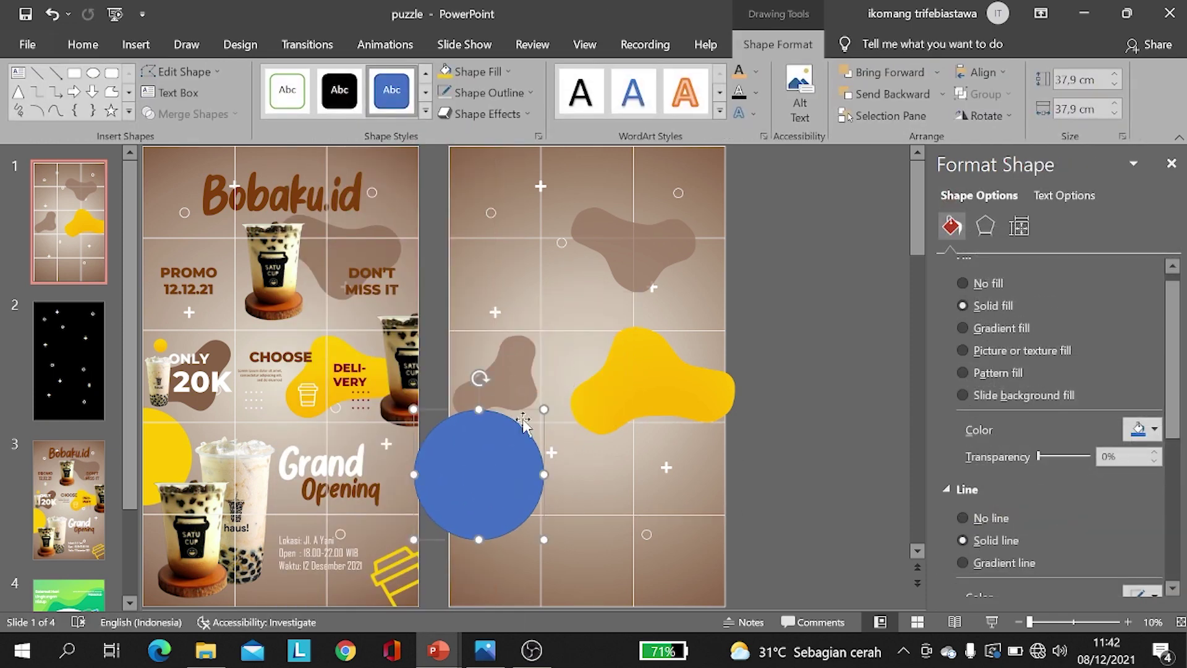
{"action": "mouse_move", "coordinate": [556, 411]}
{"action": "left_mouse_down"}
{"action": "mouse_move", "coordinate": [524, 437]}
{"action": "mouse_move", "coordinate": [479, 439]}
{"action": "left_mouse_up"}
{"action": "left_click", "coordinate": [470, 371]}
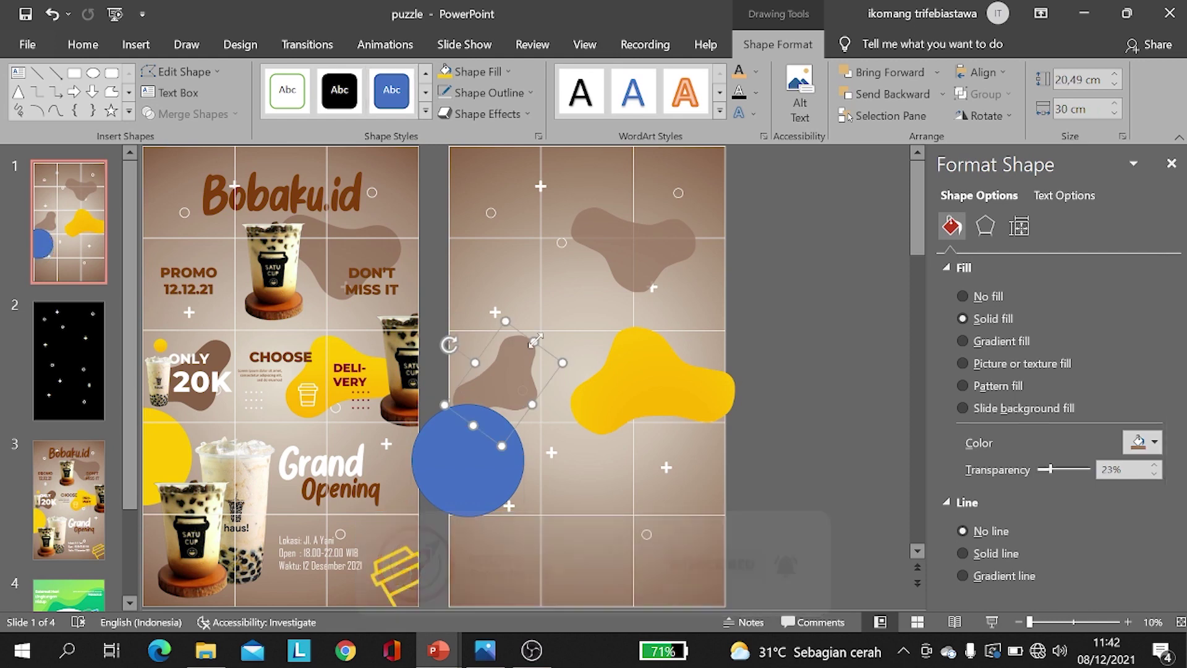
{"action": "key", "text": "ctrl+v"}
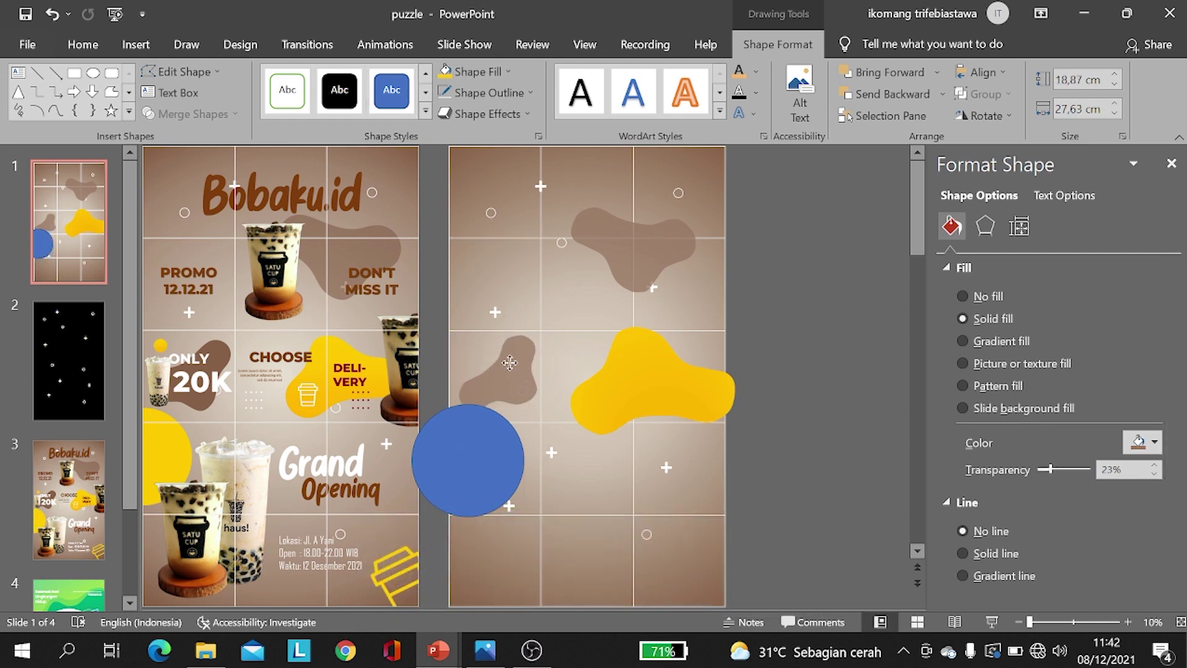
{"action": "left_click", "coordinate": [486, 455]}
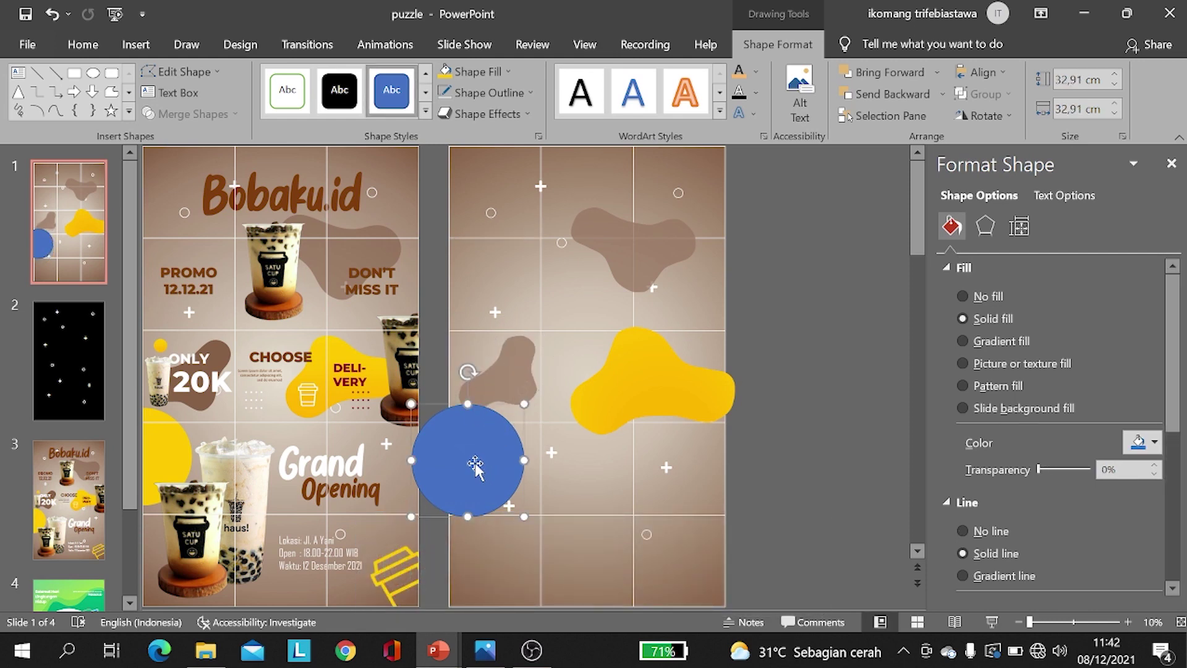
{"action": "left_click_drag", "start_coordinate": [476, 464], "coordinate": [475, 477]}
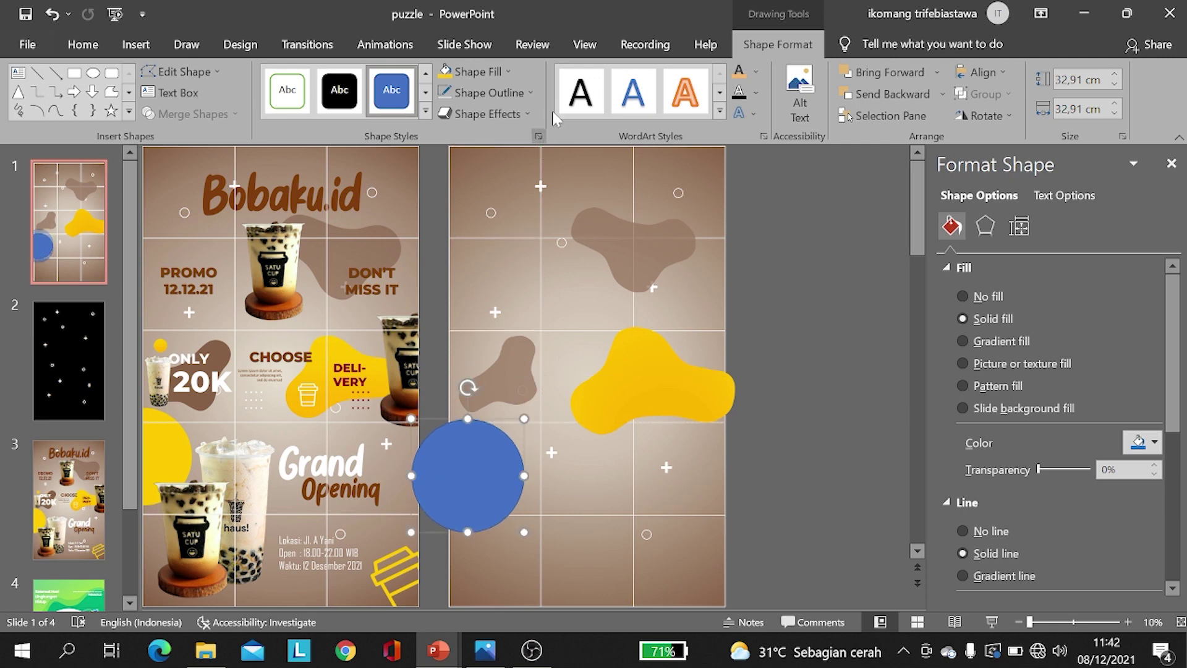
Step: Fill the circle with the recent yellow and give it no outline
{"action": "left_click", "coordinate": [494, 75]}
{"action": "left_click", "coordinate": [492, 74]}
{"action": "left_click", "coordinate": [488, 71]}
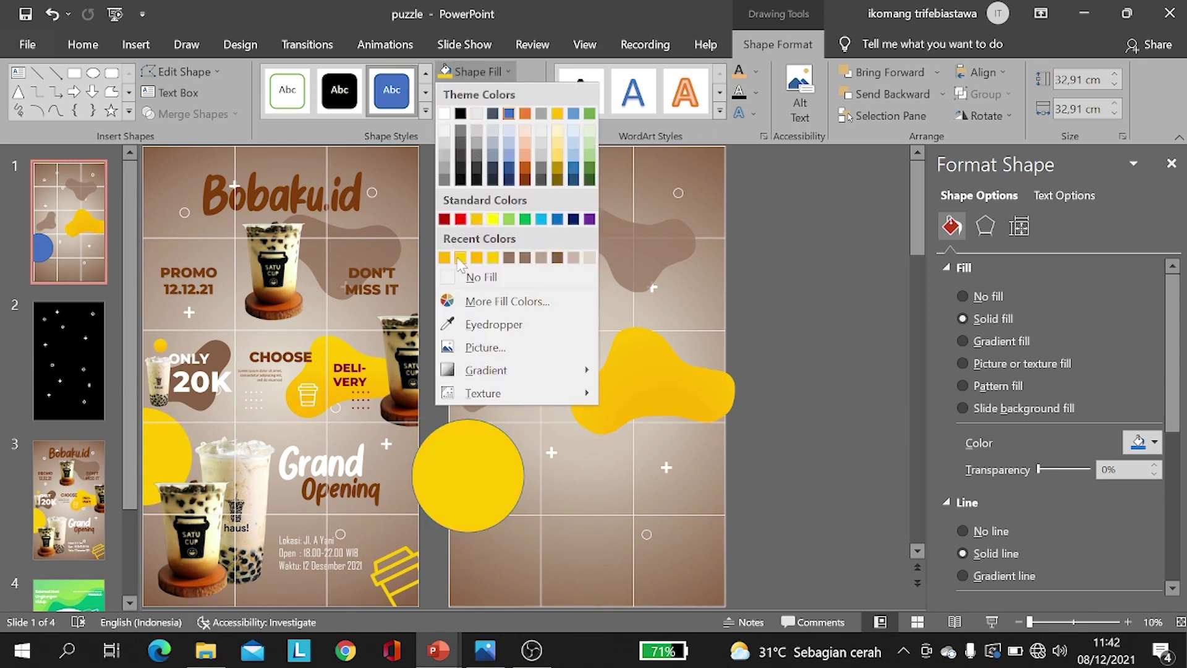
{"action": "left_click", "coordinate": [443, 258]}
{"action": "left_click", "coordinate": [470, 91]}
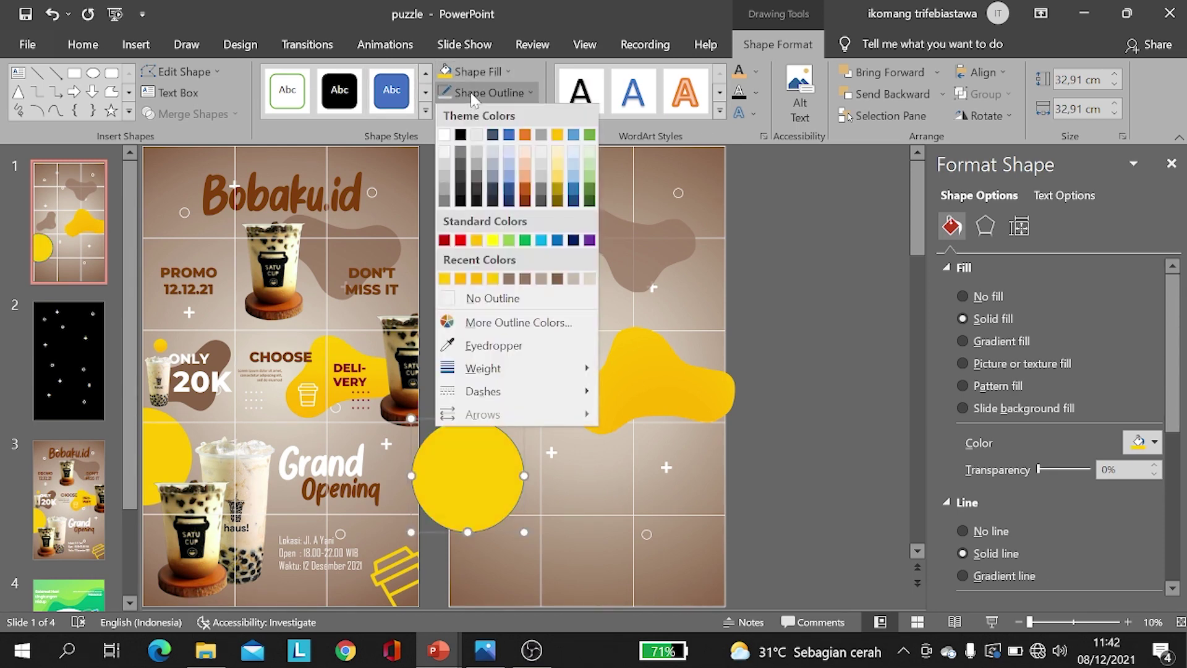
{"action": "left_click", "coordinate": [478, 300]}
{"action": "left_click", "coordinate": [788, 315]}
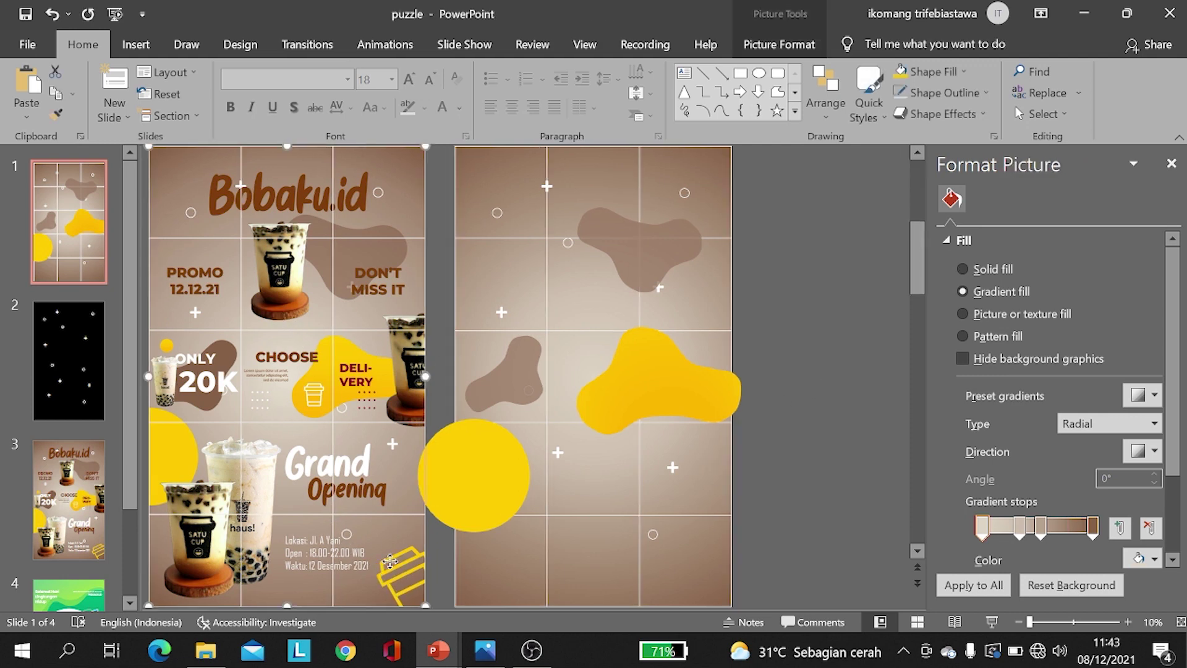
Step: Undo the accidental picture shift and draw a small rectangle just right of slide 1
{"action": "left_click_drag", "start_coordinate": [383, 569], "coordinate": [389, 569]}
{"action": "left_click", "coordinate": [738, 418]}
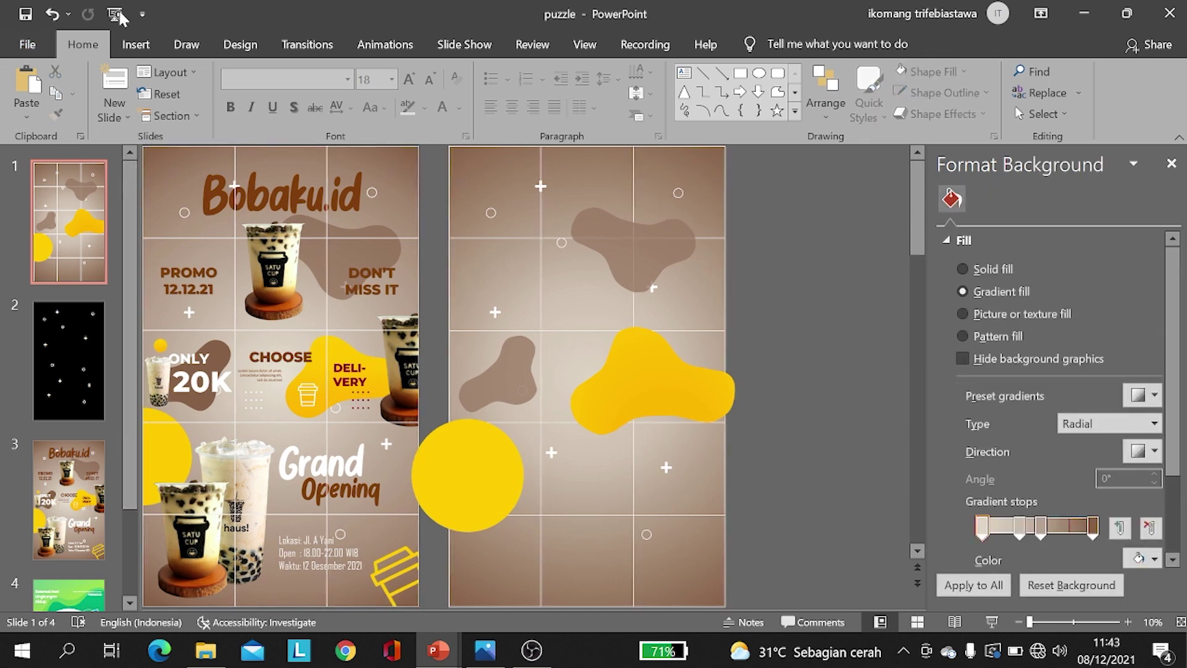
{"action": "left_click", "coordinate": [135, 44]}
{"action": "left_click", "coordinate": [285, 94]}
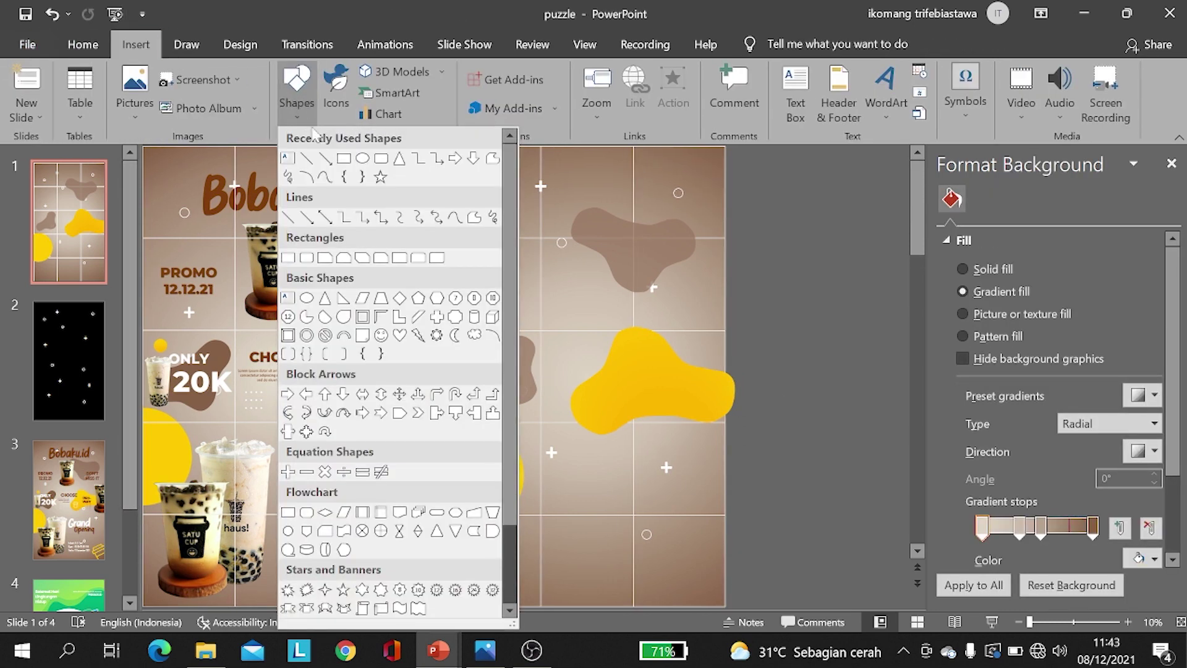
{"action": "left_click", "coordinate": [343, 162]}
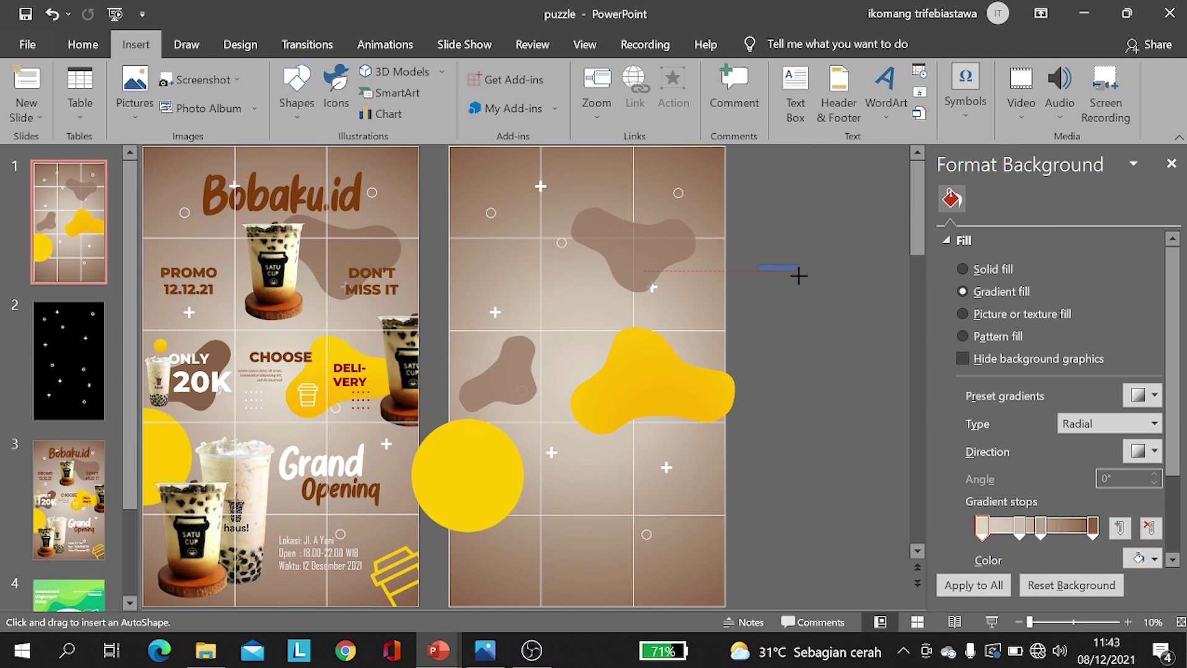
{"action": "left_click_drag", "start_coordinate": [804, 280], "coordinate": [803, 279]}
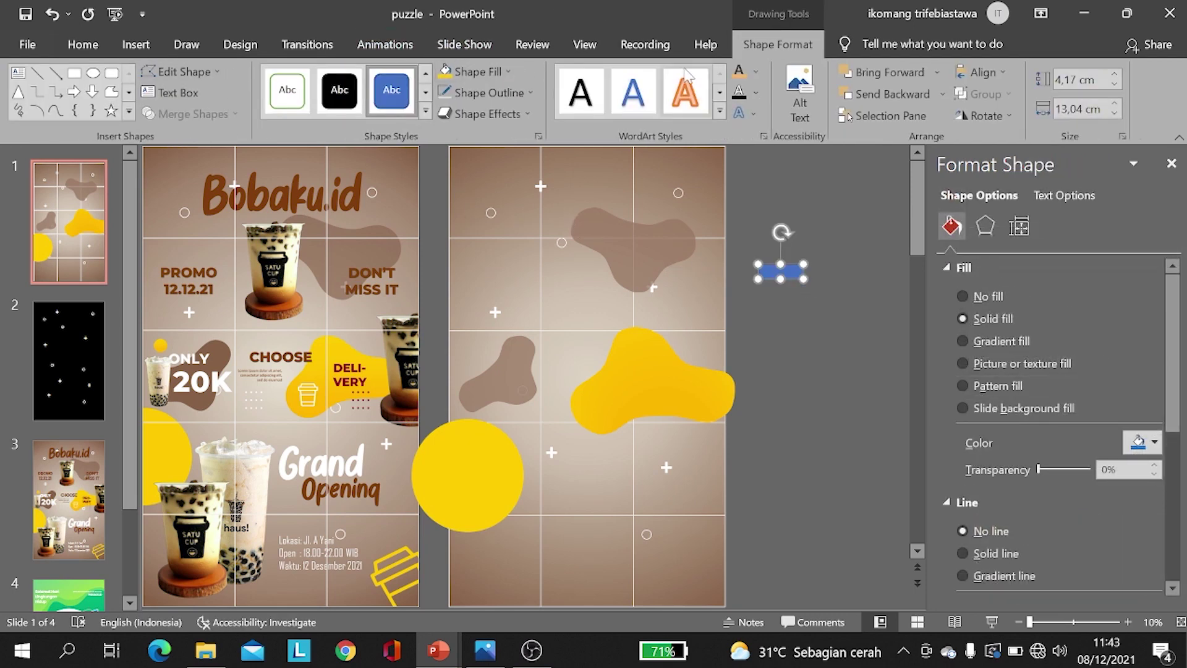
Step: Give the rectangle no fill and a 6 pt outline
{"action": "left_click", "coordinate": [508, 72]}
{"action": "left_click", "coordinate": [513, 94]}
{"action": "left_click", "coordinate": [510, 92]}
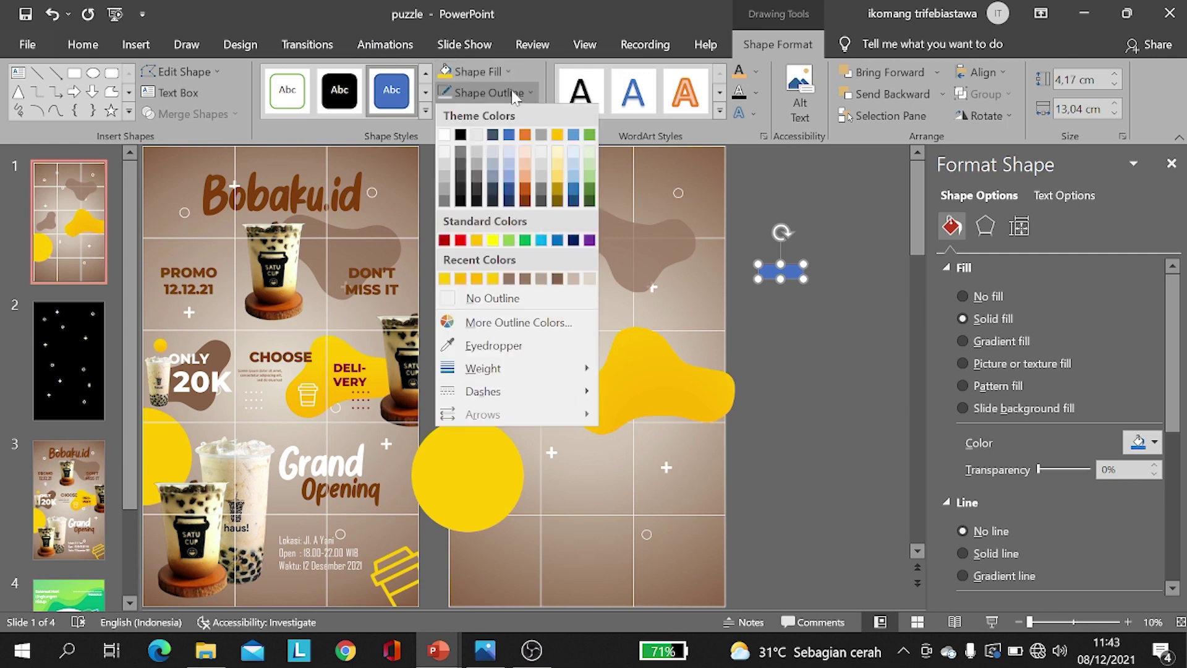
{"action": "left_click", "coordinate": [476, 299]}
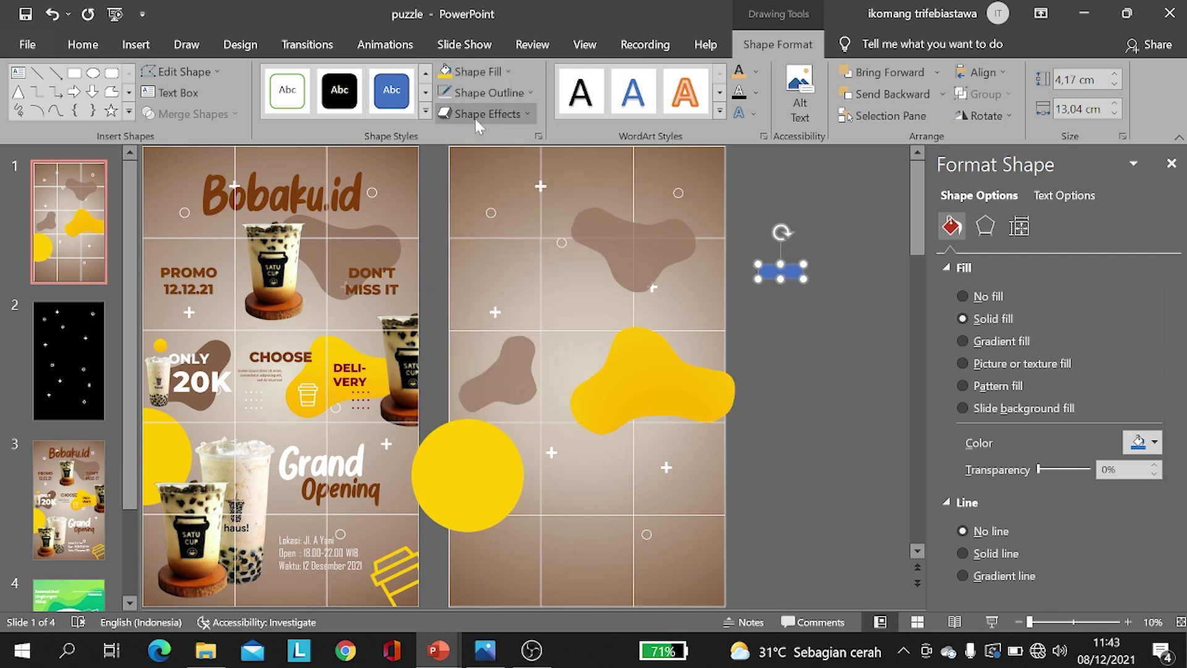
{"action": "left_click", "coordinate": [471, 71]}
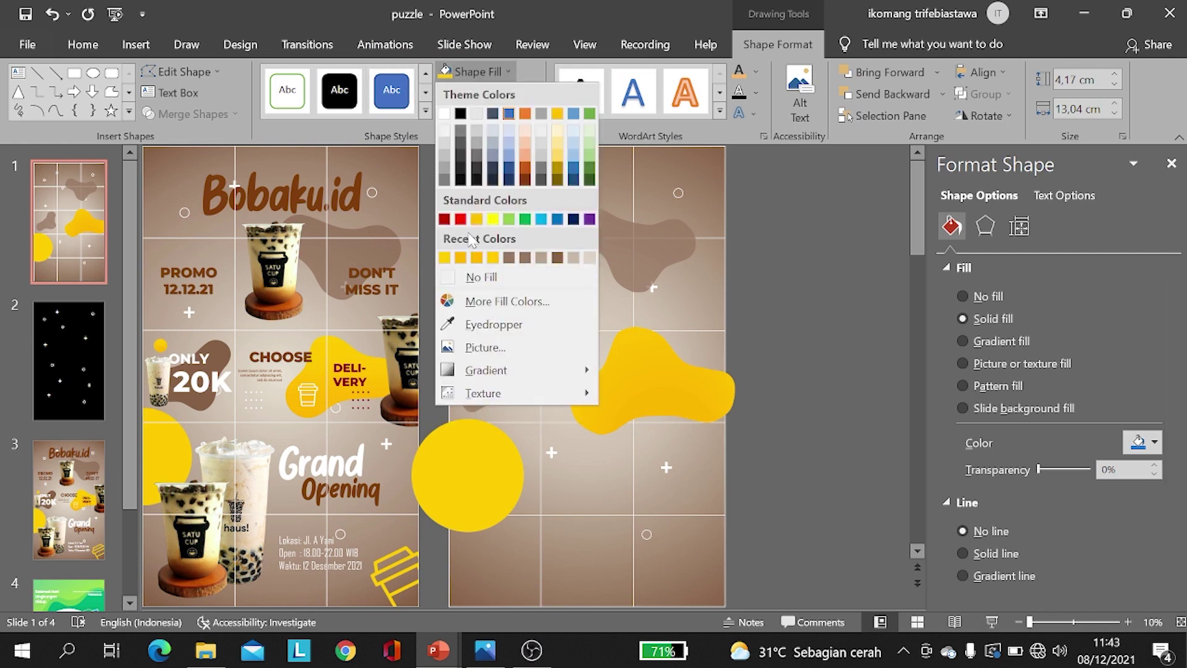
{"action": "left_click", "coordinate": [445, 113]}
{"action": "left_click", "coordinate": [471, 74]}
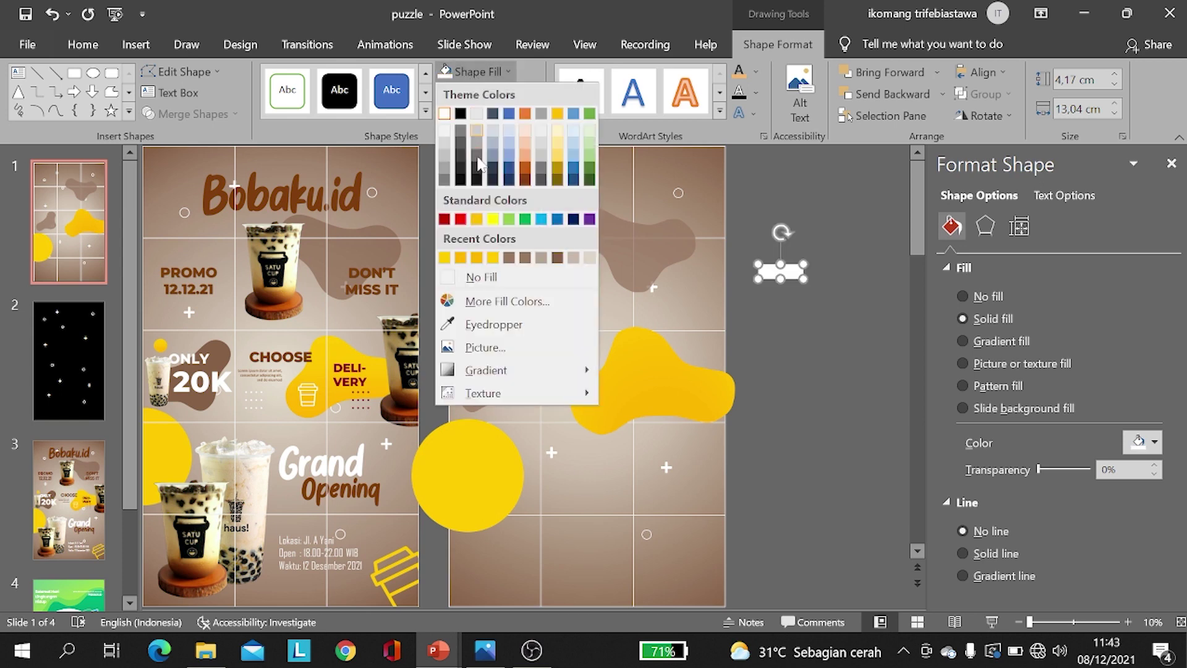
{"action": "left_click", "coordinate": [483, 280]}
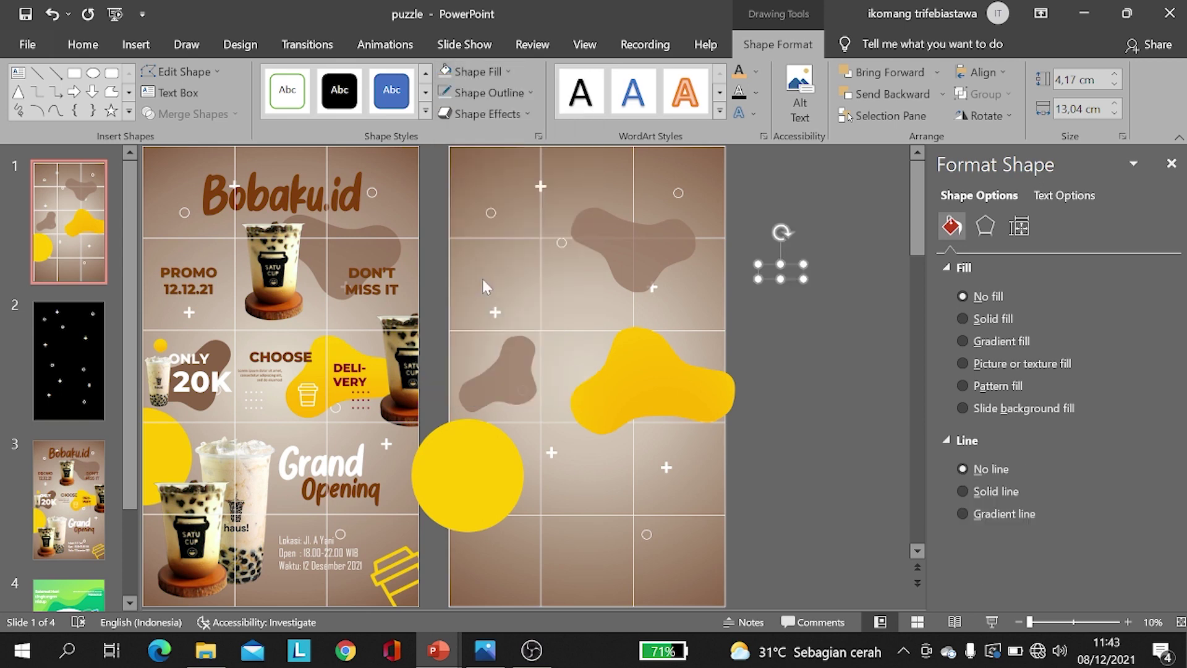
{"action": "left_click", "coordinate": [502, 98]}
{"action": "mouse_move", "coordinate": [483, 368]}
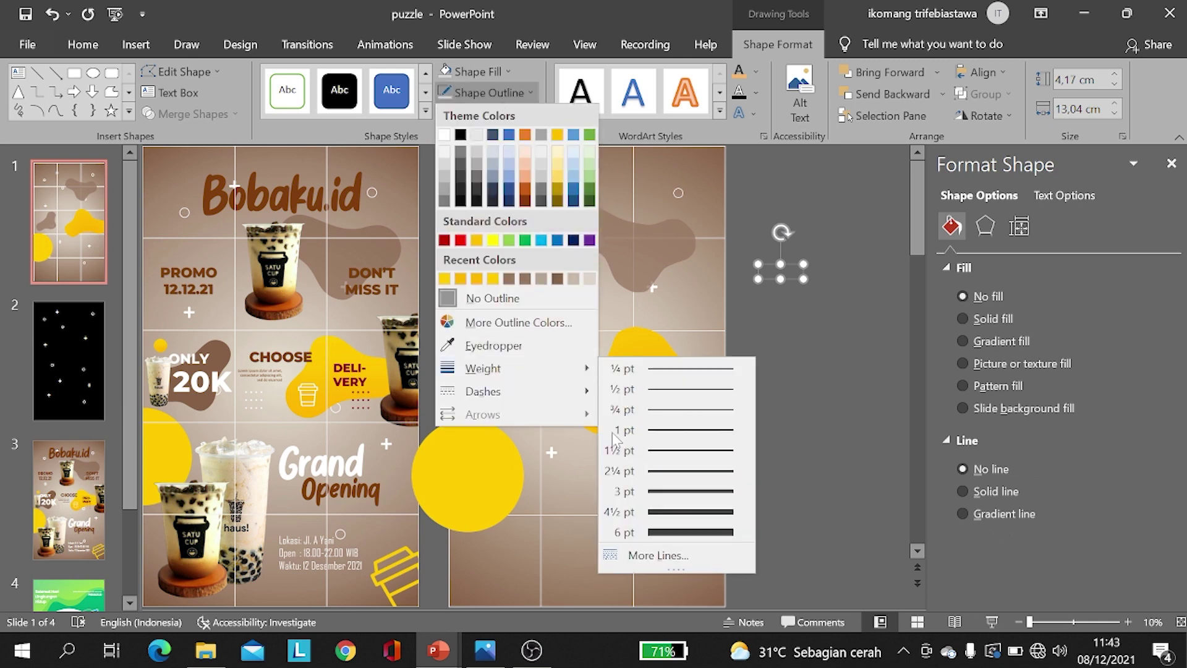
{"action": "left_click", "coordinate": [684, 530]}
{"action": "left_click", "coordinate": [790, 295]}
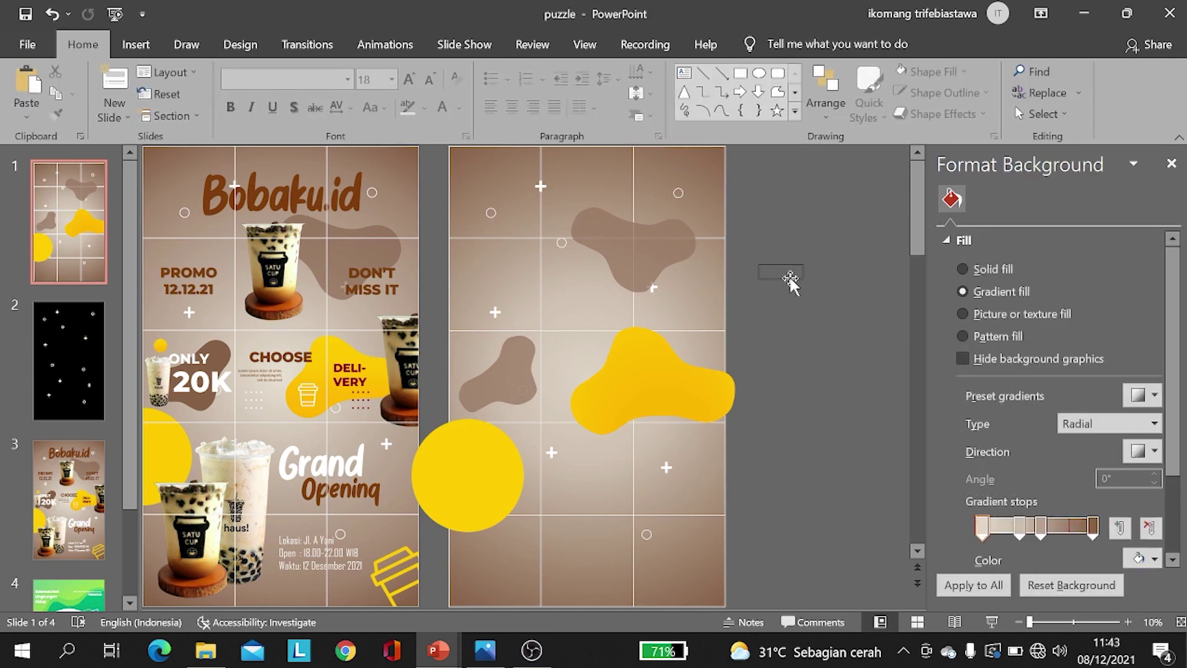
Step: Move the rectangle lower and stretch it taller, to about 19,4 × 11,68 cm
{"action": "left_click", "coordinate": [791, 278]}
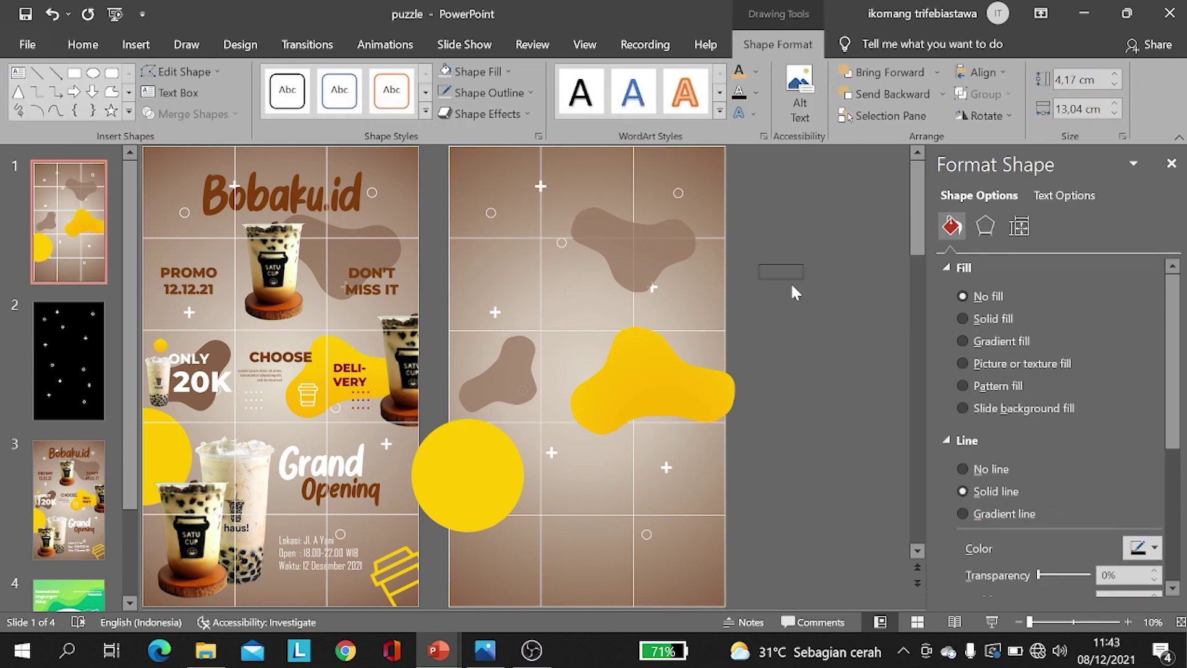
{"action": "left_click", "coordinate": [792, 286]}
{"action": "left_click", "coordinate": [787, 280]}
{"action": "left_click_drag", "start_coordinate": [786, 275], "coordinate": [801, 357]}
{"action": "left_click_drag", "start_coordinate": [800, 298], "coordinate": [800, 288]}
{"action": "left_click", "coordinate": [840, 304]}
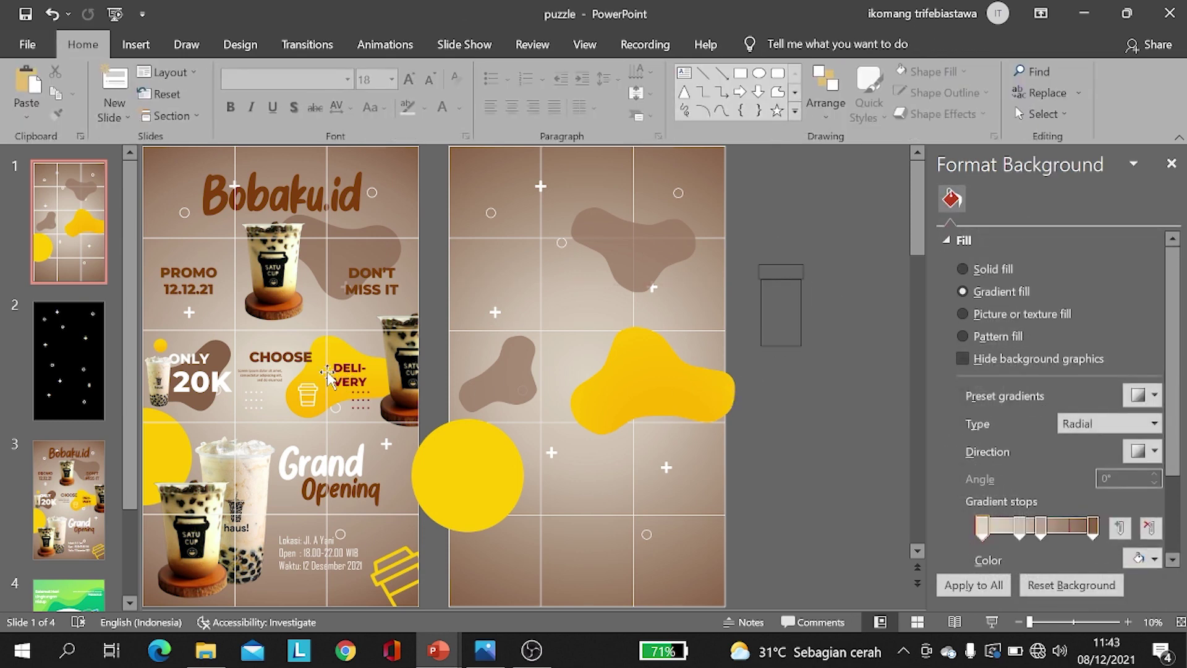
Step: Paste the yellow cup icon from slide 3 onto slide 1's lower-right corner
{"action": "left_click", "coordinate": [44, 448]}
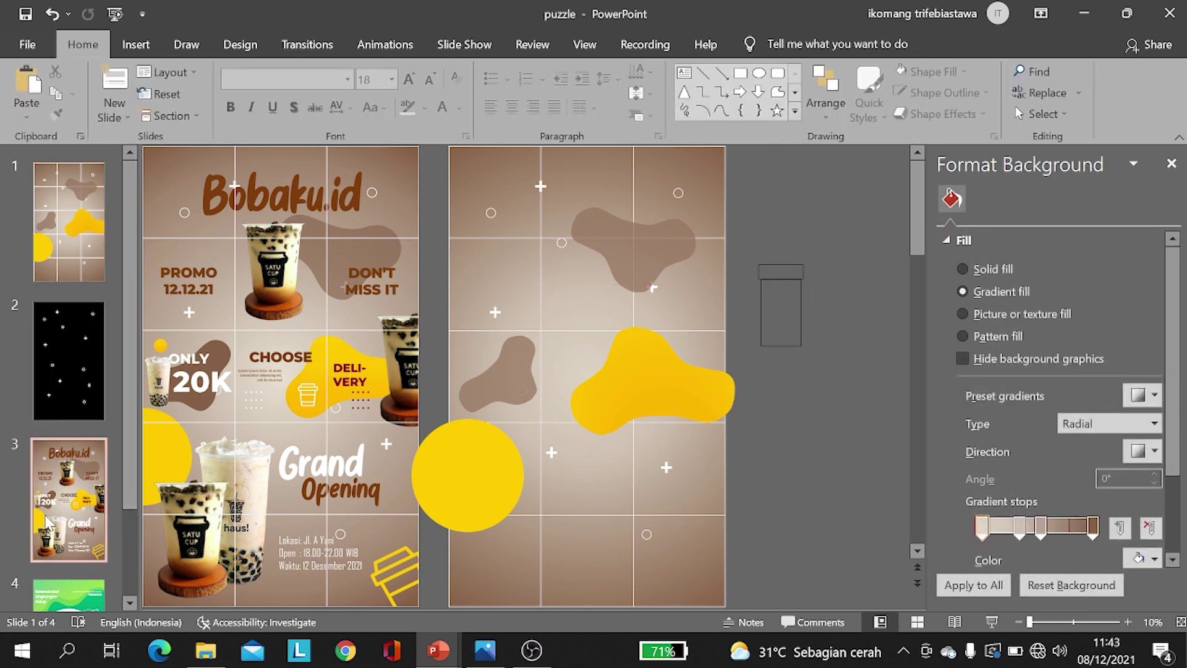
{"action": "left_click", "coordinate": [643, 569]}
{"action": "left_click", "coordinate": [643, 569]}
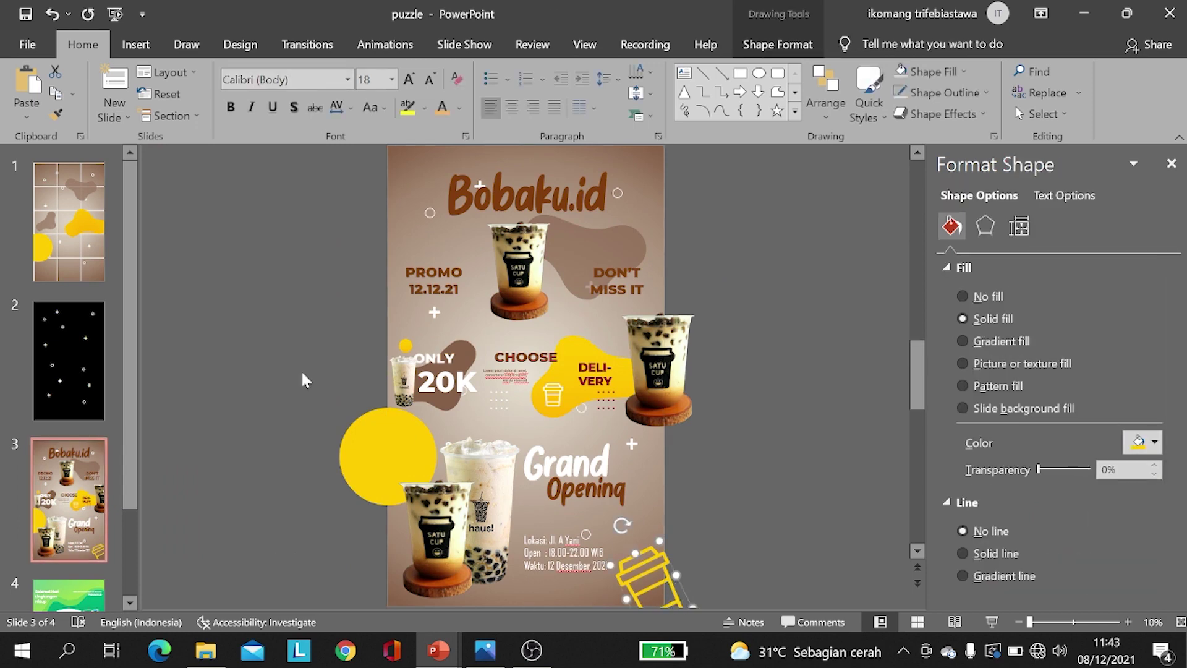
{"action": "left_click", "coordinate": [64, 247]}
{"action": "key", "text": "ctrl+v"}
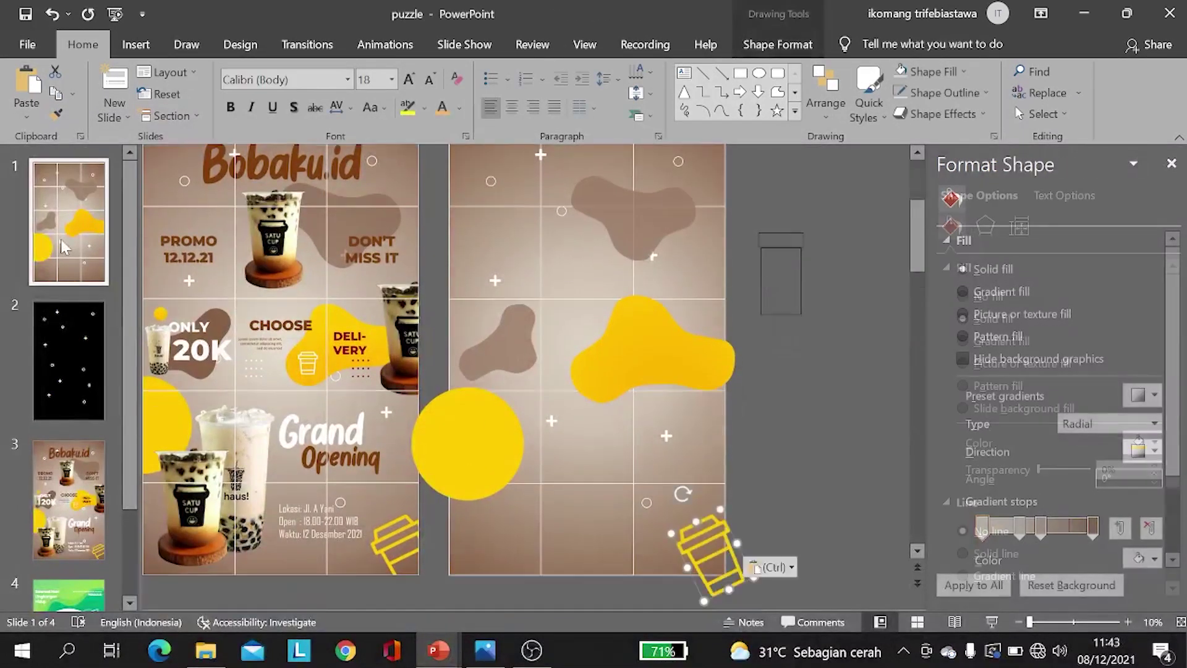
{"action": "left_click", "coordinate": [811, 398]}
{"action": "left_click", "coordinate": [722, 541]}
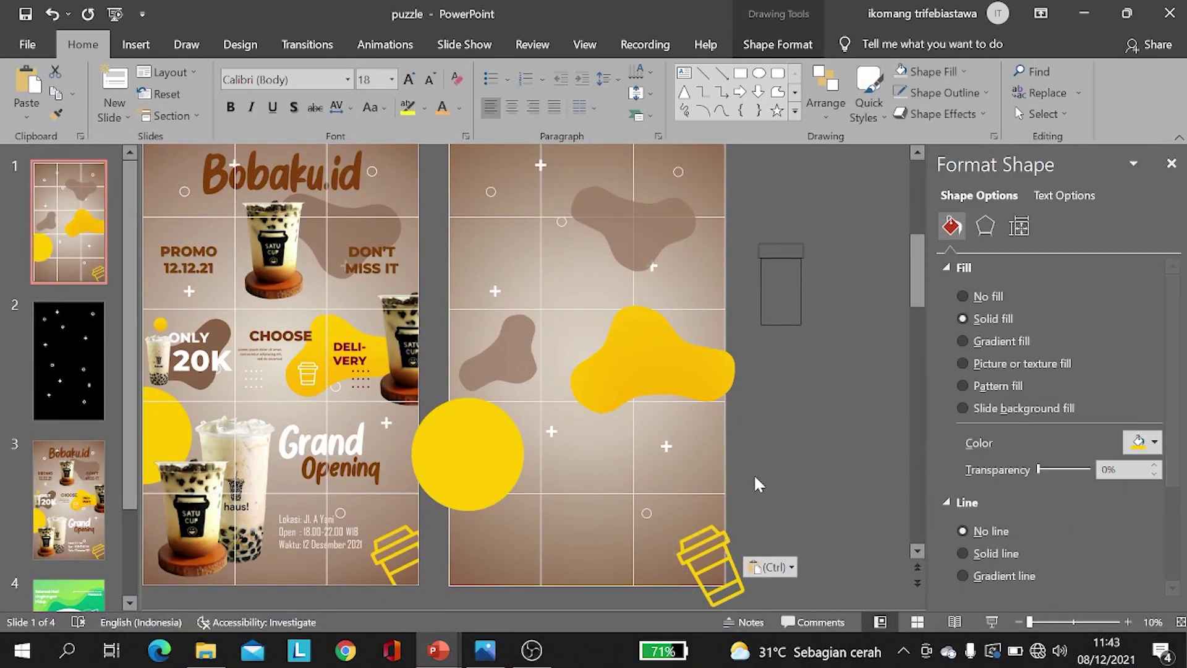
{"action": "left_click", "coordinate": [755, 475]}
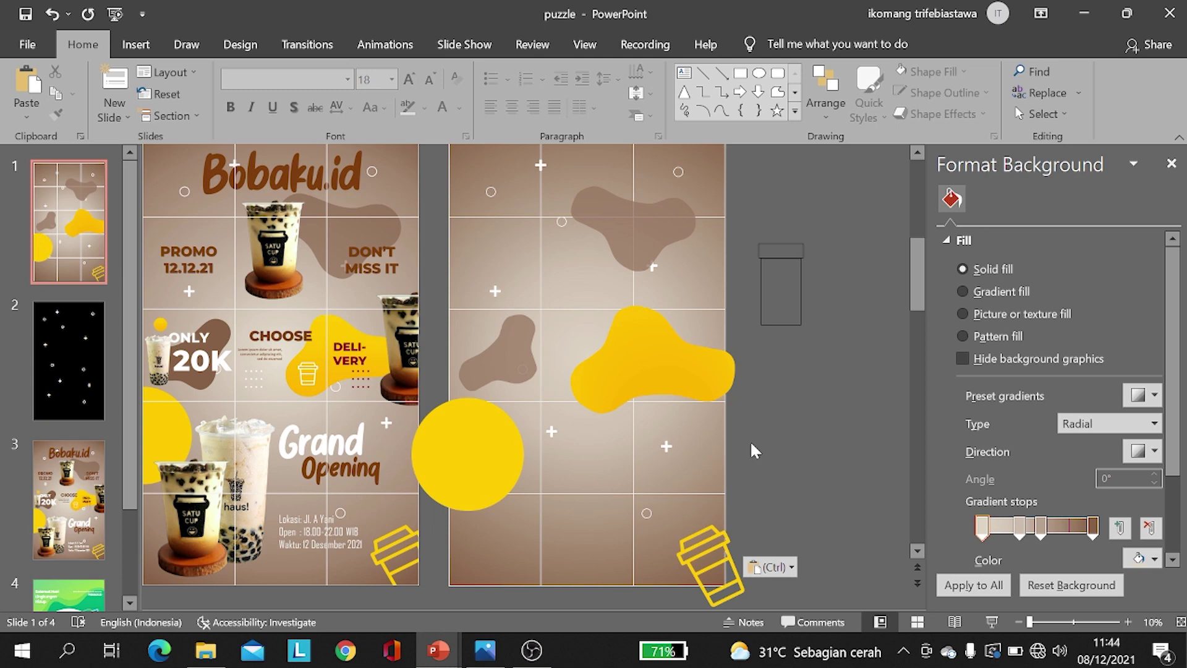
Step: Delete the stray empty rectangle beside slide 1
{"action": "left_click_drag", "start_coordinate": [839, 354], "coordinate": [743, 185]}
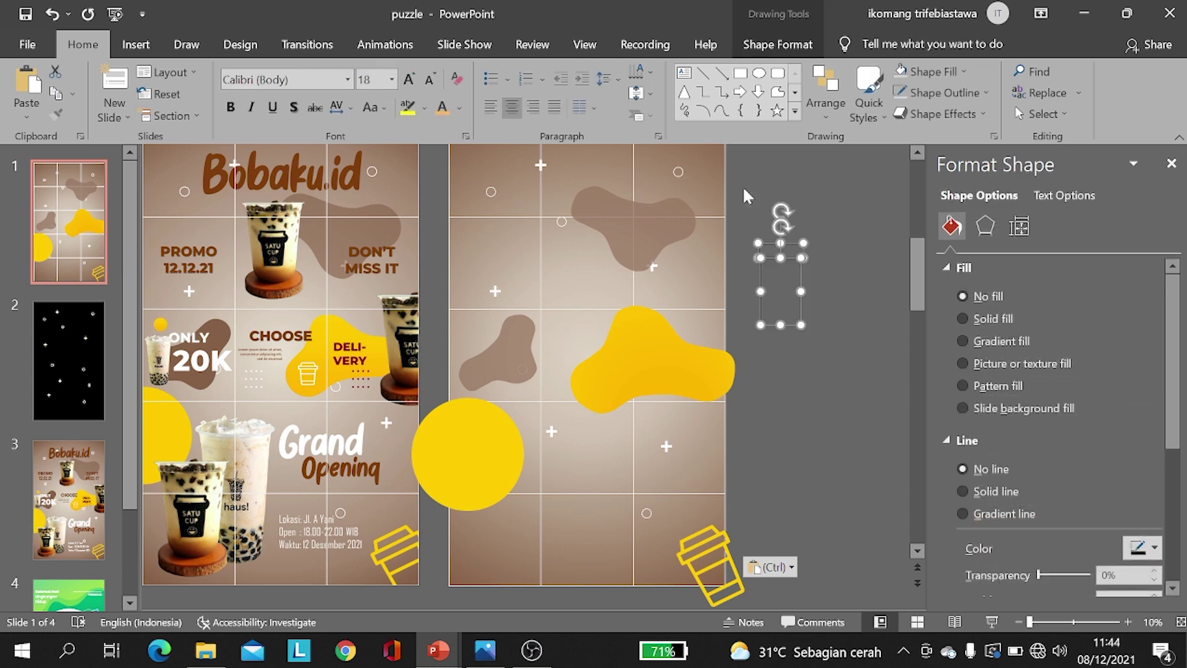
{"action": "key", "text": "Delete"}
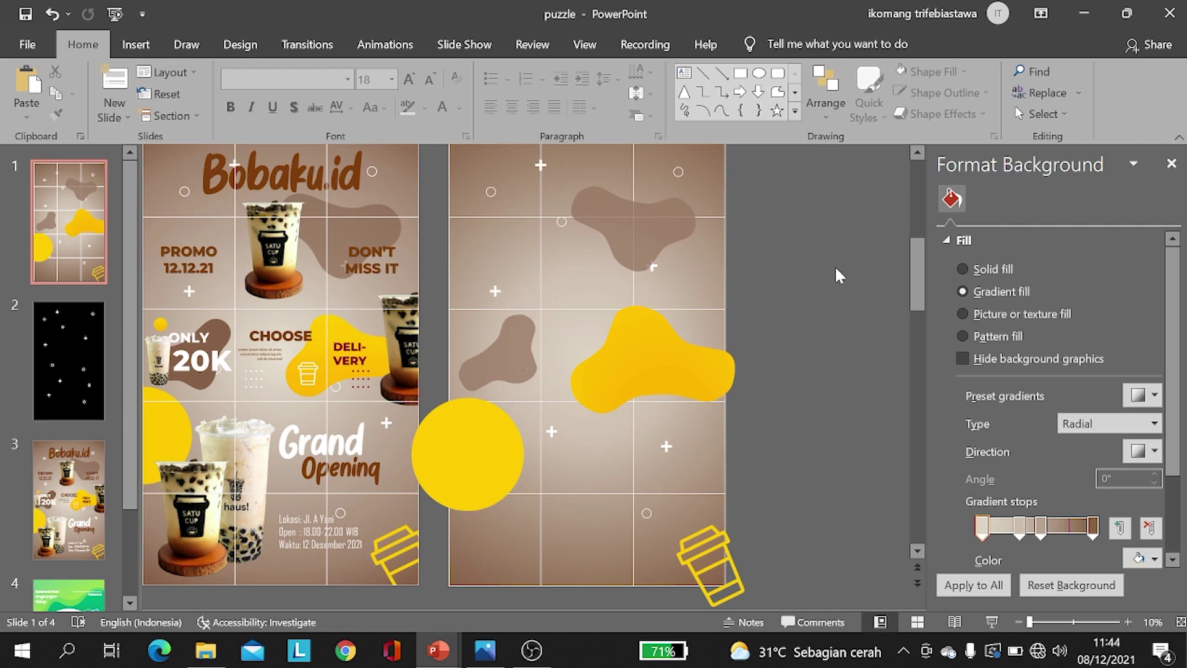
{"action": "scroll", "coordinate": [593, 336], "scroll_direction": "down", "scroll_amount": 2}
{"action": "scroll", "coordinate": [593, 337], "scroll_direction": "up", "scroll_amount": 3}
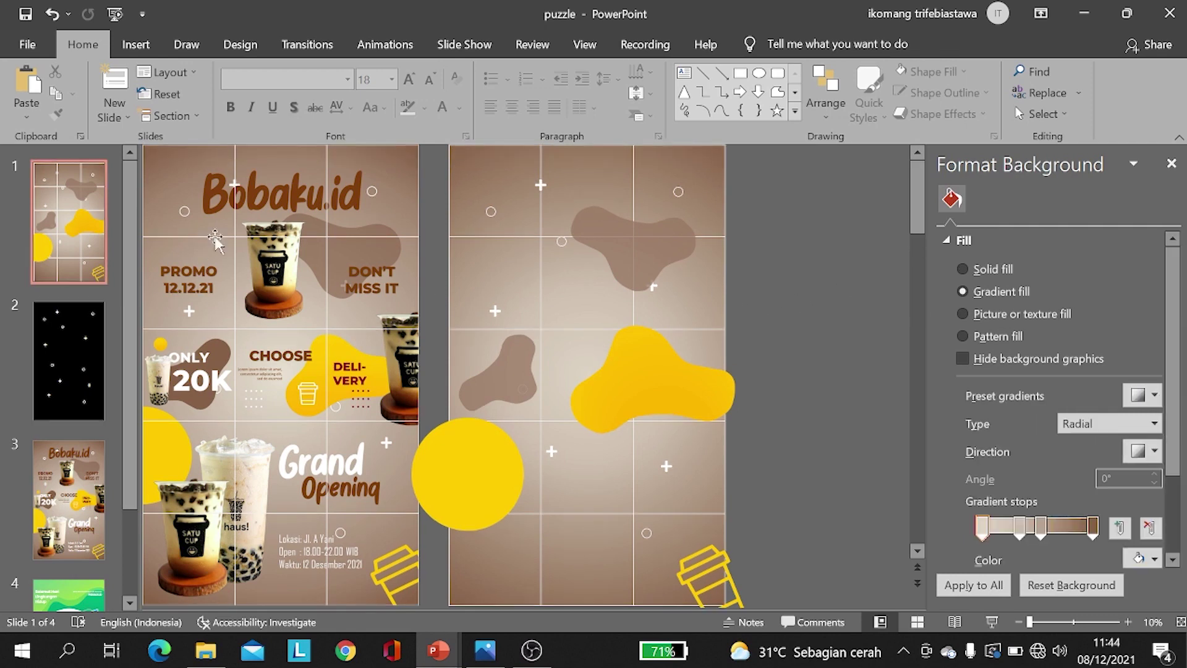
Step: Add a text box beside slide 1 holding the Bobaku.id text
{"action": "left_click", "coordinate": [141, 50]}
{"action": "left_click", "coordinate": [291, 111]}
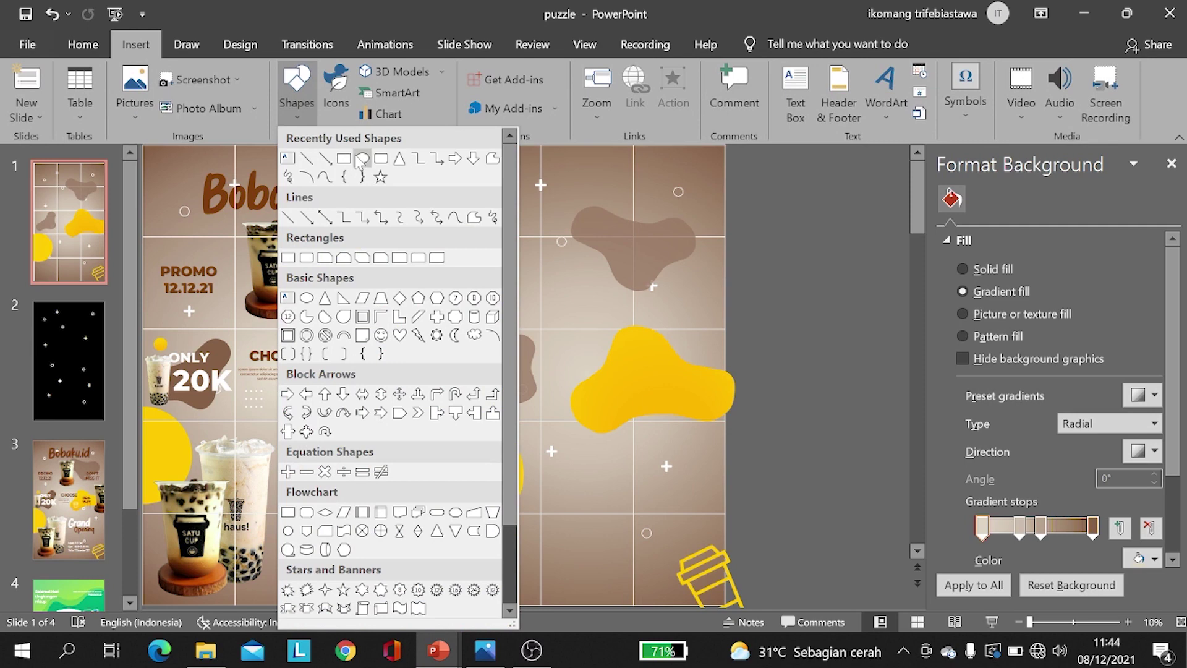
{"action": "left_click", "coordinate": [288, 163]}
{"action": "left_click", "coordinate": [769, 298]}
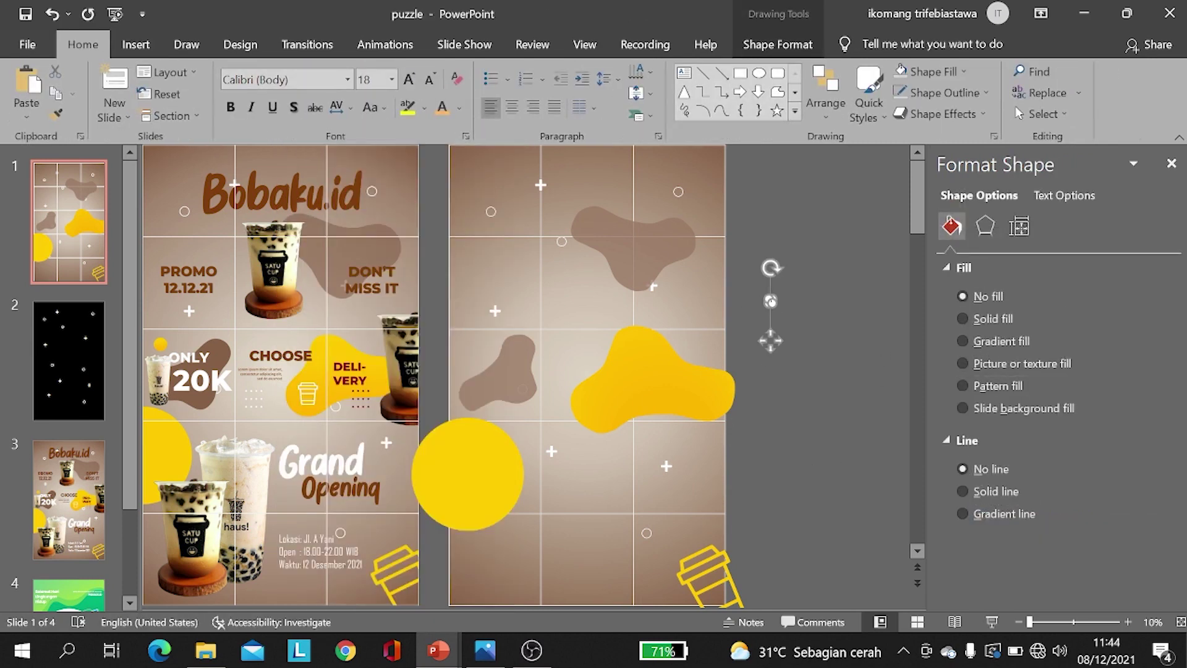
{"action": "type", "text": "oo"}
Step: Enlarge the Bobaku.id text by several font sizes
{"action": "left_click", "coordinate": [410, 79]}
{"action": "left_click", "coordinate": [410, 79]}
{"action": "left_click", "coordinate": [410, 79]}
{"action": "left_click", "coordinate": [410, 80]}
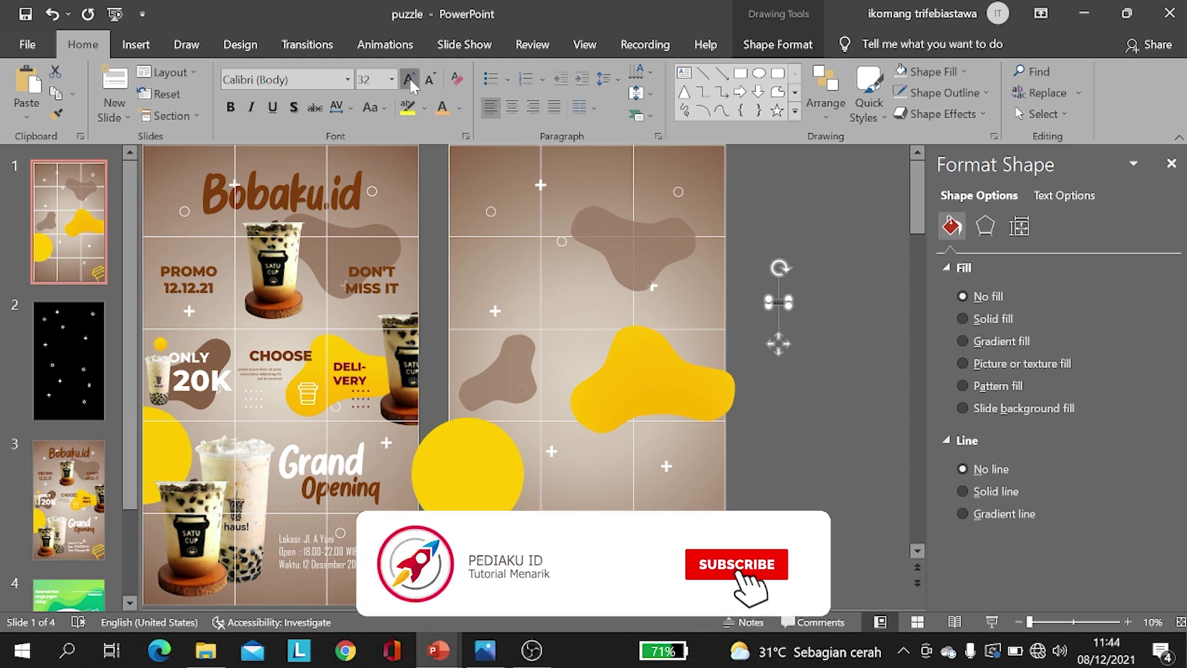
{"action": "left_click", "coordinate": [410, 79]}
{"action": "left_click", "coordinate": [410, 79]}
{"action": "left_click", "coordinate": [410, 79]}
{"action": "left_click", "coordinate": [410, 79]}
{"action": "left_click", "coordinate": [409, 79]}
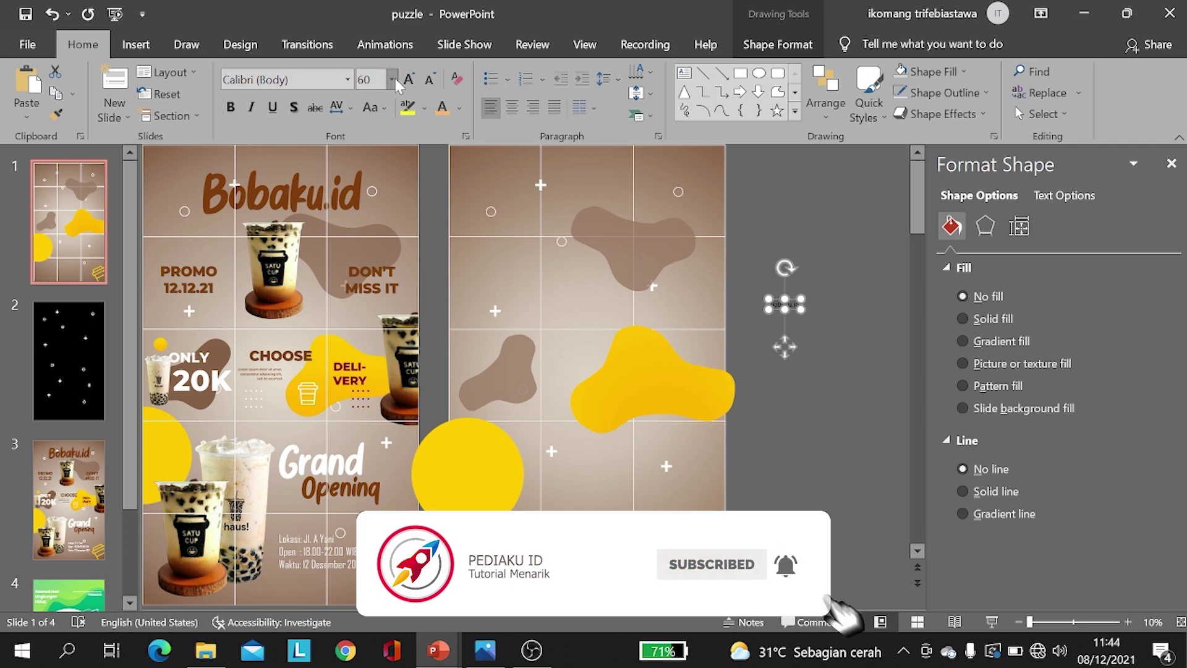
{"action": "left_click", "coordinate": [393, 79]}
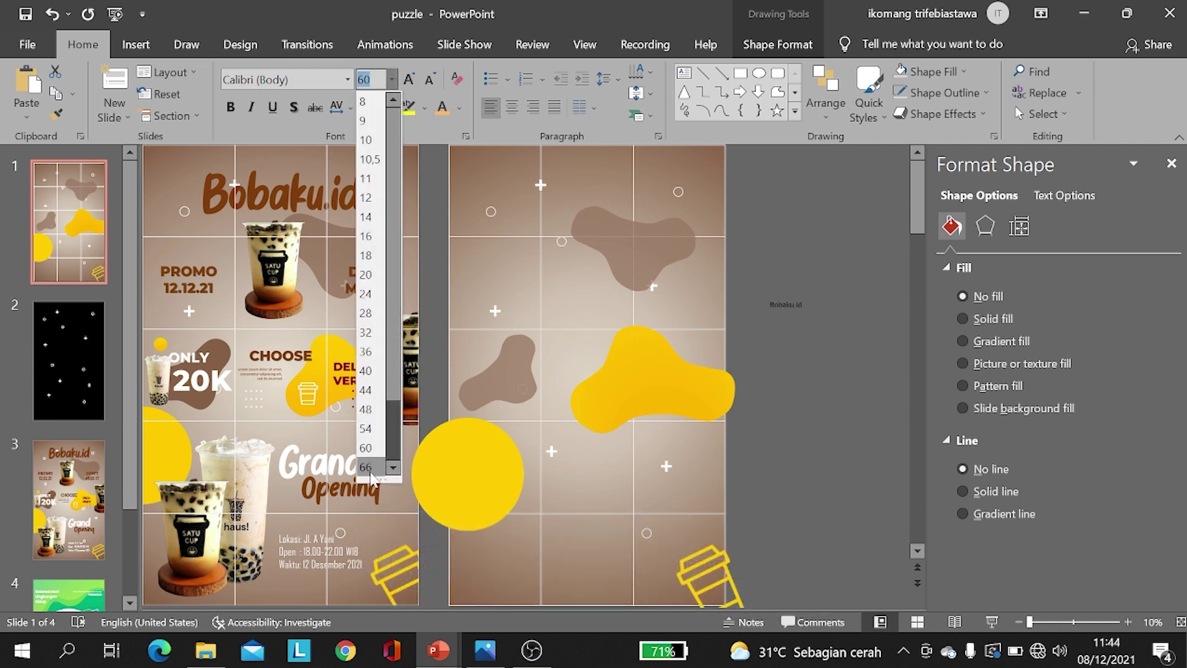
{"action": "left_click", "coordinate": [371, 469]}
{"action": "left_click", "coordinate": [410, 80]}
{"action": "left_click", "coordinate": [410, 79]}
{"action": "left_click", "coordinate": [411, 79]}
{"action": "left_click", "coordinate": [411, 77]}
{"action": "left_click", "coordinate": [411, 78]}
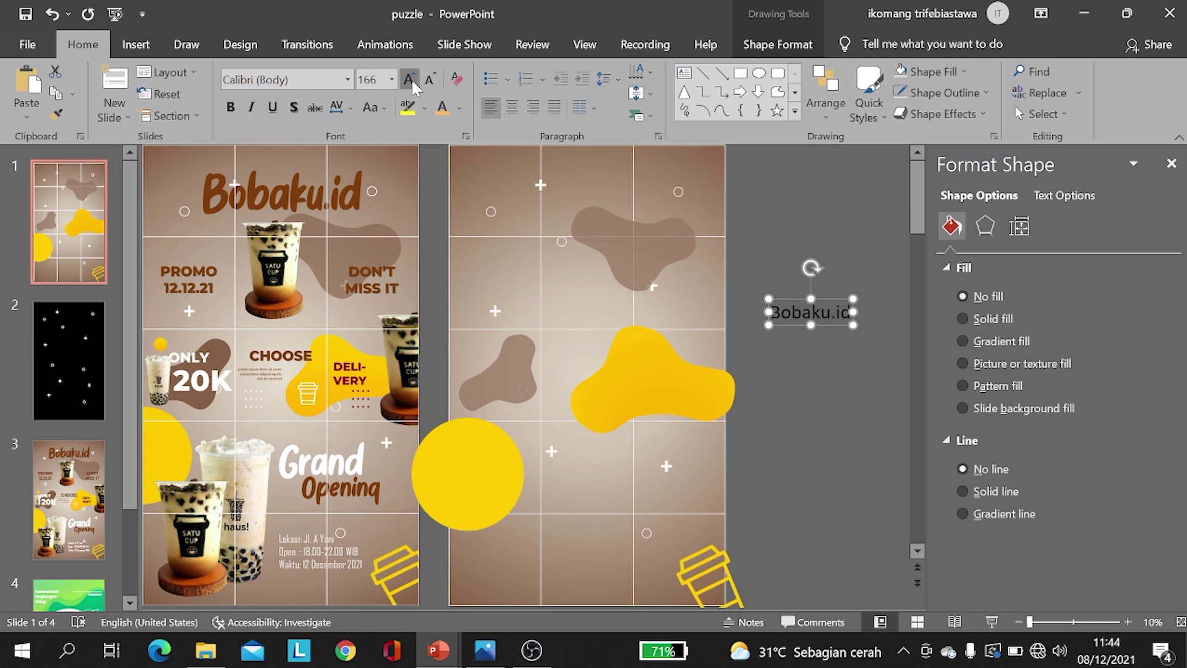
{"action": "left_click", "coordinate": [411, 78]}
{"action": "left_click", "coordinate": [411, 78]}
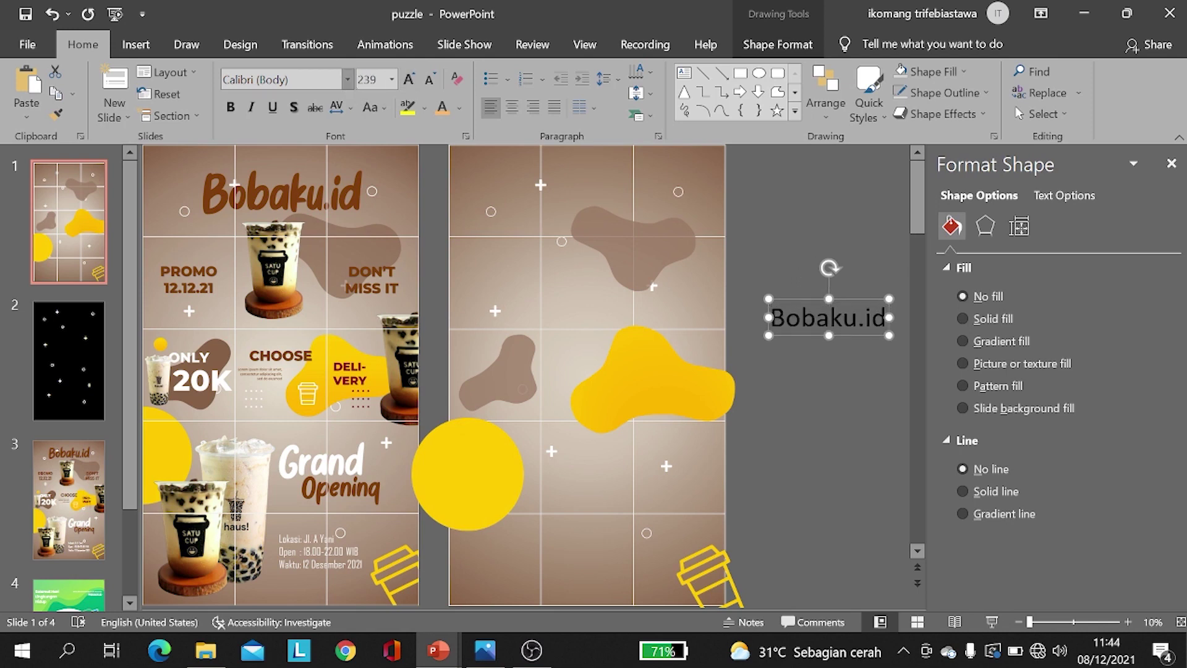
Step: Check the poster logo's font on slide 3 and apply Cotton Butter to Bobaku.id
{"action": "left_click", "coordinate": [69, 499]}
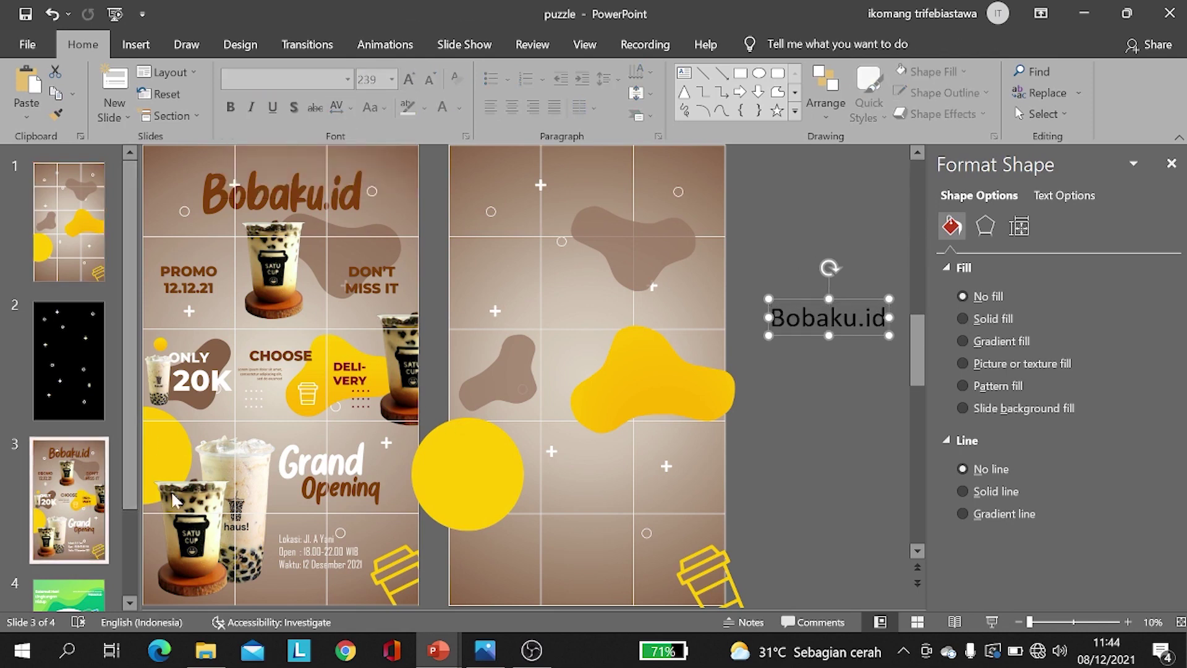
{"action": "key", "text": "Tab"}
{"action": "key", "text": "Tab"}
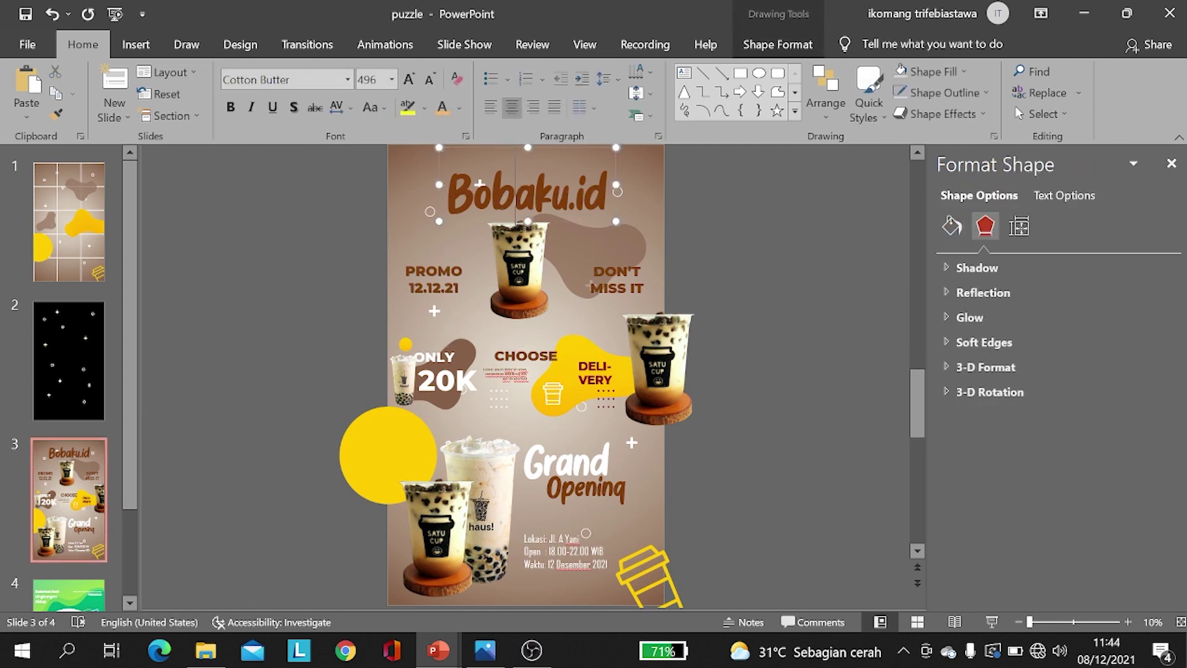
{"action": "left_click", "coordinate": [69, 221]}
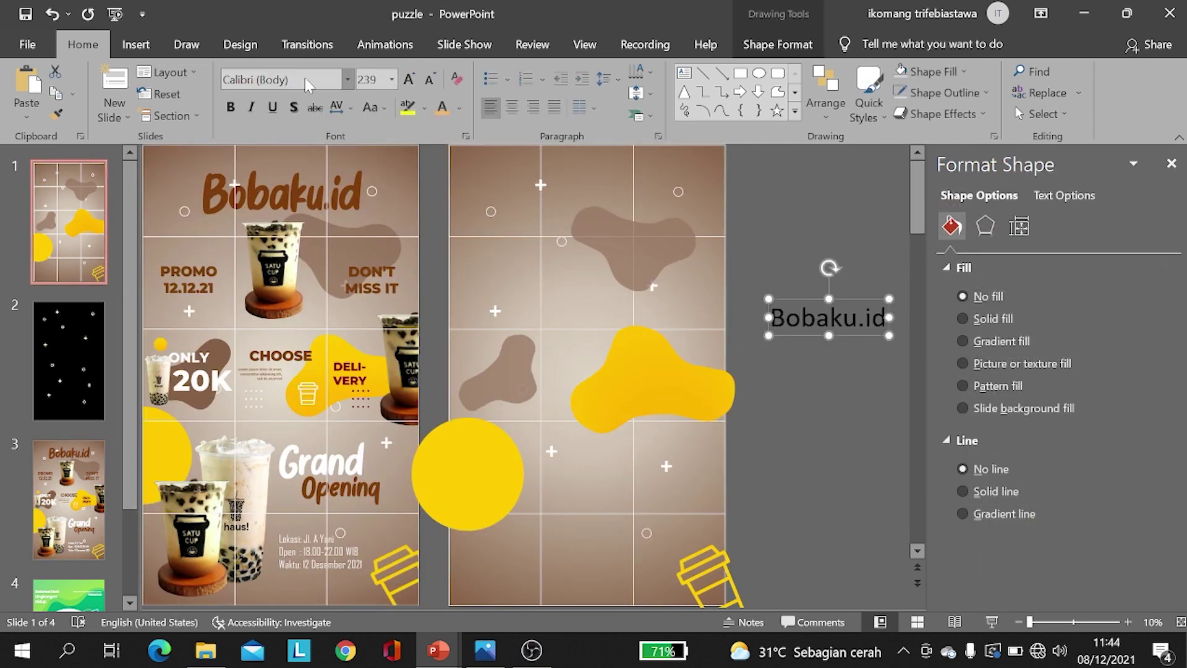
{"action": "left_click", "coordinate": [284, 79]}
{"action": "type", "text": "Co"}
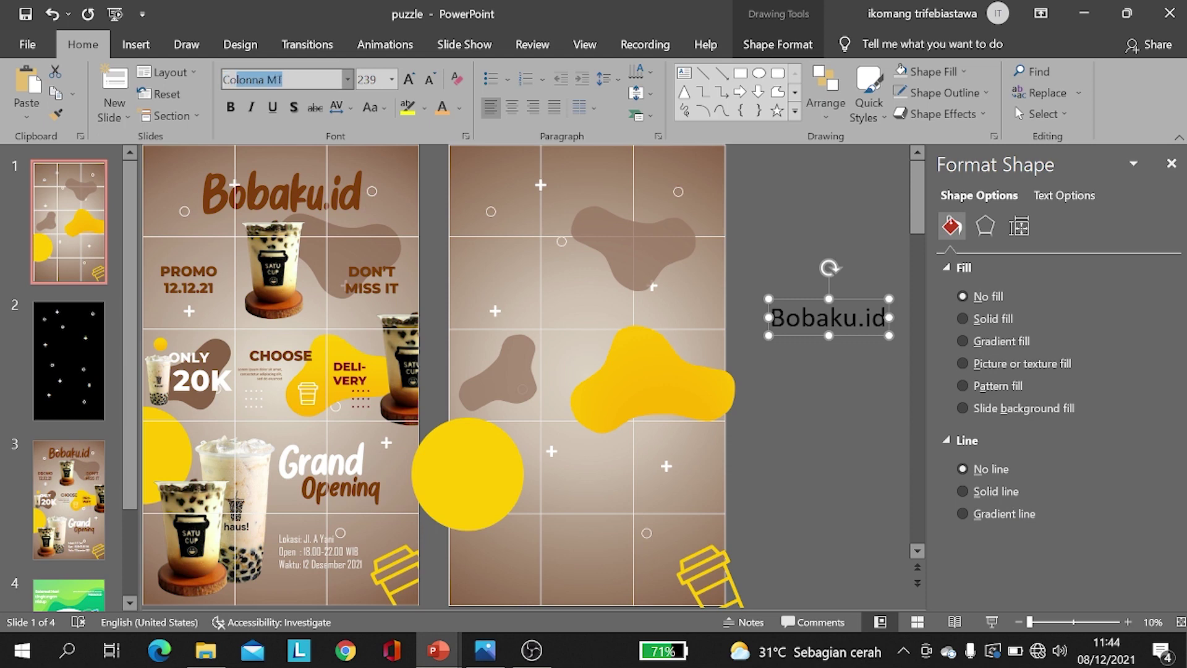
{"action": "type", "text": "ot"}
{"action": "key", "text": "BackSpace"}
{"action": "type", "text": "tt"}
{"action": "key", "text": "Return"}
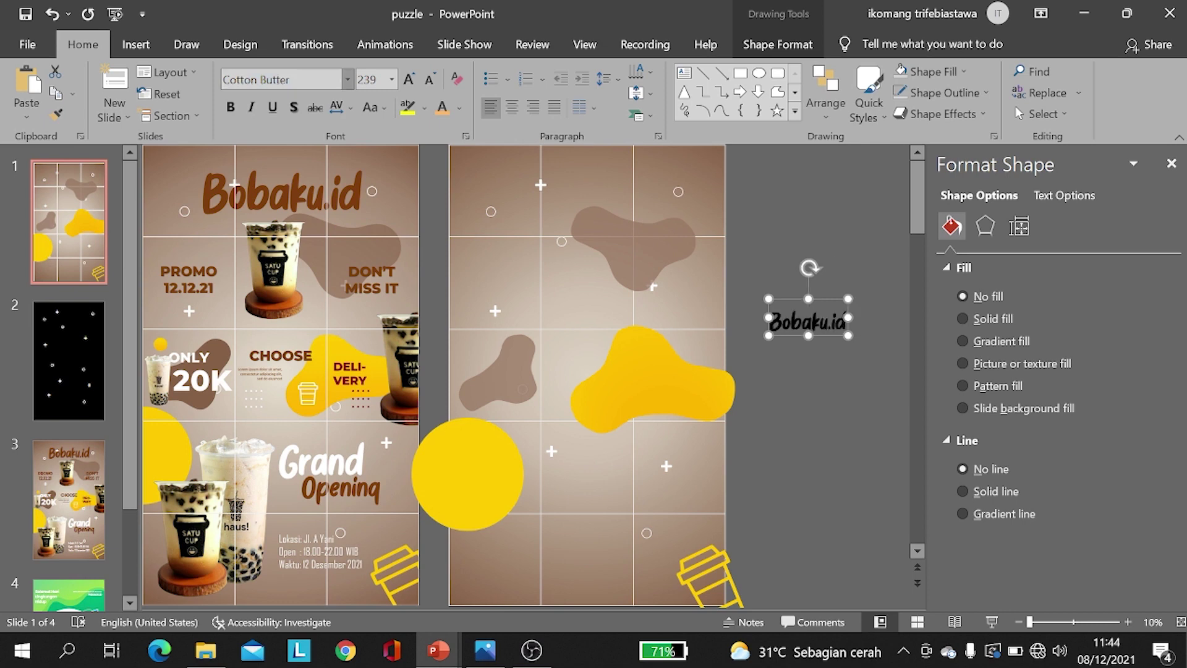
Step: Enlarge the heading and eyedrop the poster logo's brown as its text colour
{"action": "left_click", "coordinate": [408, 79]}
{"action": "left_click", "coordinate": [409, 79]}
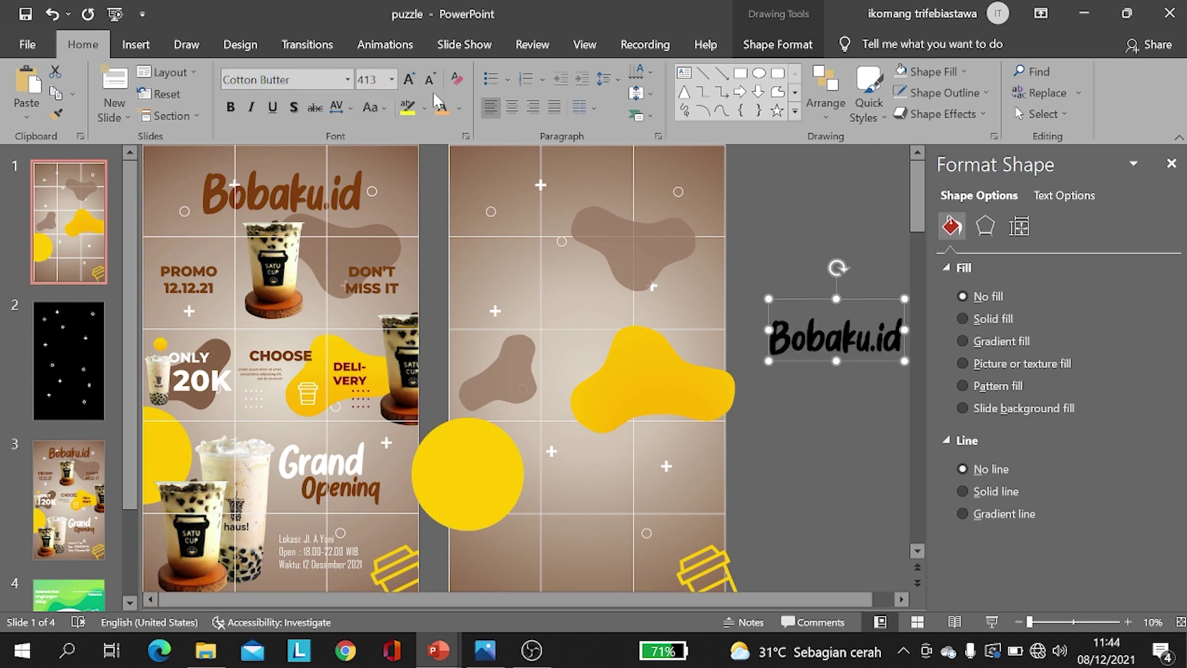
{"action": "left_click", "coordinate": [461, 106]}
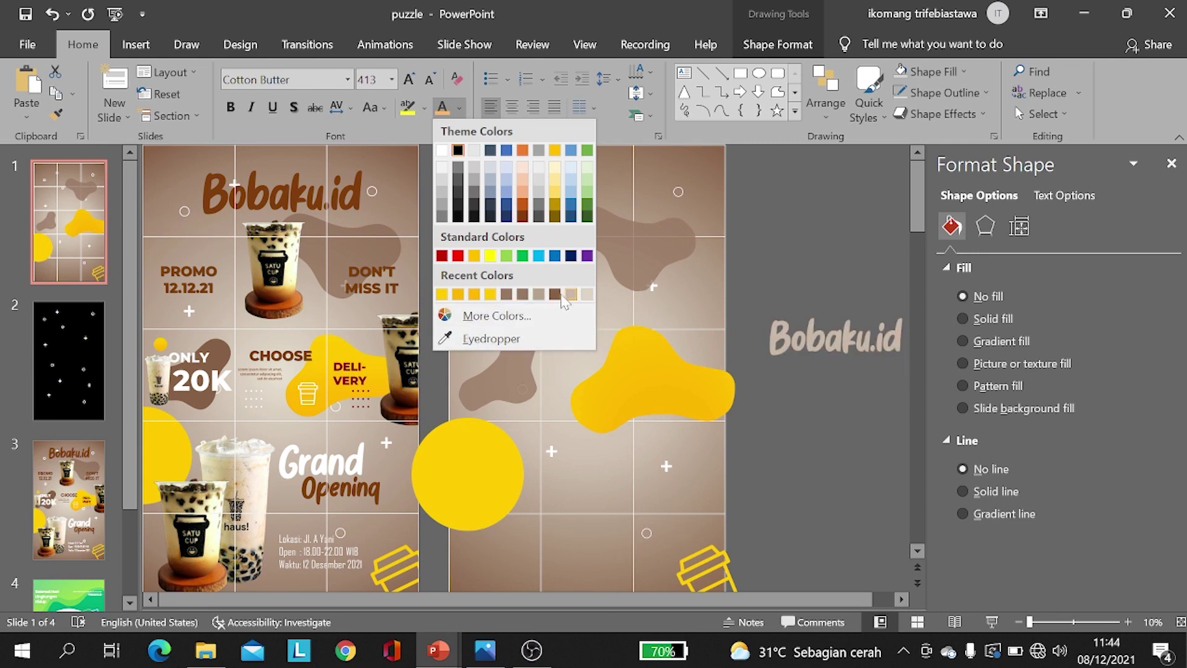
{"action": "left_click", "coordinate": [454, 339]}
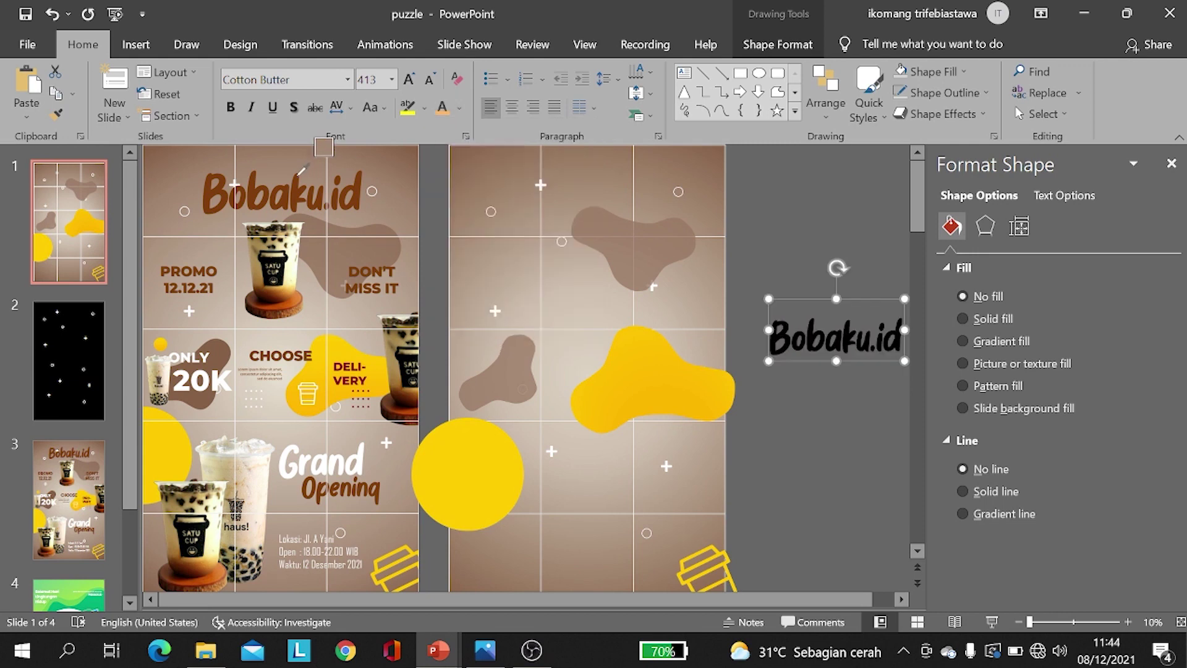
{"action": "left_click", "coordinate": [299, 180]}
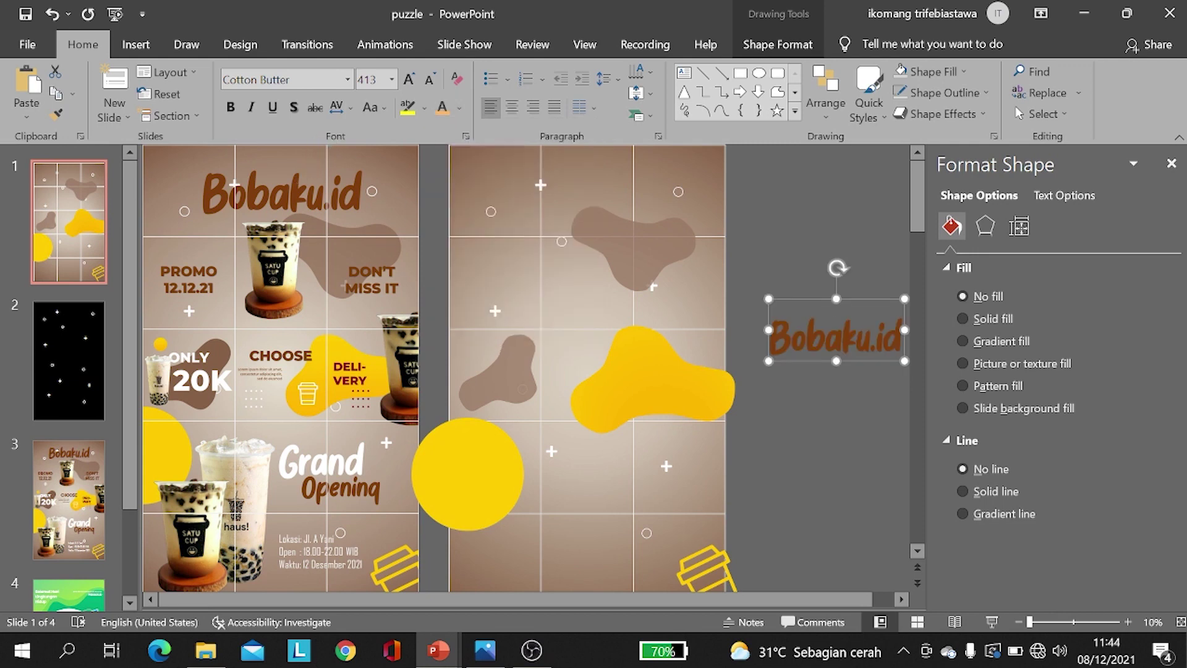
Step: Move the Bobaku.id heading to the top of slide 1, enlarged to size 496
{"action": "left_click_drag", "start_coordinate": [836, 337], "coordinate": [575, 205]}
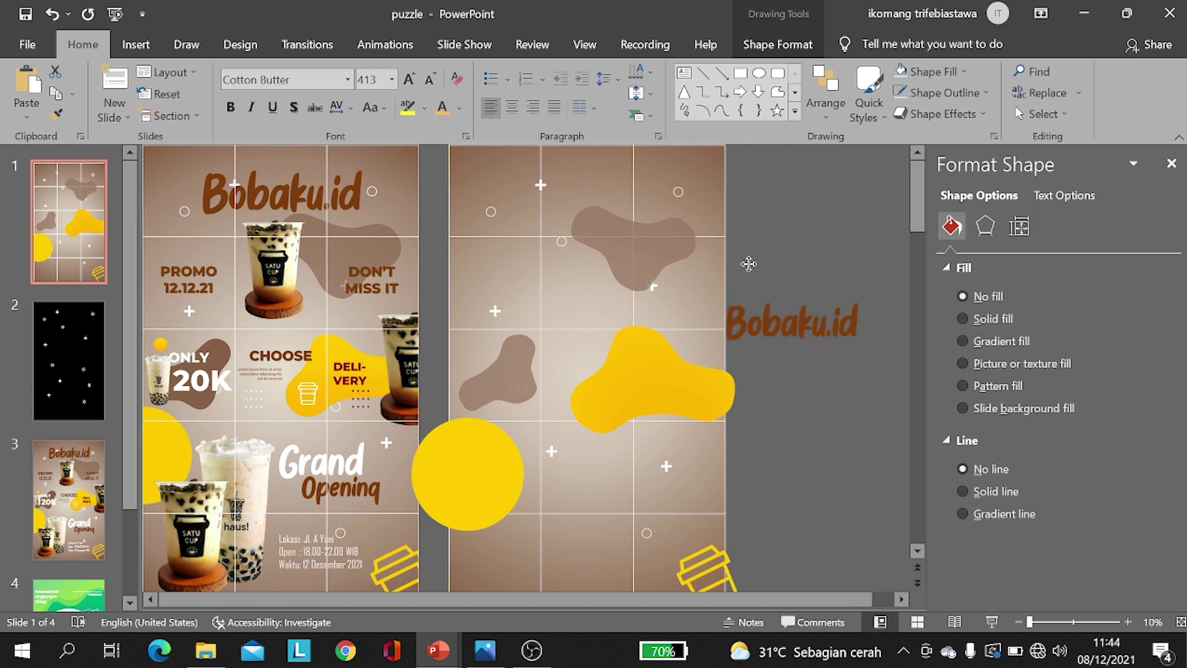
{"action": "left_click", "coordinate": [418, 85]}
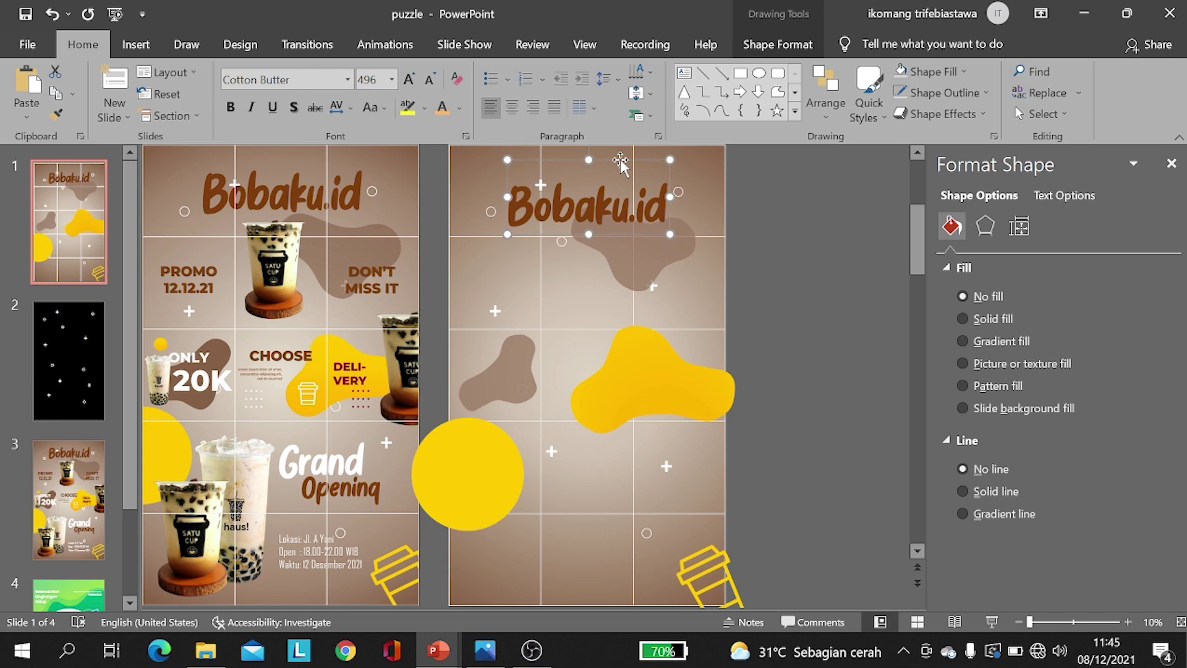
{"action": "key", "text": "Up"}
{"action": "key", "text": "Right"}
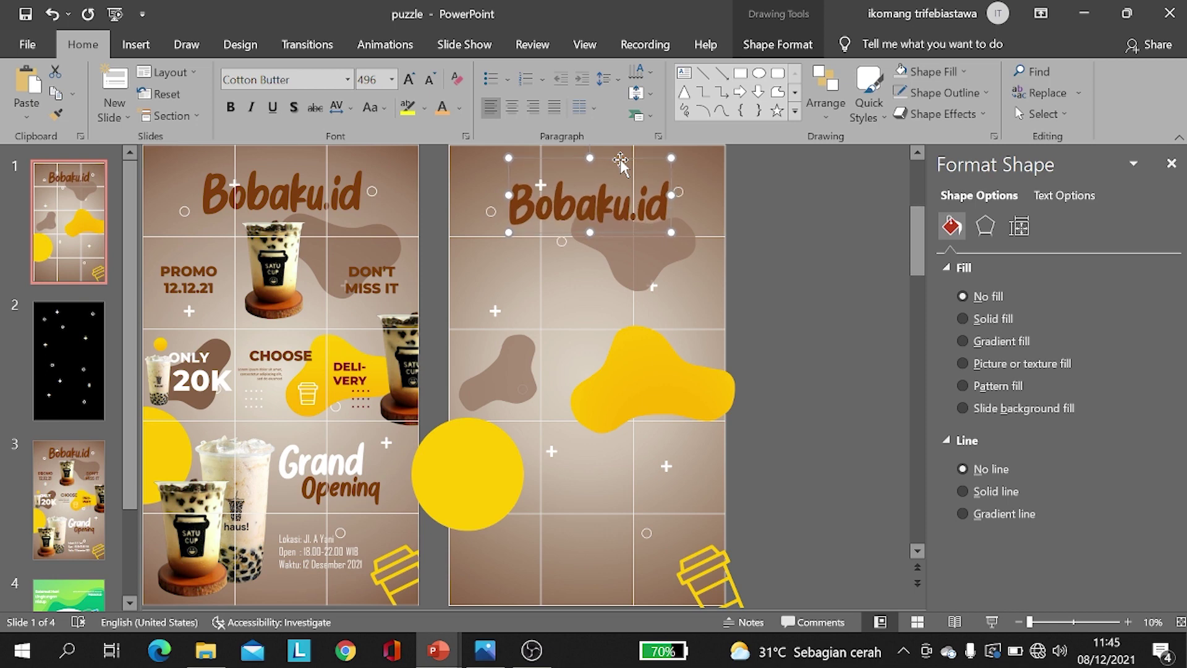
{"action": "key", "text": "Up"}
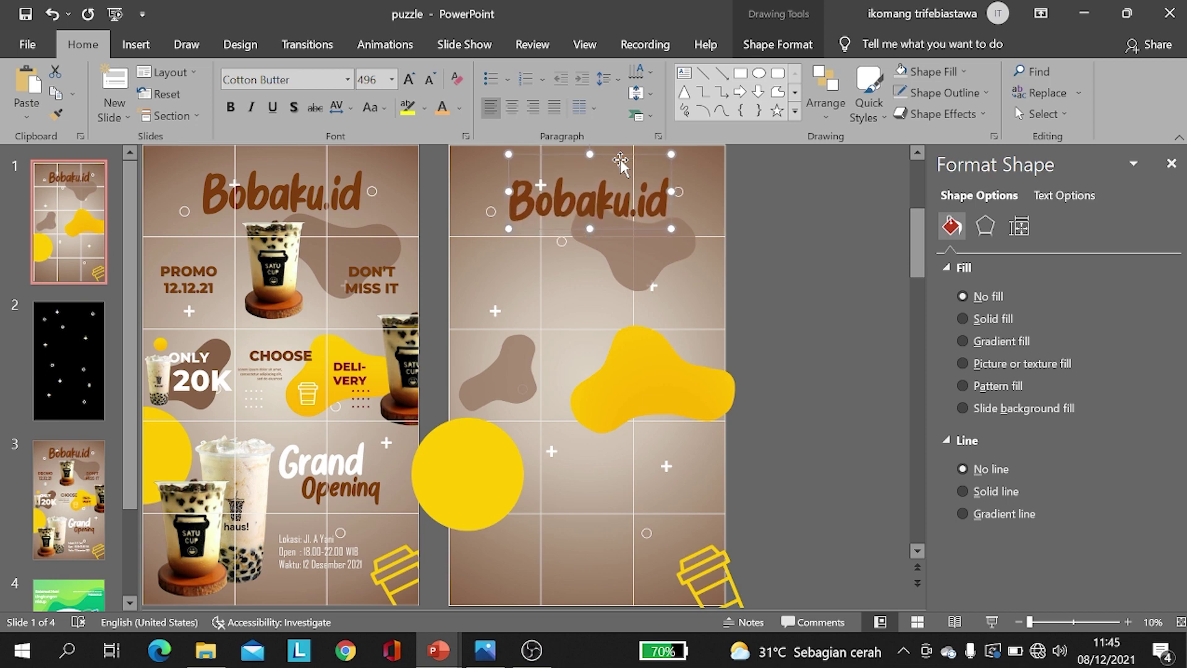
{"action": "key", "text": "Up"}
{"action": "key", "text": "Up"}
{"action": "key", "text": "Up"}
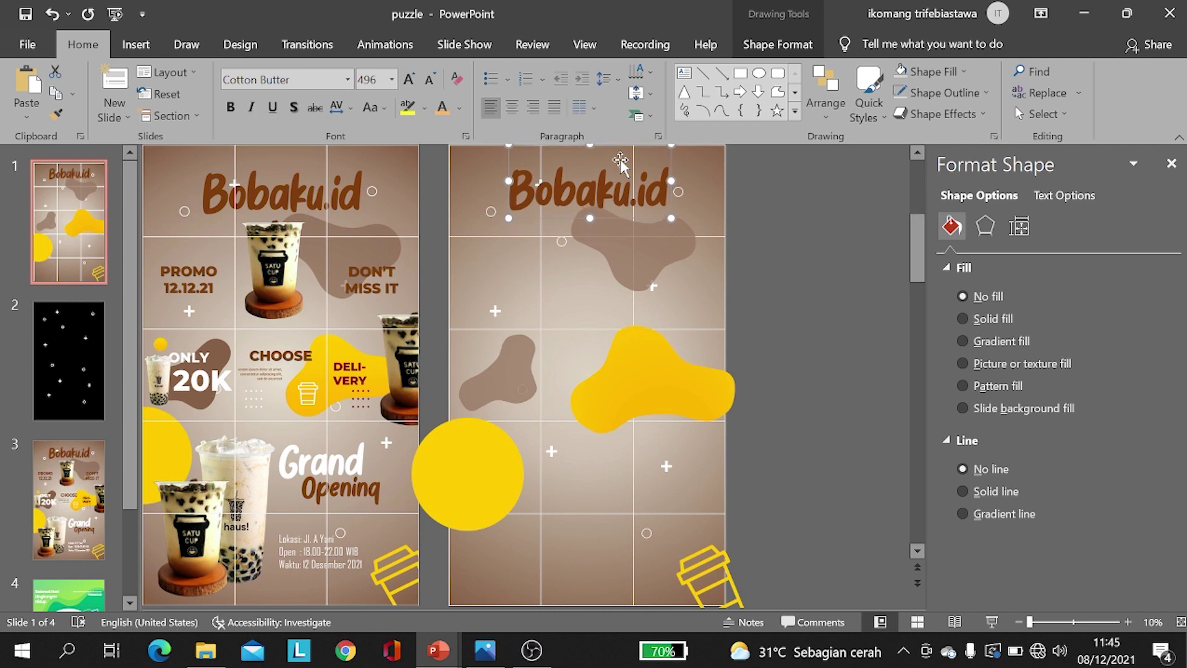
{"action": "left_click", "coordinate": [803, 233]}
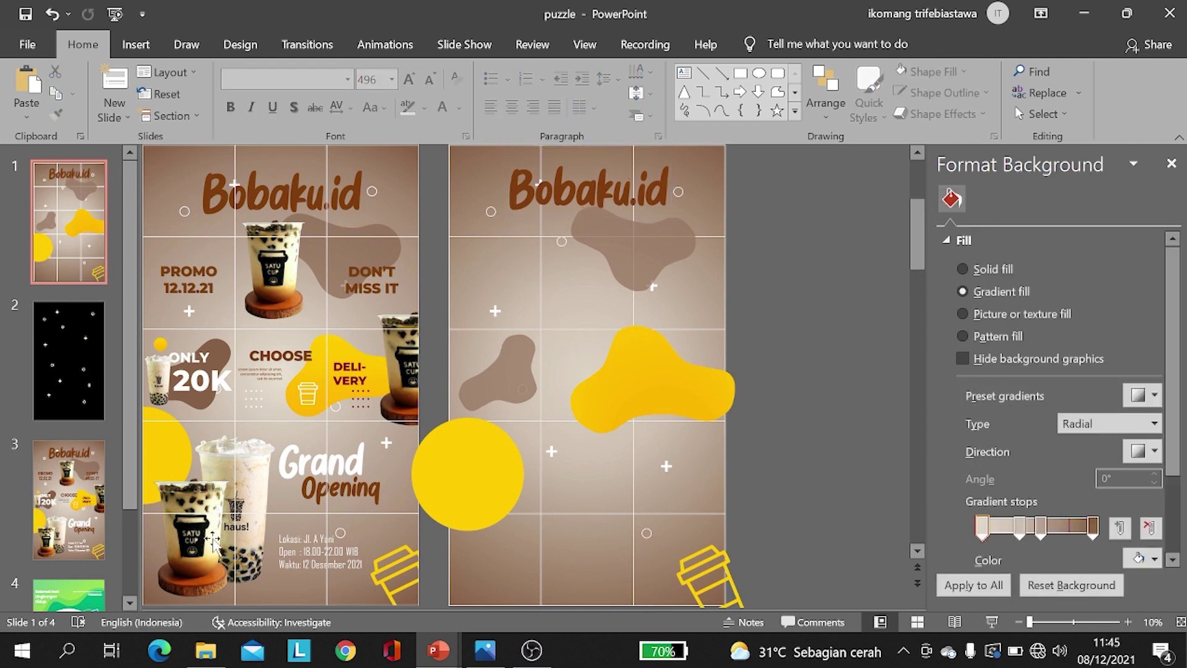
Step: Copy the four boba cup photos from slide 3 and paste them onto slide 1
{"action": "left_click", "coordinate": [69, 500]}
{"action": "left_click", "coordinate": [482, 503]}
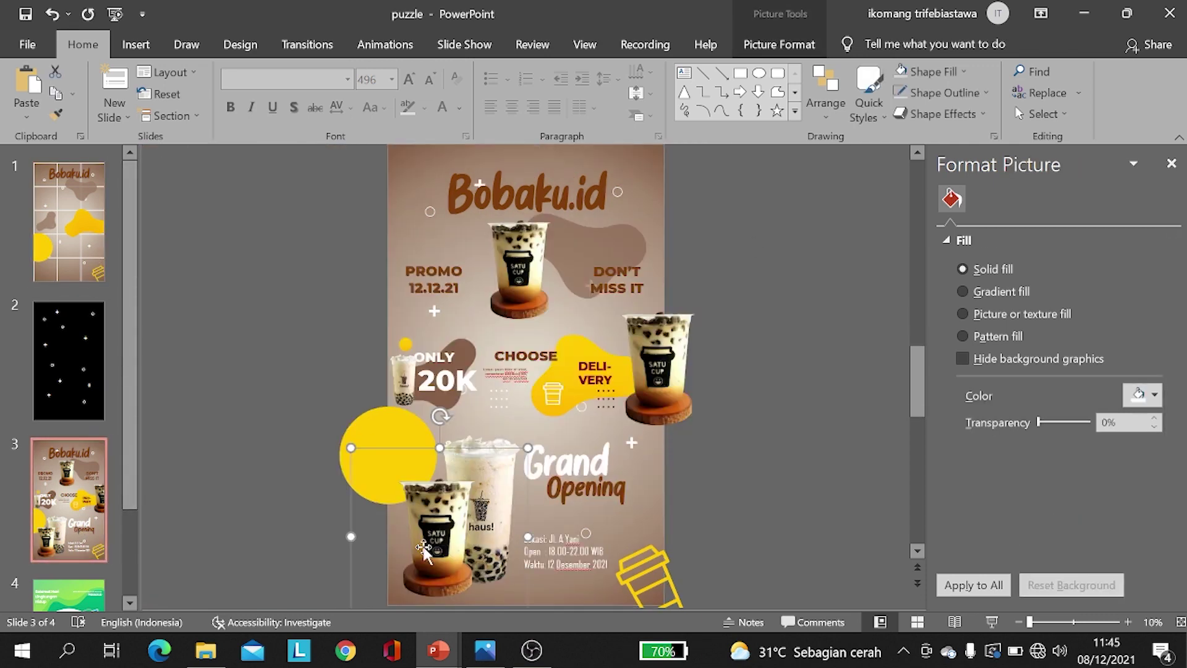
{"action": "left_click", "coordinate": [660, 369], "text": "shift"}
{"action": "left_click", "coordinate": [529, 260], "text": "shift"}
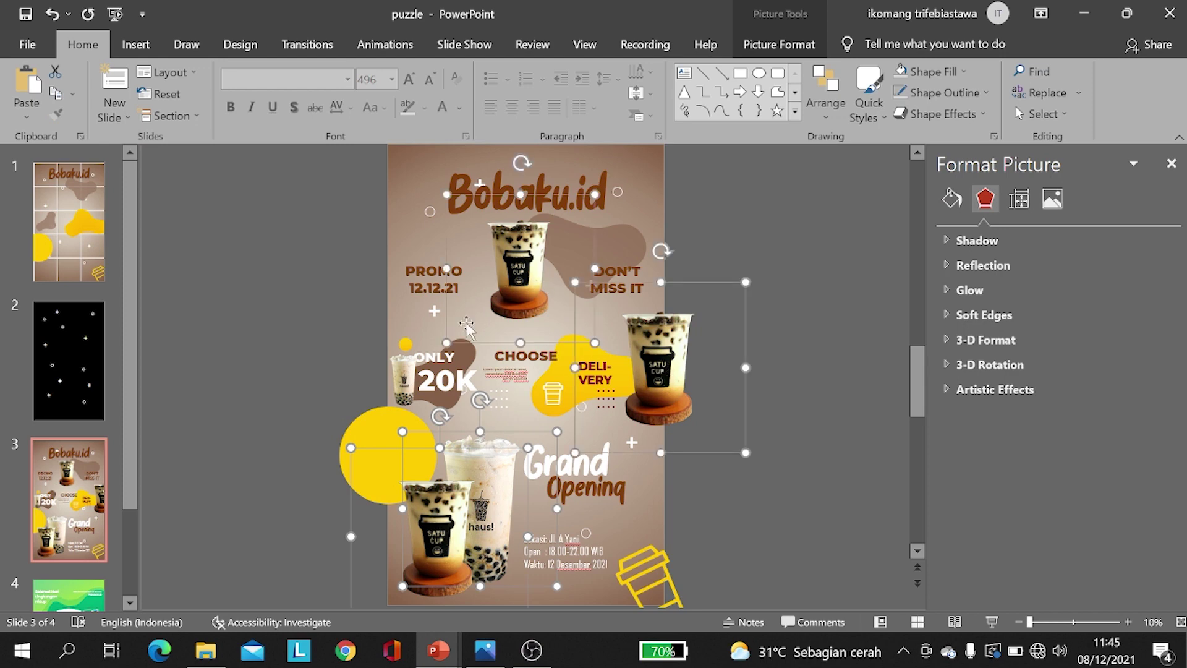
{"action": "left_click", "coordinate": [405, 378], "text": "shift"}
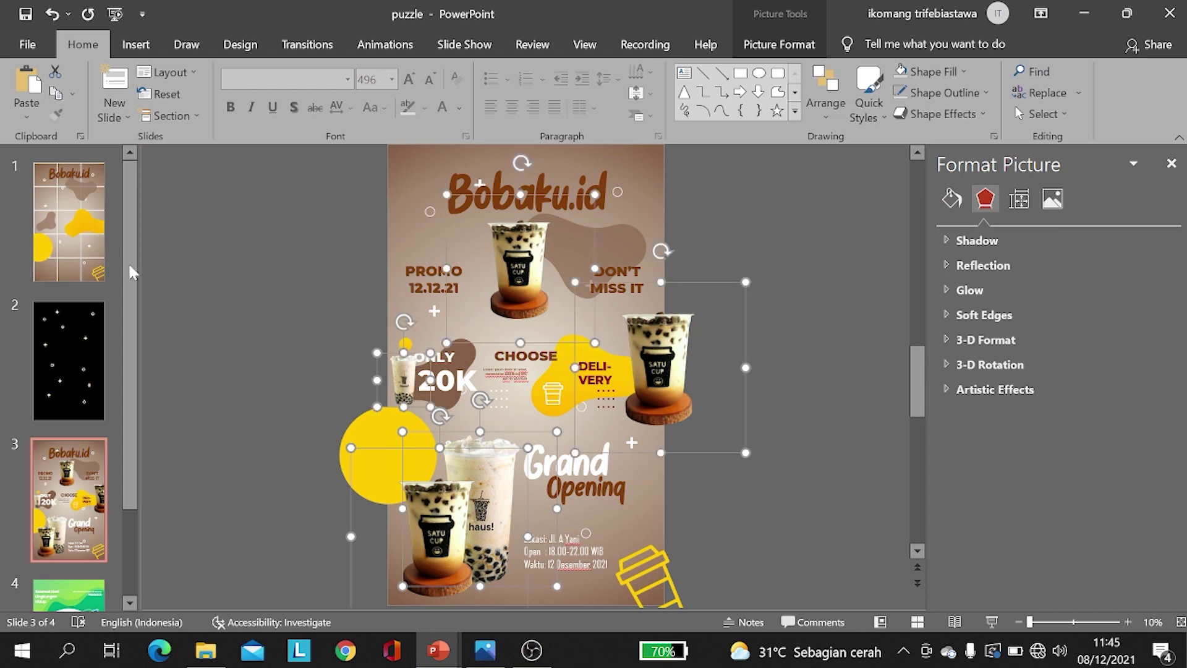
{"action": "key", "text": "ctrl+c"}
{"action": "left_click", "coordinate": [69, 222]}
{"action": "key", "text": "ctrl+v"}
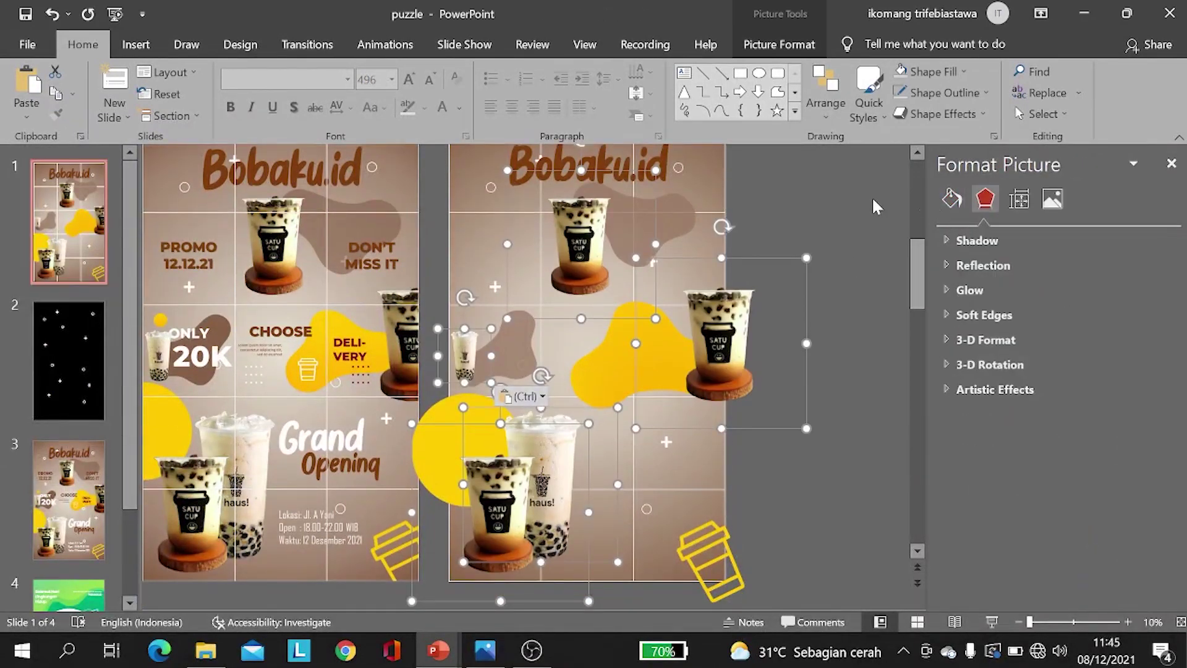
{"action": "left_click", "coordinate": [550, 339]}
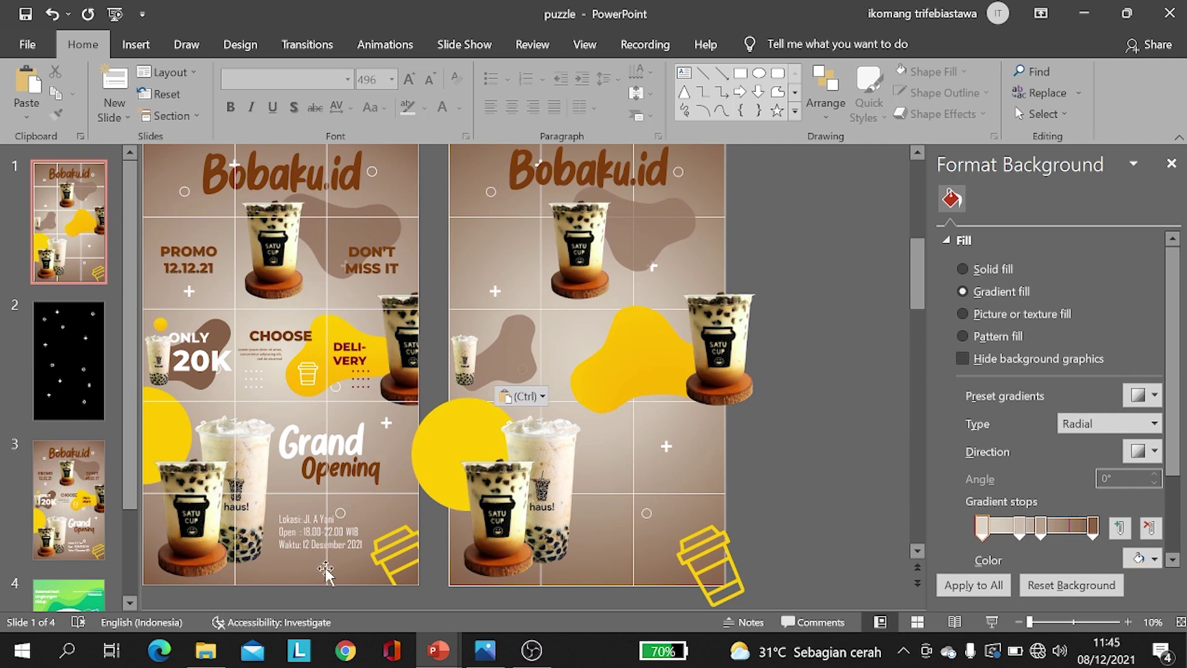
{"action": "scroll", "coordinate": [609, 386], "scroll_direction": "up", "scroll_amount": 1}
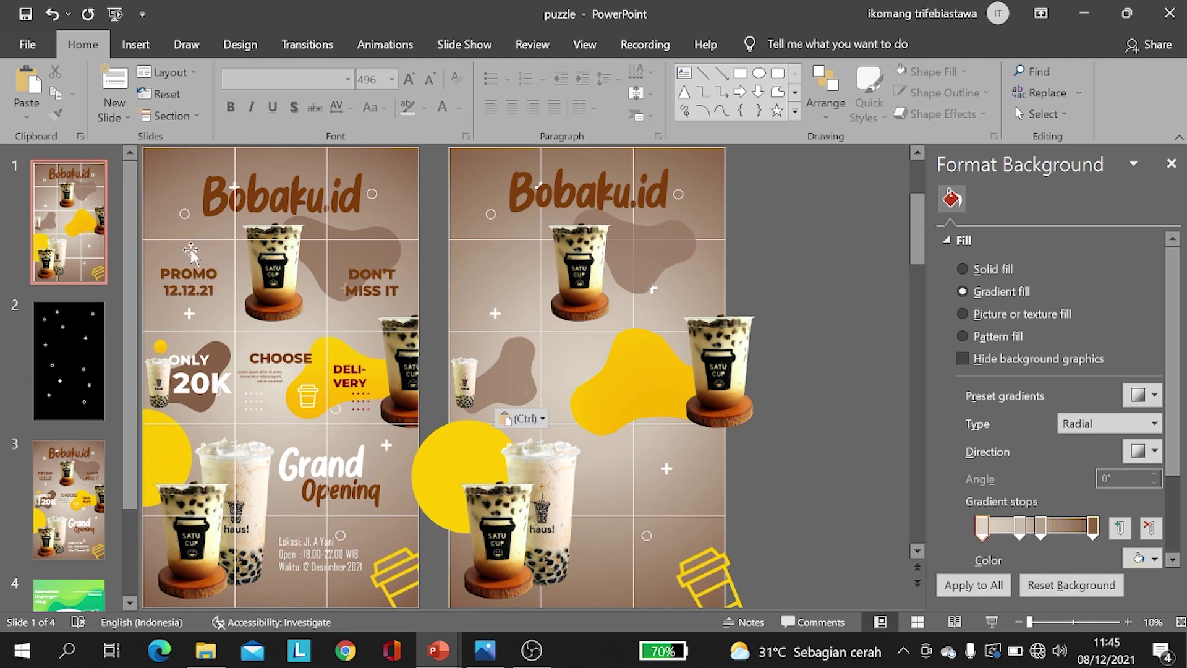
{"action": "left_click", "coordinate": [593, 148]}
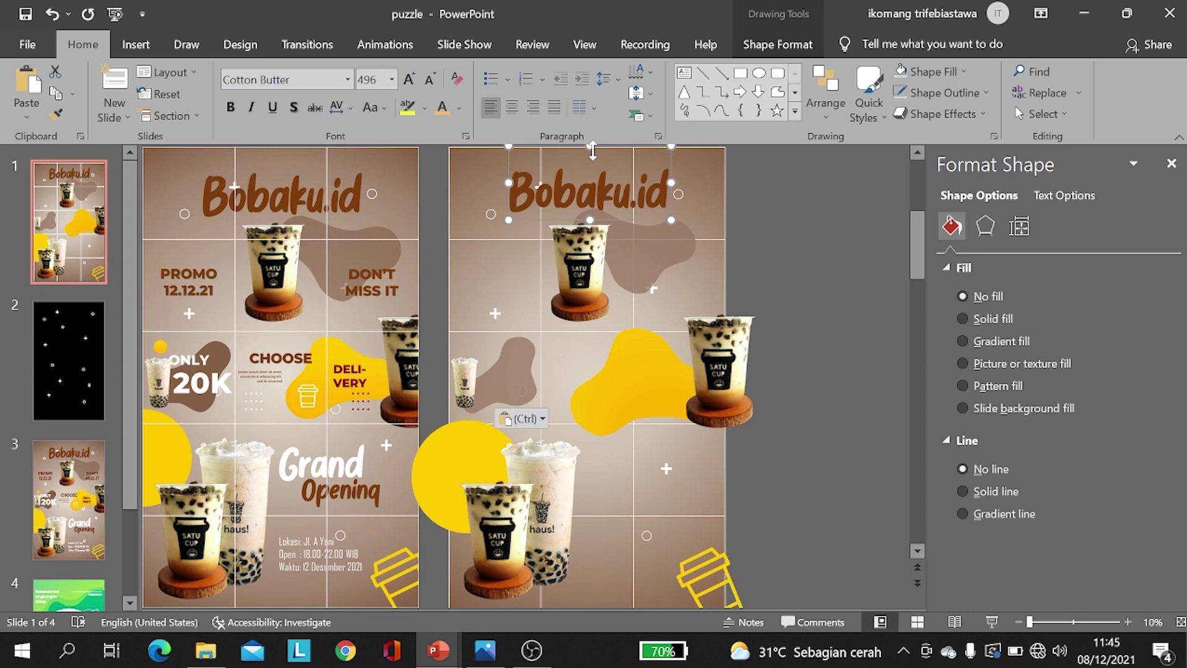
Step: Duplicate the Bobaku.id box and retype it as 'PROMO' / '12.12.21' on two lines
{"action": "key", "text": "Right"}
{"action": "key", "text": "Down"}
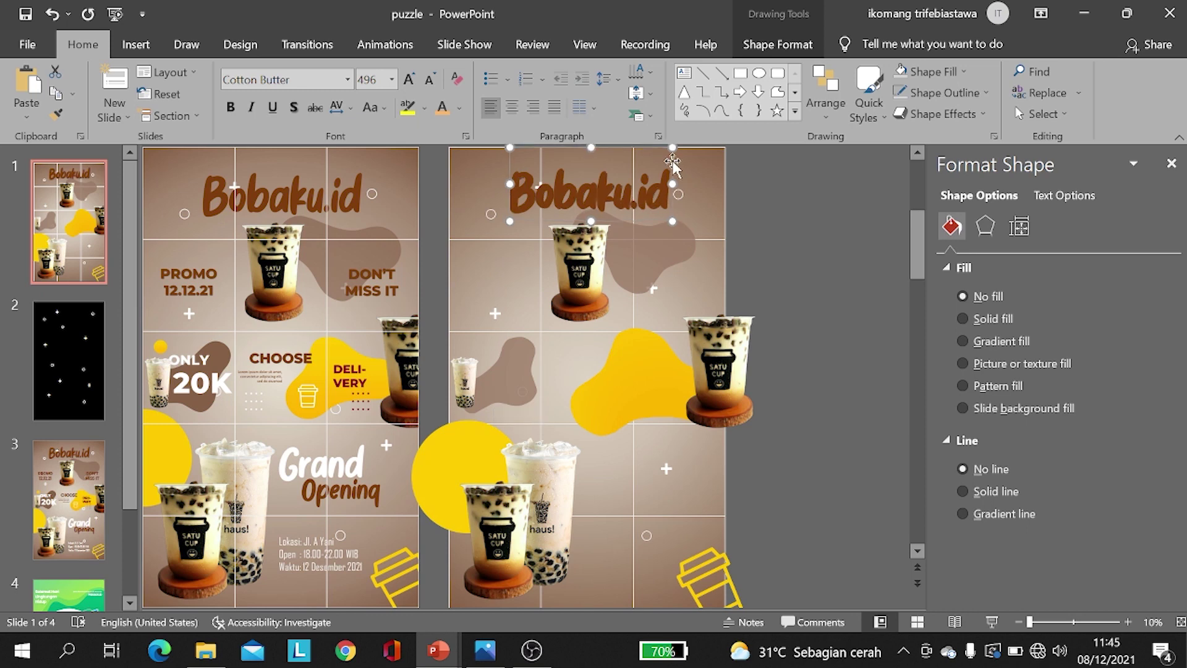
{"action": "left_click_drag", "start_coordinate": [592, 152], "coordinate": [552, 312]}
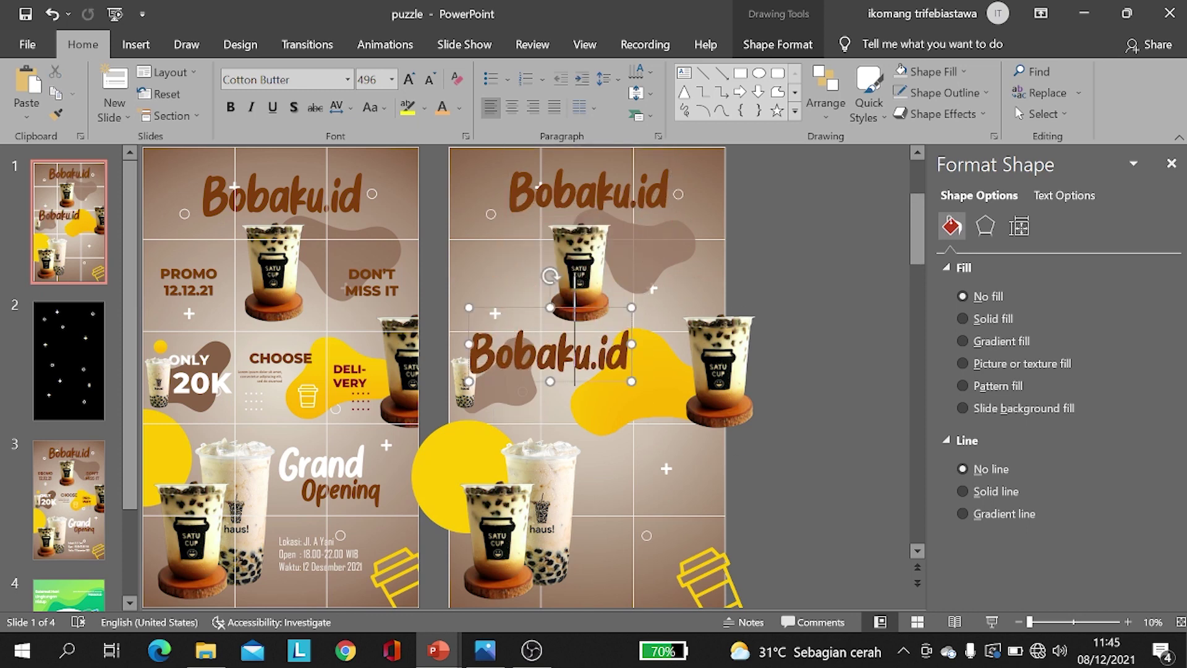
{"action": "left_click_drag", "start_coordinate": [629, 362], "coordinate": [495, 369]}
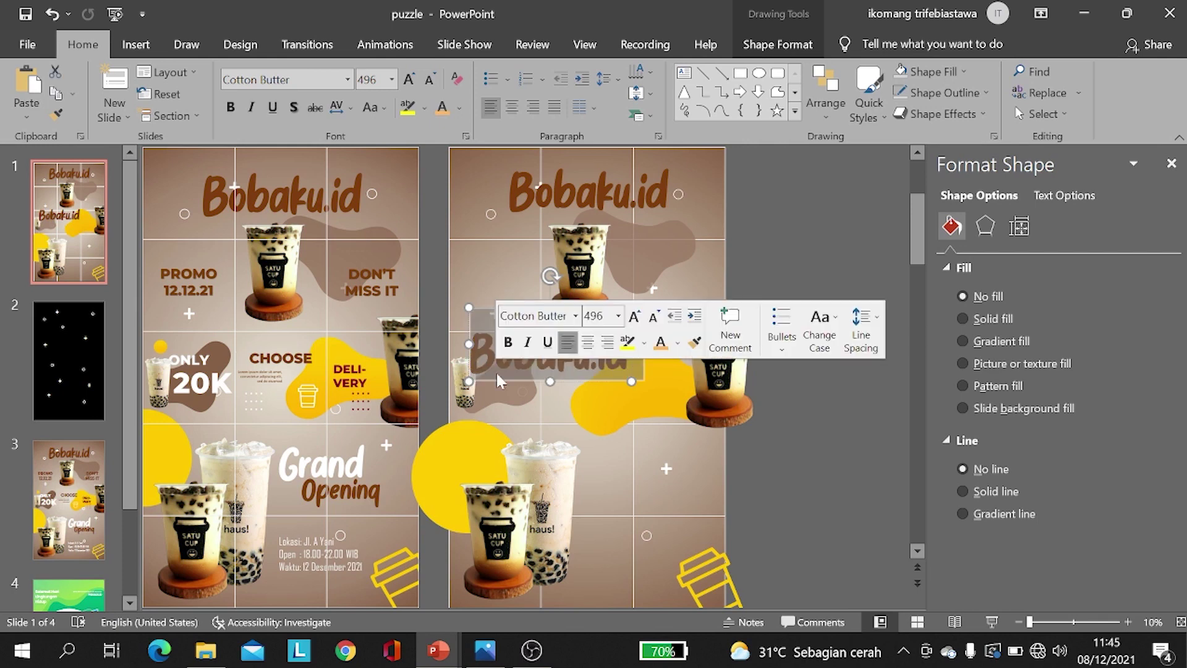
{"action": "key", "text": "Caps_Lock"}
{"action": "type", "text": "PRO"}
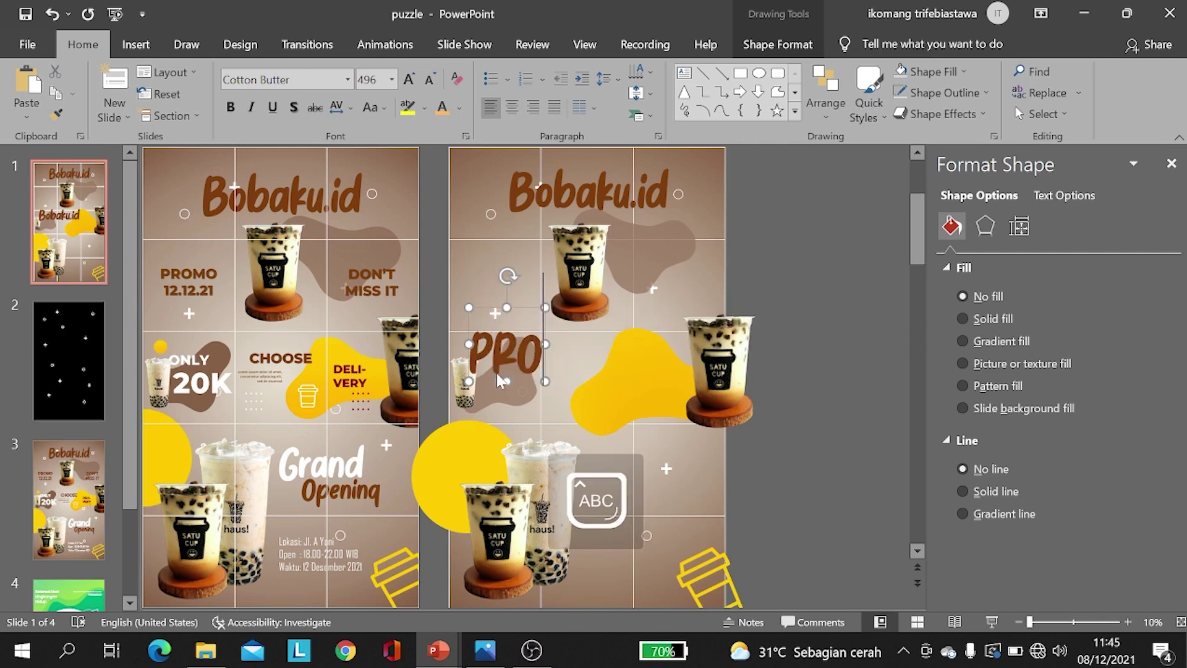
{"action": "type", "text": "MO"}
{"action": "key", "text": "Return"}
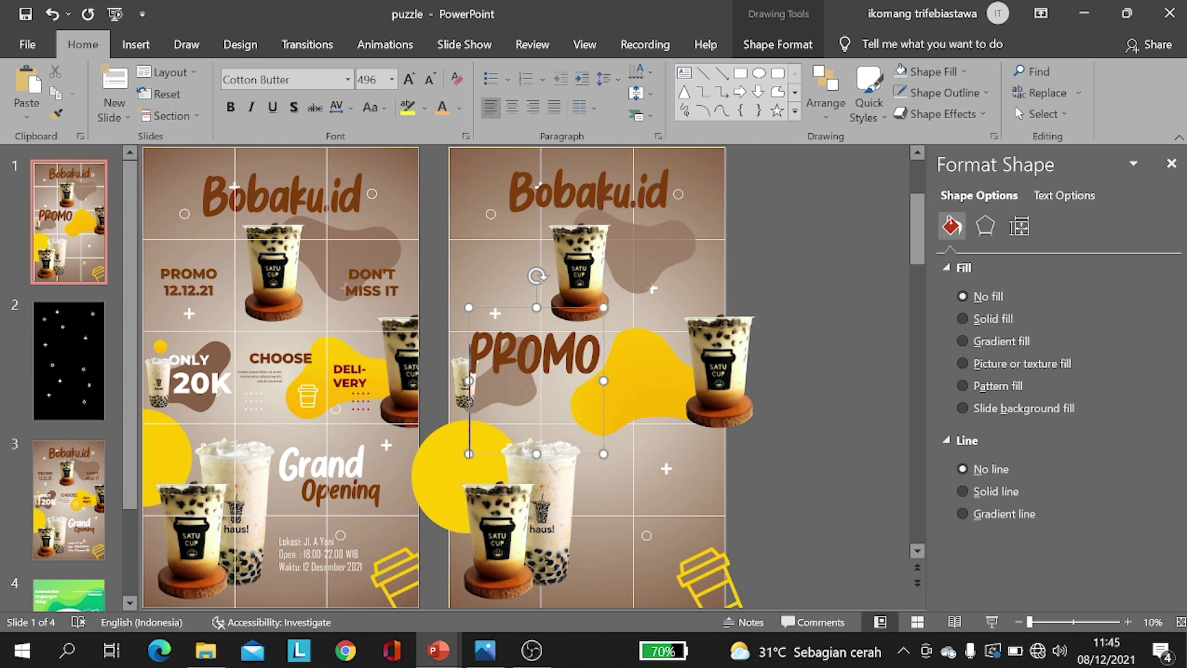
{"action": "type", "text": "12.12"}
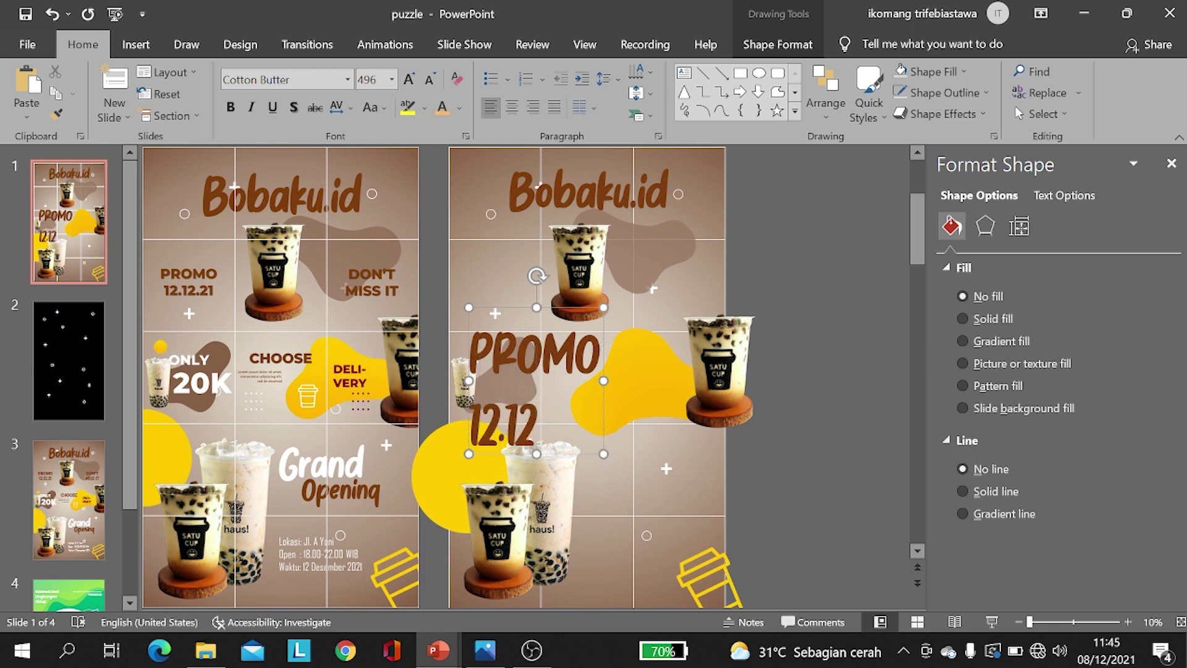
{"action": "type", "text": ".21"}
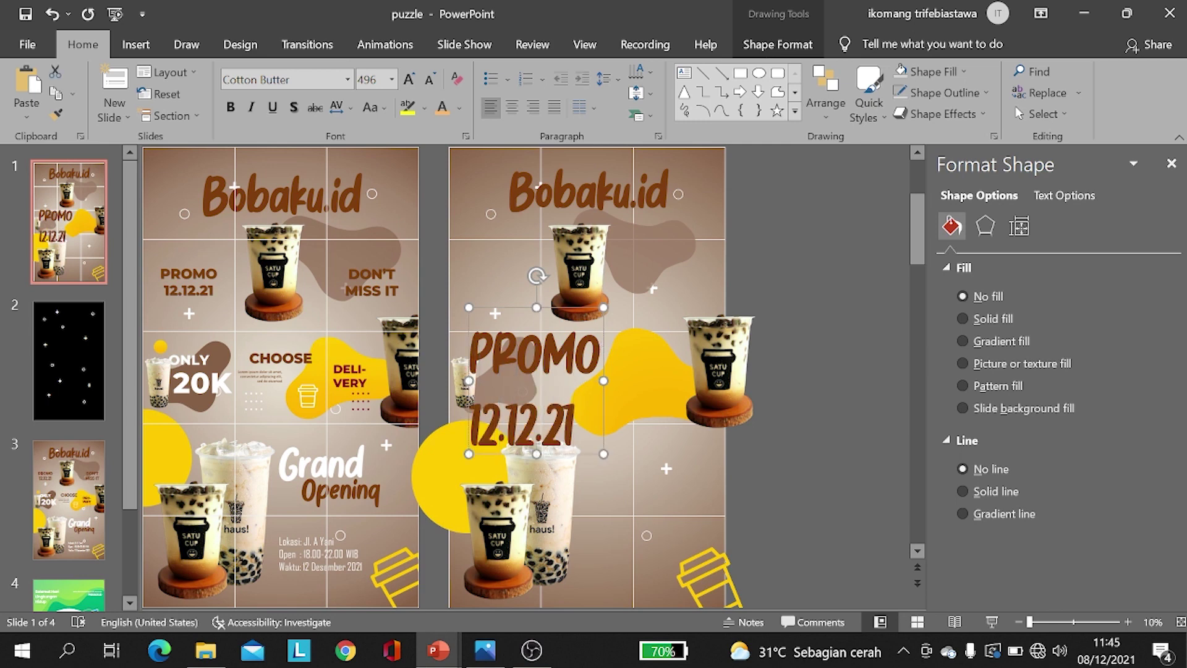
Step: Check the poster's PROMO formatting and set the new text to Montserrat ExtraBold
{"action": "left_click", "coordinate": [77, 504]}
{"action": "left_click", "coordinate": [433, 282]}
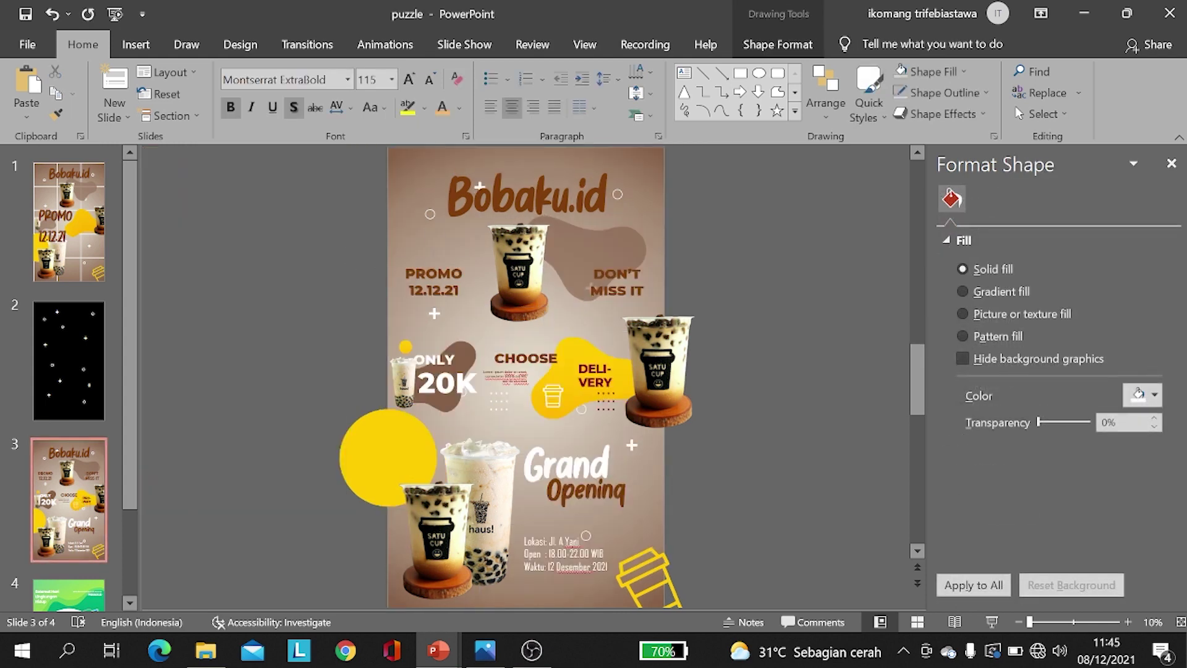
{"action": "left_click", "coordinate": [69, 254]}
{"action": "left_click", "coordinate": [526, 305]}
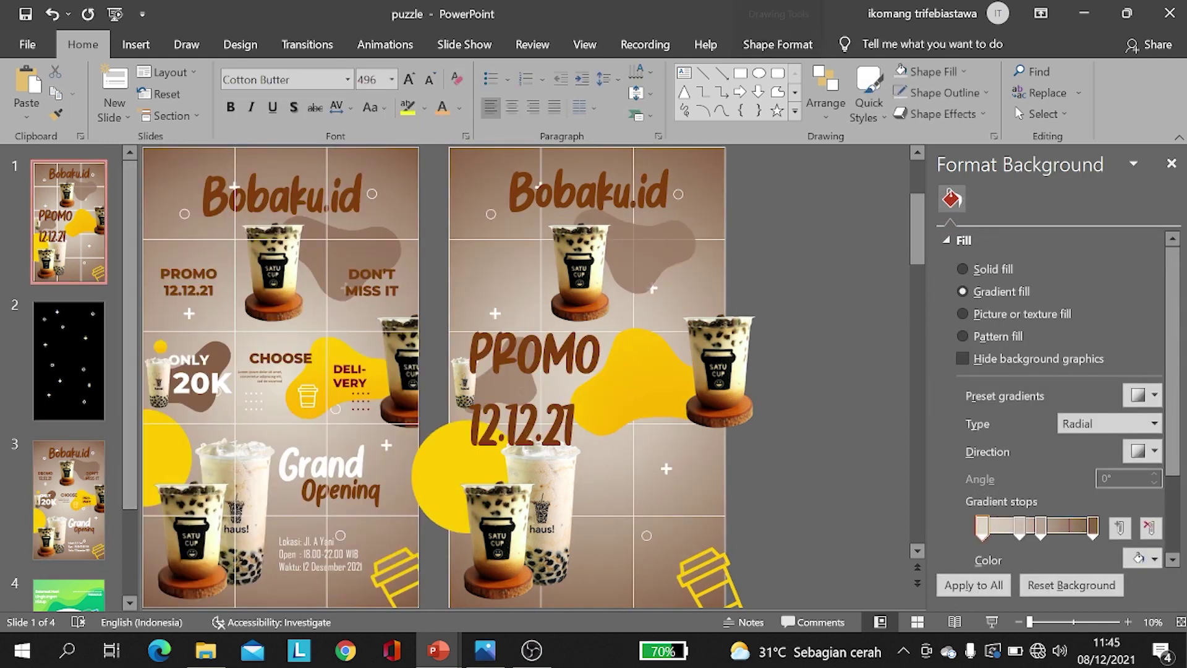
{"action": "left_click", "coordinate": [282, 79]}
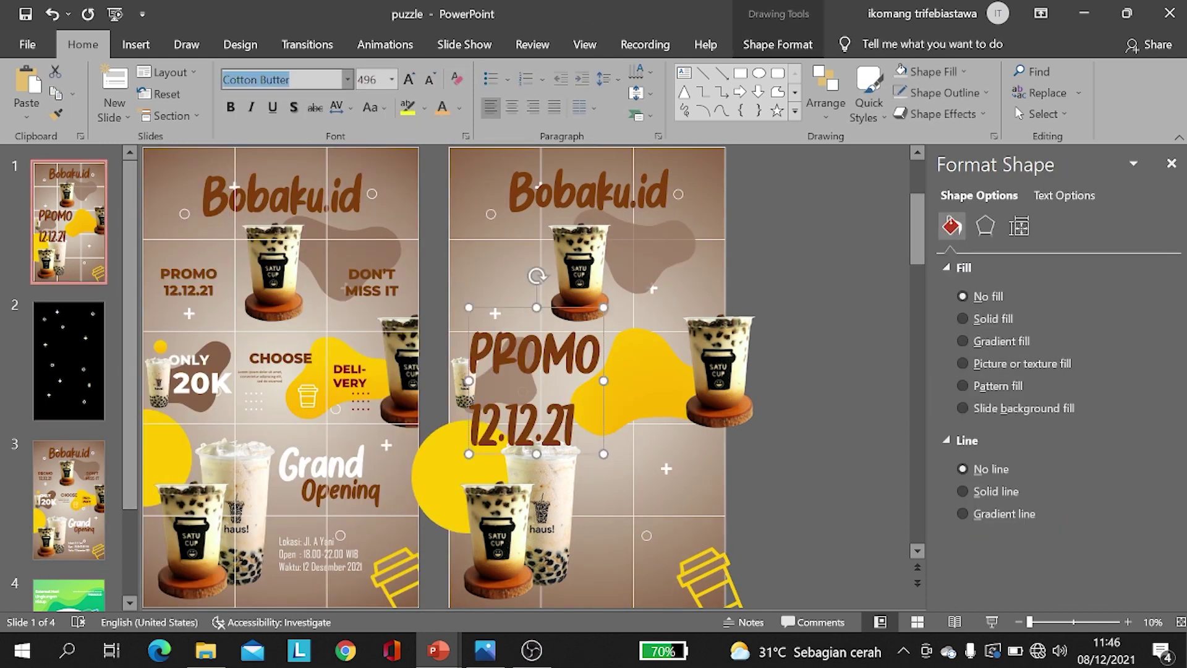
{"action": "type", "text": "Montserrat"}
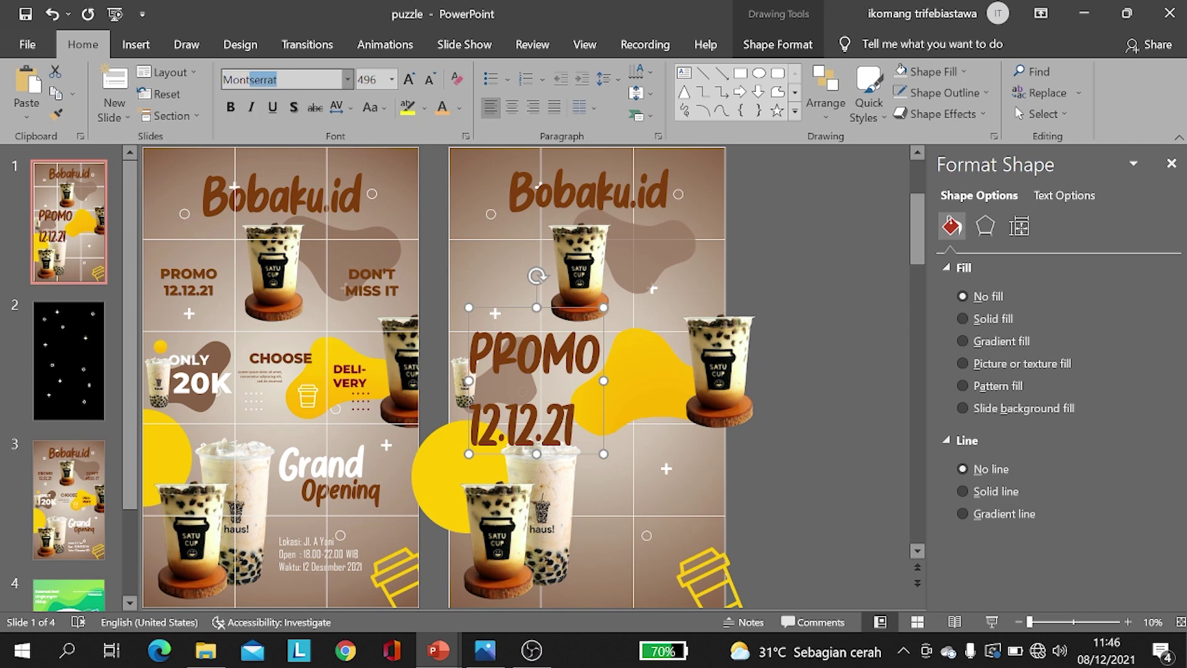
{"action": "left_click", "coordinate": [347, 79]}
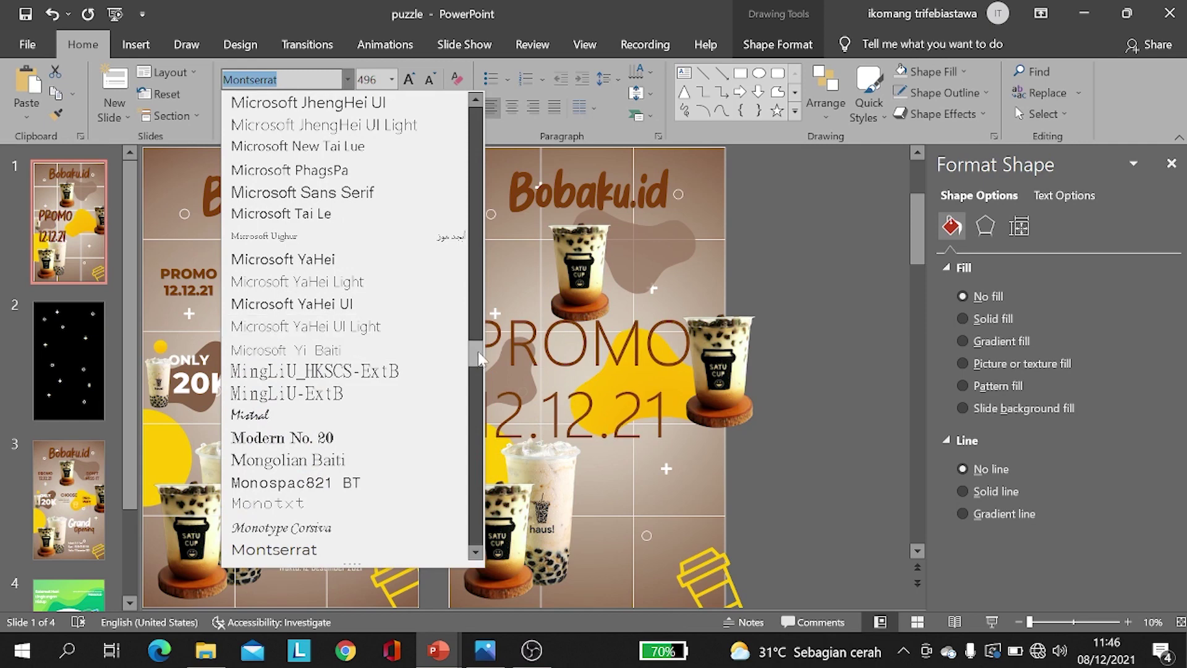
{"action": "left_click_drag", "start_coordinate": [477, 351], "coordinate": [478, 364]}
{"action": "left_click", "coordinate": [346, 394]}
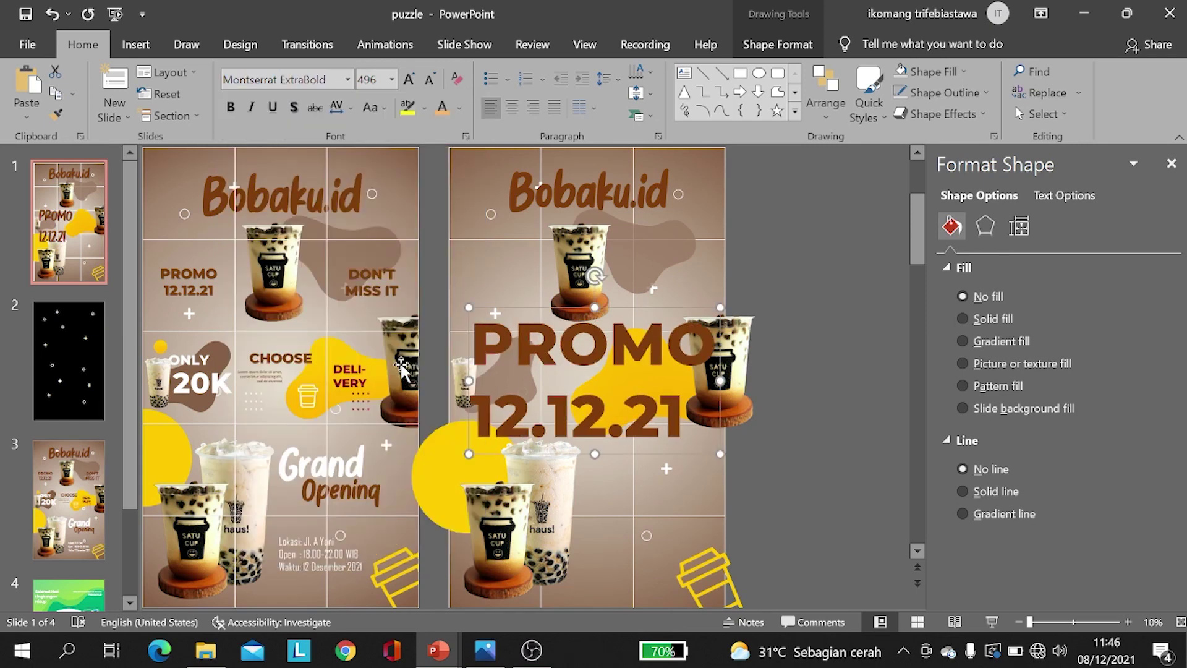
Step: Centre the PROMO text at size 138 and move it to the upper left
{"action": "left_click", "coordinate": [433, 80]}
{"action": "left_click", "coordinate": [432, 80]}
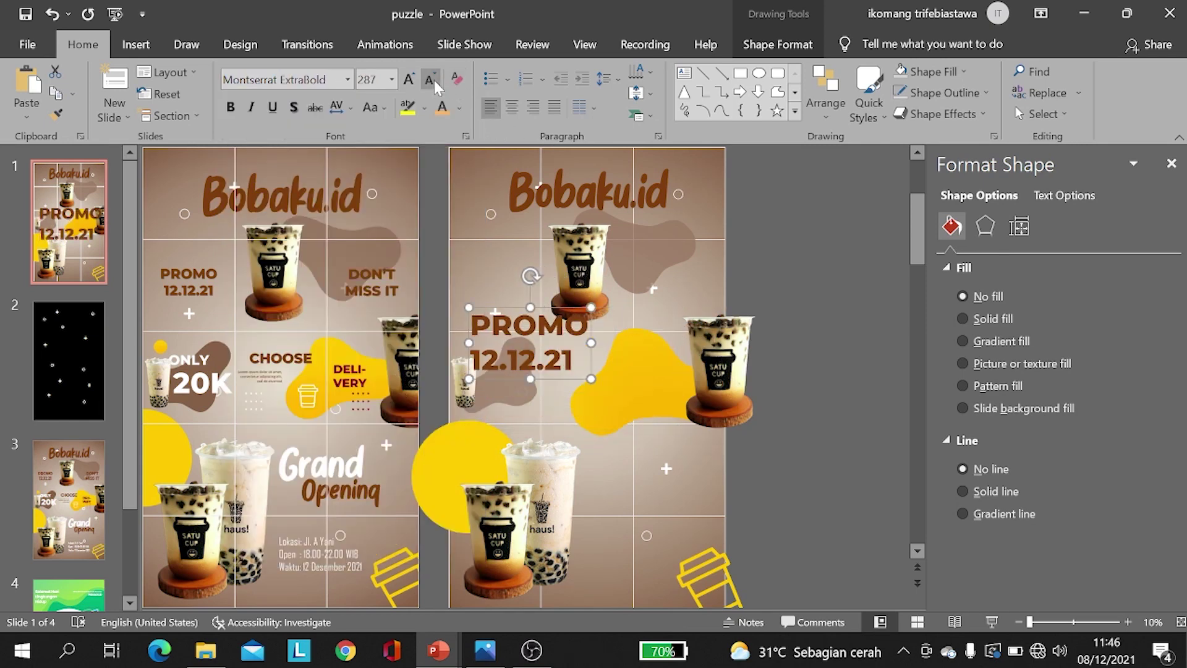
{"action": "left_click", "coordinate": [433, 80]}
{"action": "left_click", "coordinate": [511, 108]}
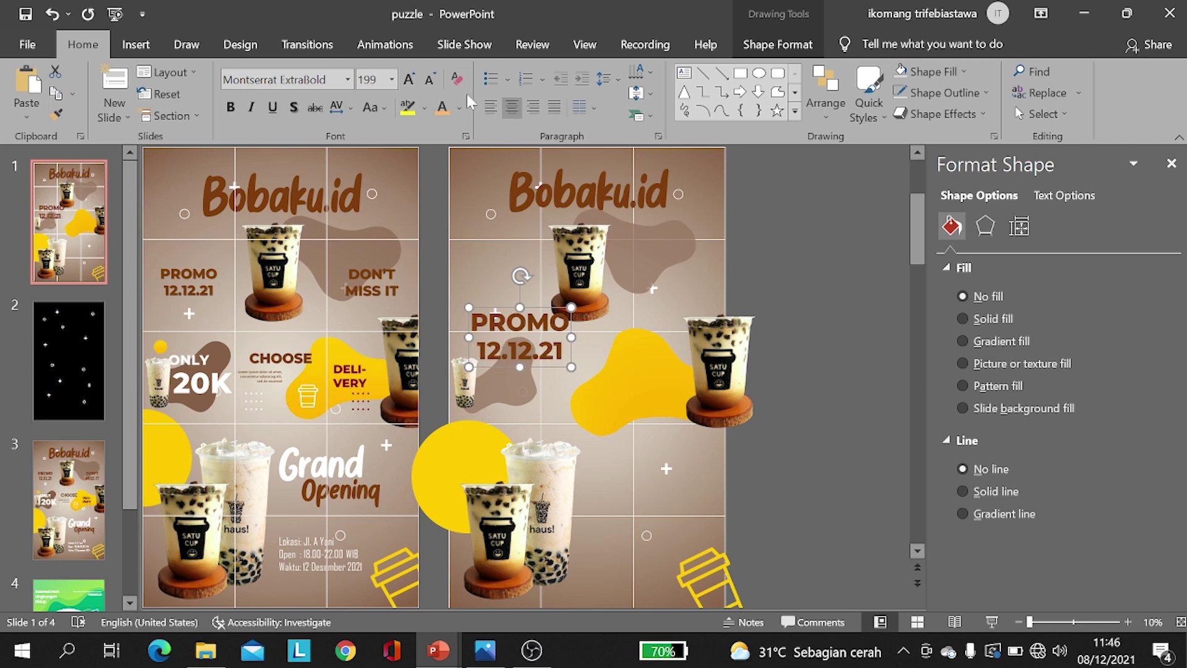
{"action": "left_click", "coordinate": [433, 77]}
{"action": "left_click", "coordinate": [433, 76]}
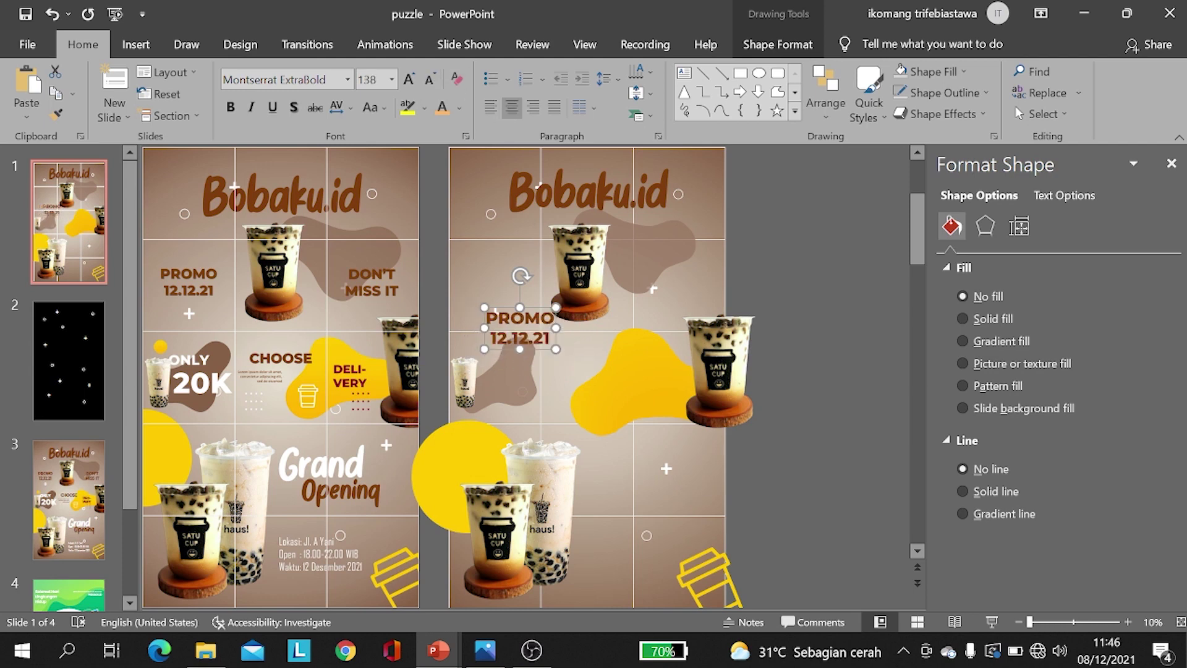
{"action": "left_click_drag", "start_coordinate": [530, 309], "coordinate": [507, 264]}
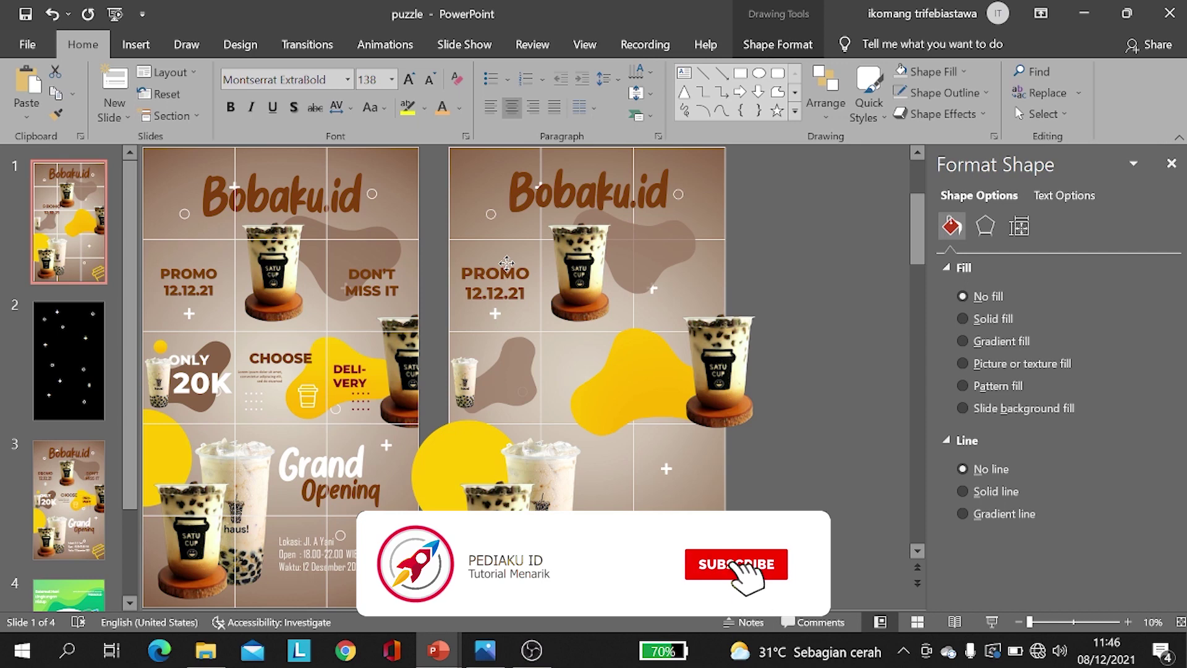
{"action": "mouse_move", "coordinate": [506, 263]}
{"action": "left_mouse_down"}
{"action": "mouse_move", "coordinate": [524, 271]}
{"action": "mouse_move", "coordinate": [508, 274]}
{"action": "mouse_move", "coordinate": [692, 262]}
{"action": "left_mouse_up"}
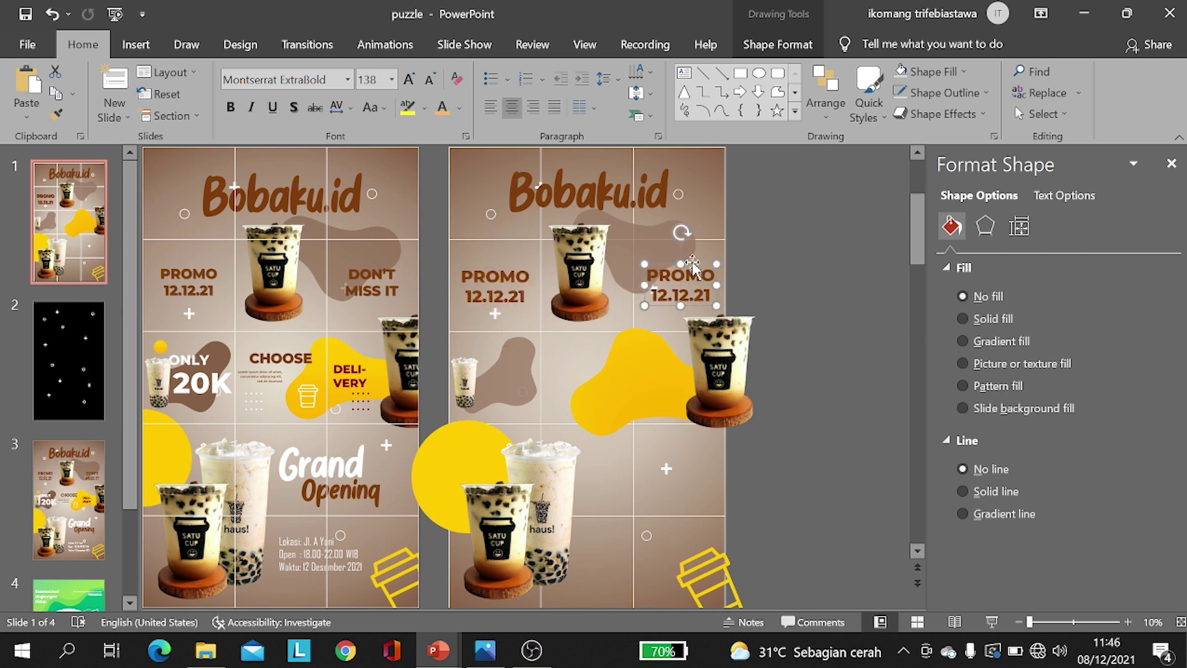
Step: Retype the upper-right copy as 'DON'T' / 'MISS IT'
{"action": "right_click", "coordinate": [723, 300]}
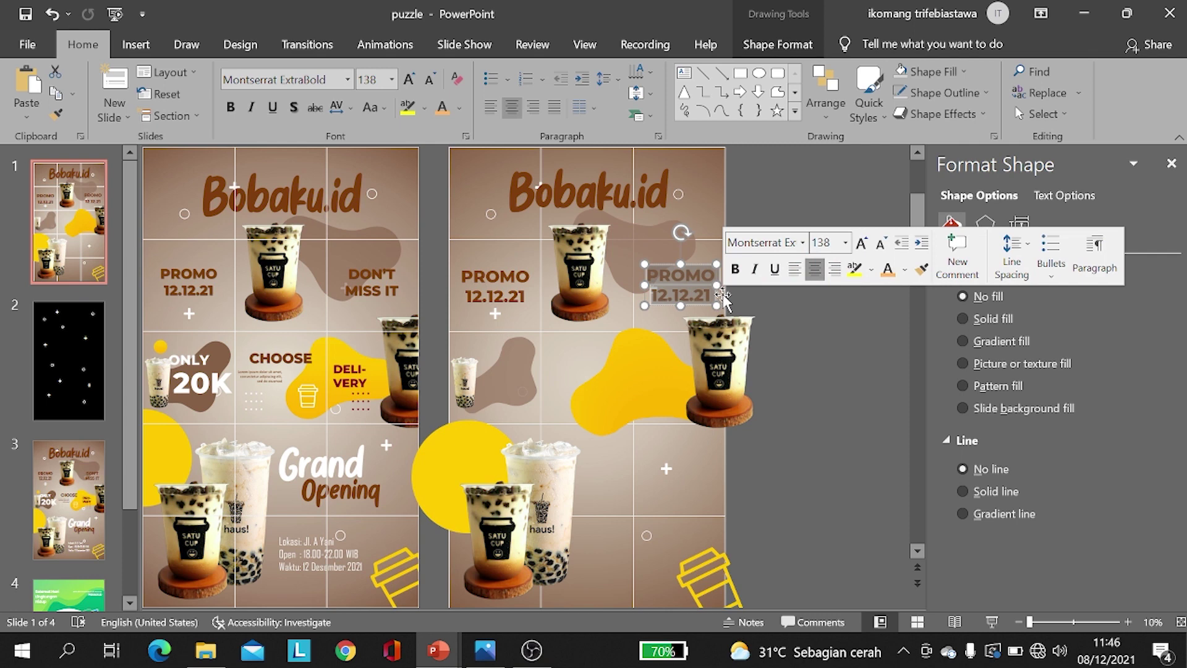
{"action": "type", "text": "DON"}
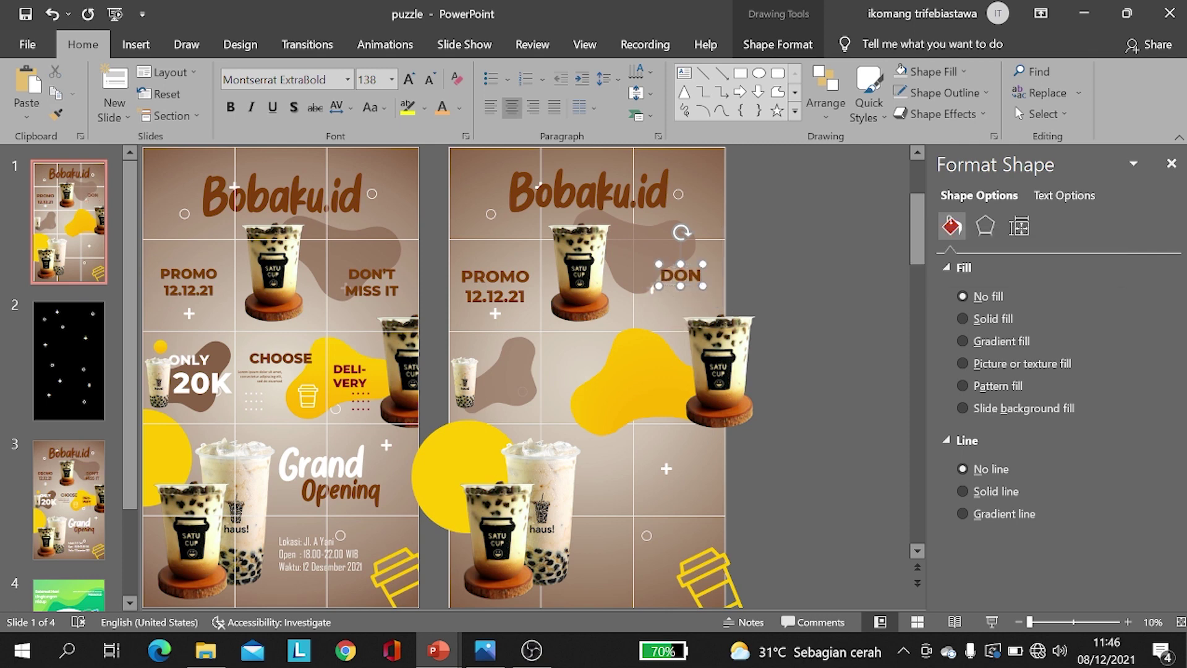
{"action": "type", "text": "'T"}
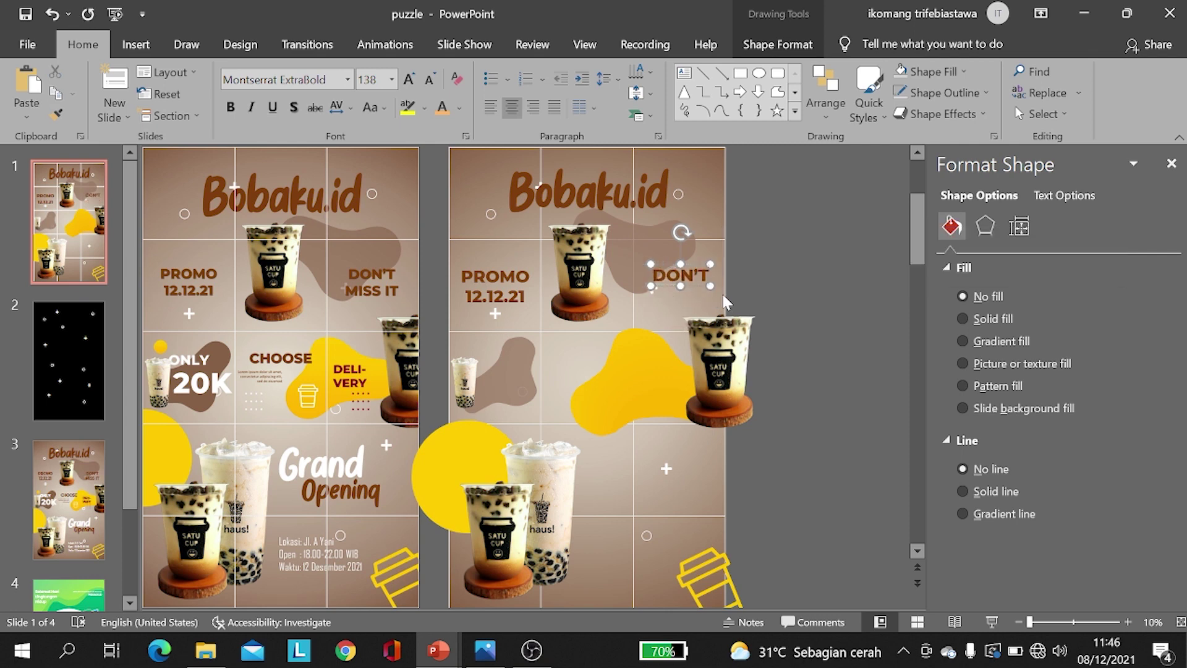
{"action": "key", "text": "Return"}
{"action": "type", "text": "ISS"}
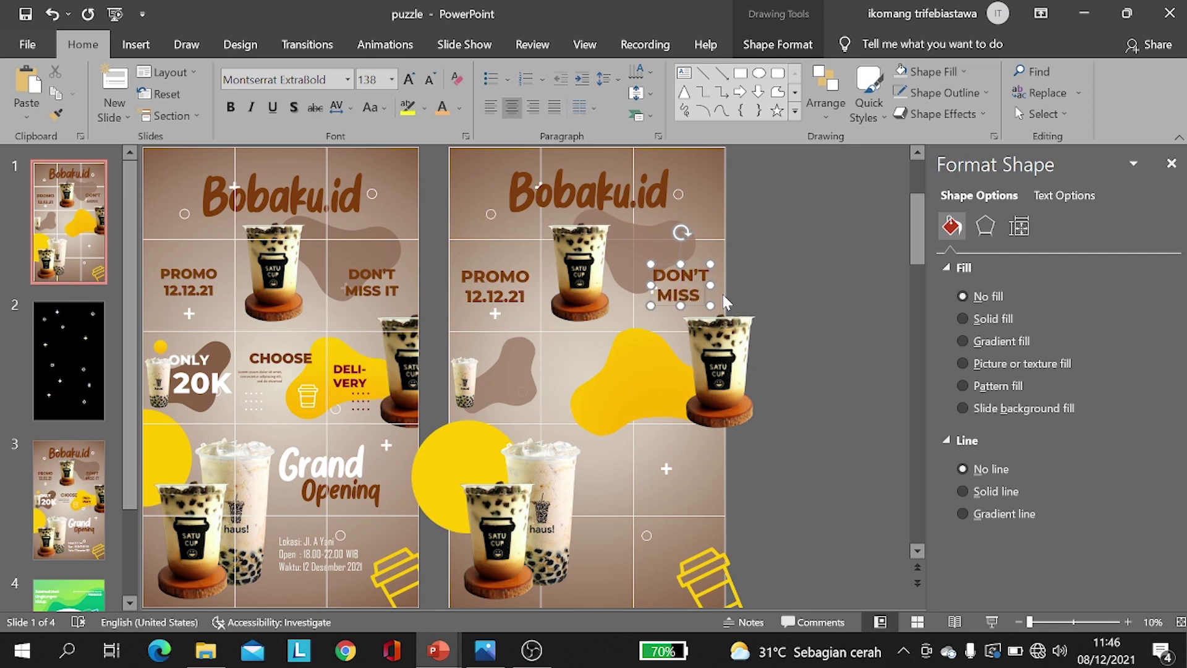
{"action": "type", "text": " T"}
{"action": "key", "text": "BackSpace"}
{"action": "type", "text": "IT"}
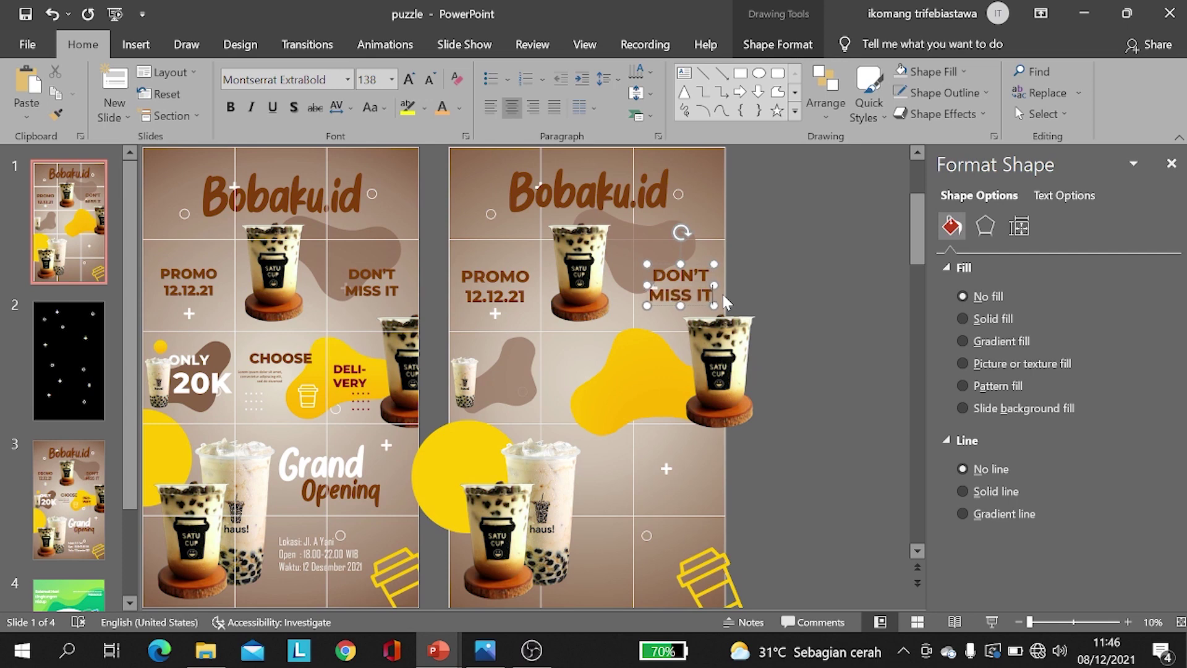
Step: Duplicate the DON'T MISS IT box downward to mid-slide
{"action": "left_click", "coordinate": [752, 265]}
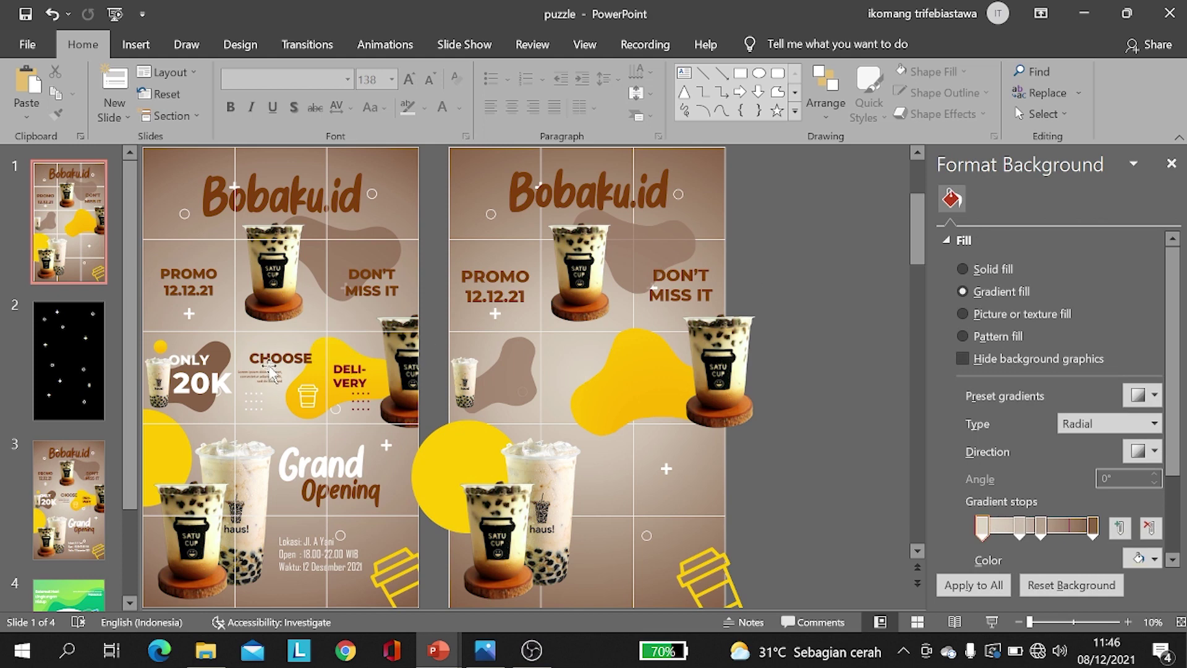
{"action": "left_click", "coordinate": [679, 281]}
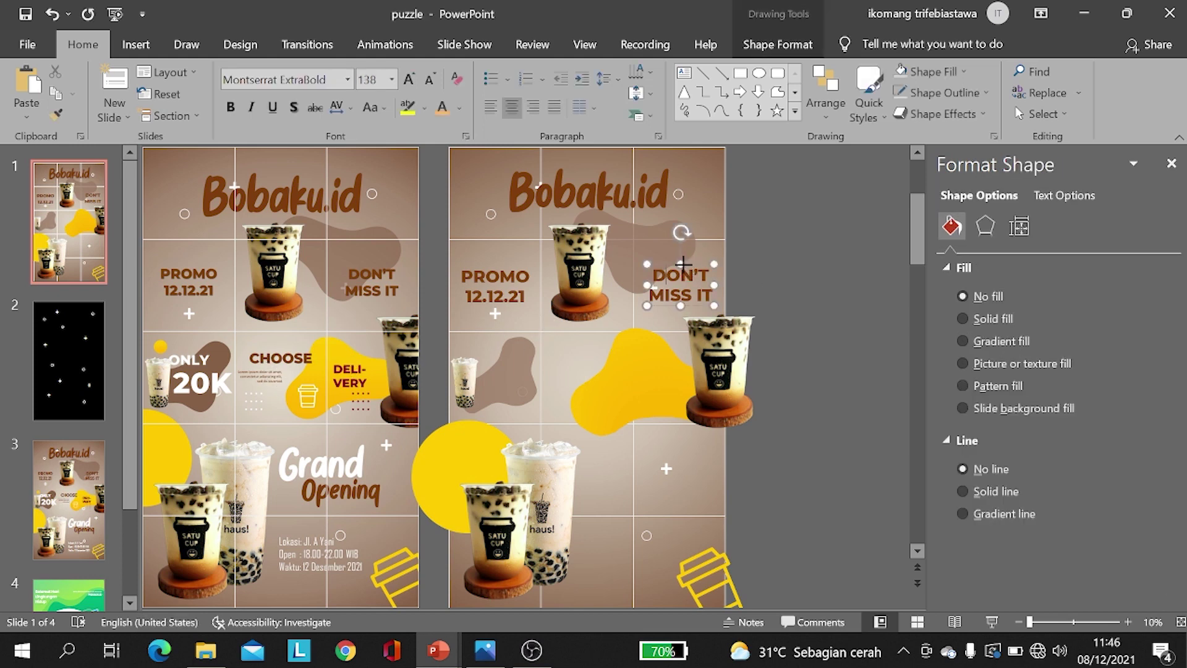
{"action": "mouse_move", "coordinate": [683, 262]}
{"action": "left_mouse_down"}
{"action": "mouse_move", "coordinate": [595, 339]}
{"action": "mouse_move", "coordinate": [614, 378]}
{"action": "left_mouse_up"}
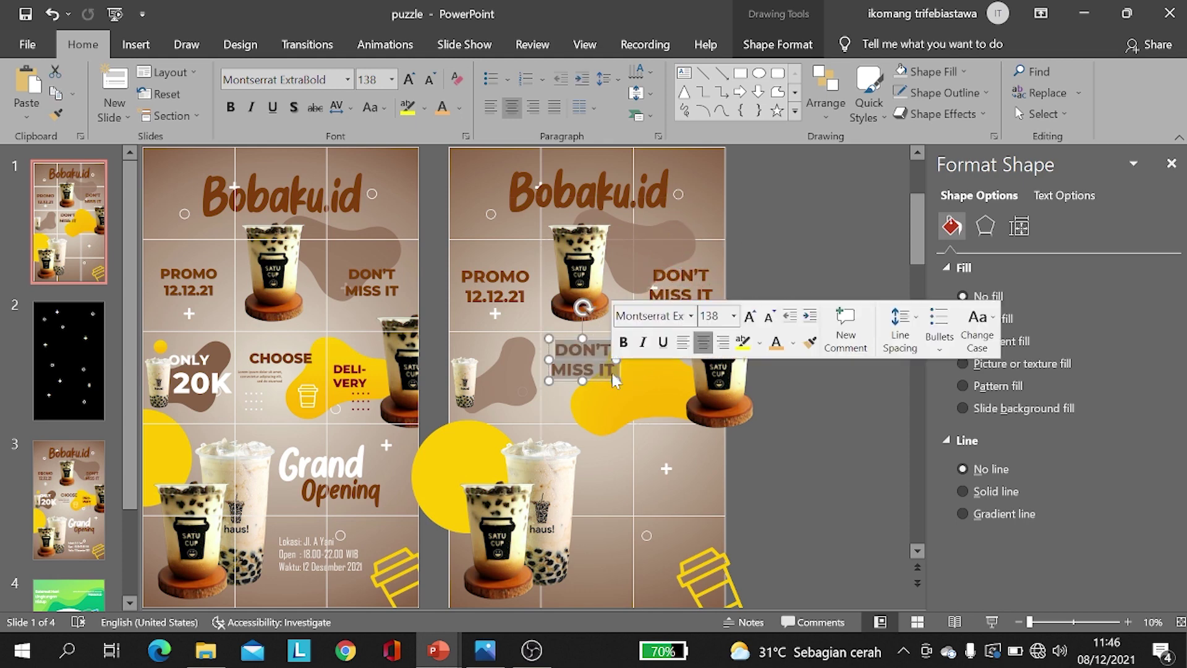
Step: Retype the mid-slide copy as 'CHOOSE' and nudge it slightly lower above the yellow blob
{"action": "type", "text": "CH"}
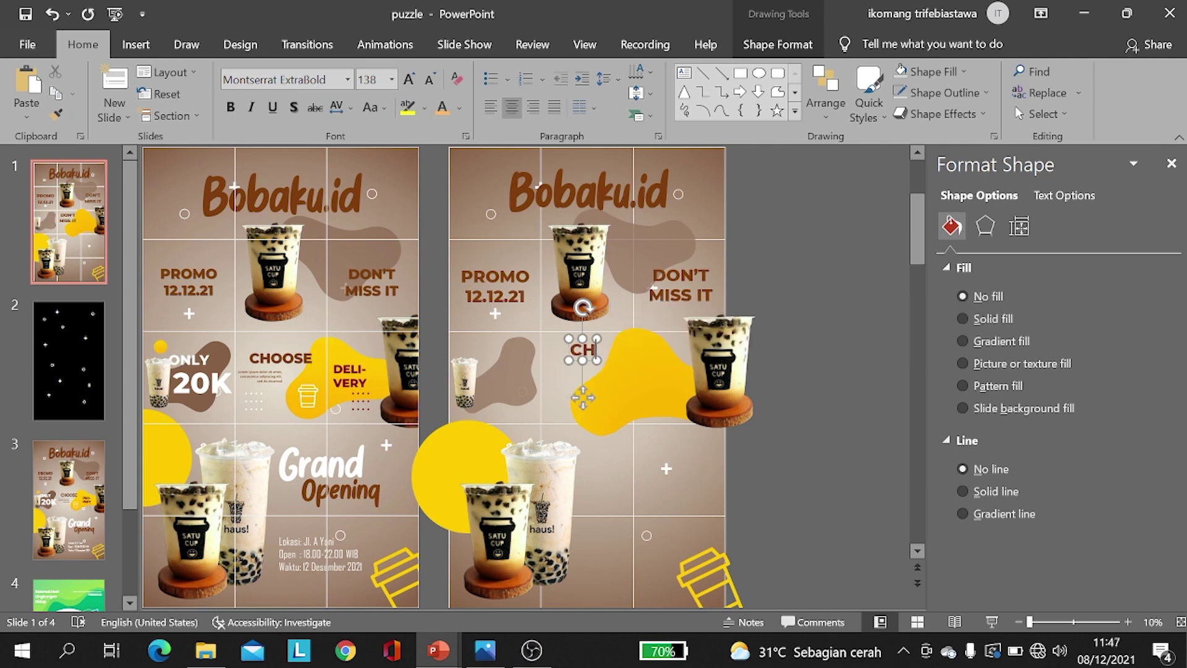
{"action": "type", "text": "OOSE"}
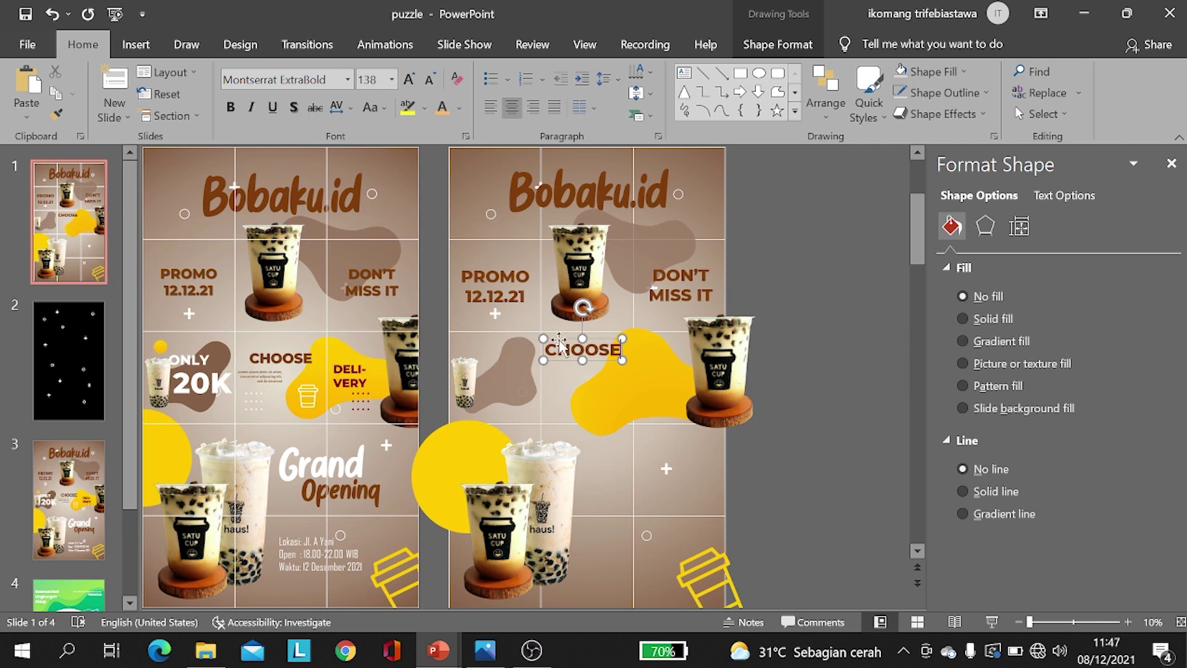
{"action": "left_click_drag", "start_coordinate": [594, 337], "coordinate": [594, 340]}
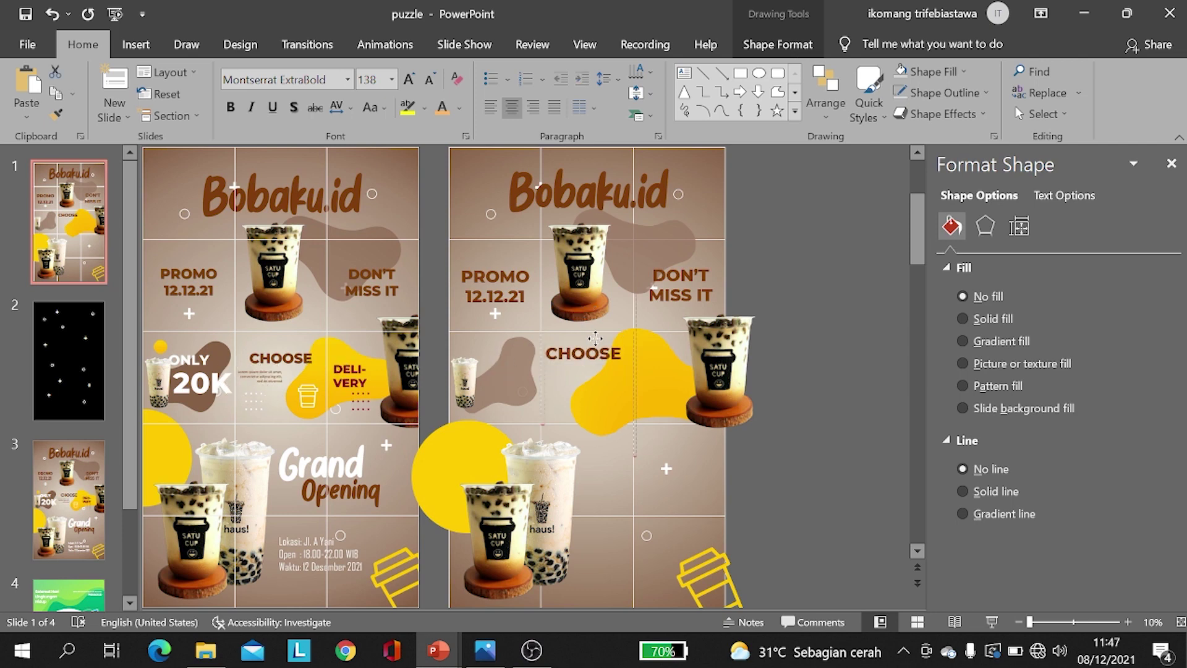
{"action": "left_click", "coordinate": [635, 377]}
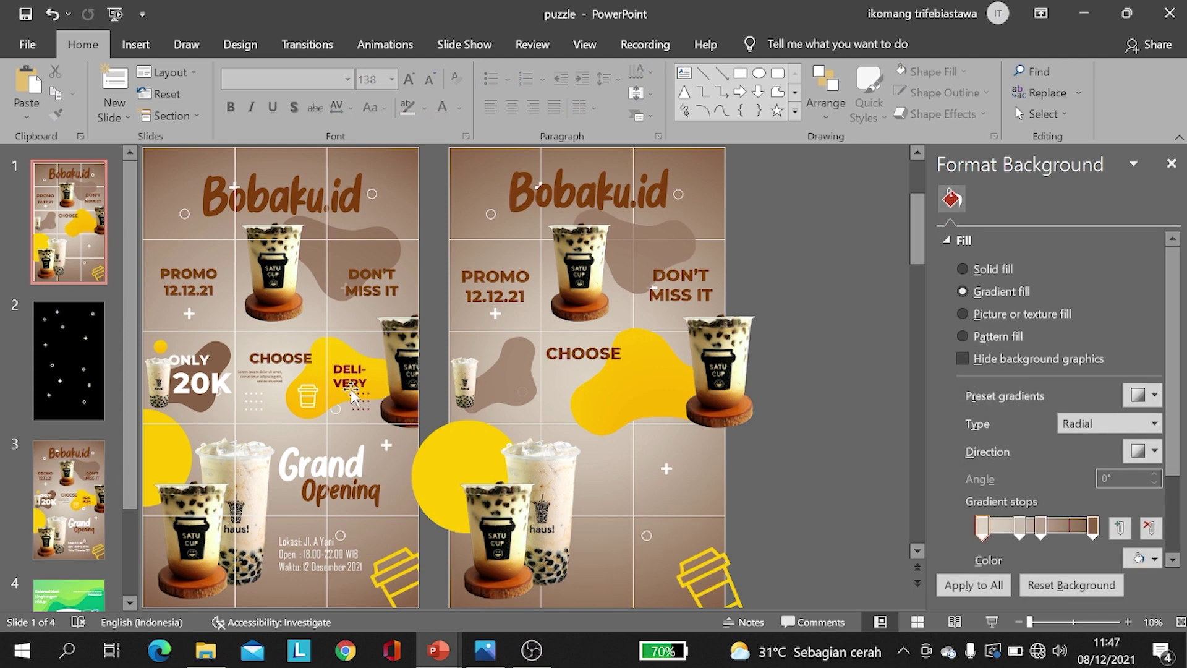
Step: Duplicate the yellow cup icon, rotate the copy upright and shrink it
{"action": "left_click", "coordinate": [708, 566]}
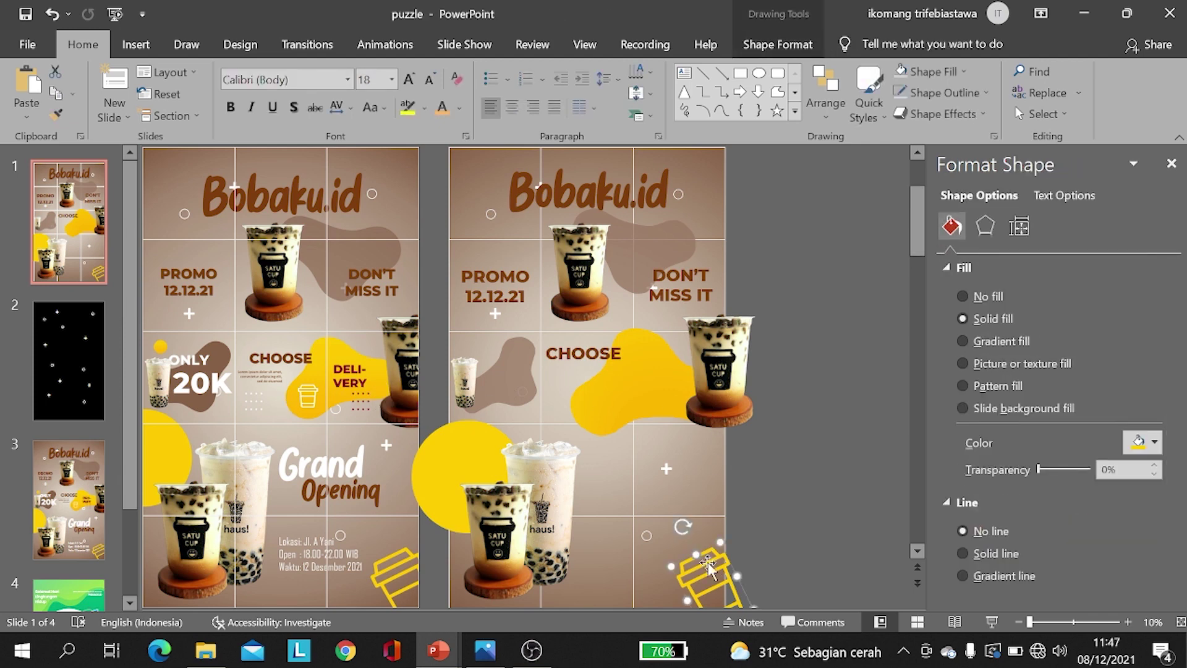
{"action": "scroll", "coordinate": [708, 565], "scroll_direction": "down", "scroll_amount": 1}
{"action": "left_click_drag", "start_coordinate": [709, 553], "coordinate": [775, 427]}
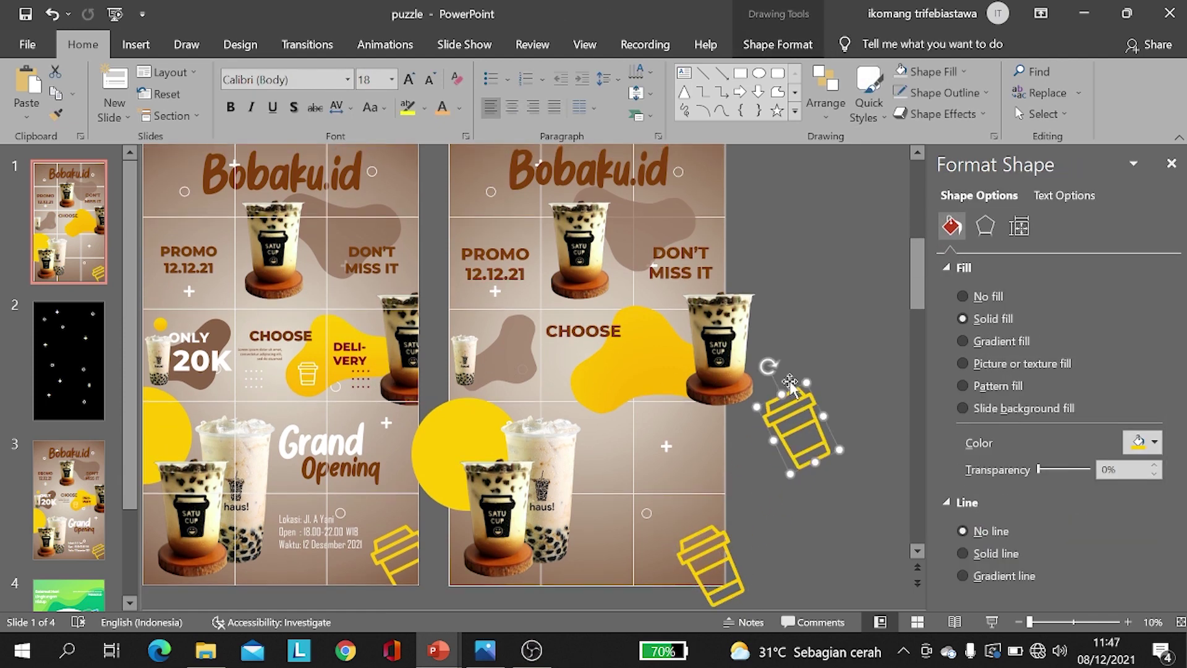
{"action": "left_click_drag", "start_coordinate": [764, 359], "coordinate": [800, 363]}
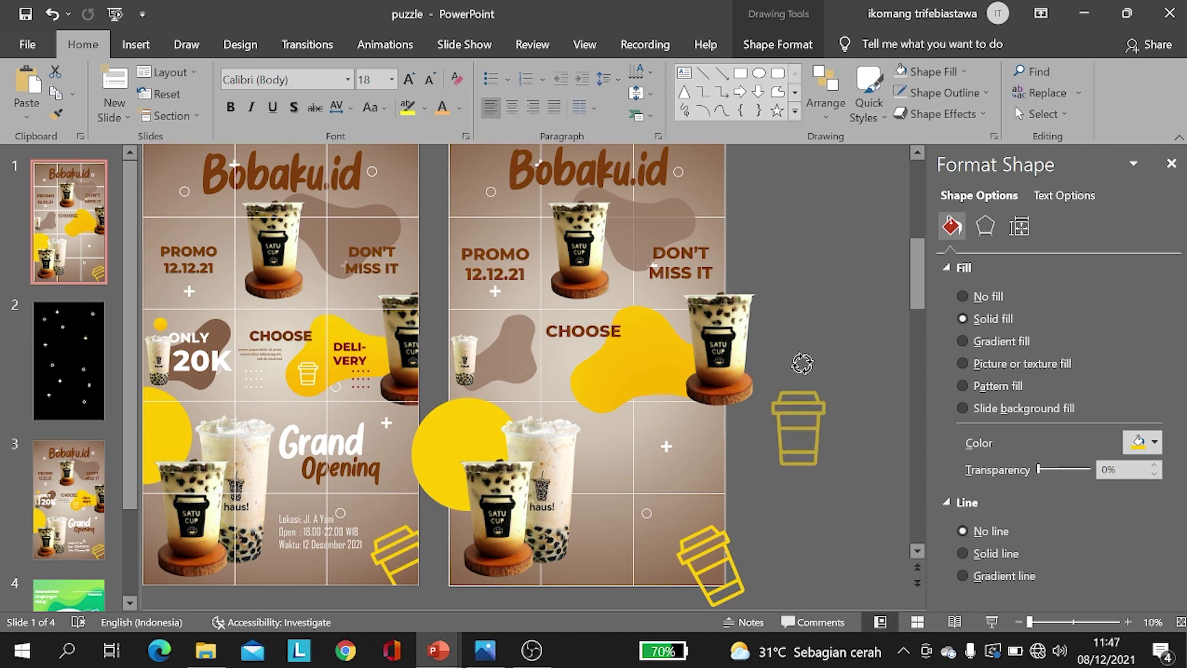
{"action": "left_click_drag", "start_coordinate": [824, 461], "coordinate": [803, 421]}
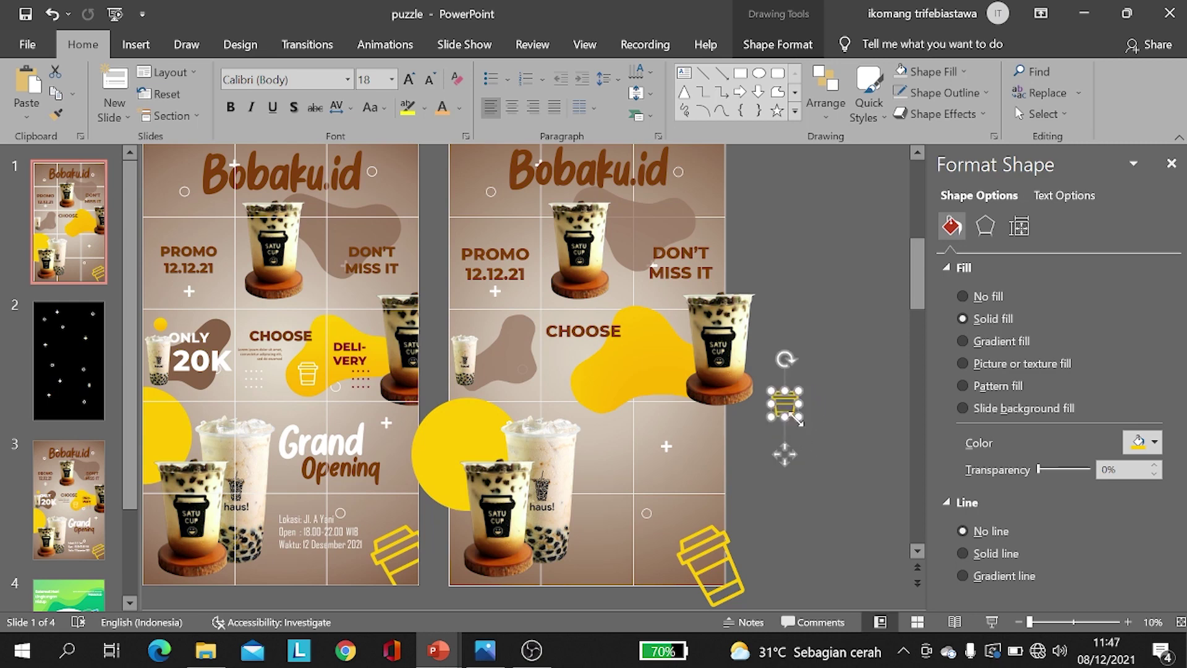
{"action": "left_click_drag", "start_coordinate": [803, 421], "coordinate": [788, 430]}
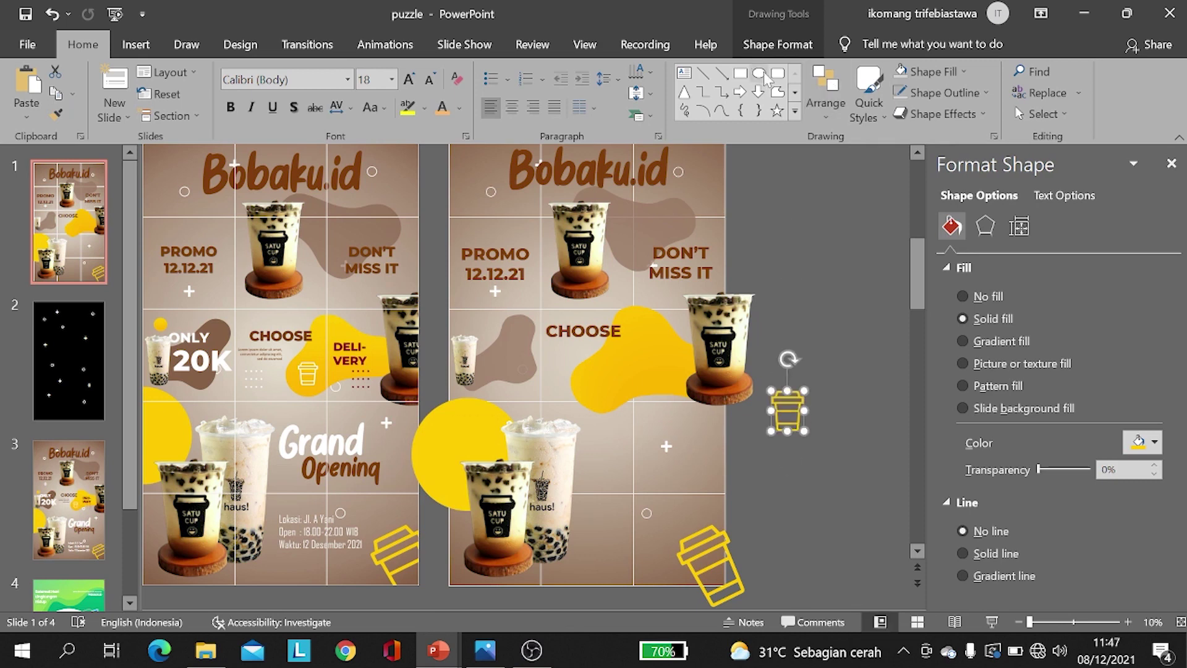
Step: Fill the small cup white and place it on the yellow blob below CHOOSE
{"action": "left_click", "coordinate": [778, 44]}
{"action": "left_click", "coordinate": [518, 73]}
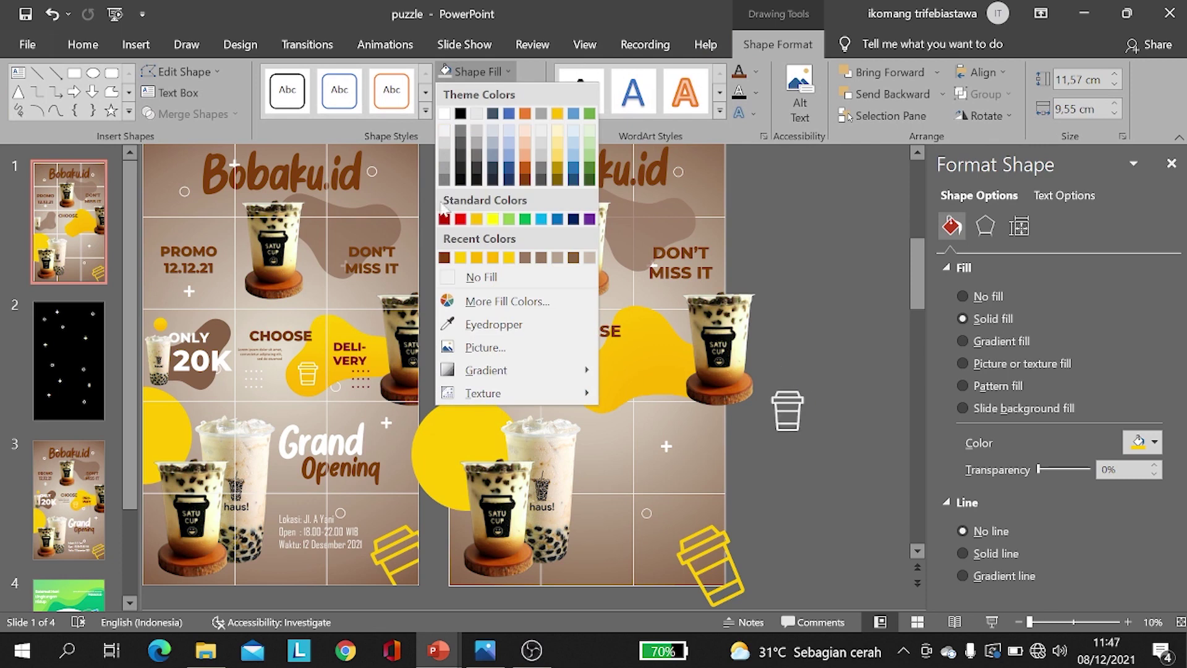
{"action": "left_click", "coordinate": [446, 114]}
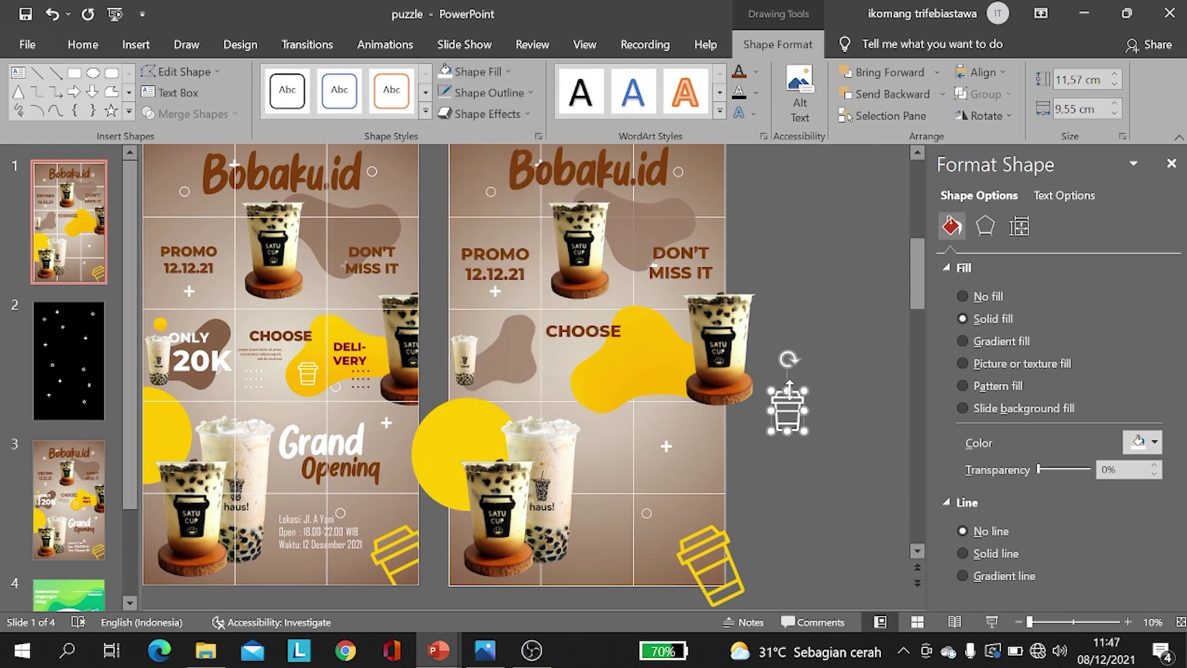
{"action": "mouse_move", "coordinate": [785, 393]}
{"action": "left_mouse_down"}
{"action": "mouse_move", "coordinate": [614, 376]}
{"action": "mouse_move", "coordinate": [787, 398]}
{"action": "left_mouse_up"}
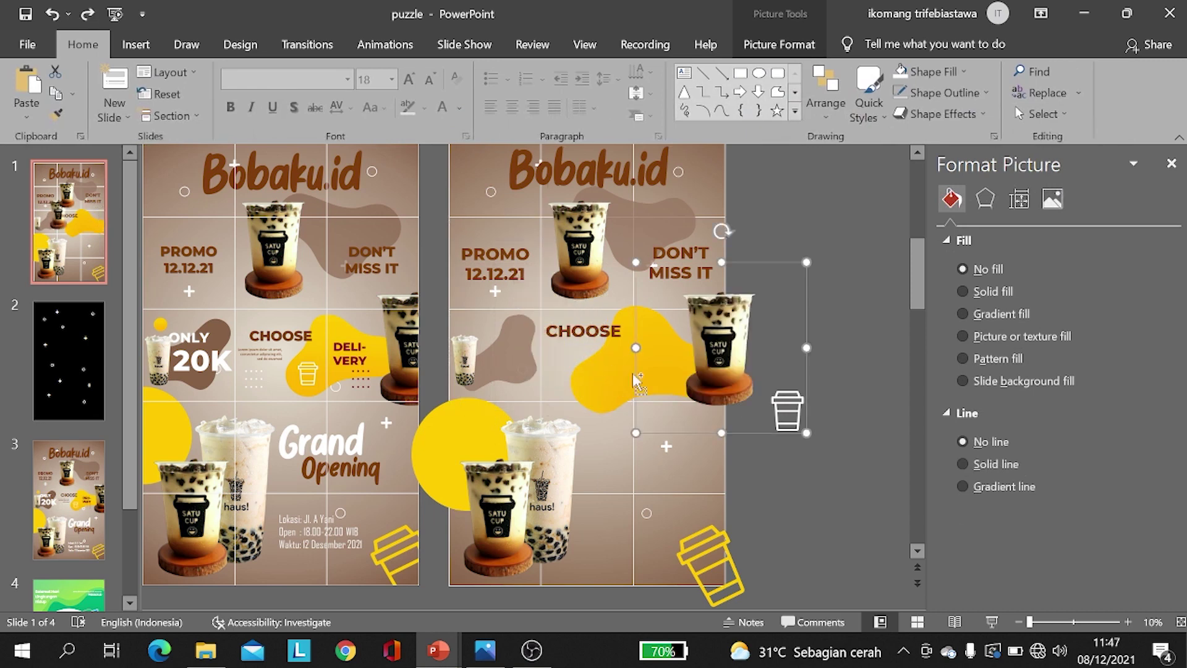
{"action": "left_click", "coordinate": [832, 488]}
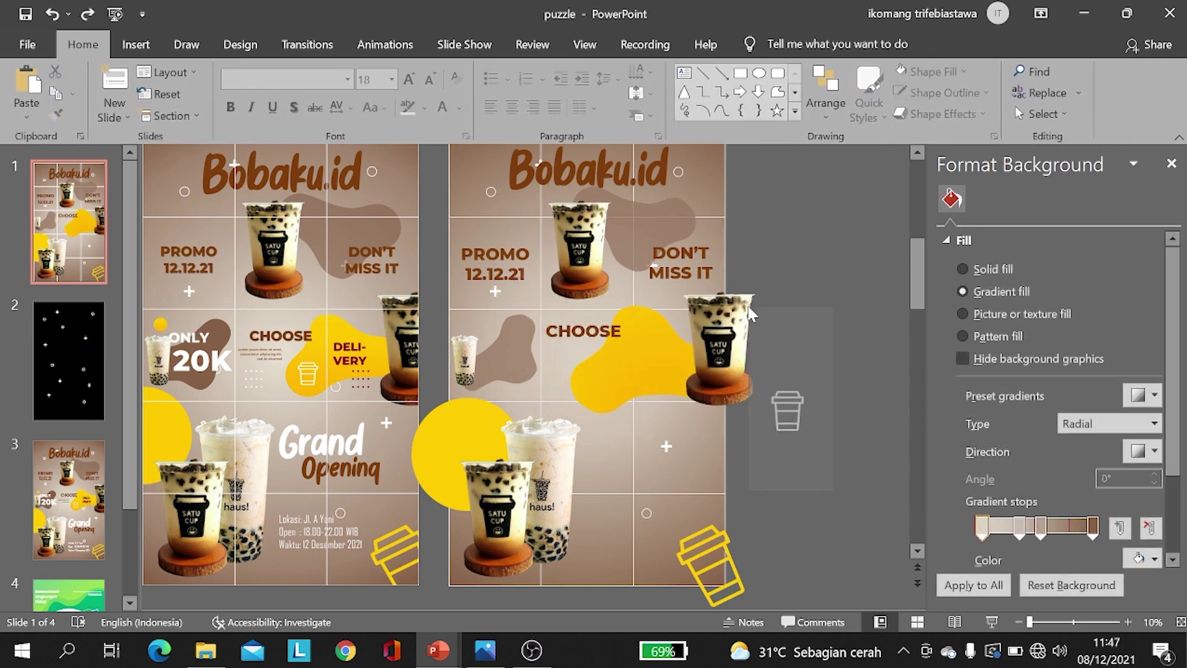
{"action": "left_click", "coordinate": [790, 426]}
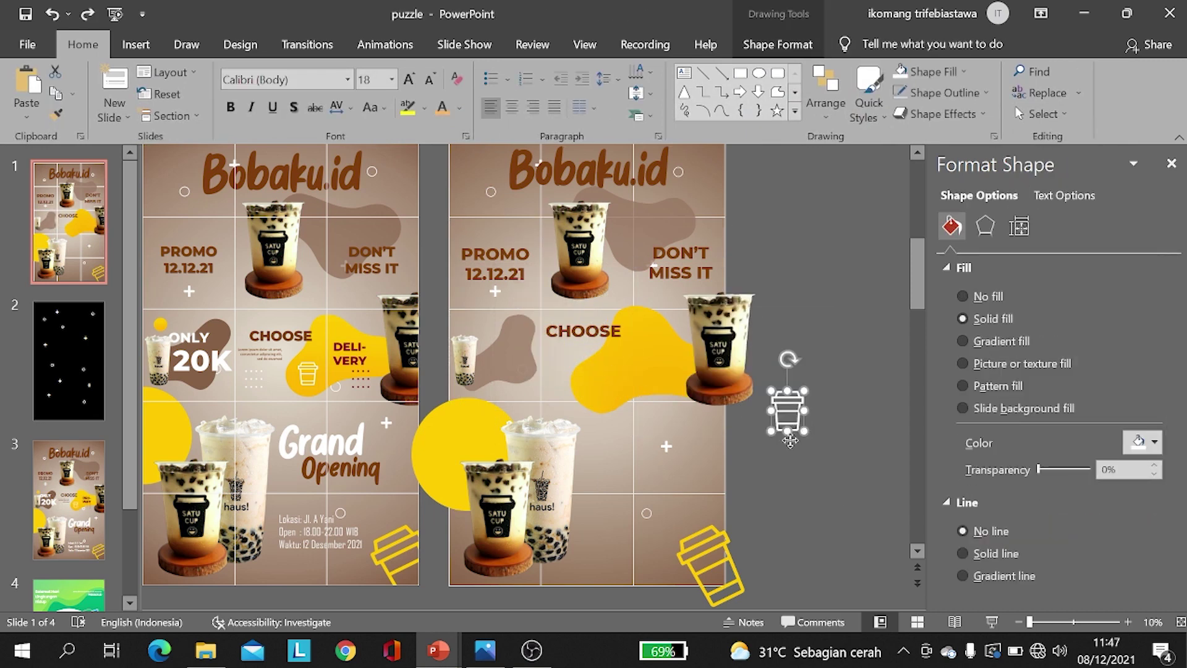
{"action": "left_click_drag", "start_coordinate": [793, 435], "coordinate": [621, 387]}
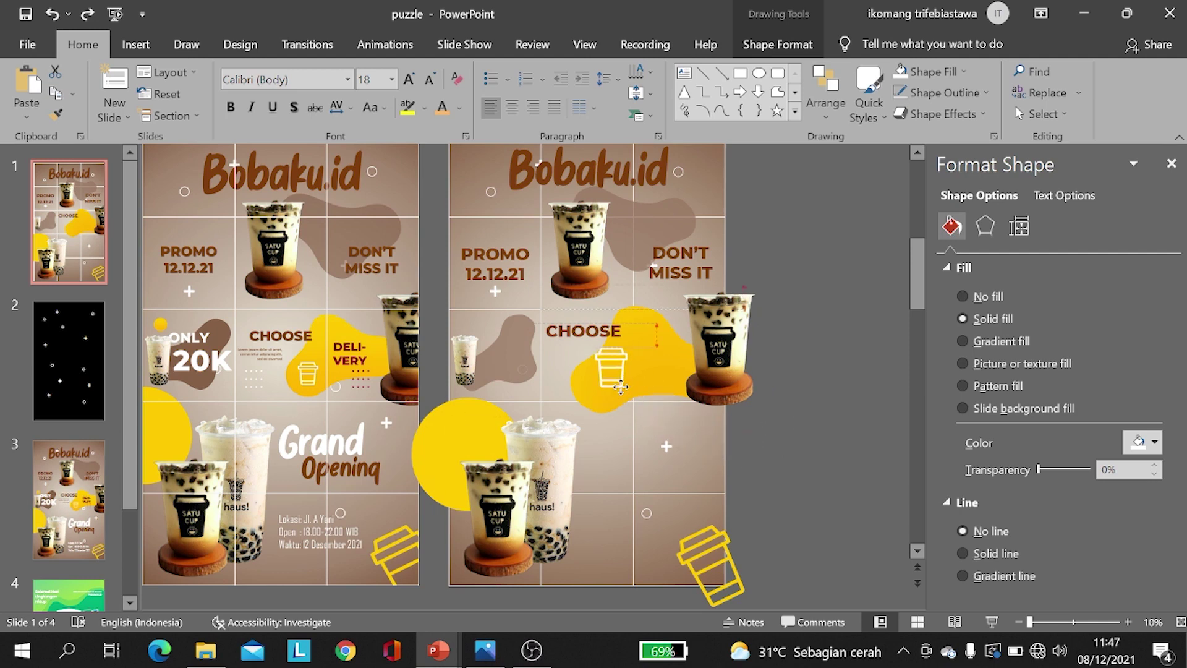
{"action": "left_click", "coordinate": [840, 332]}
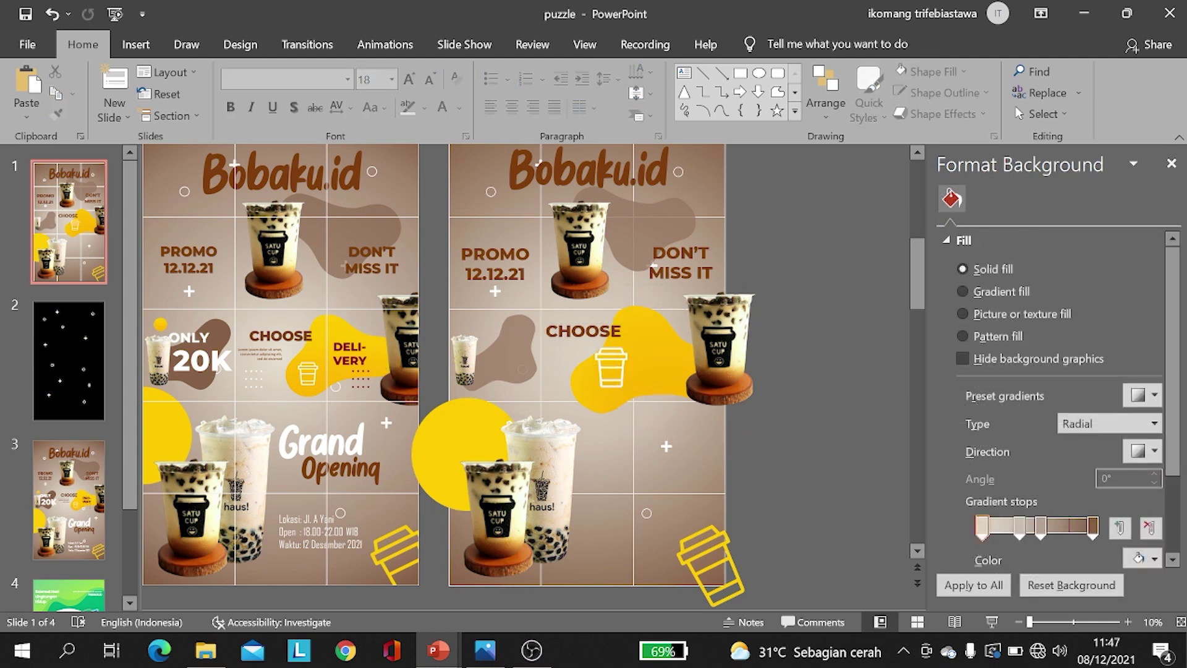
Step: Copy the CHOOSE text box and retype it as two lines, DELI- and VERY
{"action": "left_click", "coordinate": [583, 326]}
{"action": "left_click_drag", "start_coordinate": [583, 322], "coordinate": [796, 434]}
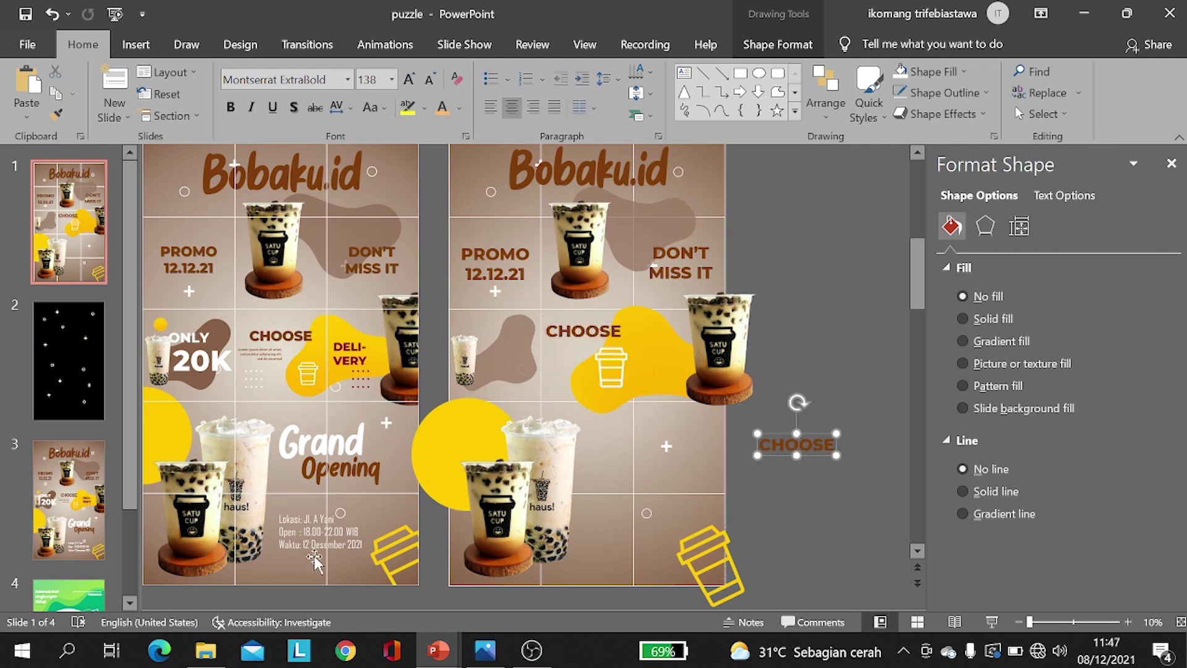
{"action": "left_click_drag", "start_coordinate": [757, 444], "coordinate": [834, 444]}
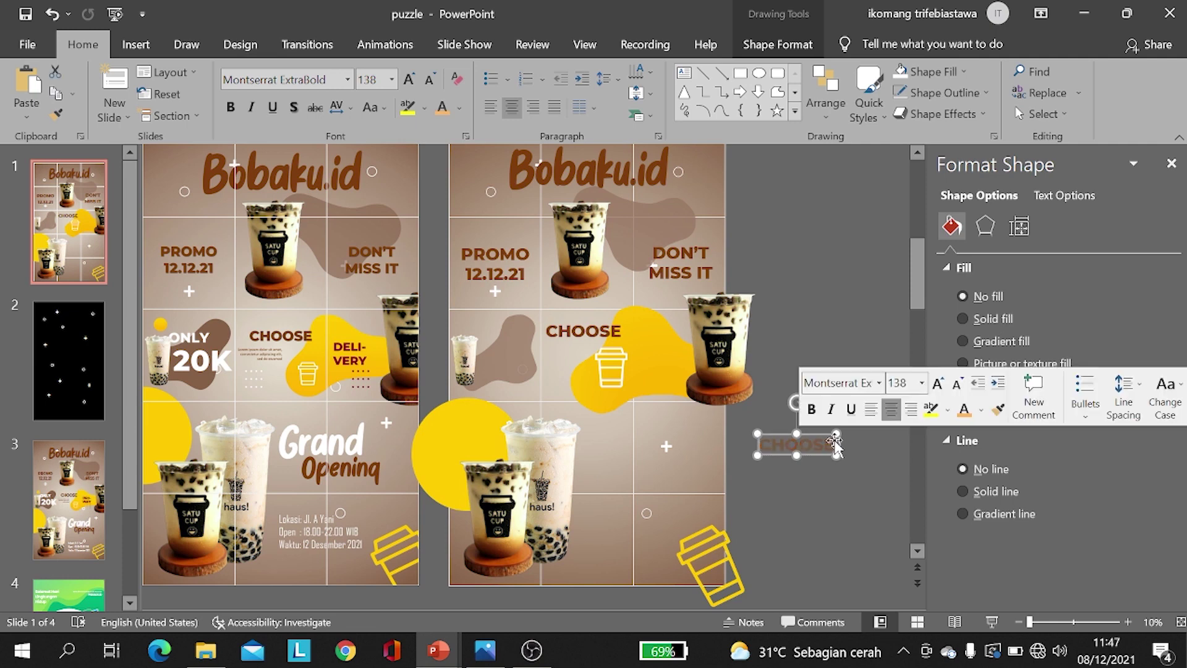
{"action": "key", "text": "Delete"}
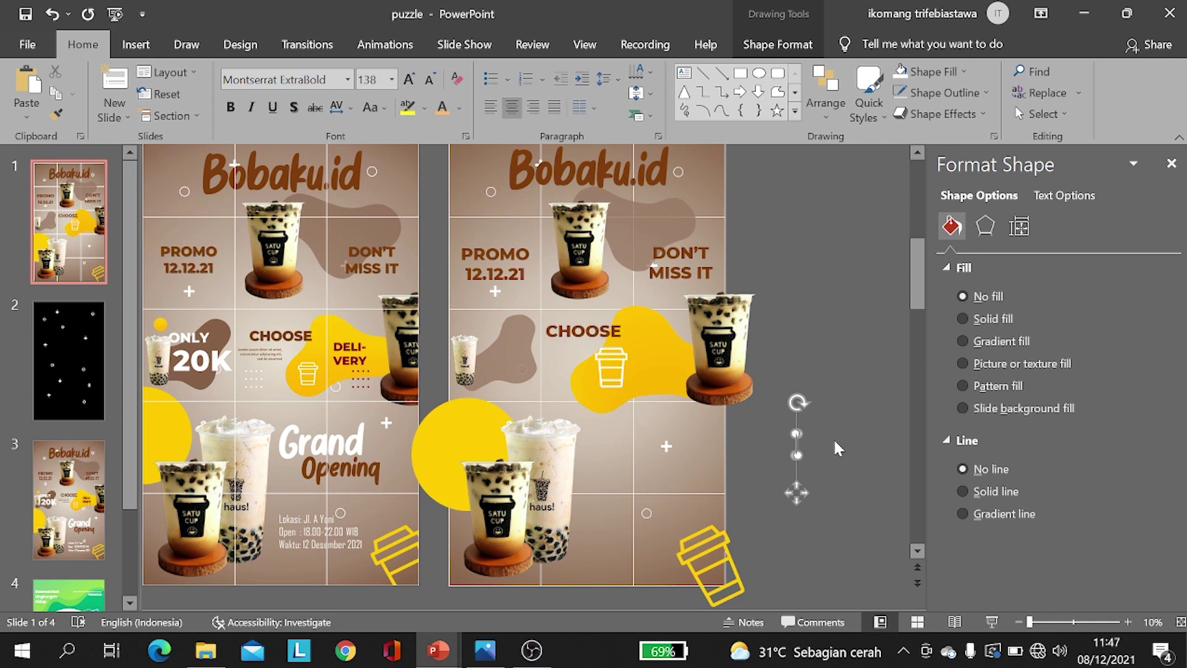
{"action": "type", "text": "DE"}
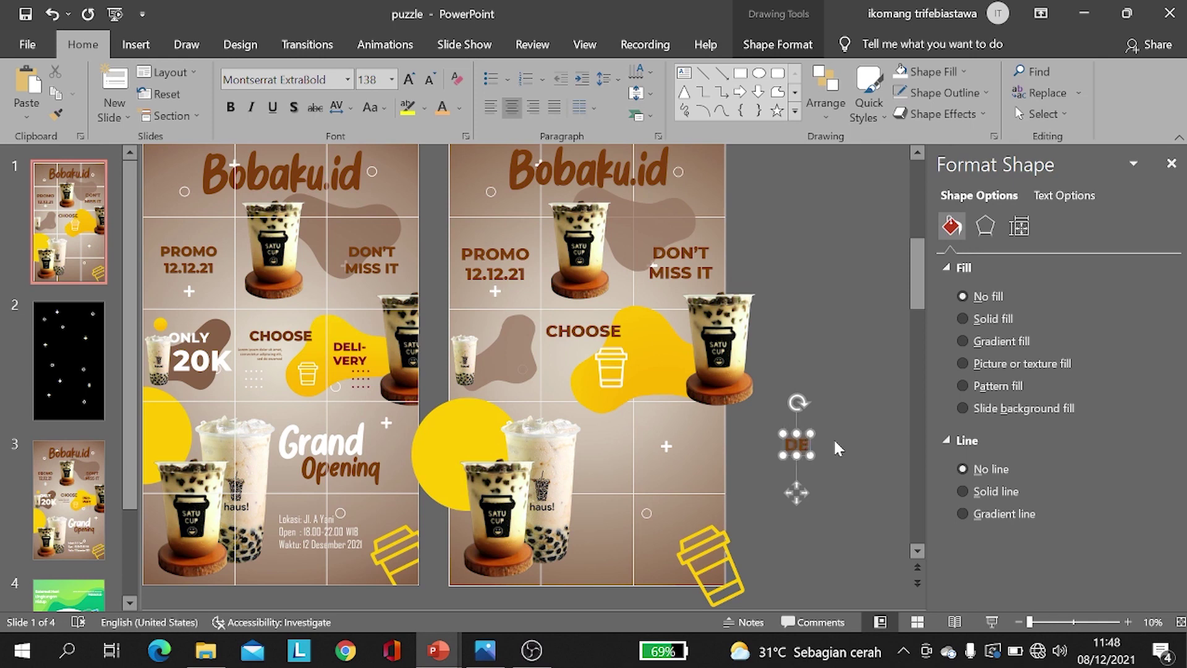
{"action": "type", "text": "LI-"}
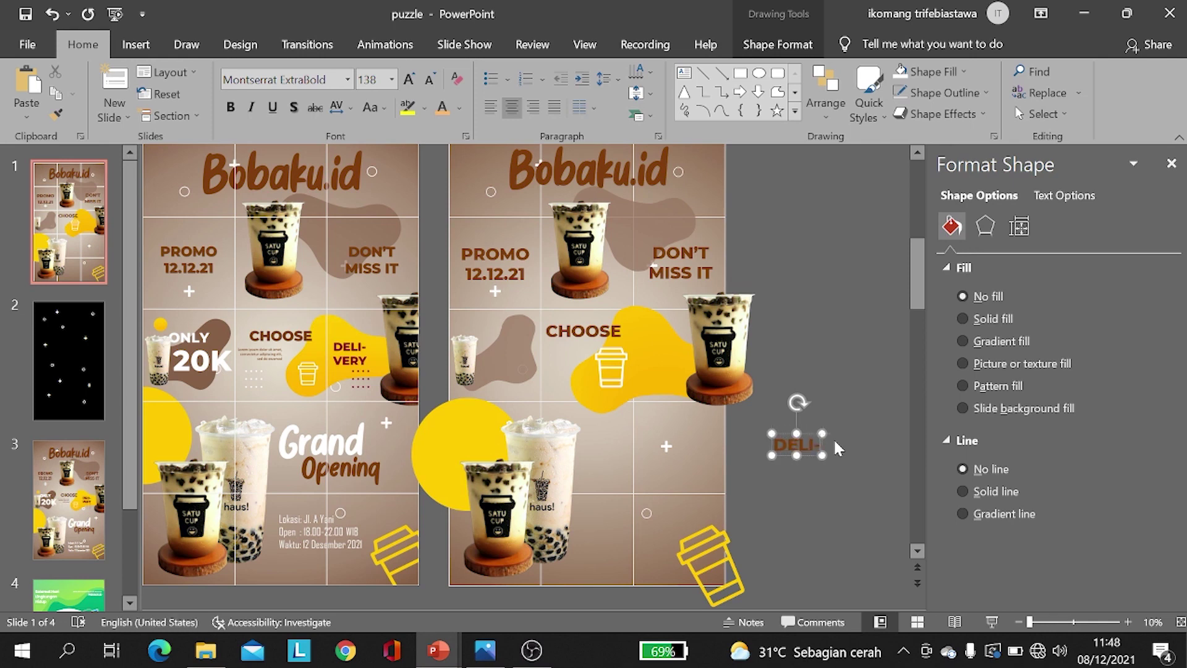
{"action": "key", "text": "Return"}
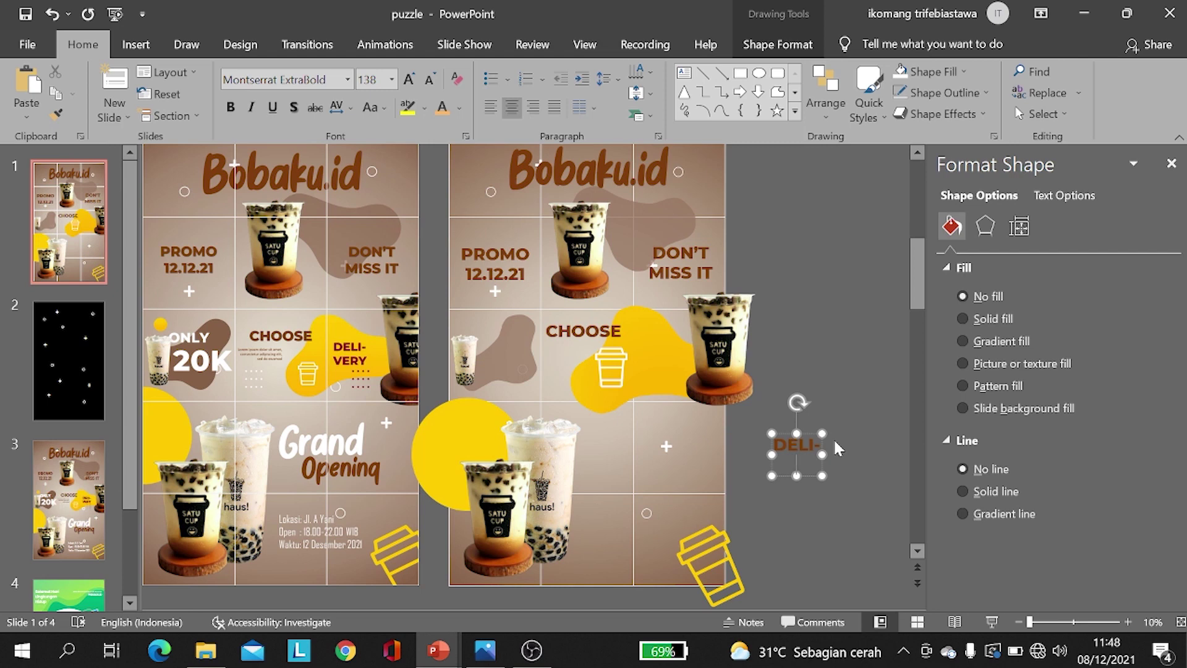
{"action": "type", "text": "VERY"}
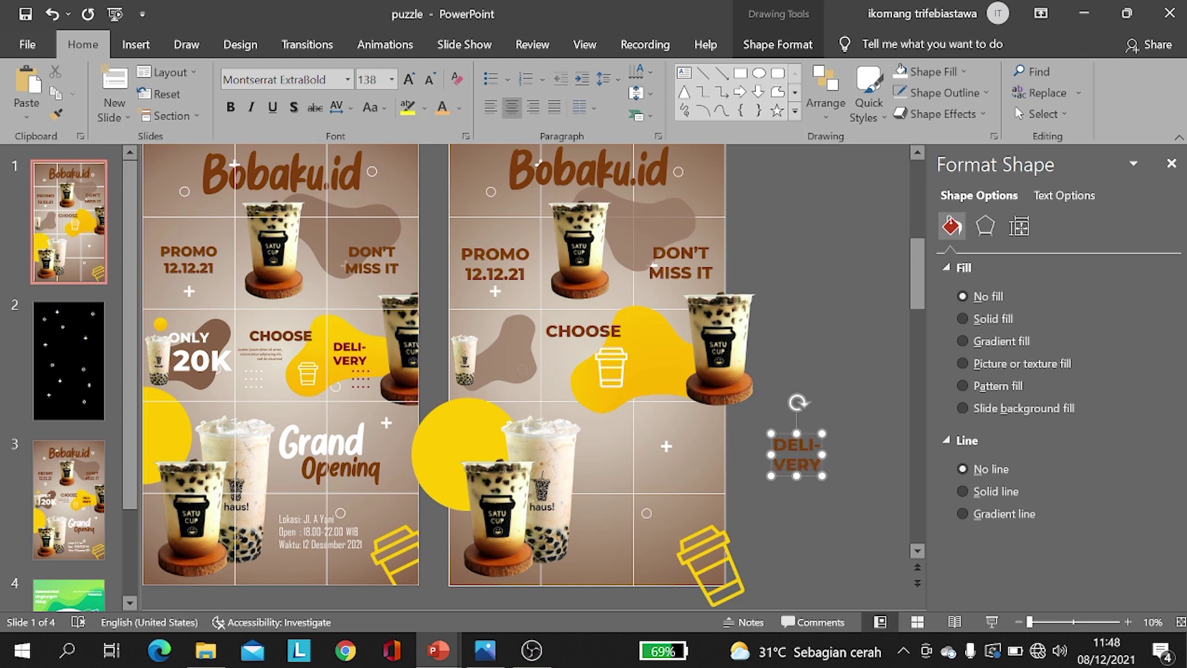
Step: Set DELI-VERY to size 115 and position it beside the white cup icon
{"action": "left_click", "coordinate": [429, 79]}
{"action": "left_click", "coordinate": [429, 79]}
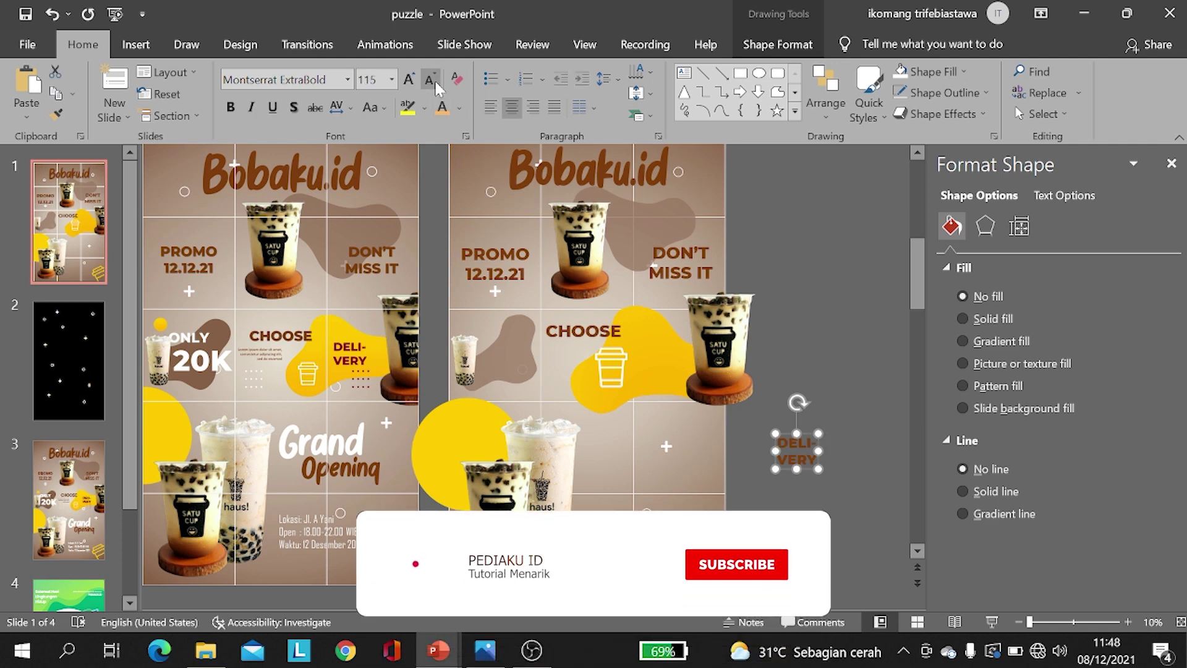
{"action": "mouse_move", "coordinate": [795, 434]}
{"action": "left_mouse_down"}
{"action": "mouse_move", "coordinate": [760, 447]}
{"action": "mouse_move", "coordinate": [671, 332]}
{"action": "left_mouse_up"}
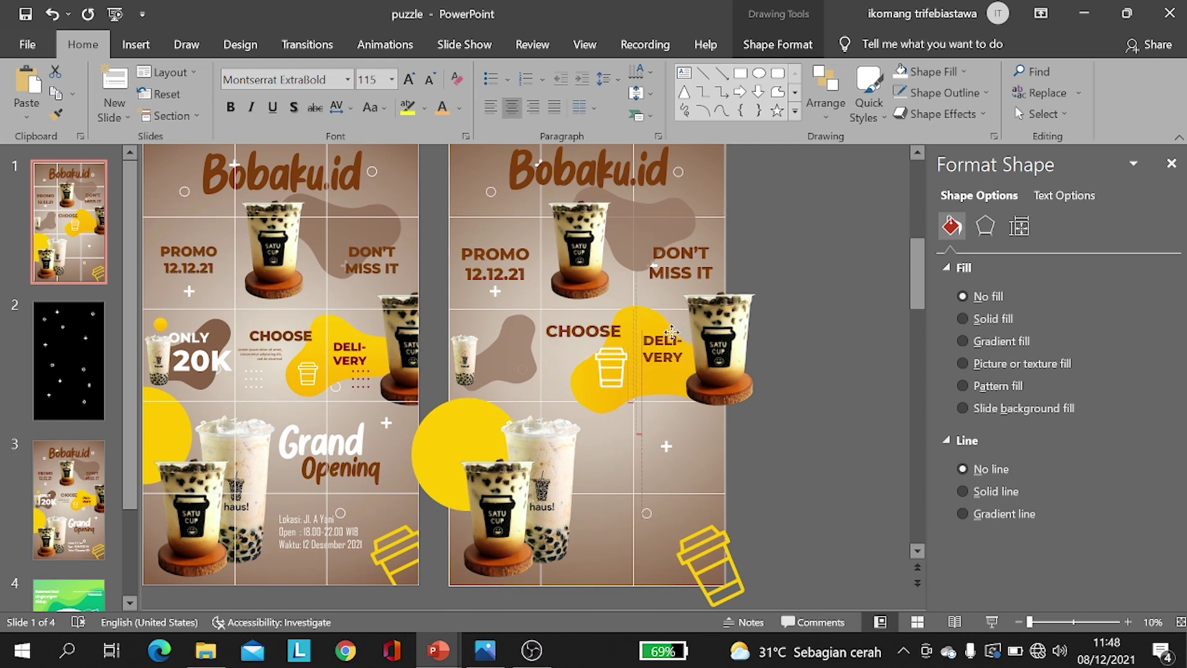
{"action": "left_click_drag", "start_coordinate": [672, 333], "coordinate": [673, 338]}
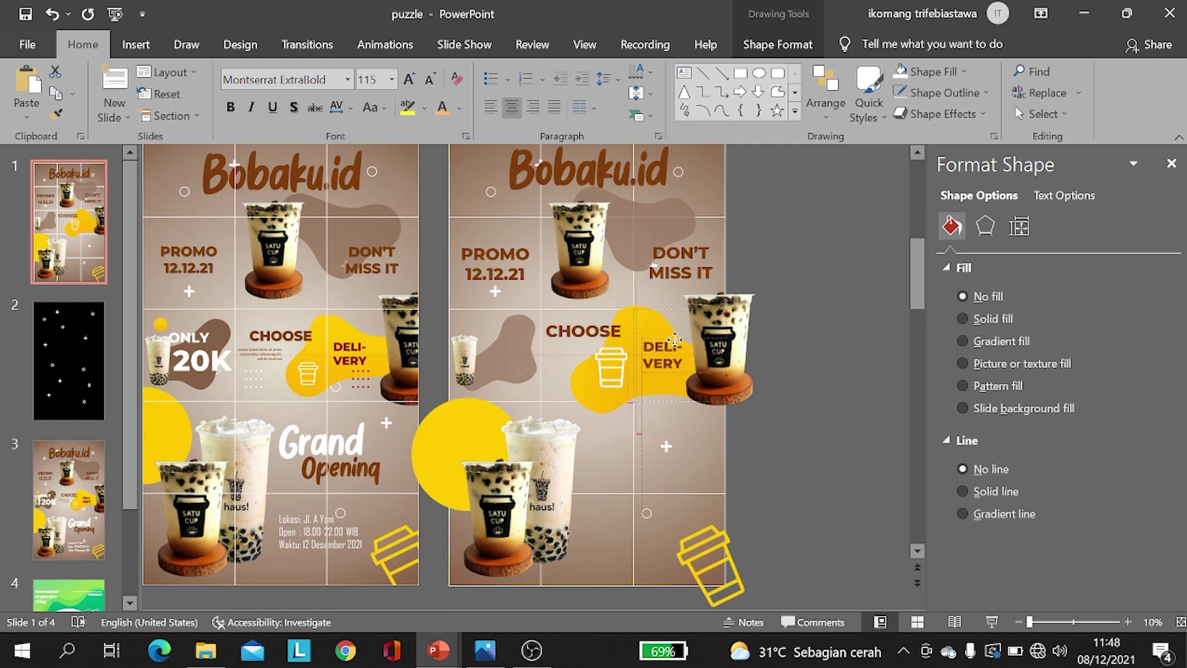
{"action": "left_click", "coordinate": [429, 79]}
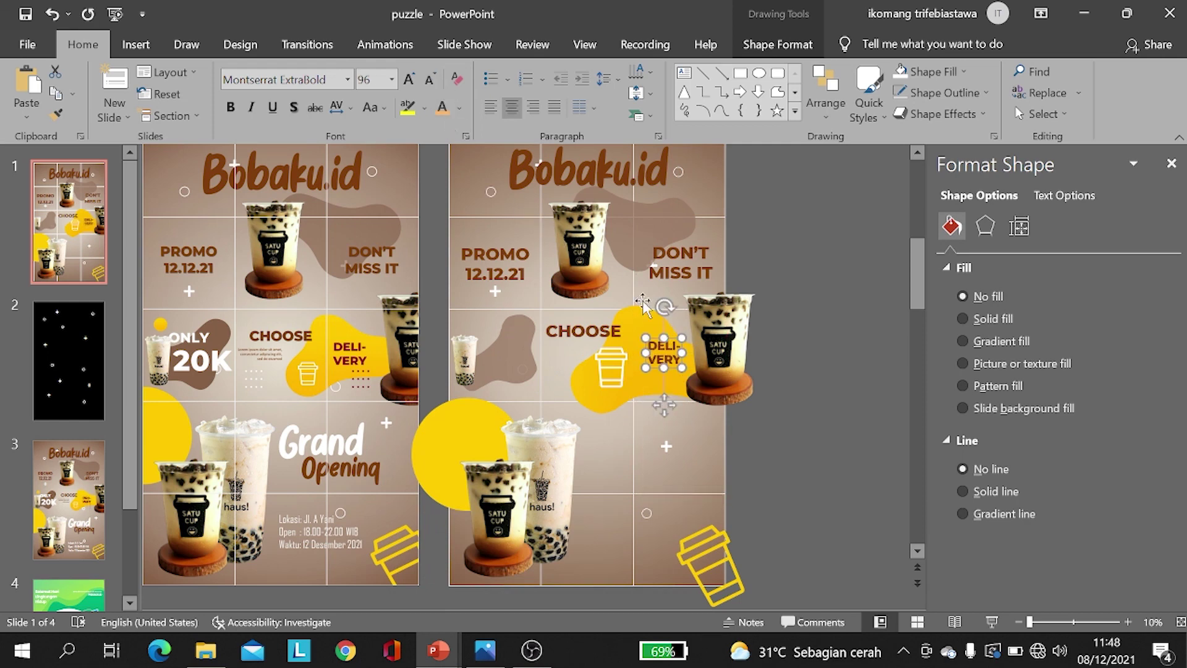
{"action": "left_click", "coordinate": [408, 79]}
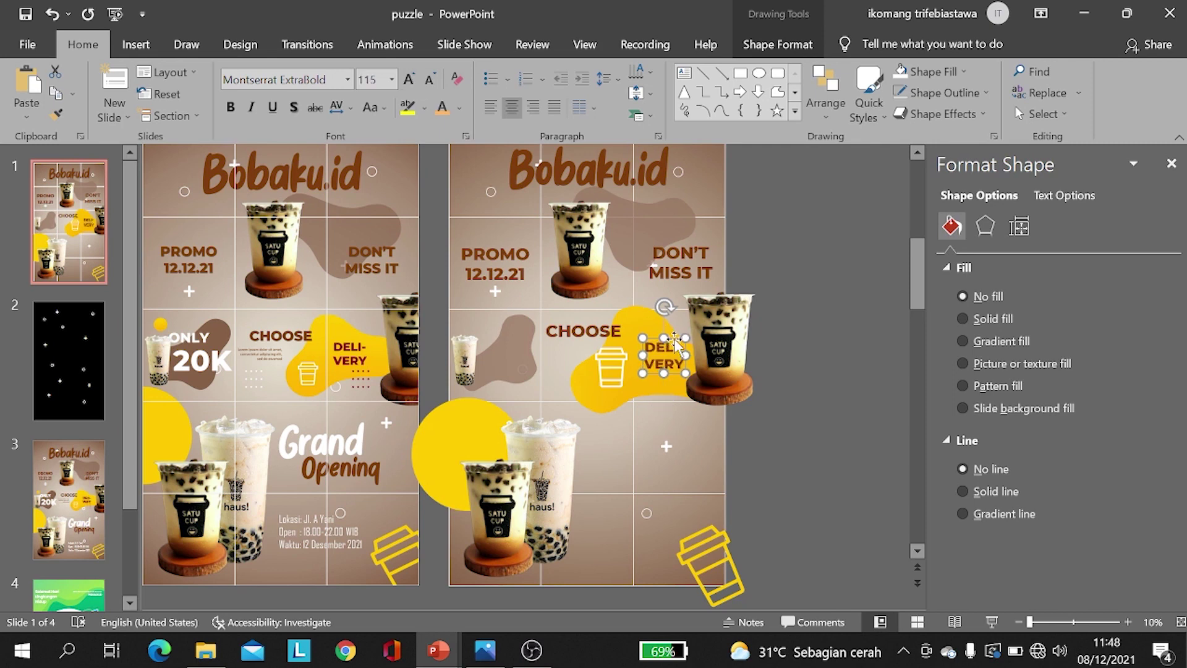
{"action": "left_click_drag", "start_coordinate": [673, 339], "coordinate": [673, 336]}
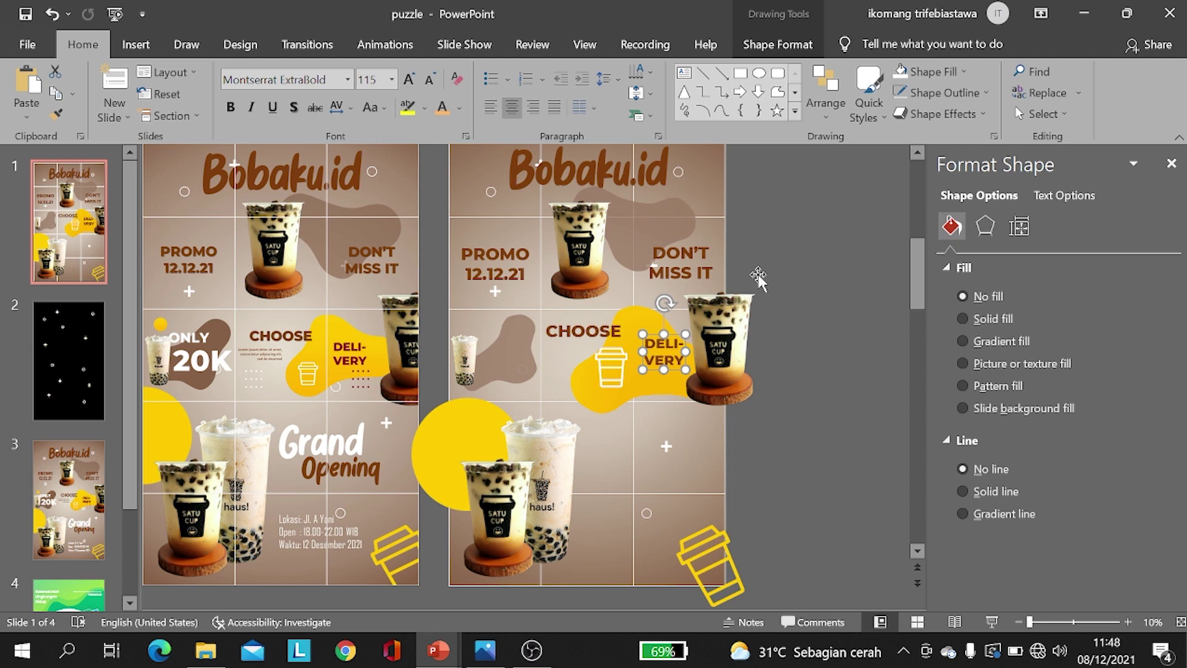
{"action": "left_click", "coordinate": [758, 277]}
{"action": "left_click", "coordinate": [788, 220]}
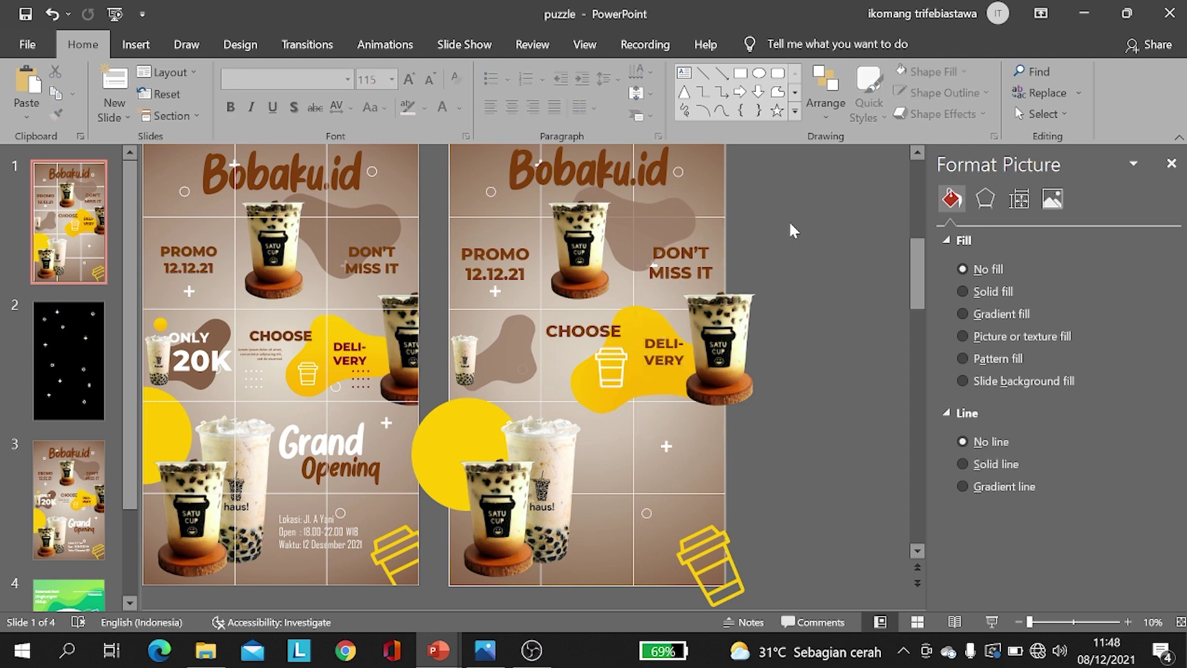
{"action": "left_click", "coordinate": [680, 266]}
Step: Retype a copy of the CHOOSE text as two lines, ONLY and 20K
{"action": "left_click", "coordinate": [797, 371]}
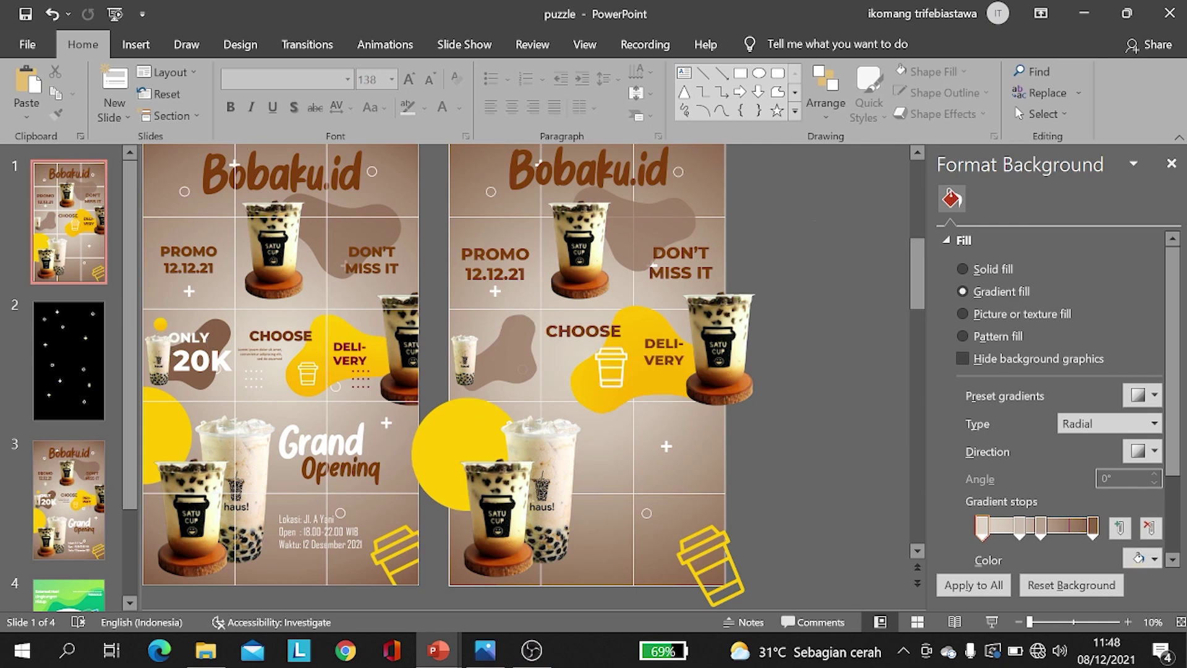
{"action": "left_click", "coordinate": [583, 327]}
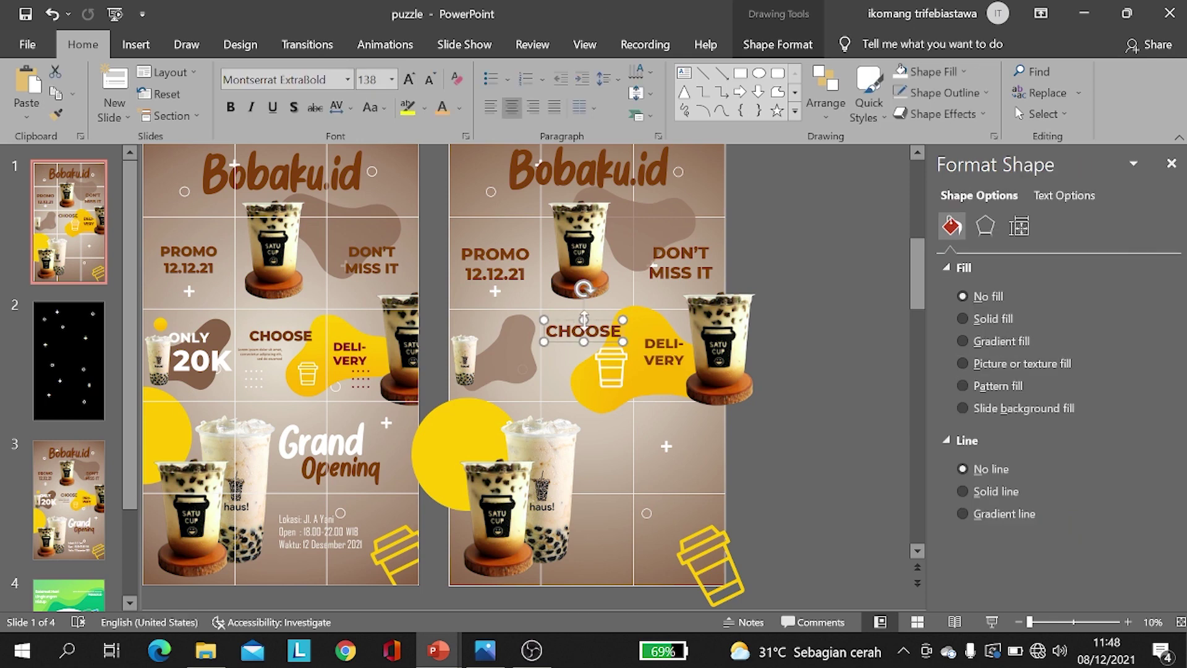
{"action": "left_click_drag", "start_coordinate": [583, 318], "coordinate": [483, 400]}
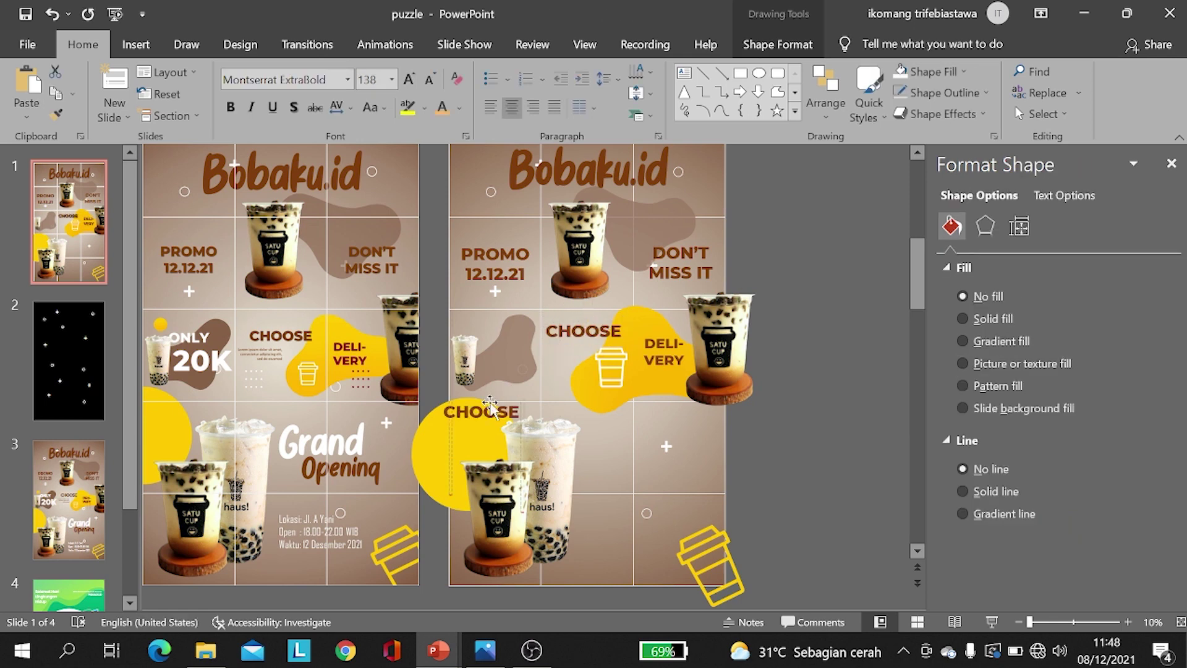
{"action": "double_click", "coordinate": [482, 408]}
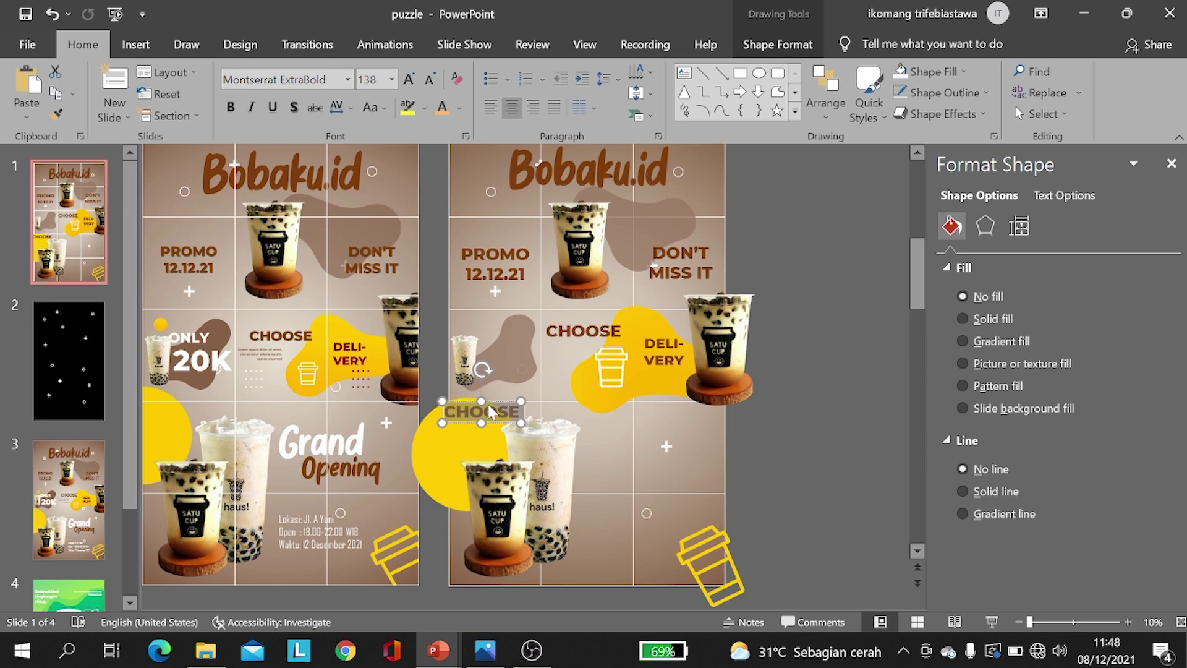
{"action": "type", "text": "ONLY"}
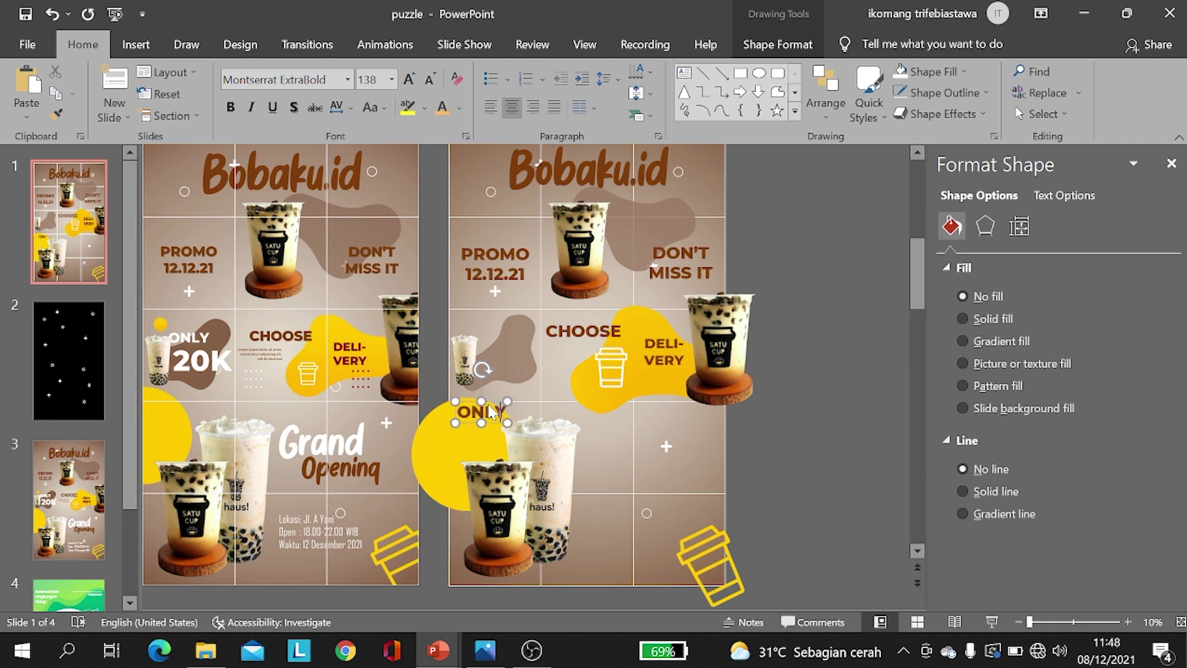
{"action": "key", "text": "Return"}
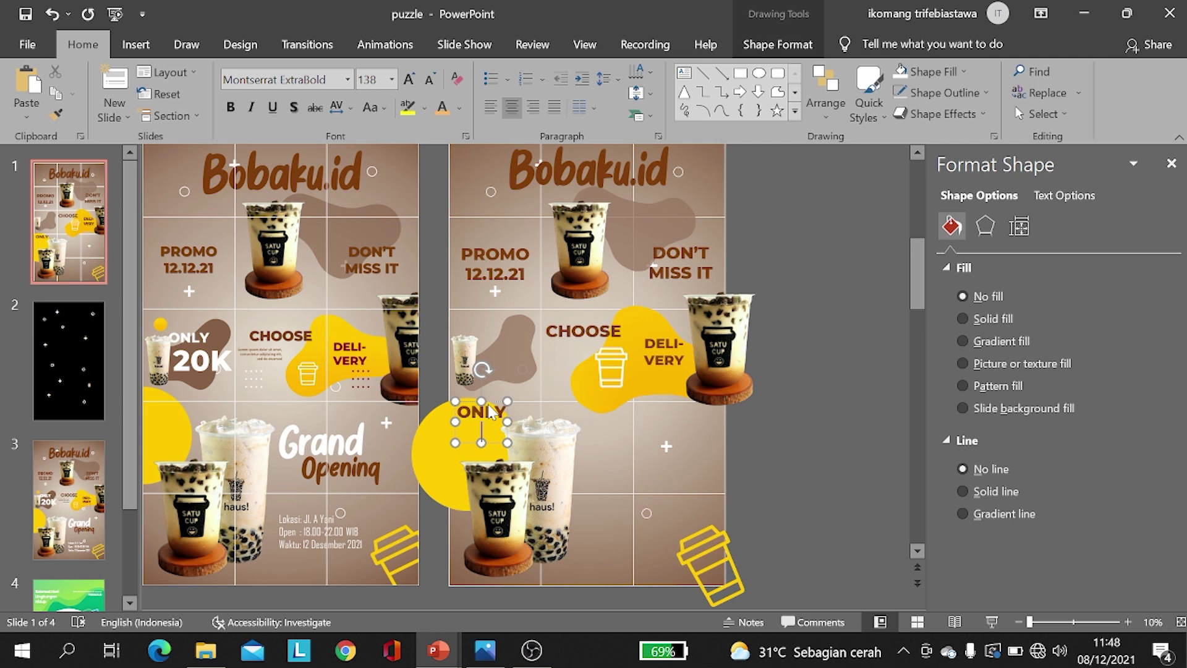
{"action": "type", "text": "20"}
{"action": "type", "text": "K"}
{"action": "left_click", "coordinate": [479, 401]}
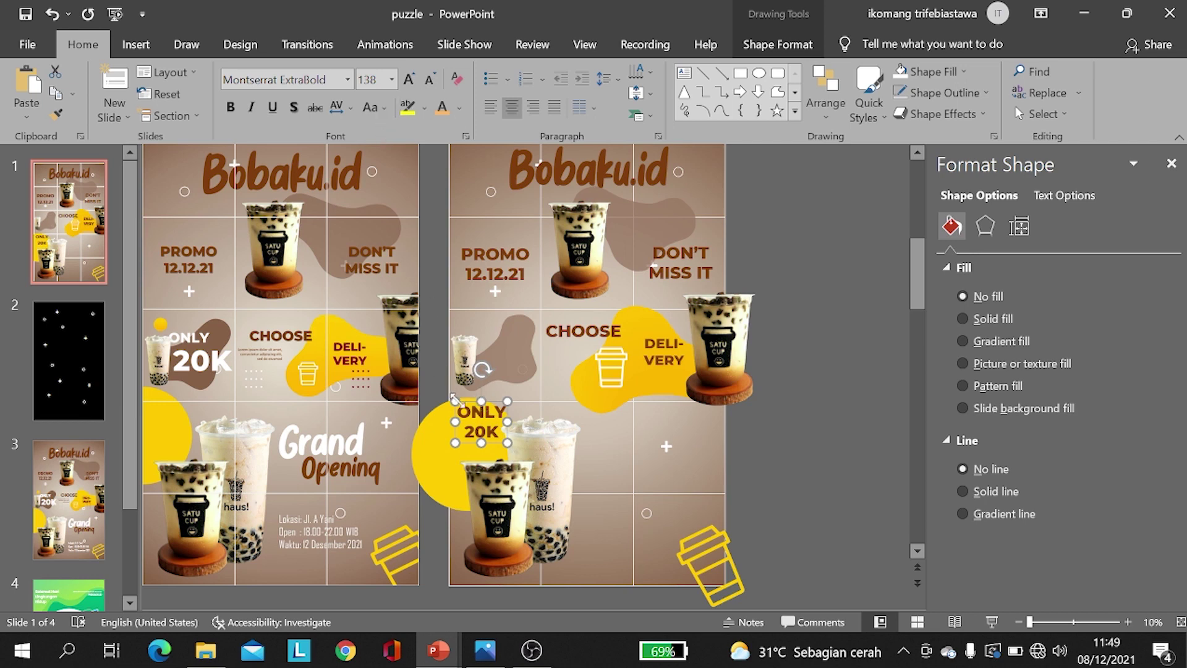
Step: Enlarge the ONLY 20K text three sizes and nudge it beside CHOOSE
{"action": "key", "text": "ctrl+a"}
{"action": "left_click", "coordinate": [409, 80]}
{"action": "left_click", "coordinate": [409, 79]}
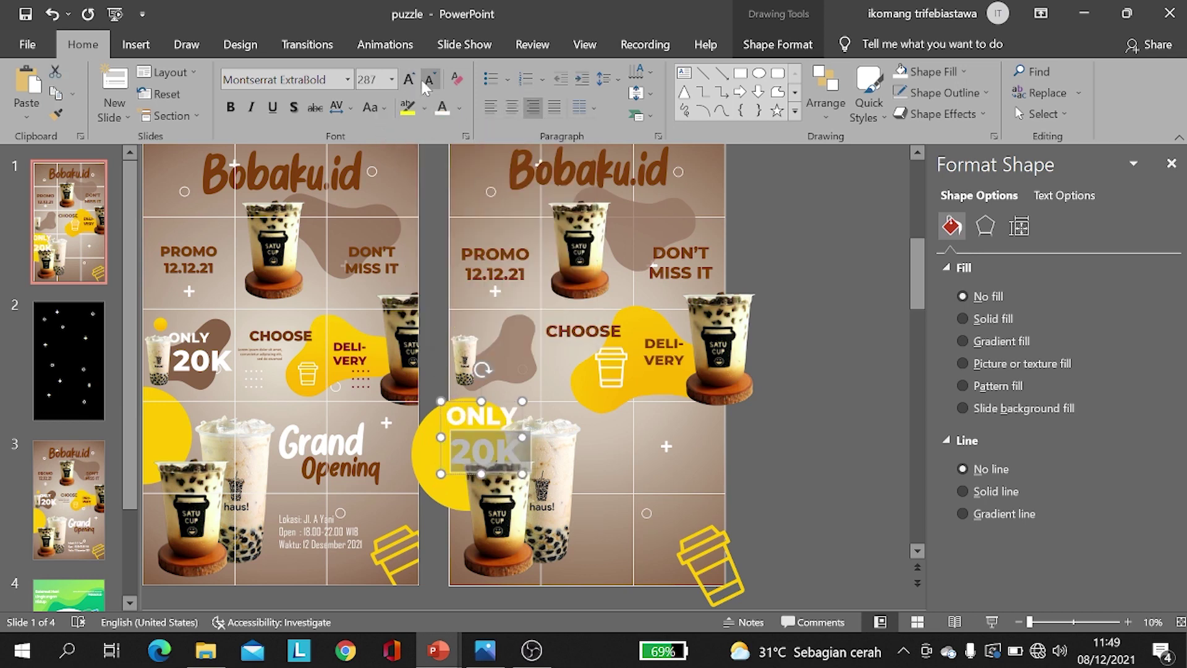
{"action": "left_click", "coordinate": [408, 79]}
{"action": "left_click_drag", "start_coordinate": [429, 452], "coordinate": [447, 425]}
Step: Retype the copied text box as Grand and move it up on the right poster
{"action": "left_click", "coordinate": [766, 371]}
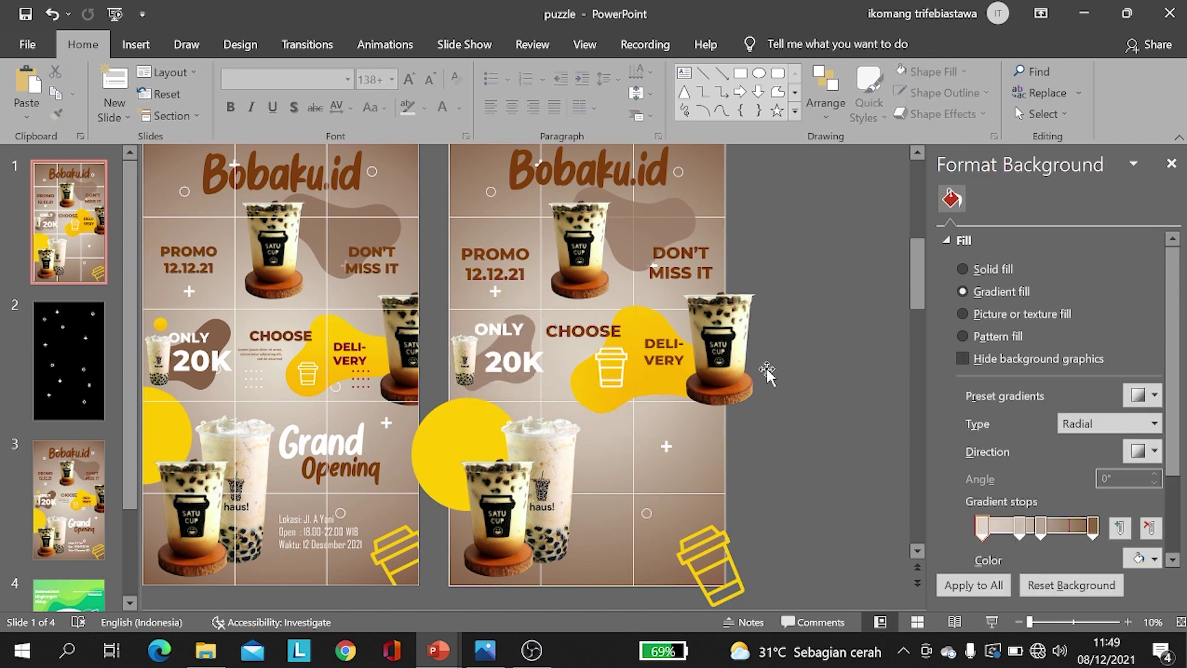
{"action": "scroll", "coordinate": [594, 188], "scroll_direction": "up", "scroll_amount": 2}
{"action": "left_click", "coordinate": [595, 188]}
{"action": "scroll", "coordinate": [594, 189], "scroll_direction": "down", "scroll_amount": 1}
{"action": "left_click", "coordinate": [635, 494]}
{"action": "type", "text": "Grand"}
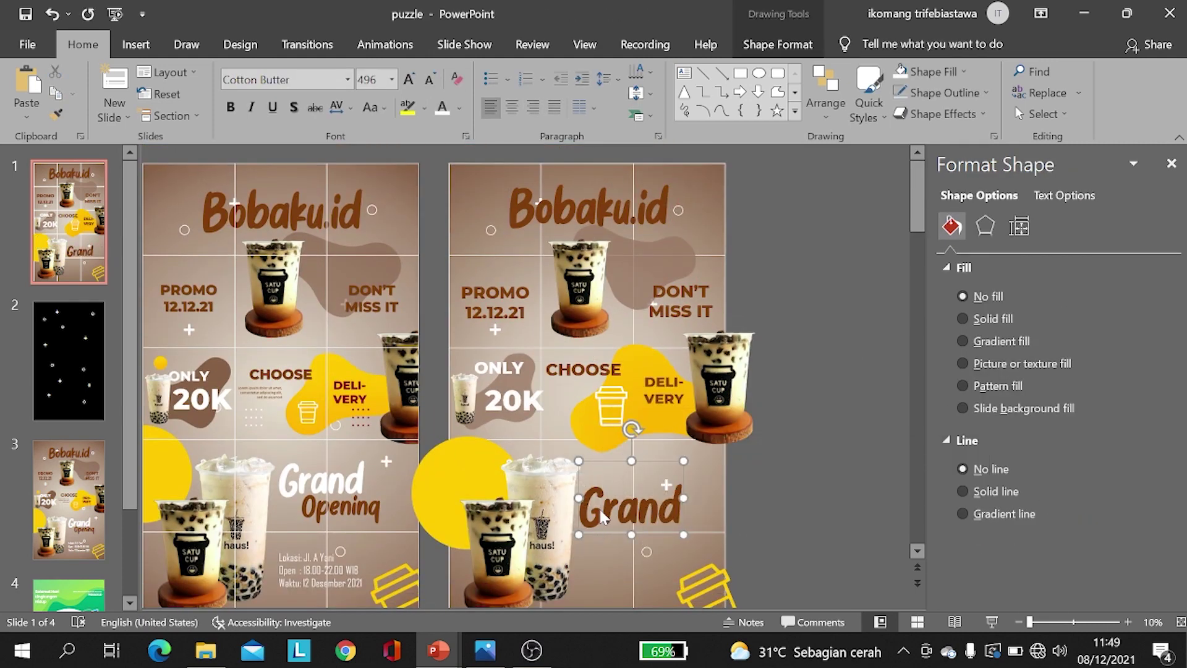
{"action": "key", "text": "Return"}
{"action": "type", "text": "Open"}
{"action": "key", "text": "ctrl+z"}
{"action": "key", "text": "ctrl+z"}
{"action": "key", "text": "ctrl+z"}
{"action": "mouse_move", "coordinate": [643, 464]}
{"action": "left_mouse_down"}
{"action": "mouse_move", "coordinate": [643, 440]}
{"action": "mouse_move", "coordinate": [741, 479]}
{"action": "mouse_move", "coordinate": [667, 457]}
{"action": "left_mouse_up"}
Step: Set the second title box to Opening and paste in the location and hours details
{"action": "scroll", "coordinate": [643, 441], "scroll_direction": "down", "scroll_amount": 1}
{"action": "type", "text": "Opening"}
{"action": "left_click", "coordinate": [458, 107]}
{"action": "left_click", "coordinate": [455, 281]}
{"action": "key", "text": "ctrl+v"}
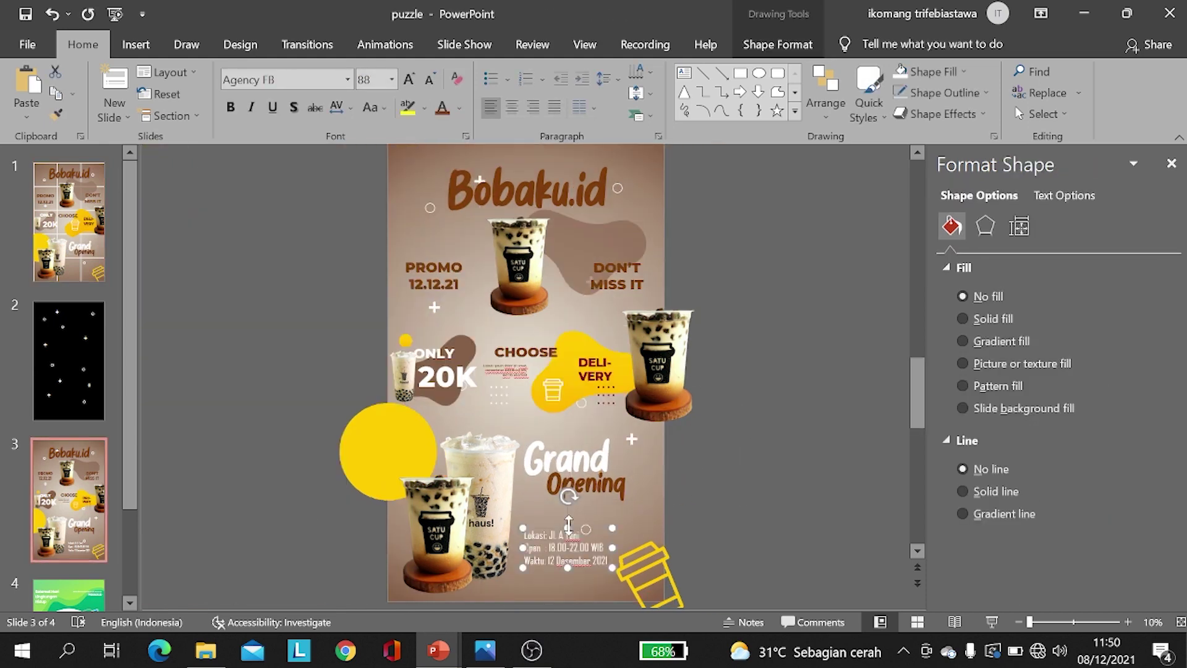
{"action": "left_click_drag", "start_coordinate": [360, 397], "coordinate": [366, 397]}
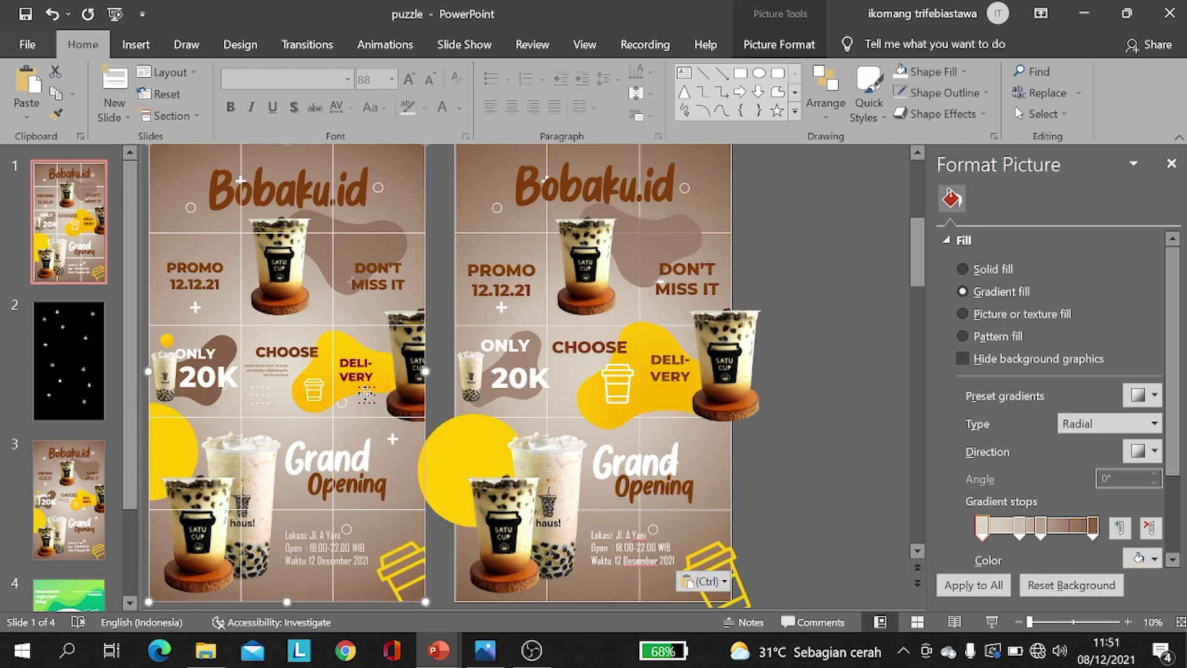
{"action": "left_click", "coordinate": [767, 445]}
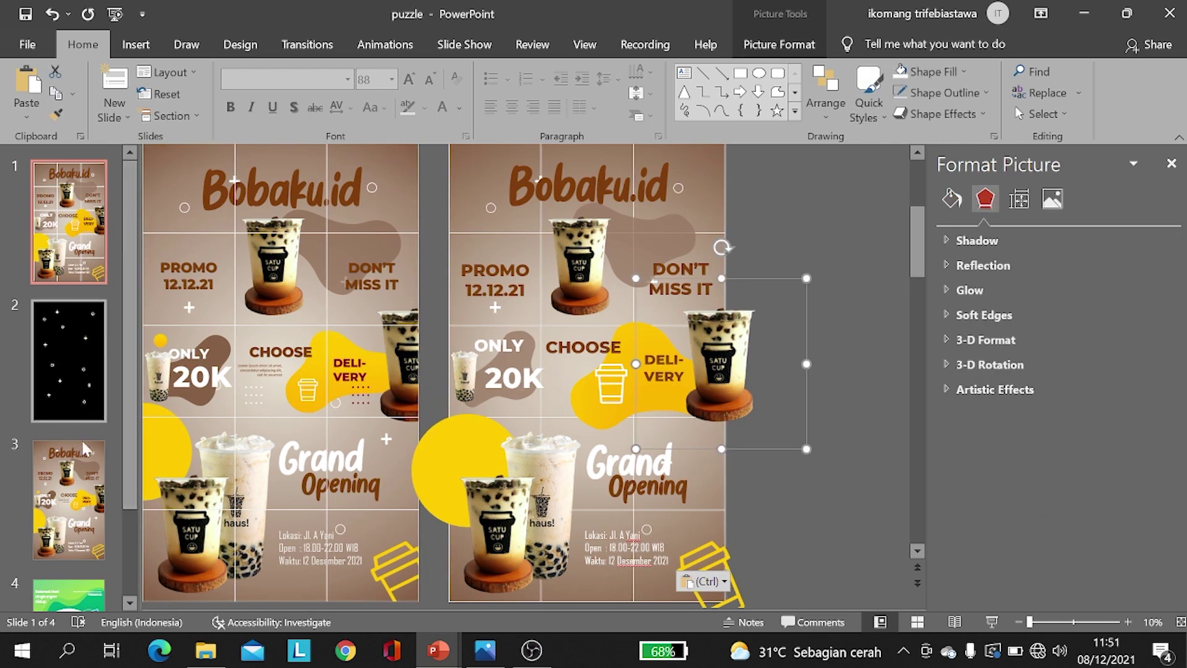
Step: On slide 3, move the cup photo aside and select the dotted decoration under DELIVERY
{"action": "left_click", "coordinate": [80, 485]}
{"action": "scroll", "coordinate": [79, 485], "scroll_direction": "down", "scroll_amount": 1}
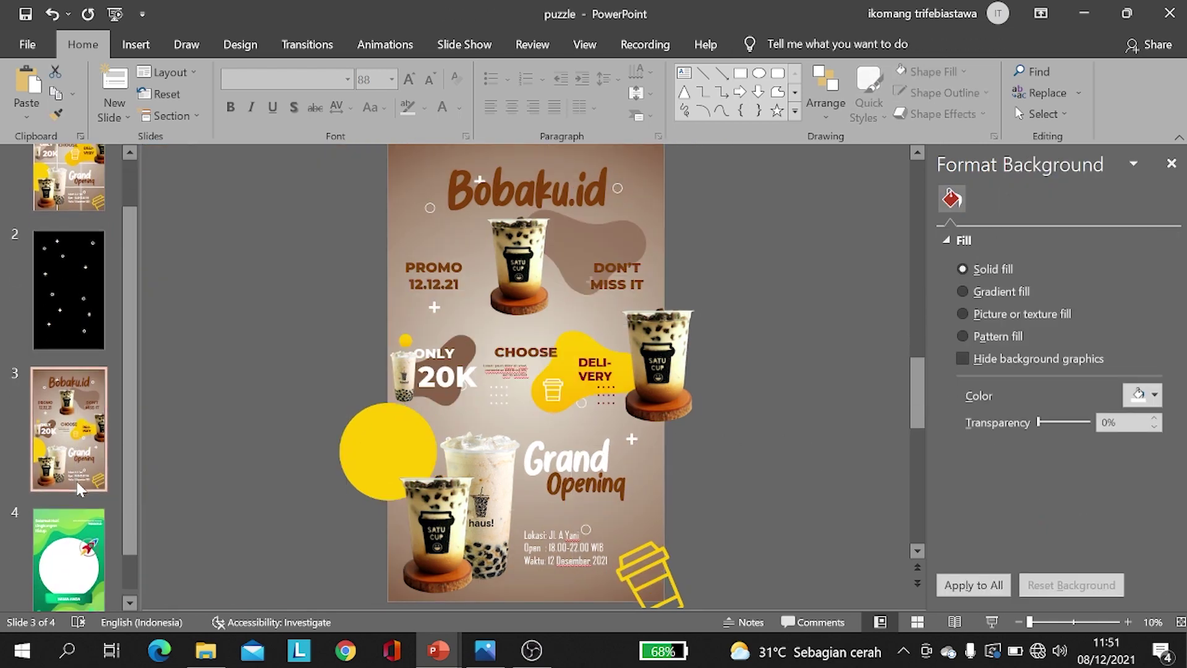
{"action": "scroll", "coordinate": [87, 488], "scroll_direction": "up", "scroll_amount": 1}
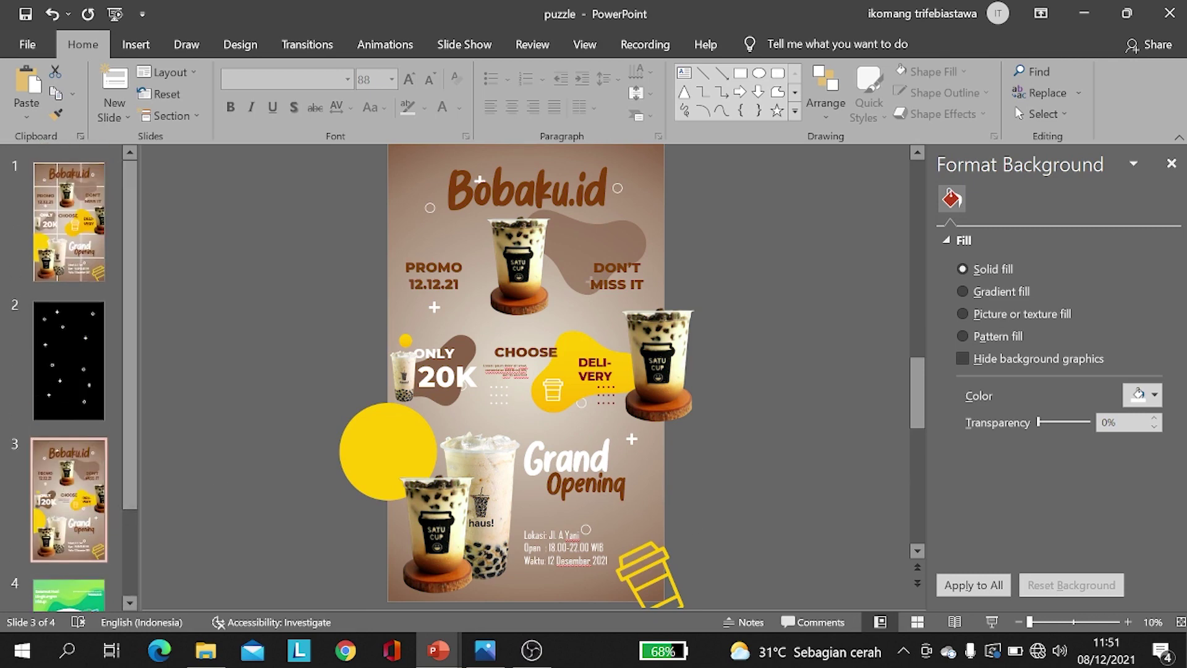
{"action": "left_click", "coordinate": [606, 397]}
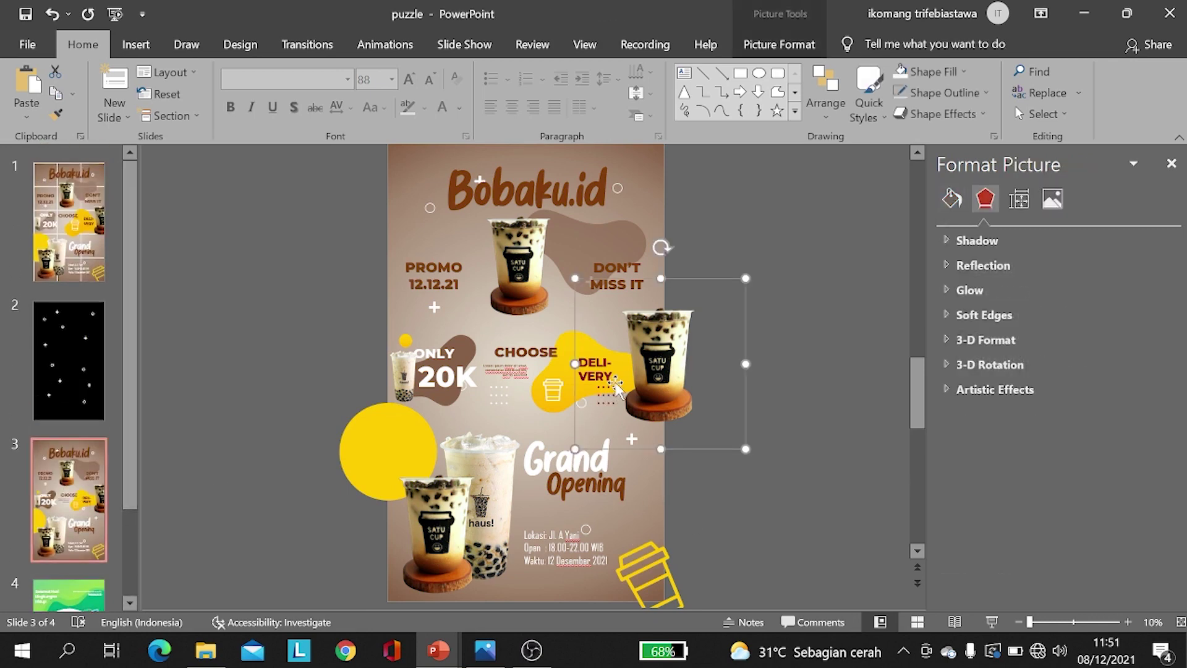
{"action": "left_click_drag", "start_coordinate": [608, 400], "coordinate": [701, 400]}
{"action": "left_click", "coordinate": [609, 402]}
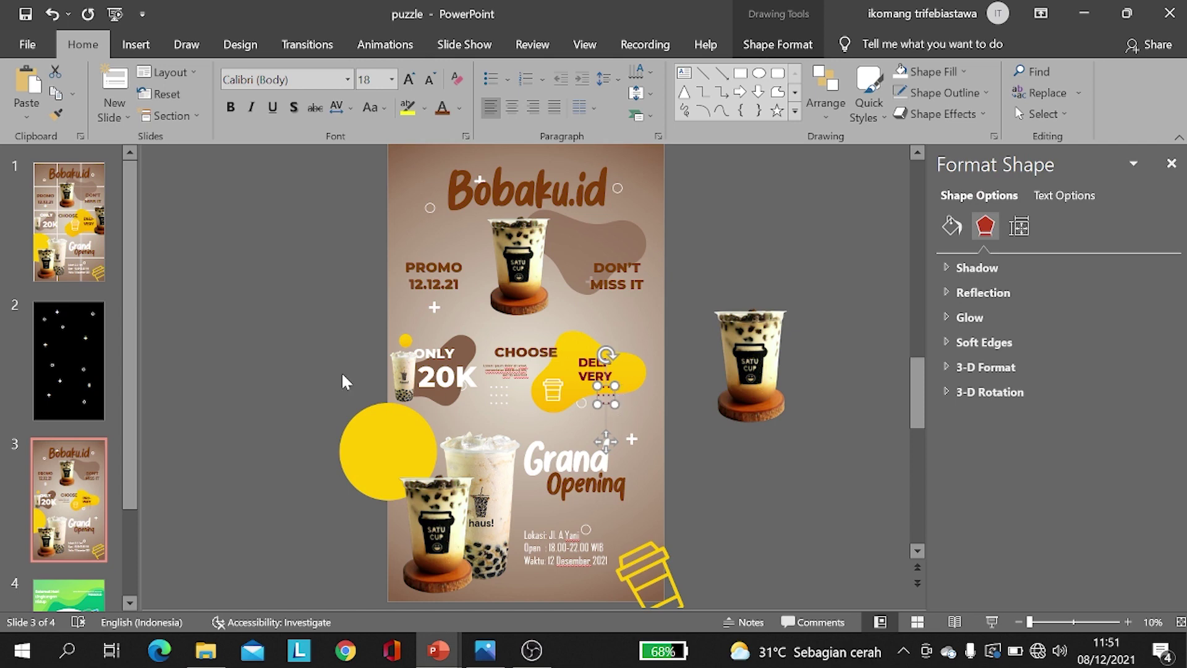
Step: Paste the decoration onto slide 1's right poster, then return the cup photo on slide 3
{"action": "left_click", "coordinate": [92, 250]}
{"action": "key", "text": "ctrl+v"}
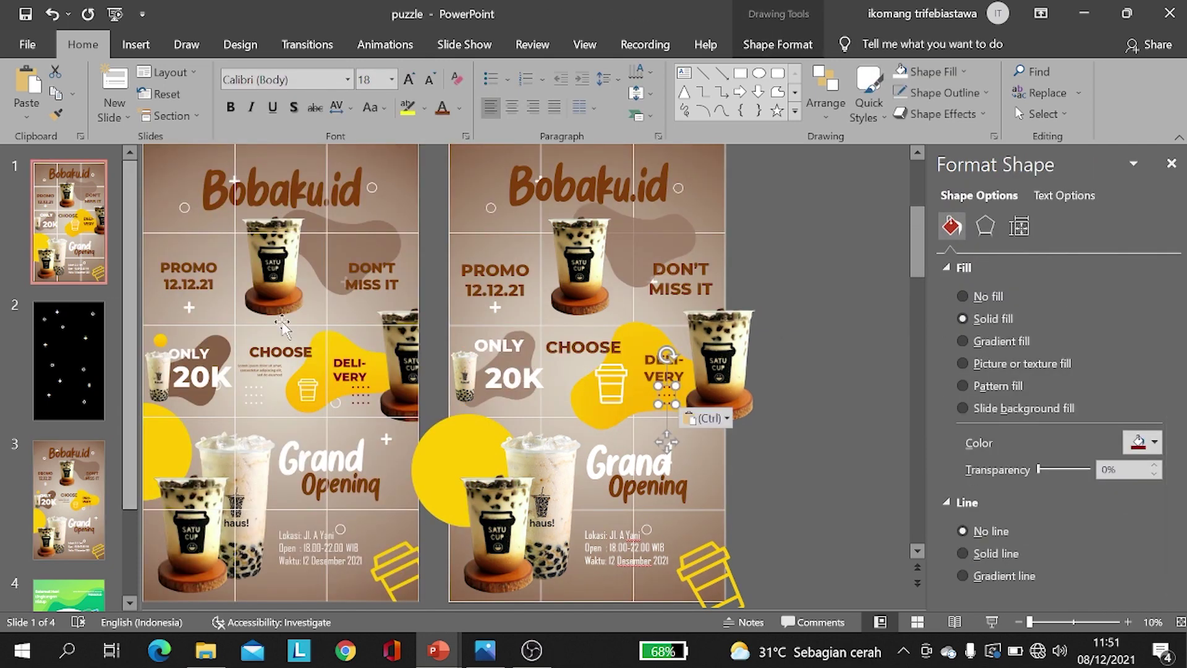
{"action": "left_click", "coordinate": [87, 259]}
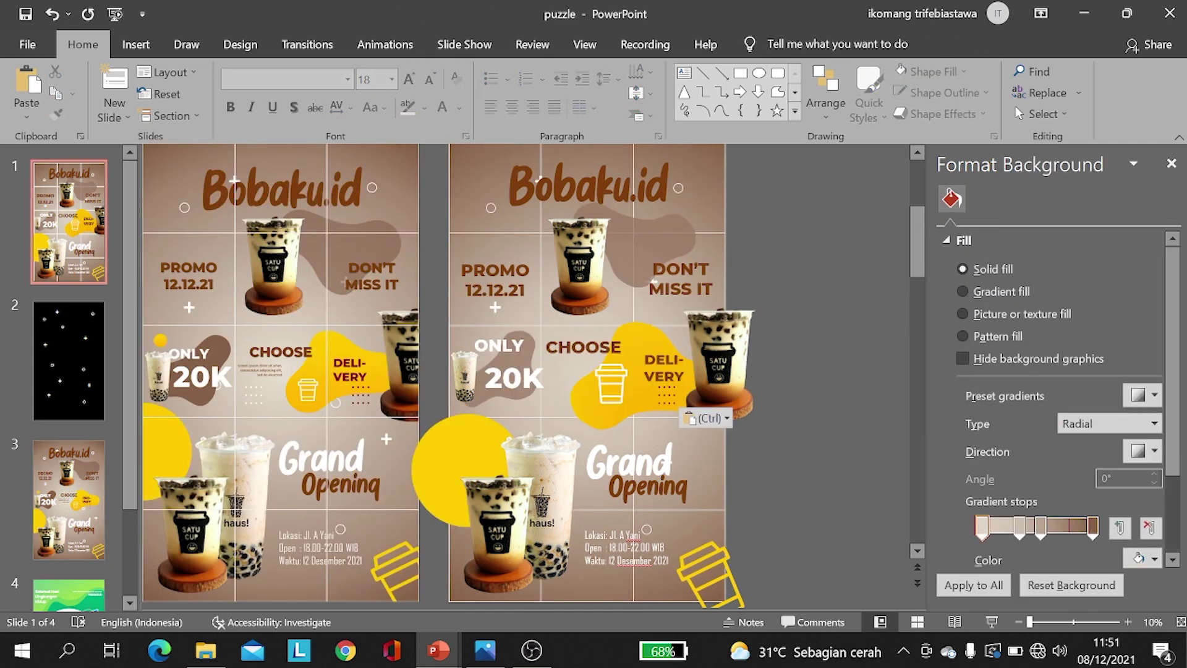
{"action": "left_click", "coordinate": [95, 477]}
{"action": "left_click_drag", "start_coordinate": [747, 364], "coordinate": [648, 377]}
{"action": "left_click", "coordinate": [780, 254]}
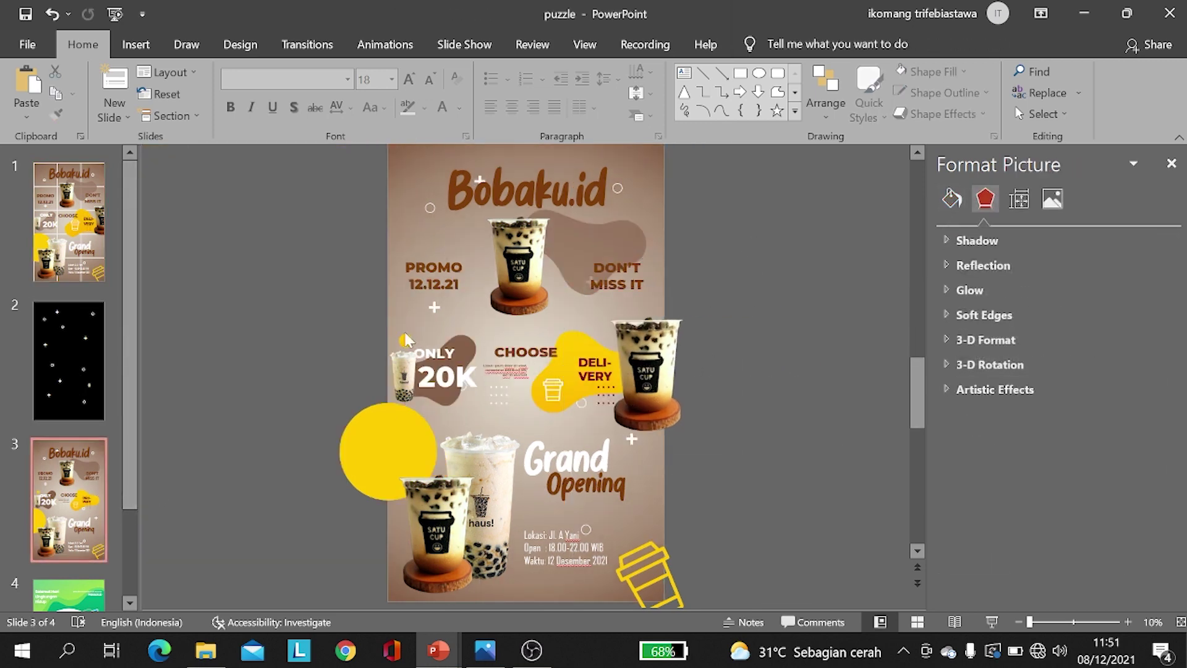
{"action": "scroll", "coordinate": [781, 254], "scroll_direction": "up", "scroll_amount": 5}
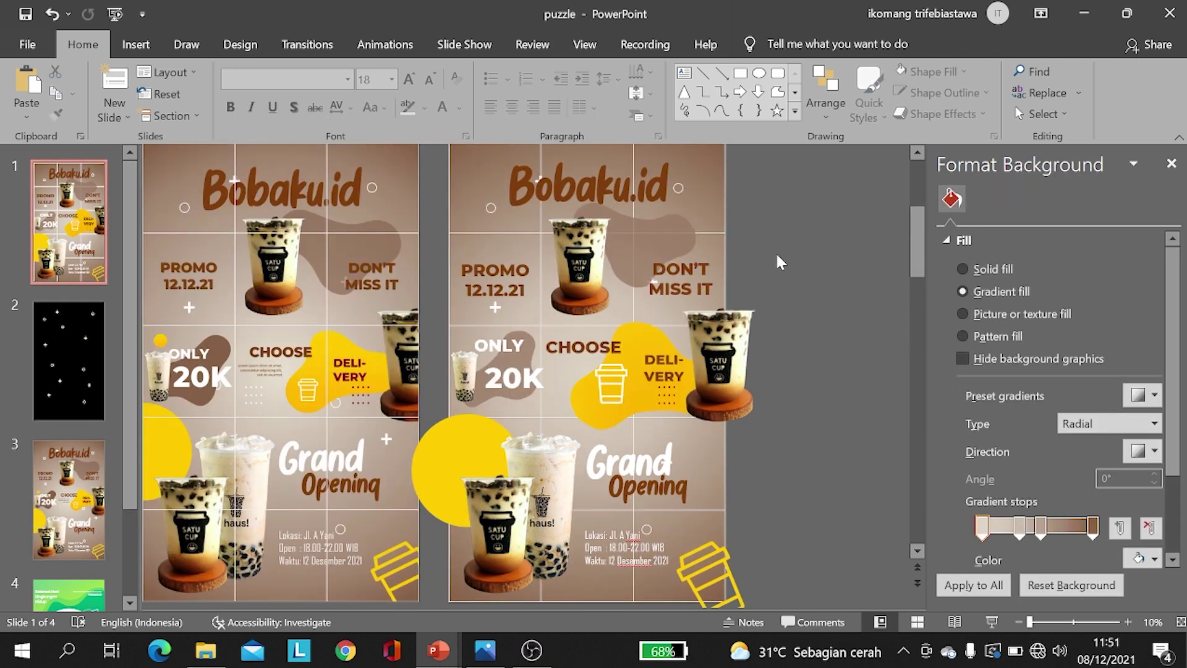
Step: Nudge the ONLY 20K label two arrow-key steps left on the right poster
{"action": "left_click", "coordinate": [450, 193]}
{"action": "right_click", "coordinate": [449, 193]}
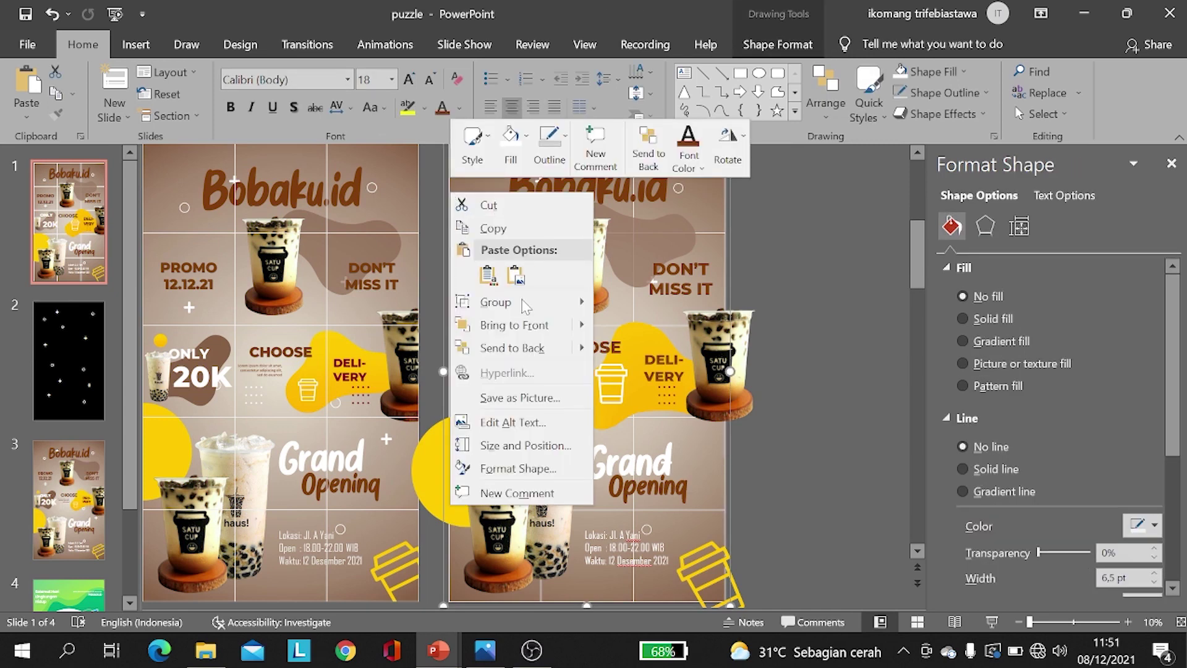
{"action": "left_click", "coordinate": [838, 306]}
{"action": "left_click", "coordinate": [838, 307]}
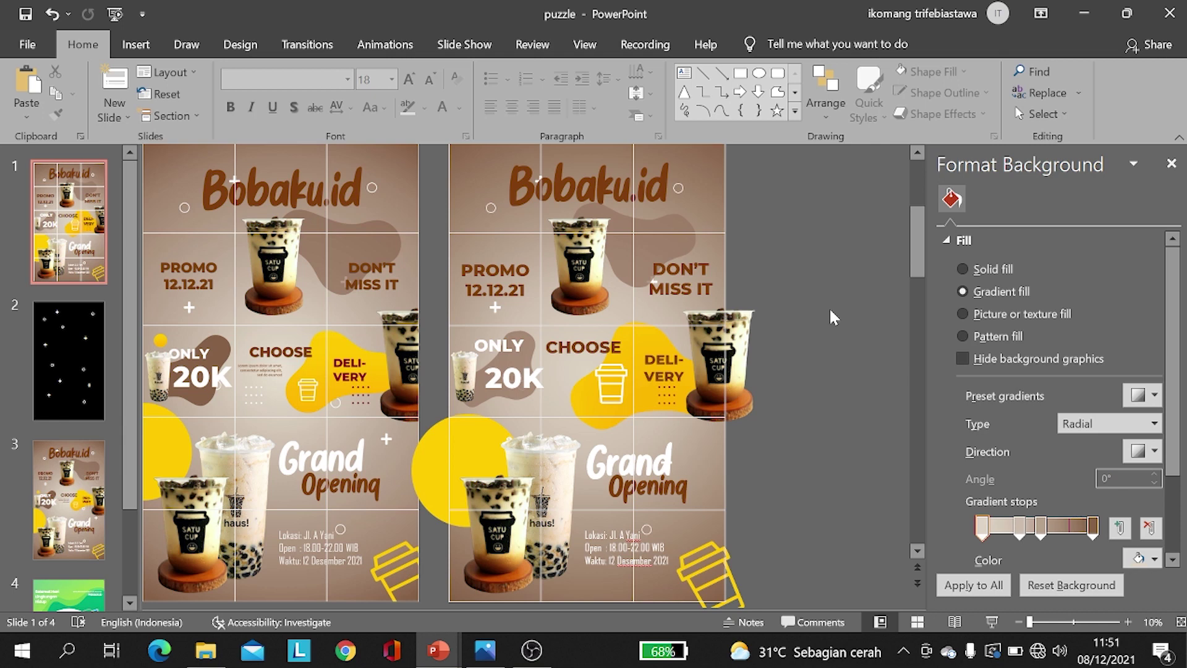
{"action": "left_click", "coordinate": [537, 357]}
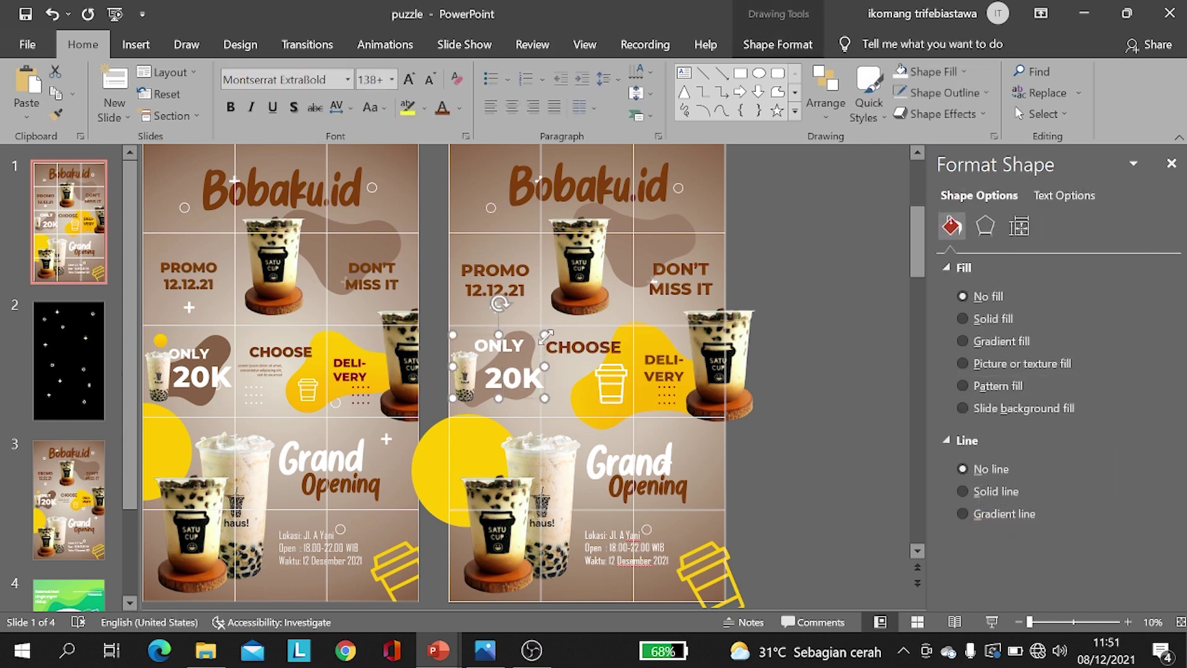
{"action": "key", "text": "Left"}
{"action": "key", "text": "Left"}
{"action": "key", "text": "Left"}
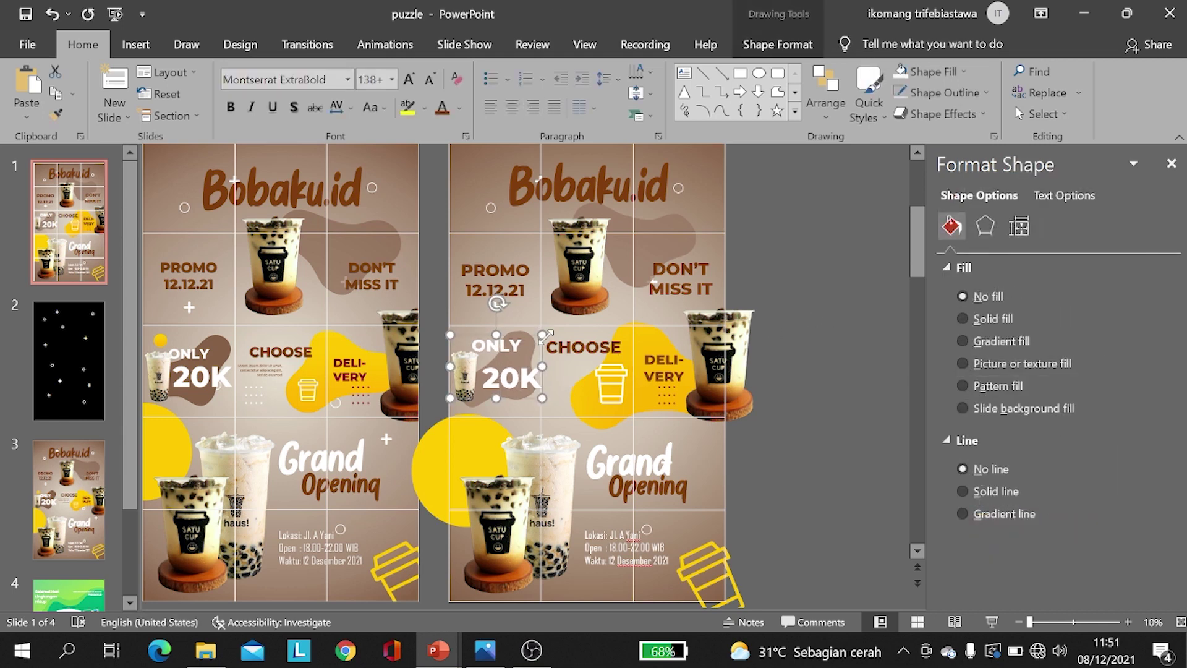
{"action": "key", "text": "Left"}
{"action": "key", "text": "Left"}
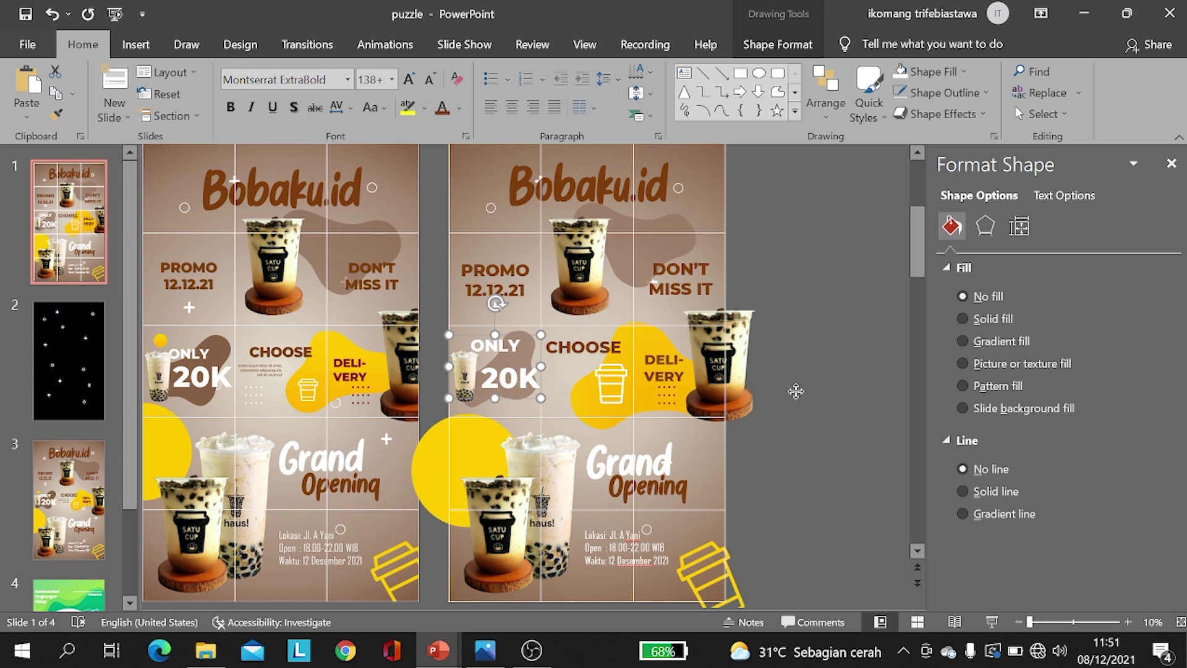
{"action": "left_click", "coordinate": [793, 393]}
{"action": "left_click", "coordinate": [839, 479]}
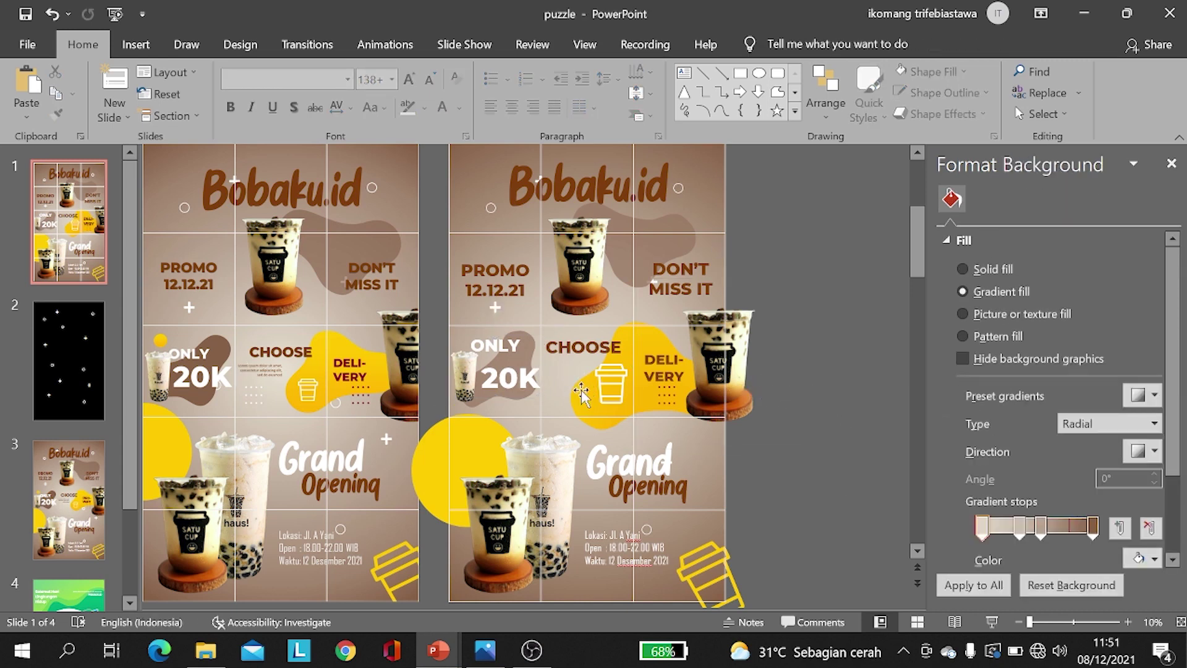
Step: Paste slide 3's small text under CHOOSE on slide 1, enlarged to 36 pt
{"action": "left_click", "coordinate": [98, 524]}
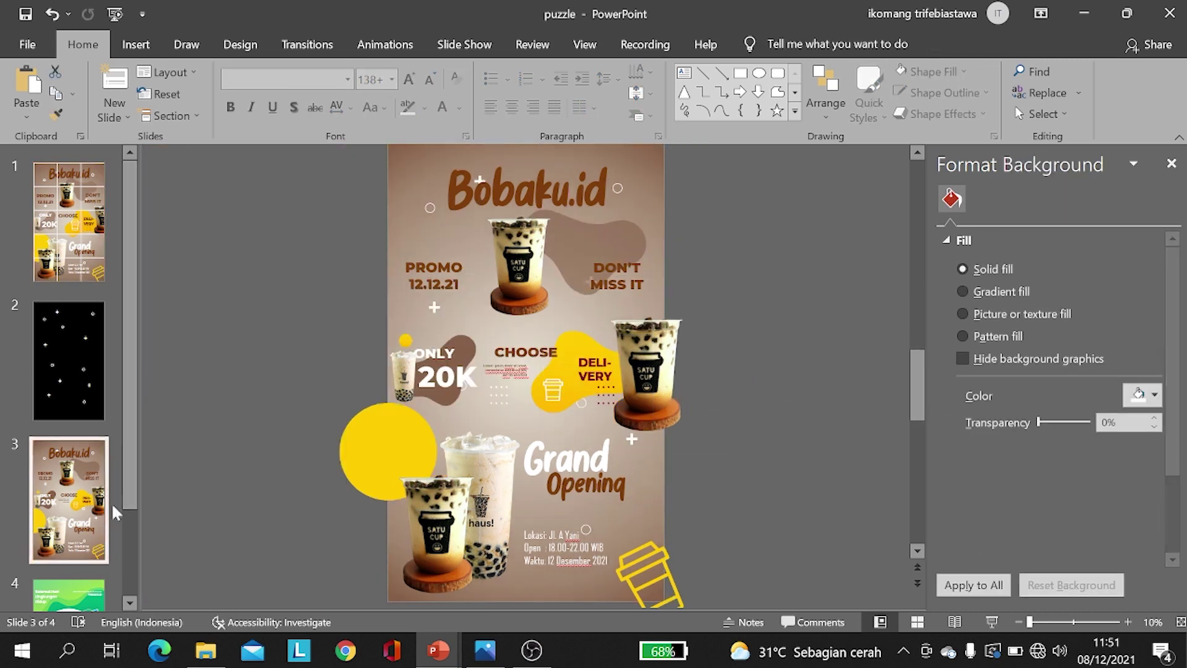
{"action": "left_click", "coordinate": [505, 370]}
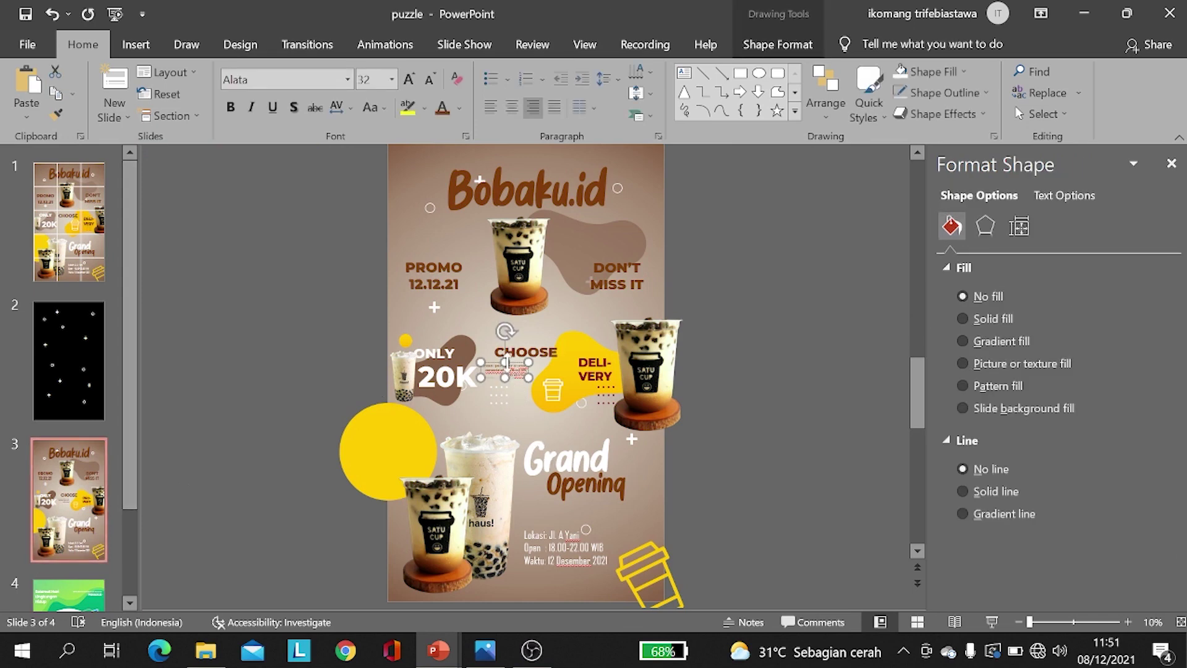
{"action": "left_click", "coordinate": [82, 262]}
{"action": "key", "text": "ctrl+v"}
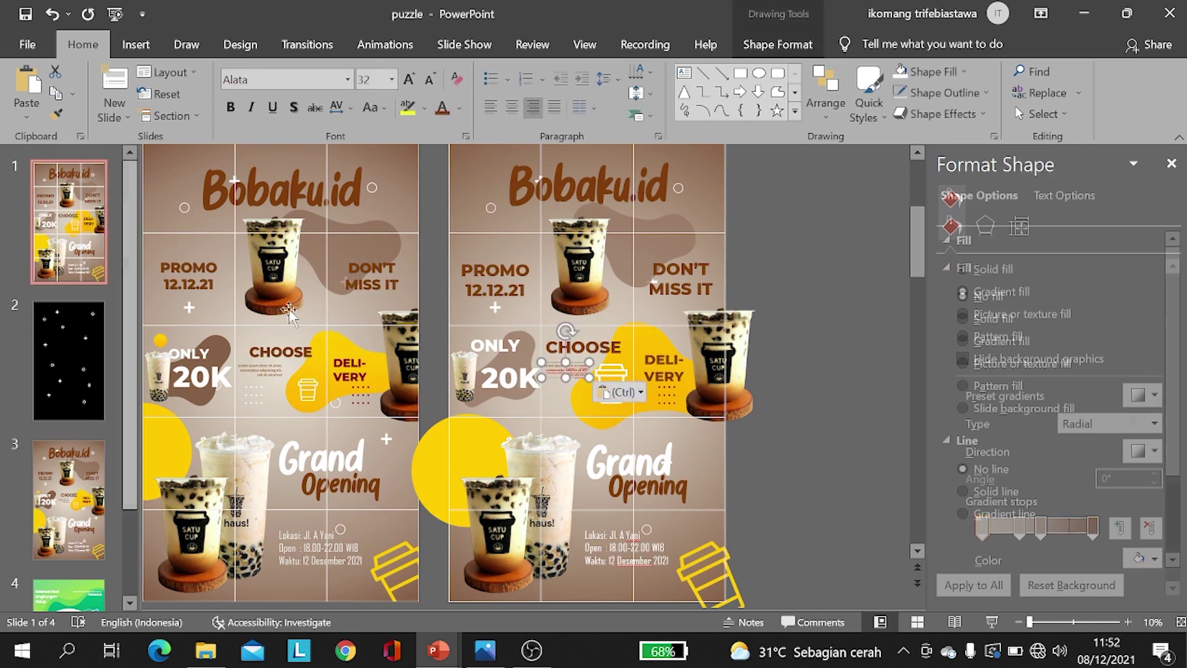
{"action": "left_click", "coordinate": [408, 79]}
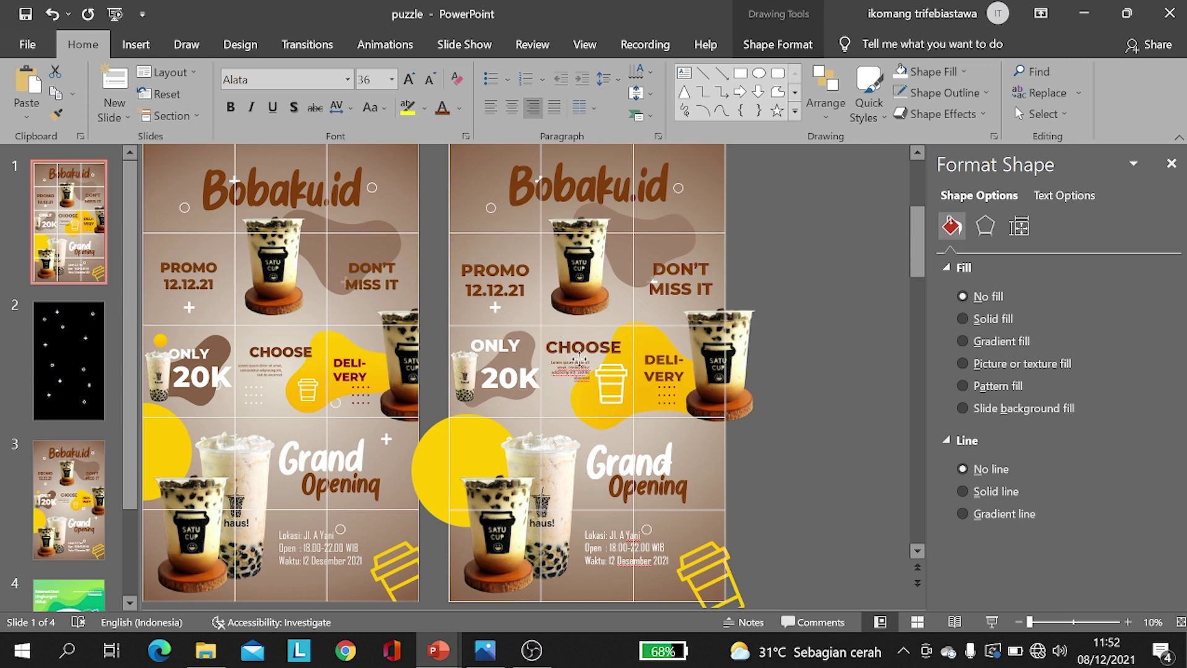
{"action": "left_click_drag", "start_coordinate": [579, 357], "coordinate": [575, 355]}
{"action": "left_click", "coordinate": [797, 365]}
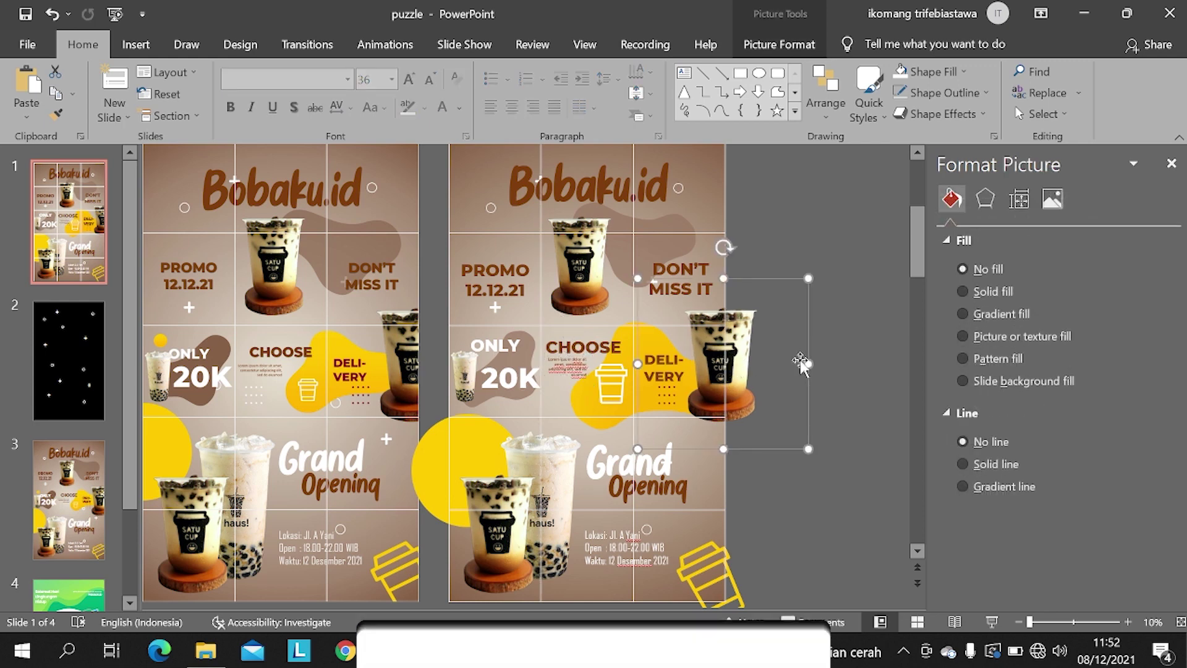
{"action": "left_click", "coordinate": [849, 397]}
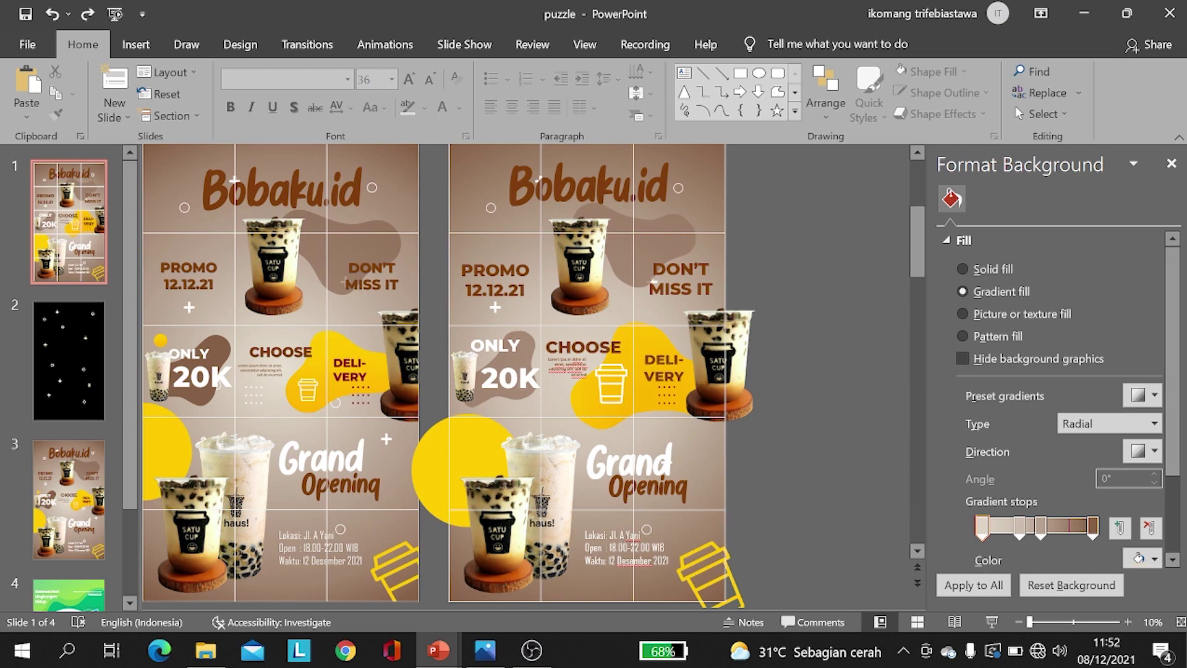
Step: Cut the grid overlay from the poster on slide 1 and paste it onto black slide 2
{"action": "scroll", "coordinate": [525, 371], "scroll_direction": "up", "scroll_amount": 1}
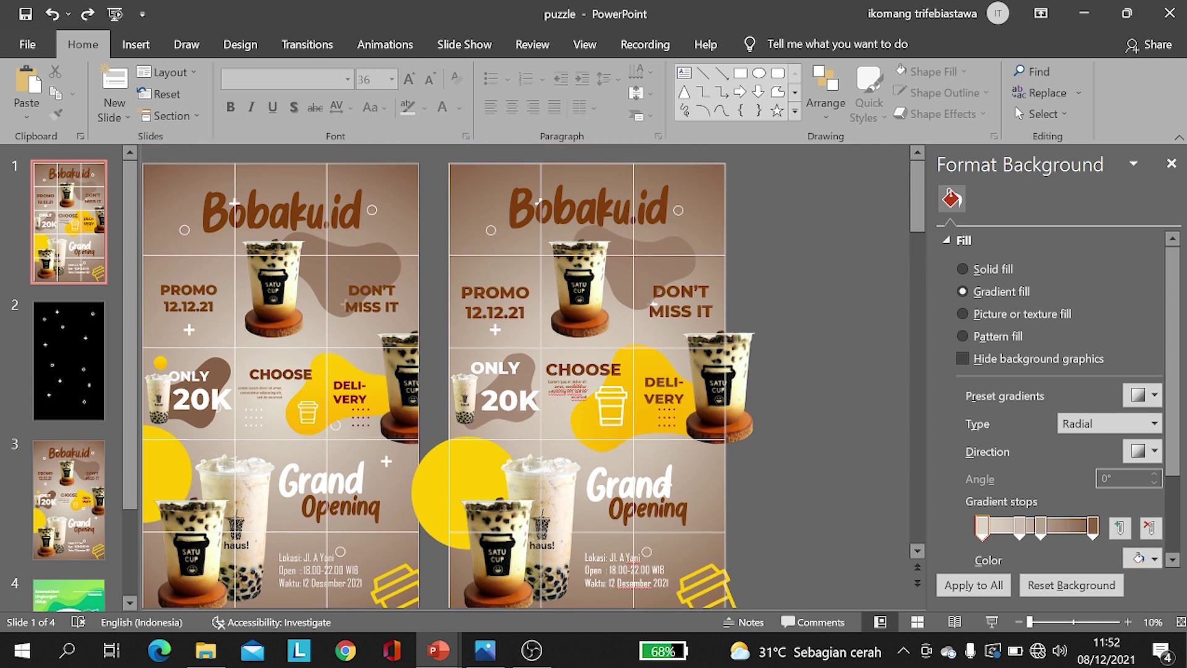
{"action": "scroll", "coordinate": [640, 489], "scroll_direction": "down", "scroll_amount": 1}
{"action": "scroll", "coordinate": [640, 488], "scroll_direction": "up", "scroll_amount": 1}
{"action": "scroll", "coordinate": [795, 473], "scroll_direction": "down", "scroll_amount": 1}
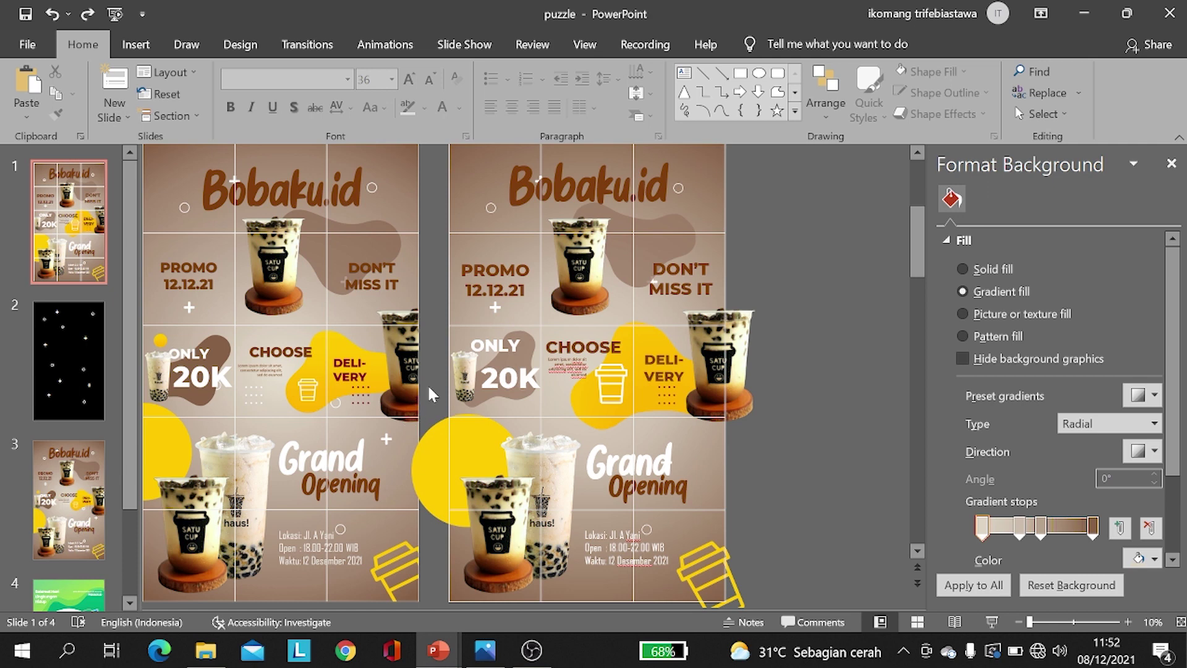
{"action": "left_click", "coordinate": [800, 448]}
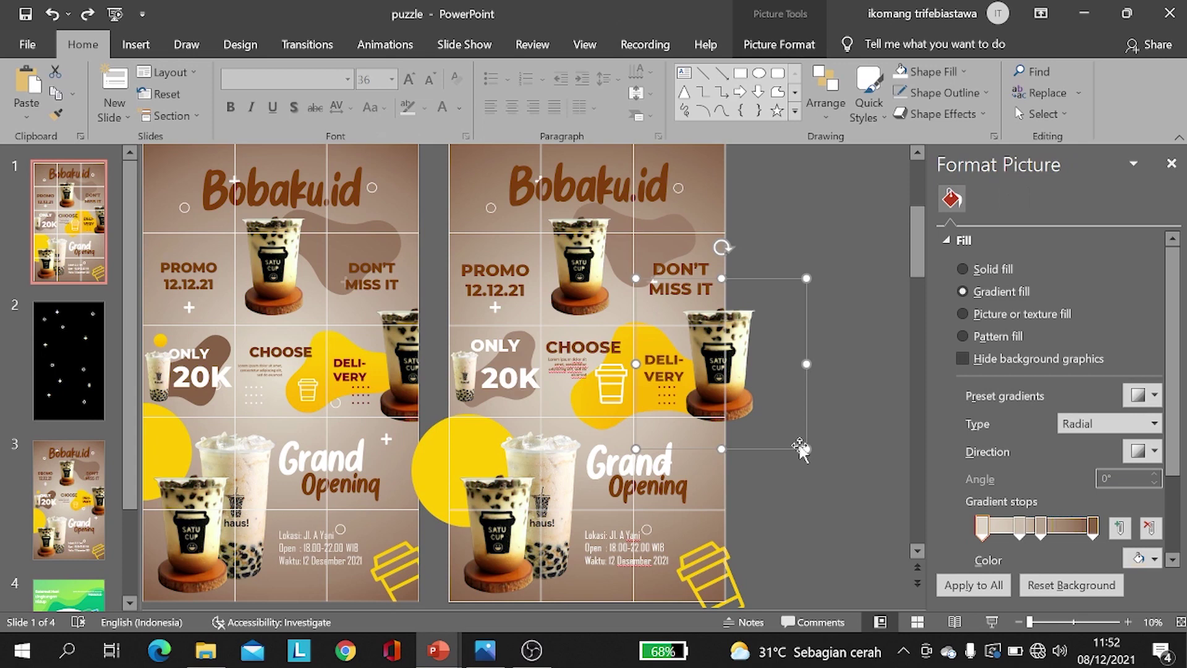
{"action": "left_click", "coordinate": [804, 516]}
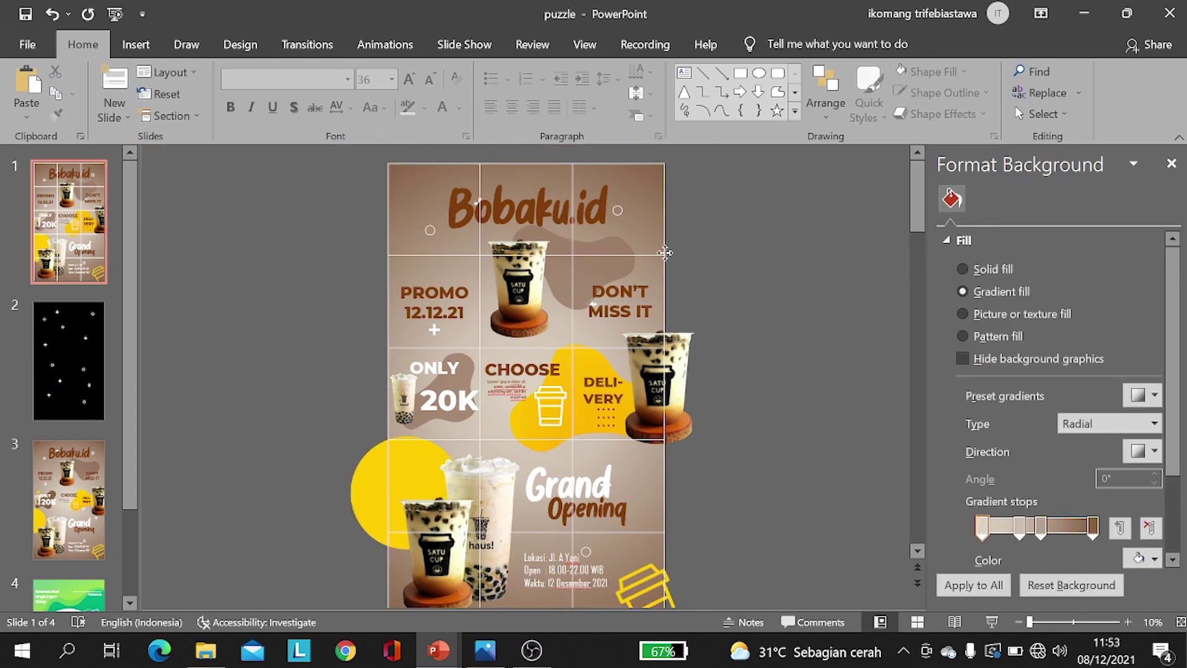
{"action": "left_click", "coordinate": [665, 253]}
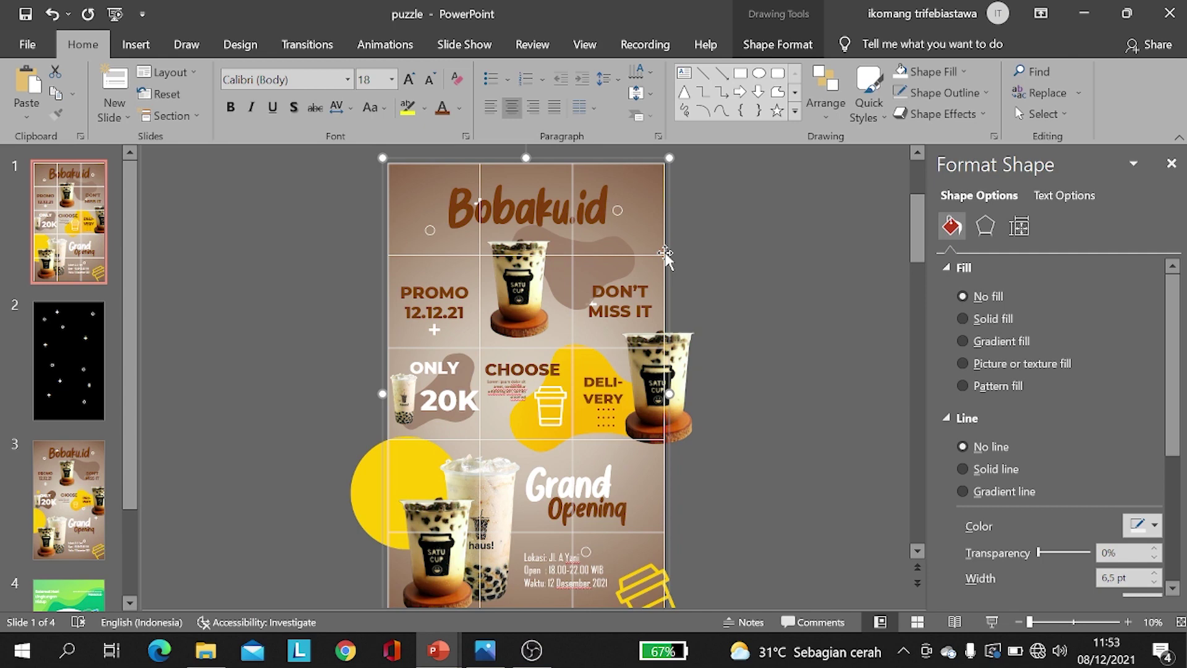
{"action": "key", "text": "Escape"}
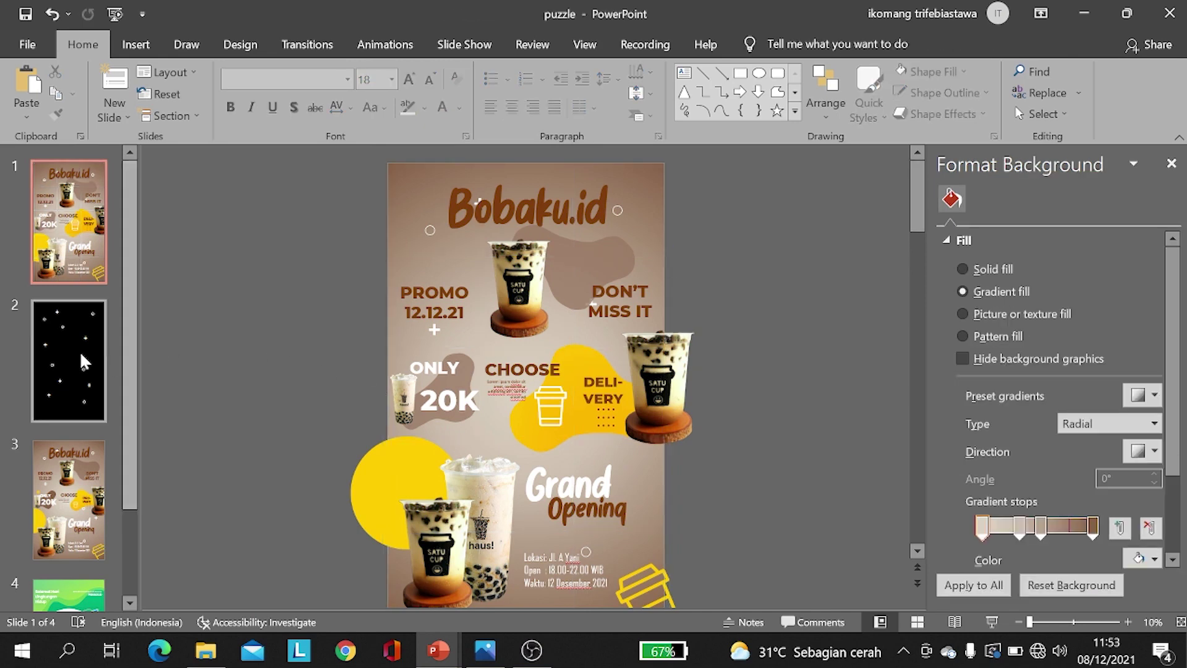
{"action": "left_click", "coordinate": [72, 347]}
{"action": "key", "text": "ctrl+z"}
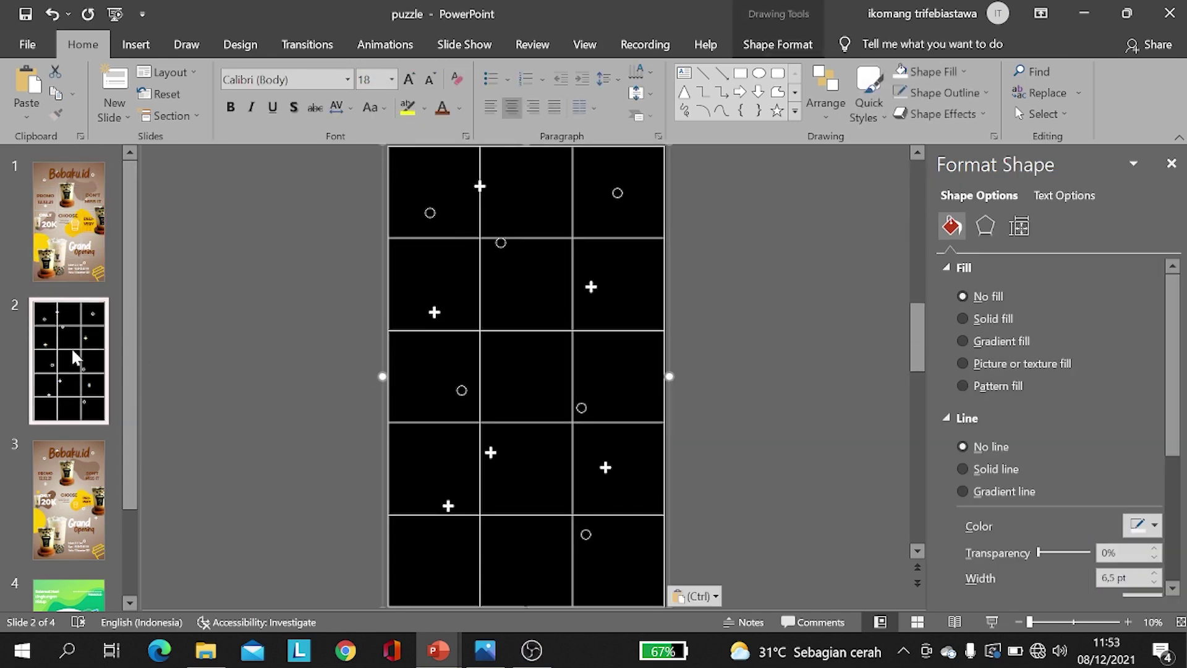
{"action": "key", "text": "ctrl+z"}
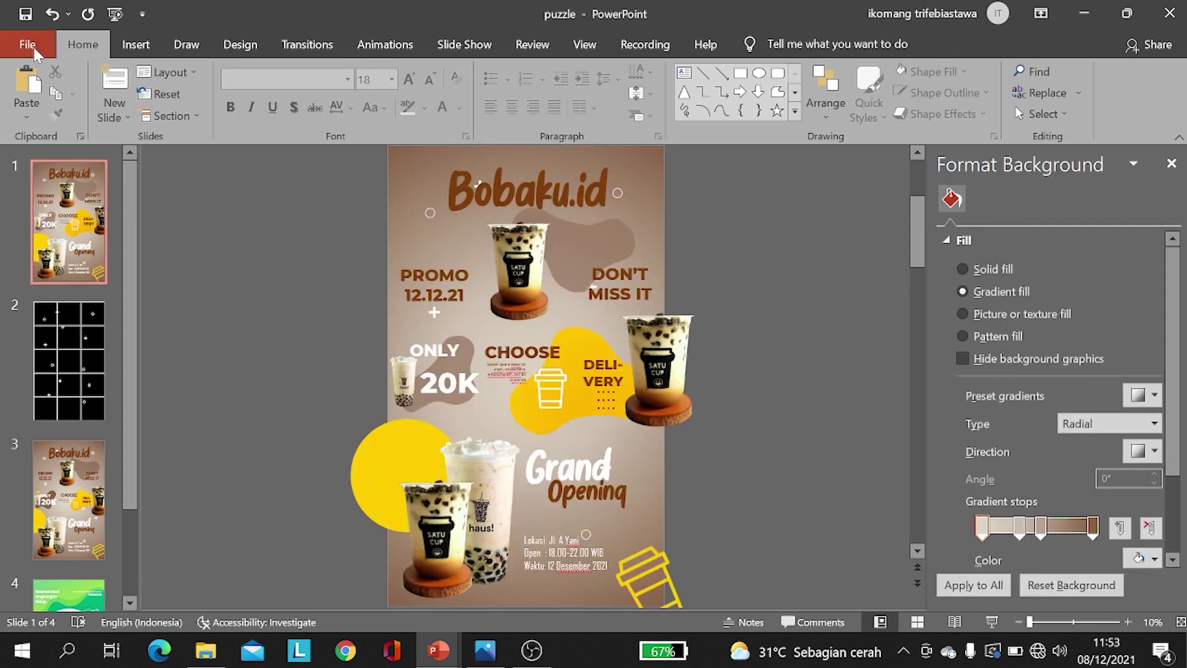
Step: Preview the 'tutorial puzzle' image in Photos, then delete it from MAKE VIDEO
{"action": "left_click", "coordinate": [206, 650]}
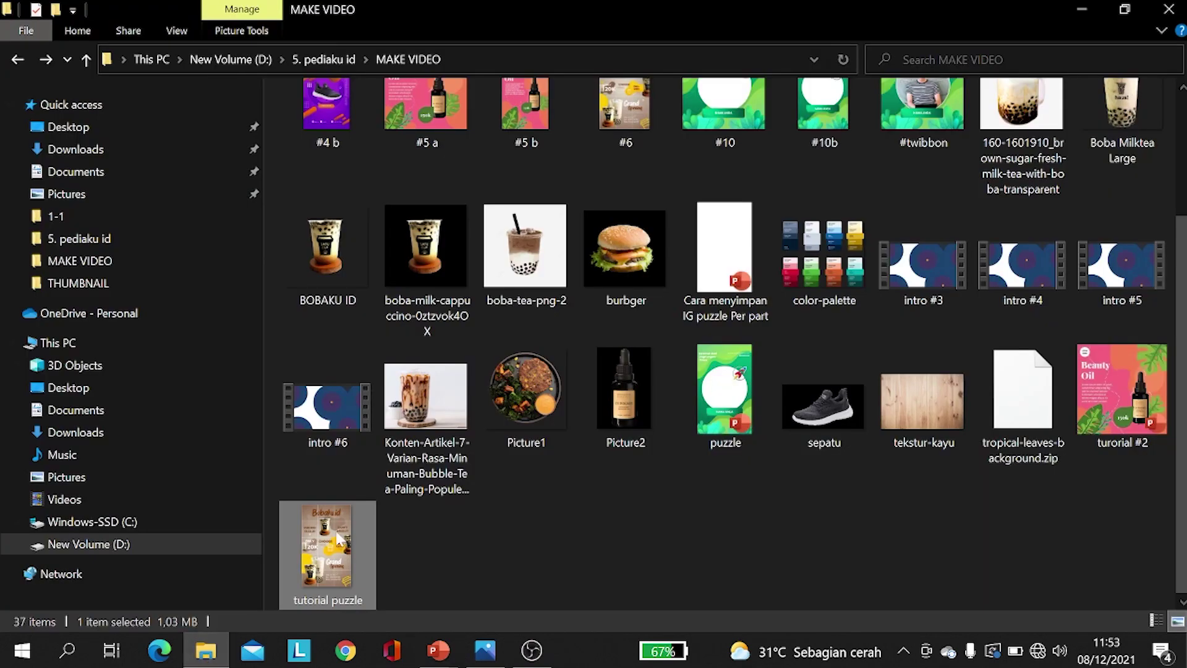
{"action": "double_click", "coordinate": [342, 537]}
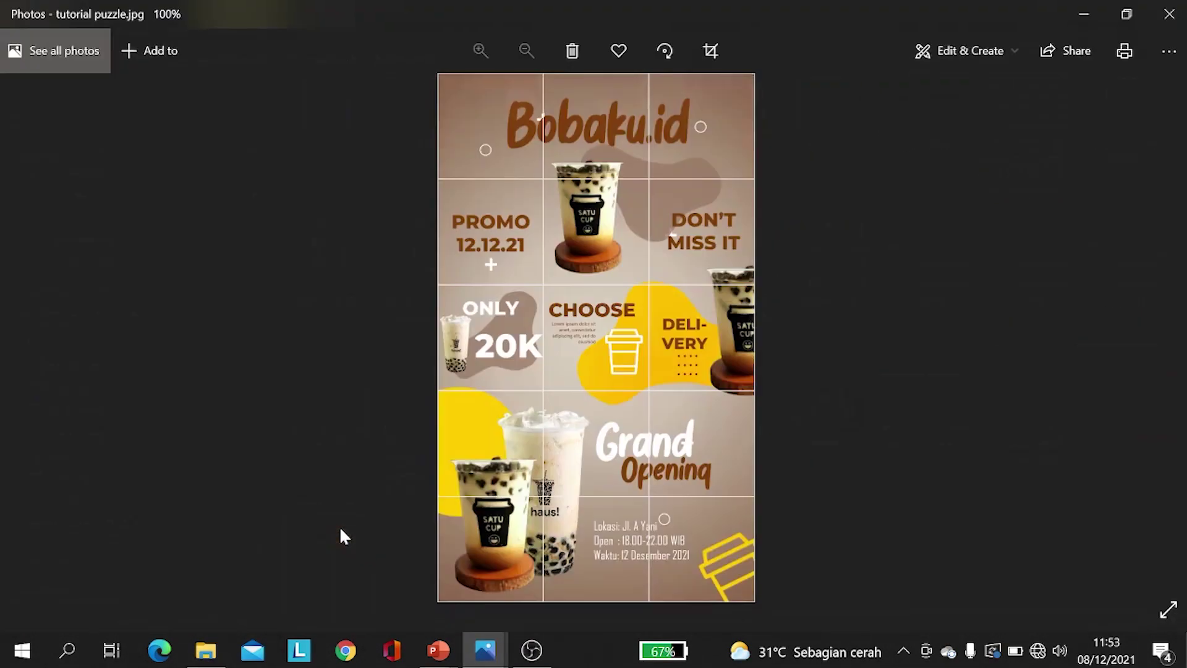
{"action": "left_click", "coordinate": [1168, 8]}
{"action": "key", "text": "Delete"}
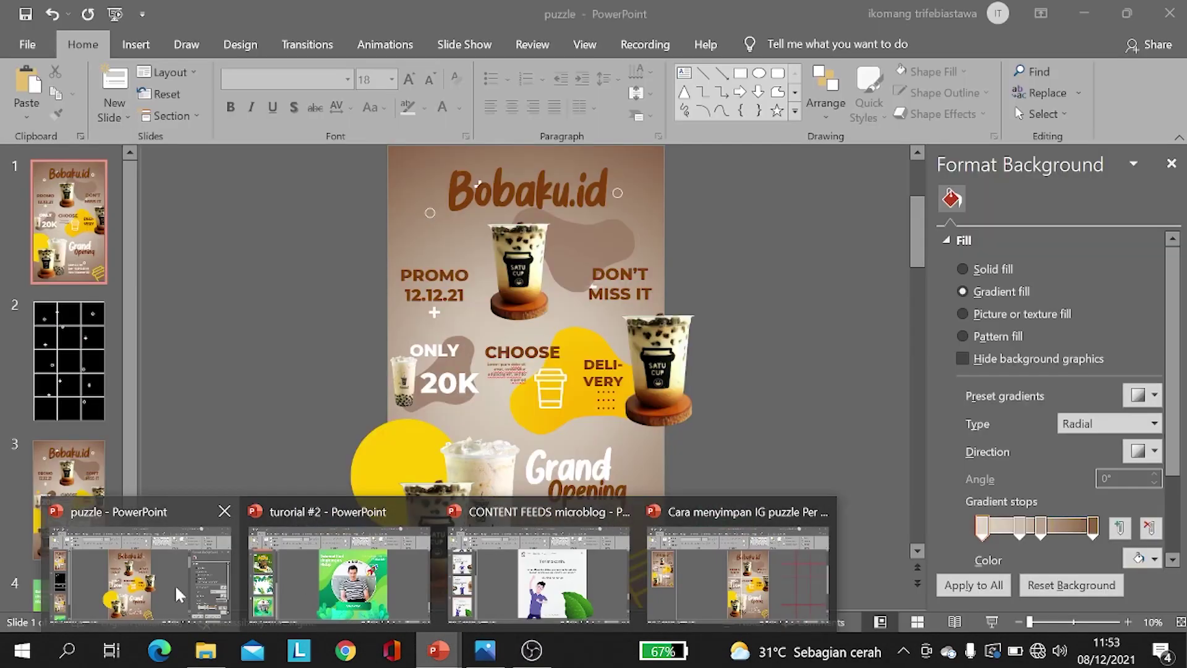
Step: Save only the current slide as JPEG 'tutorial puzzle' in the MAKE VIDEO folder
{"action": "left_click", "coordinate": [174, 583]}
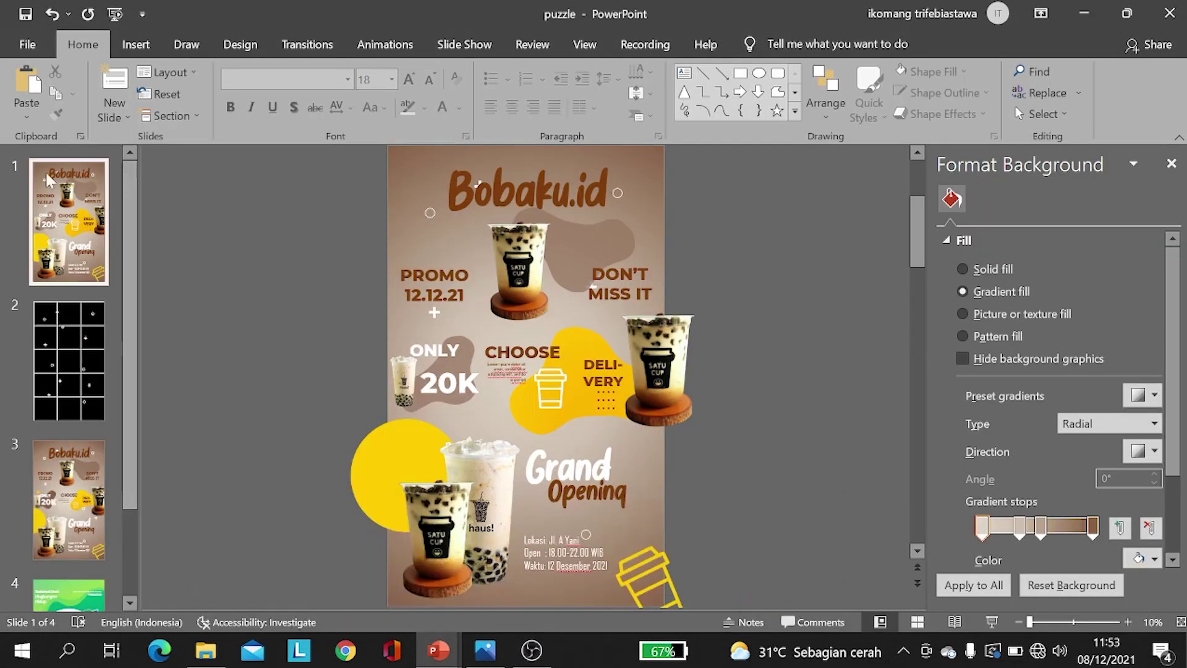
{"action": "left_click", "coordinate": [38, 45]}
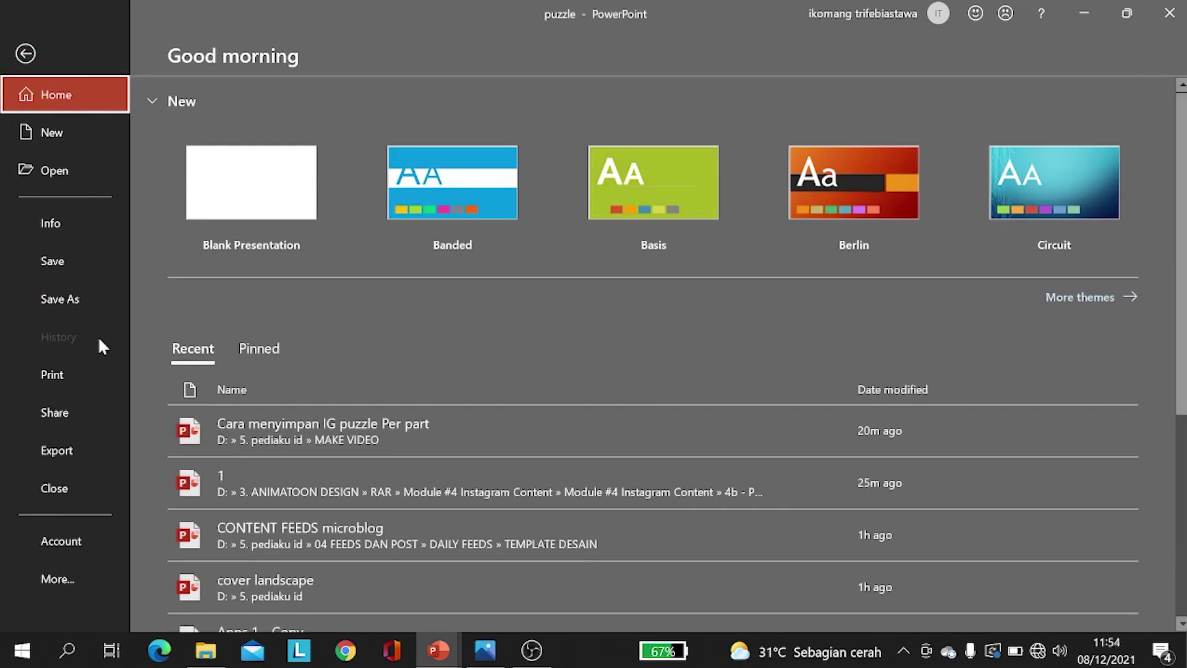
{"action": "left_click", "coordinate": [78, 291]}
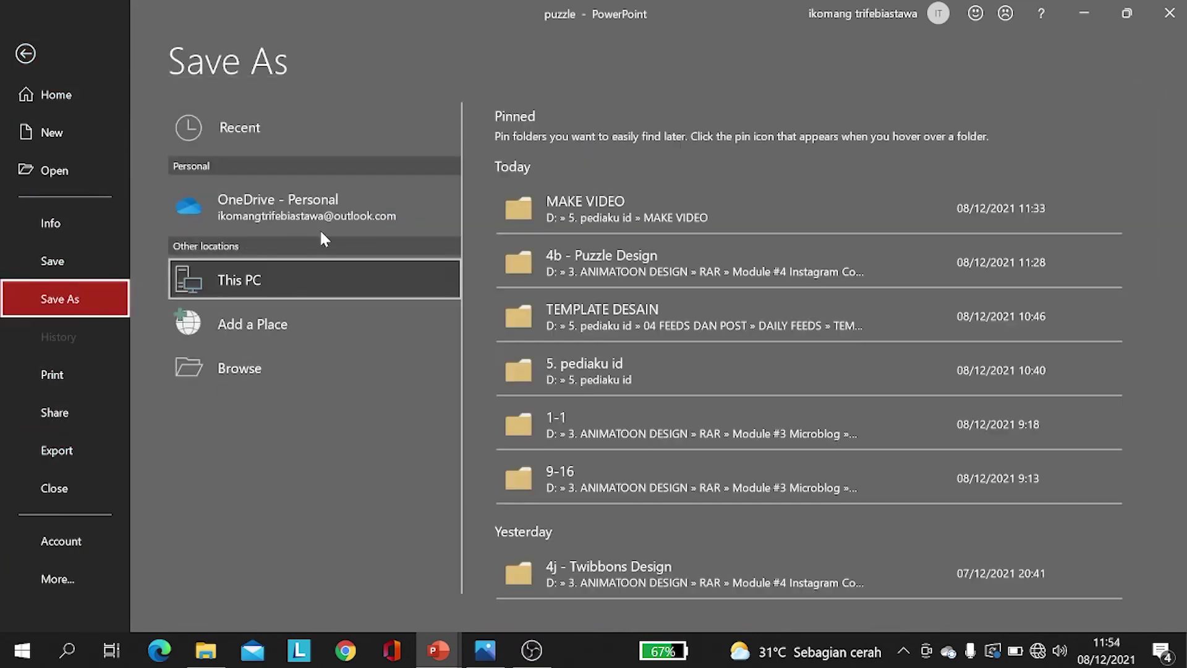
{"action": "left_click", "coordinate": [543, 223]}
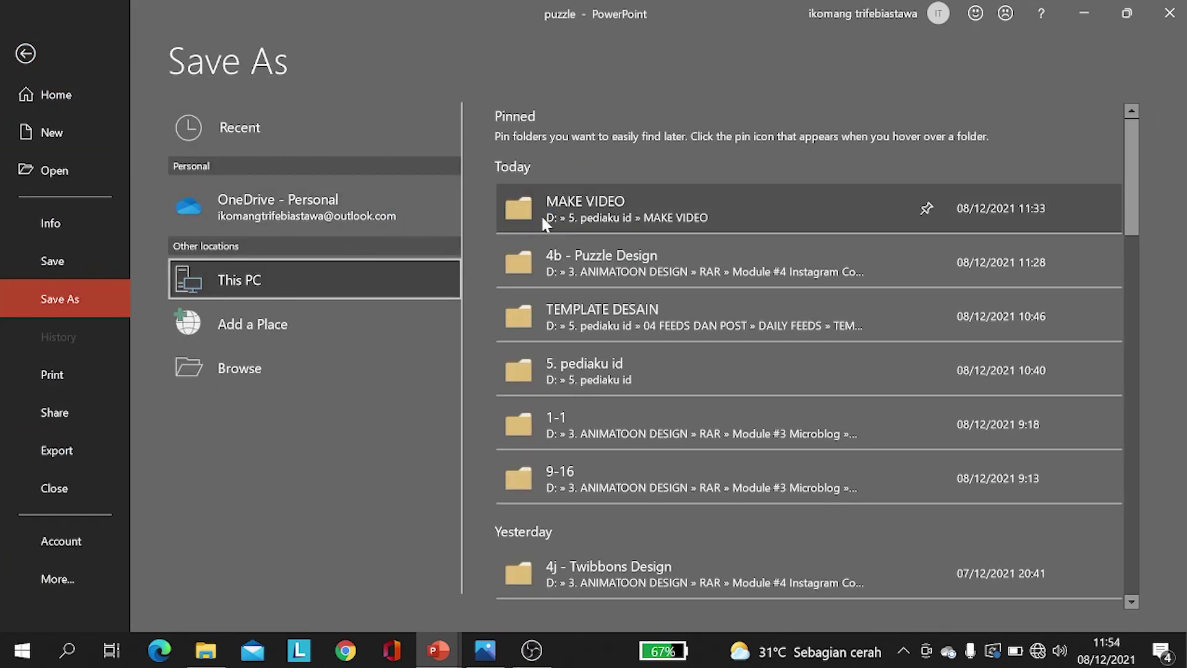
{"action": "type", "text": "tu"}
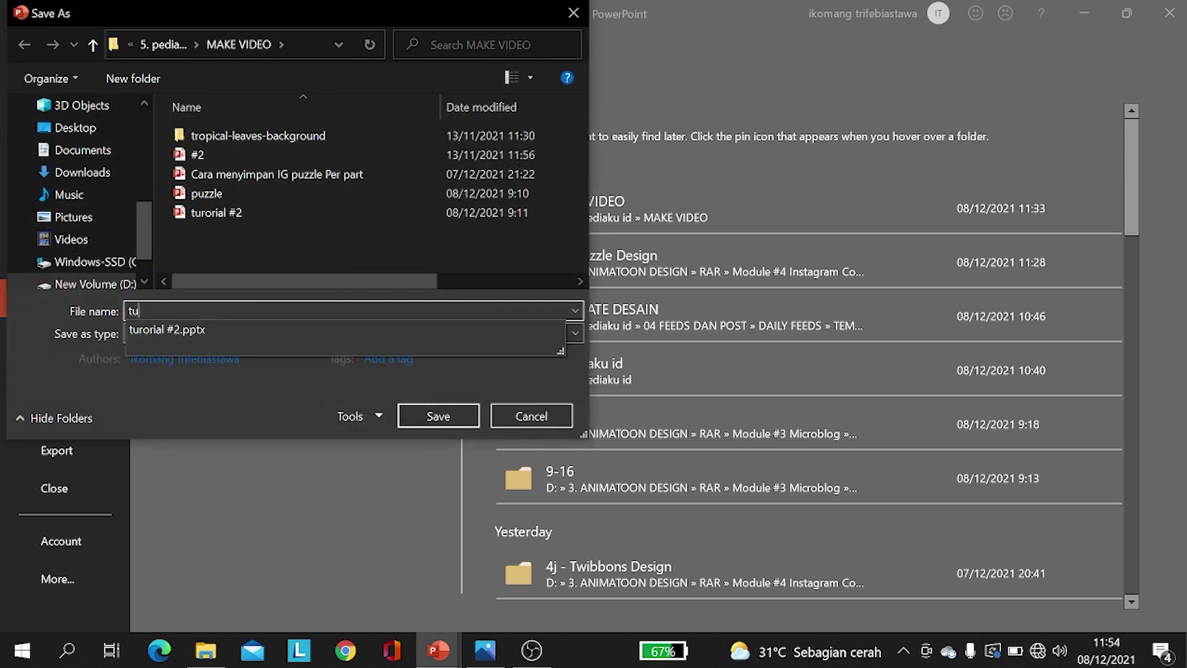
{"action": "type", "text": "torial puzzle"}
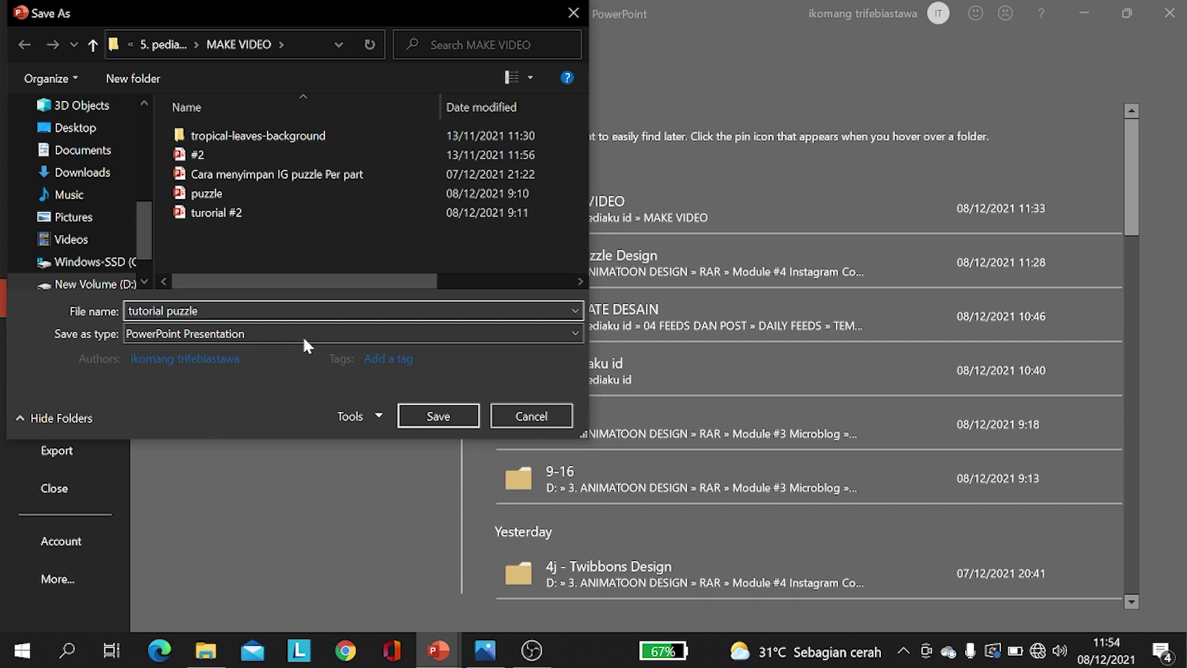
{"action": "left_click", "coordinate": [297, 333]}
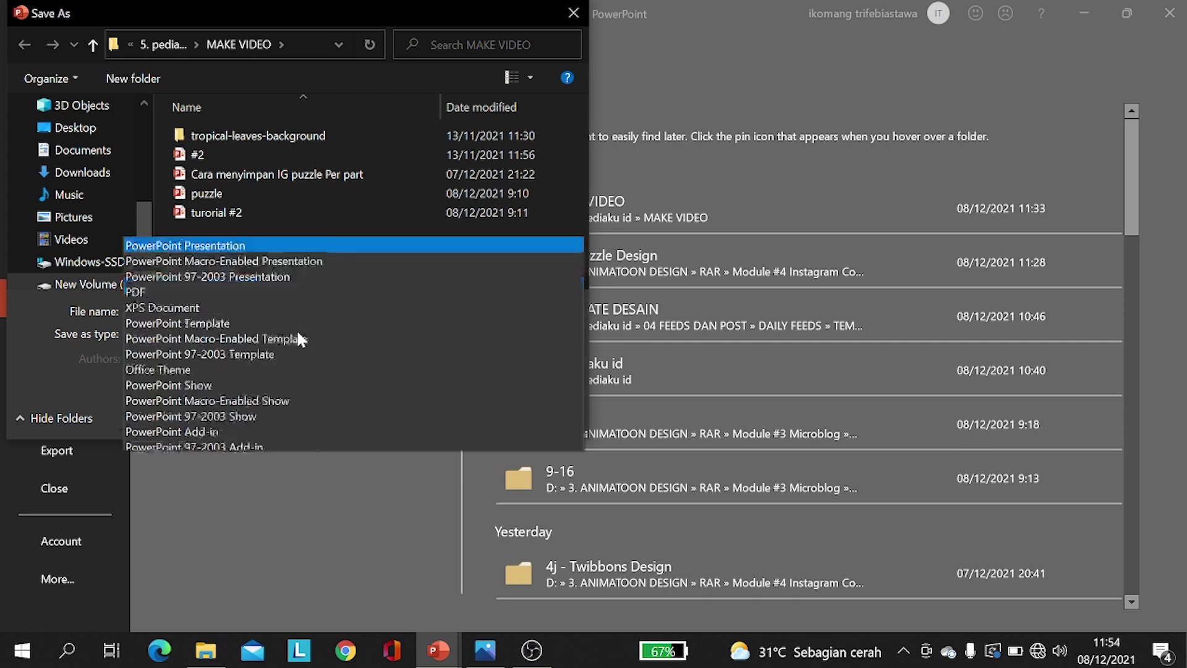
{"action": "left_click", "coordinate": [158, 290]}
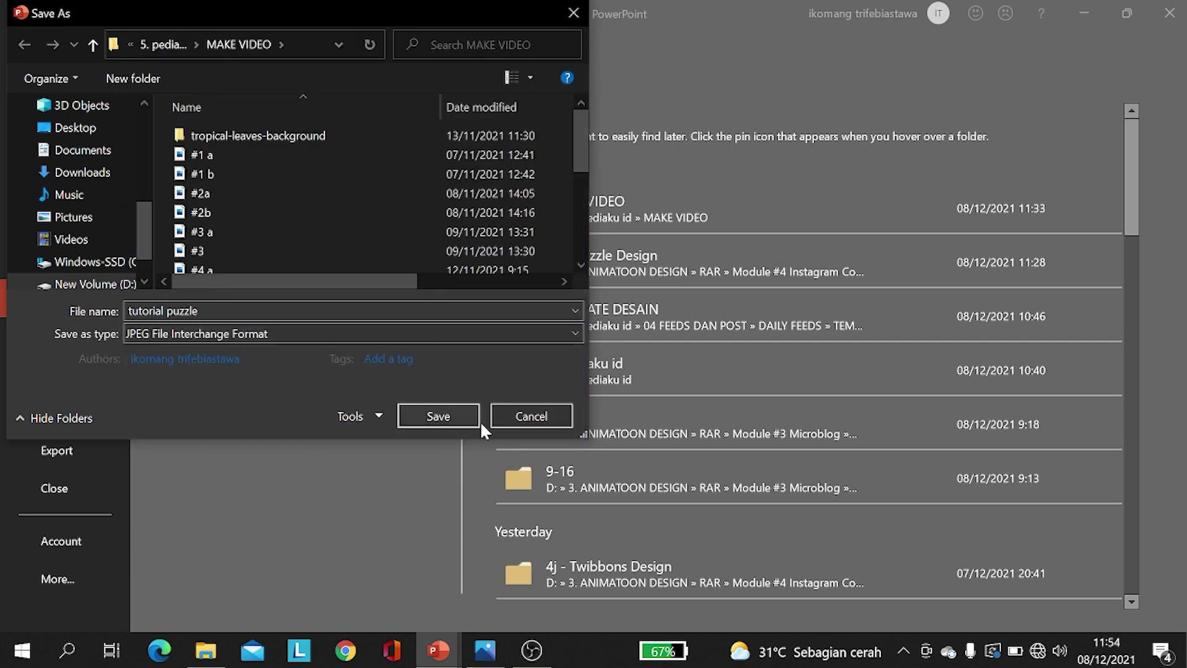
{"action": "left_click", "coordinate": [454, 413]}
{"action": "left_click", "coordinate": [609, 380]}
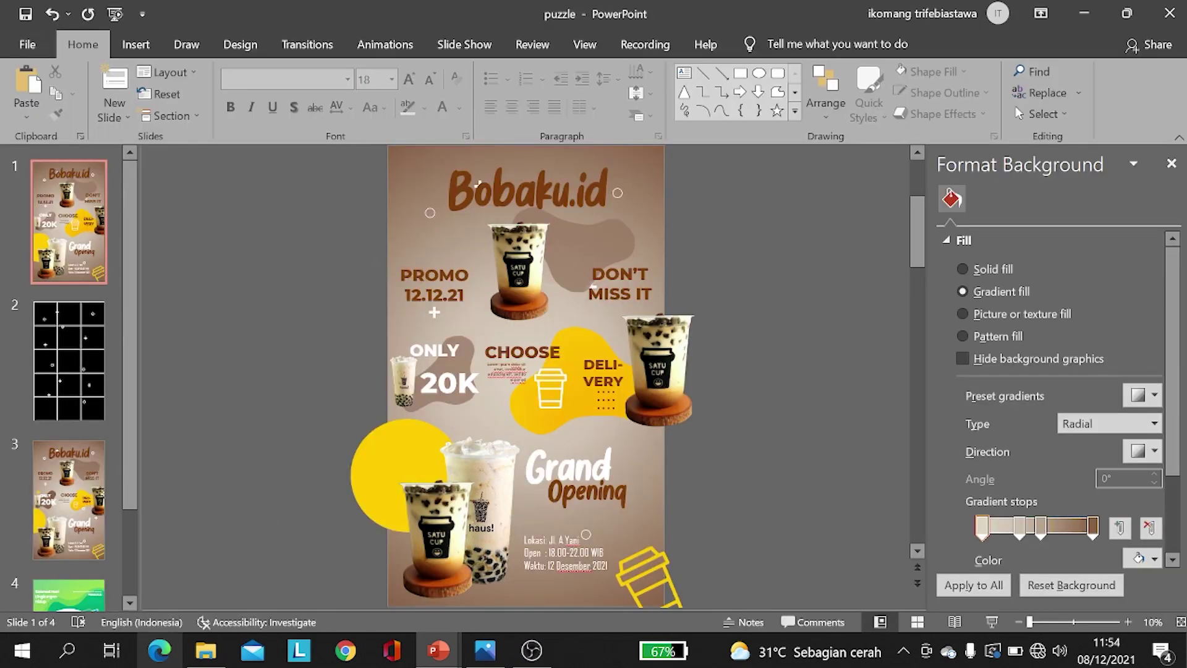
Step: Drag the exported tutorial puzzle JPEG from File Explorer onto the Cara menyimpan IG puzzle Per part slide
{"action": "left_click", "coordinate": [206, 649]}
{"action": "left_click_drag", "start_coordinate": [309, 581], "coordinate": [449, 660]}
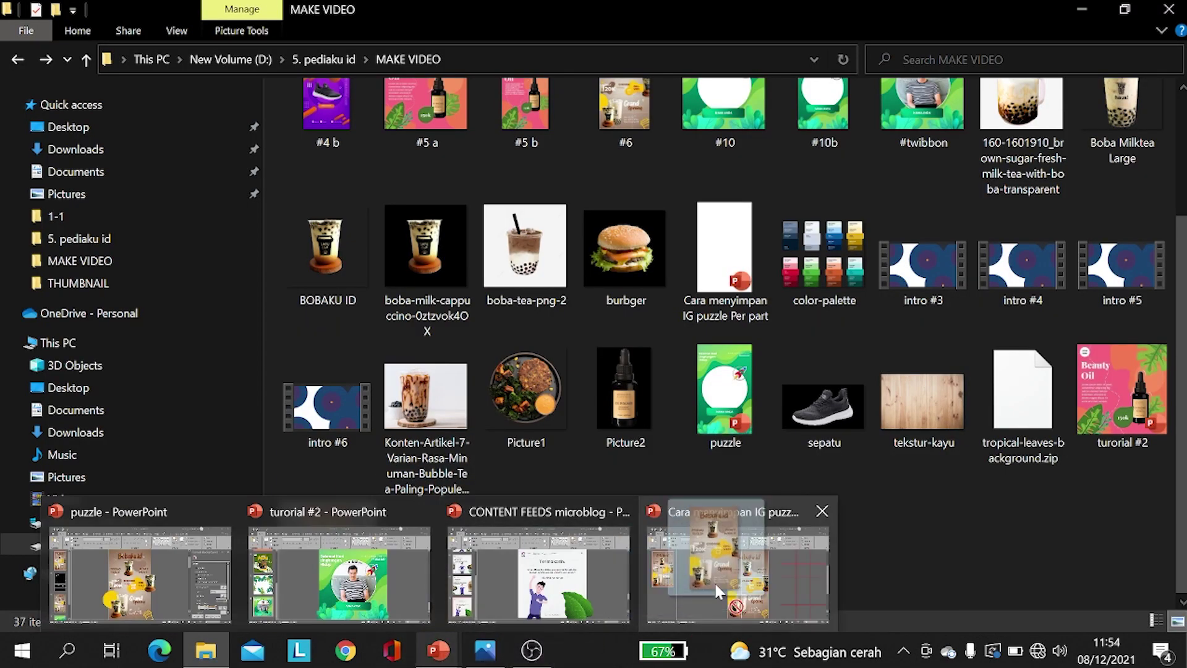
{"action": "left_click_drag", "start_coordinate": [449, 660], "coordinate": [717, 591]}
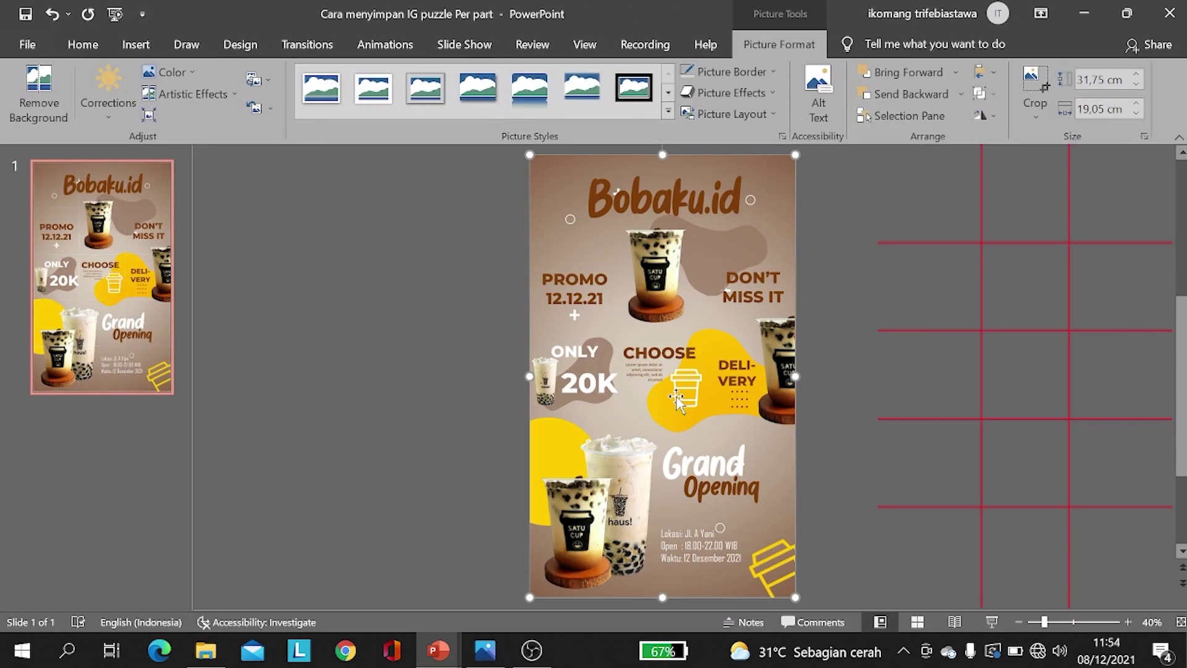
{"action": "left_click_drag", "start_coordinate": [795, 387], "coordinate": [569, 380]}
Step: Remove the old poster picture and position the new poster to fill the slide
{"action": "key", "text": "ctrl+z"}
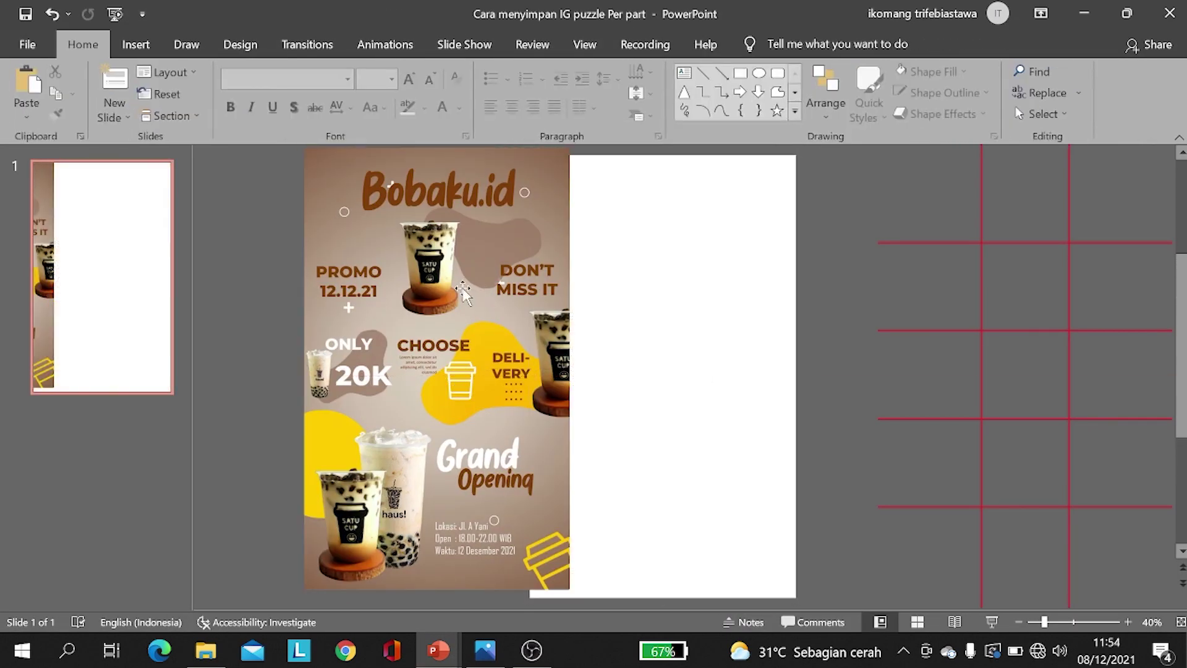
{"action": "mouse_move", "coordinate": [461, 286]}
{"action": "left_mouse_down"}
{"action": "mouse_move", "coordinate": [509, 309]}
{"action": "mouse_move", "coordinate": [687, 295]}
{"action": "left_mouse_up"}
{"action": "left_click", "coordinate": [421, 264]}
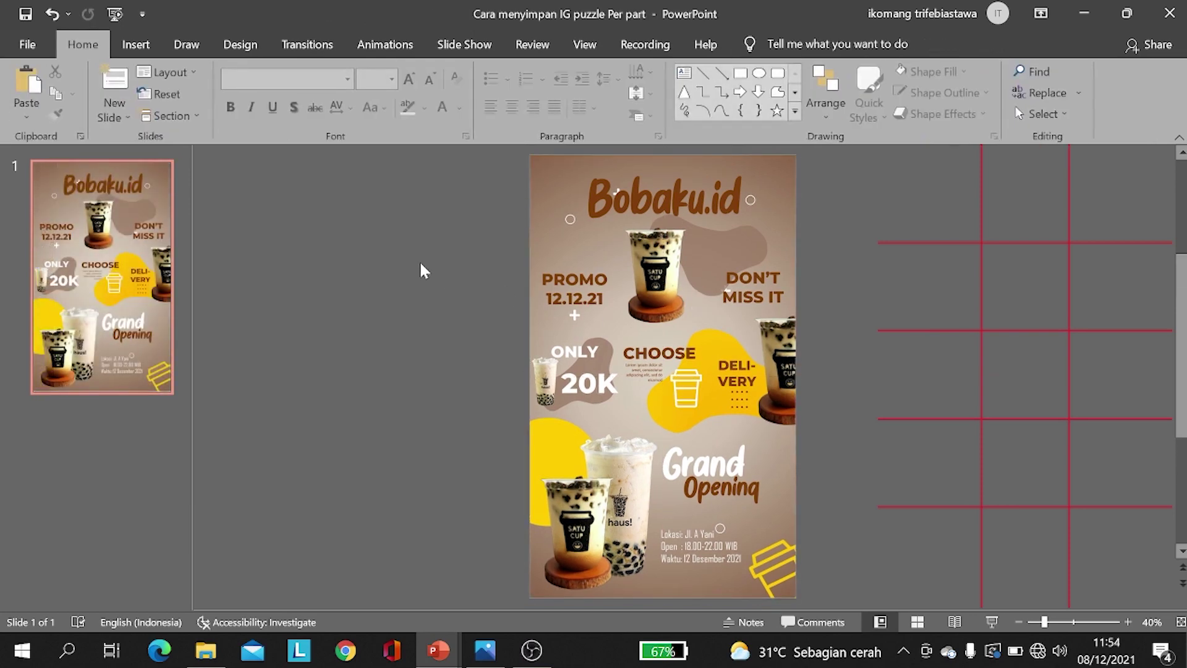
Step: Select the poster picture and the red grid shape beside the slide in turn to check them
{"action": "left_click", "coordinate": [1043, 239]}
{"action": "scroll", "coordinate": [793, 316], "scroll_direction": "up", "scroll_amount": 1}
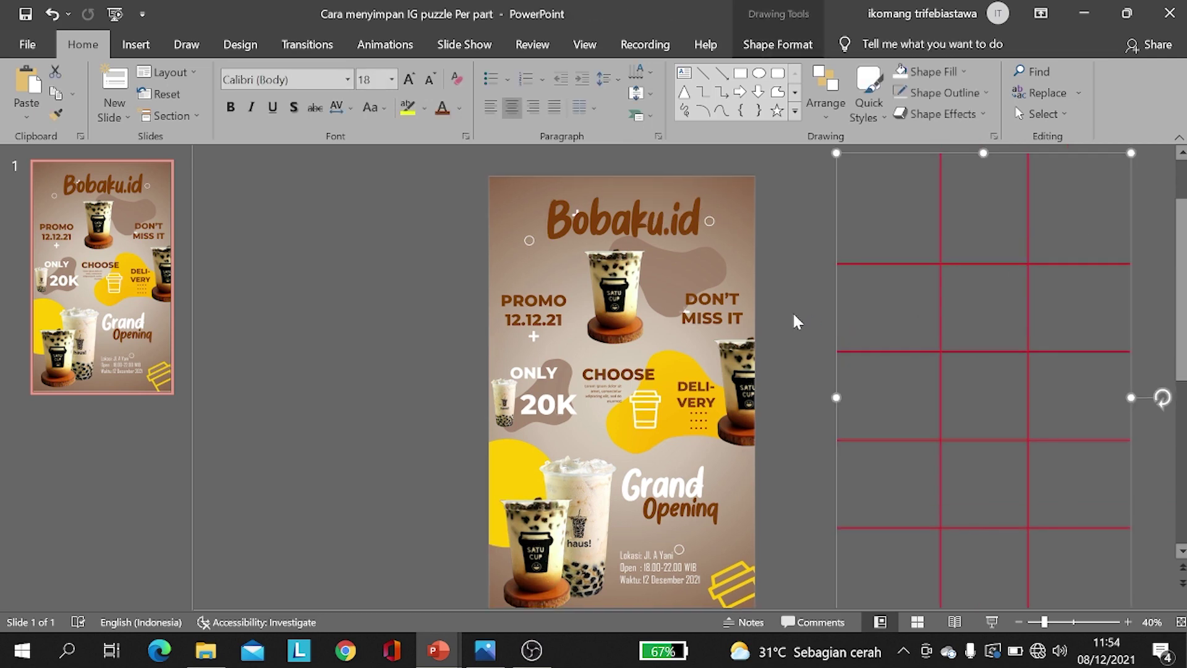
{"action": "scroll", "coordinate": [796, 313], "scroll_direction": "down", "scroll_amount": 1}
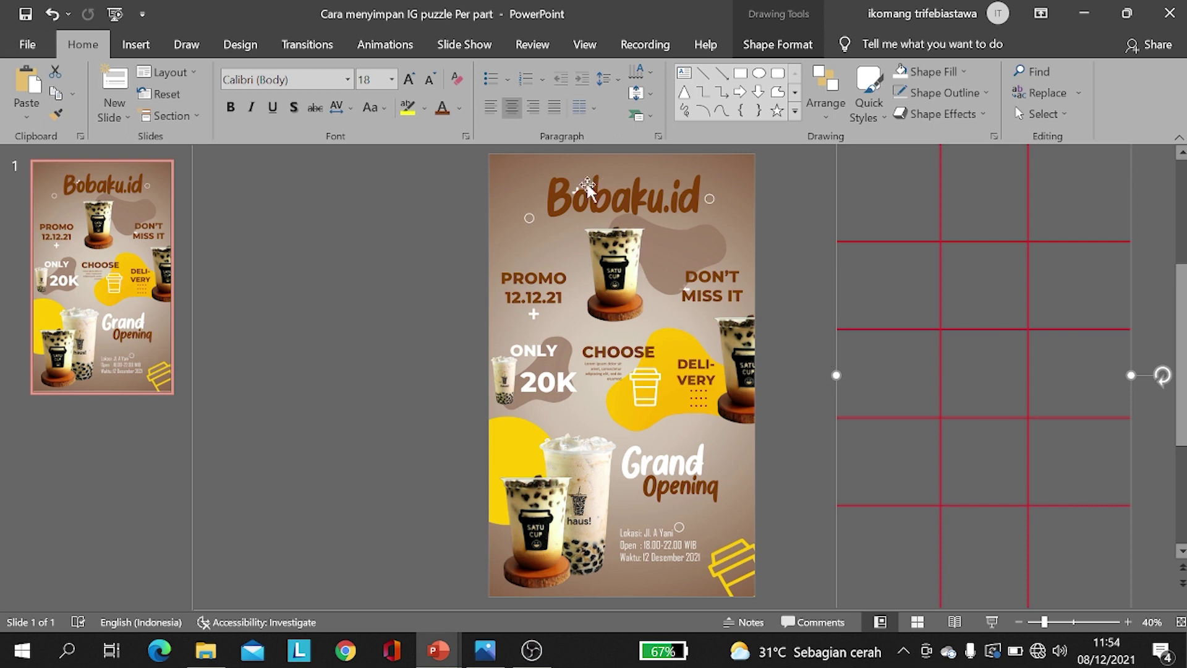
{"action": "left_click", "coordinate": [711, 350]}
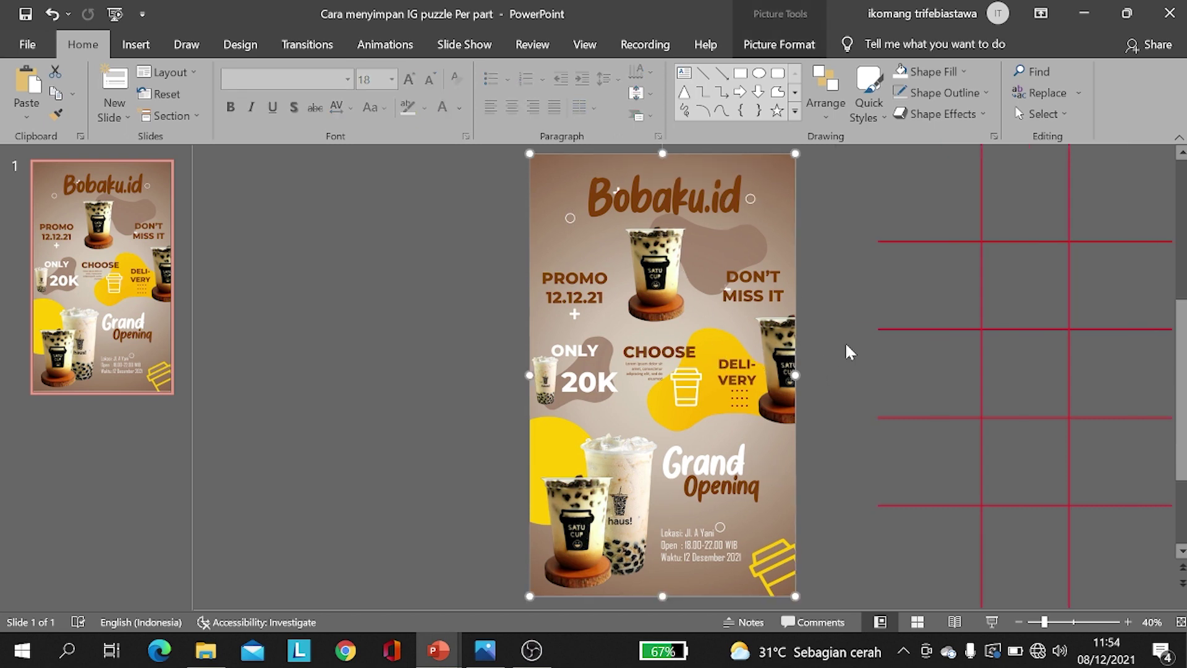
{"action": "left_click", "coordinate": [852, 348]}
{"action": "left_click", "coordinate": [963, 332]}
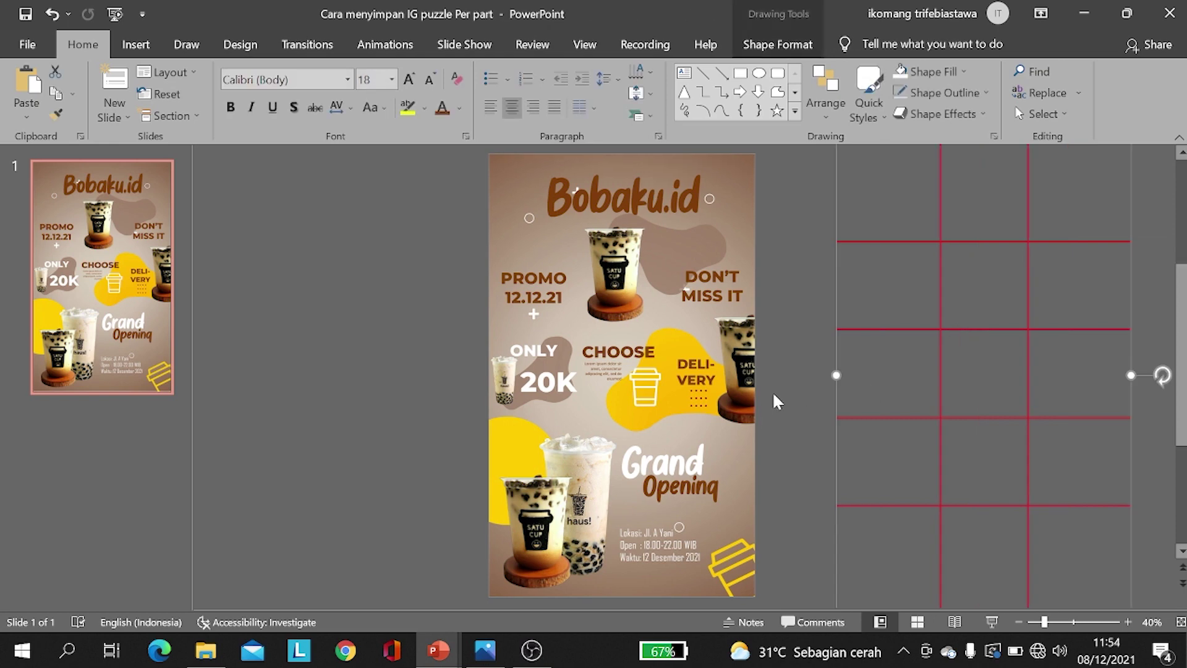
{"action": "left_click", "coordinate": [770, 377]}
Step: Move the red 3×5 grid over the poster, aligned with the slide edges
{"action": "left_click", "coordinate": [978, 331]}
{"action": "left_click", "coordinate": [958, 329]}
{"action": "left_click", "coordinate": [1009, 330]}
{"action": "left_click_drag", "start_coordinate": [1013, 332], "coordinate": [815, 342]}
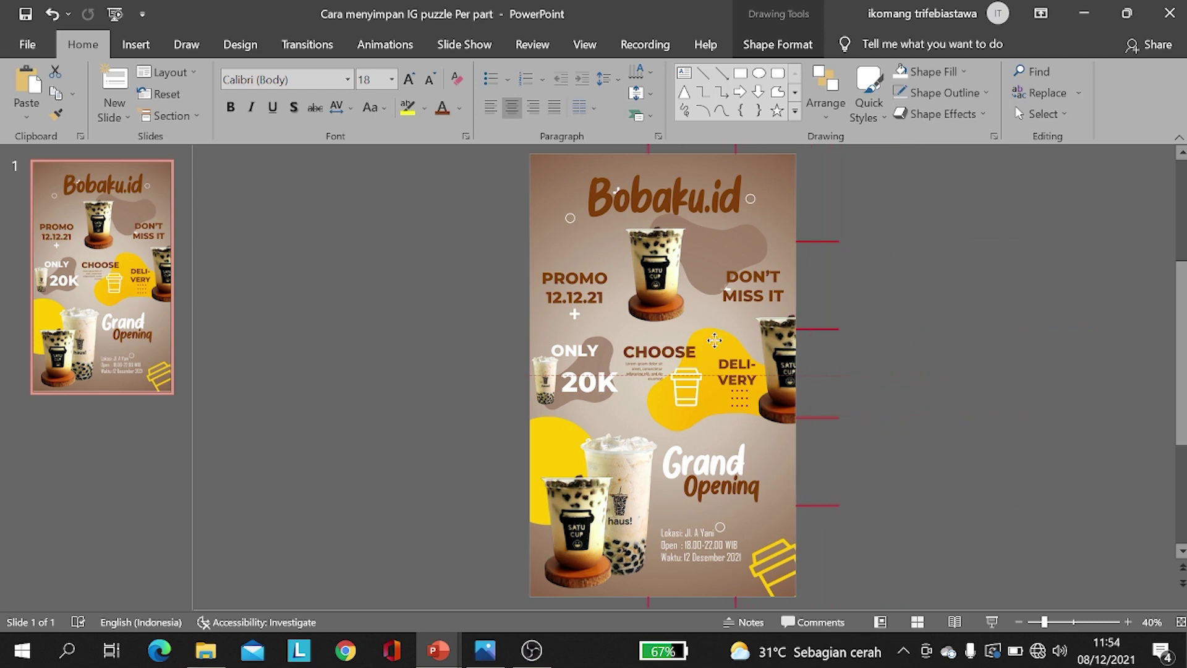
{"action": "mouse_move", "coordinate": [815, 342]}
{"action": "left_mouse_down"}
{"action": "mouse_move", "coordinate": [670, 339]}
{"action": "mouse_move", "coordinate": [680, 341]}
{"action": "left_mouse_up"}
{"action": "left_click_drag", "start_coordinate": [692, 340], "coordinate": [693, 344]}
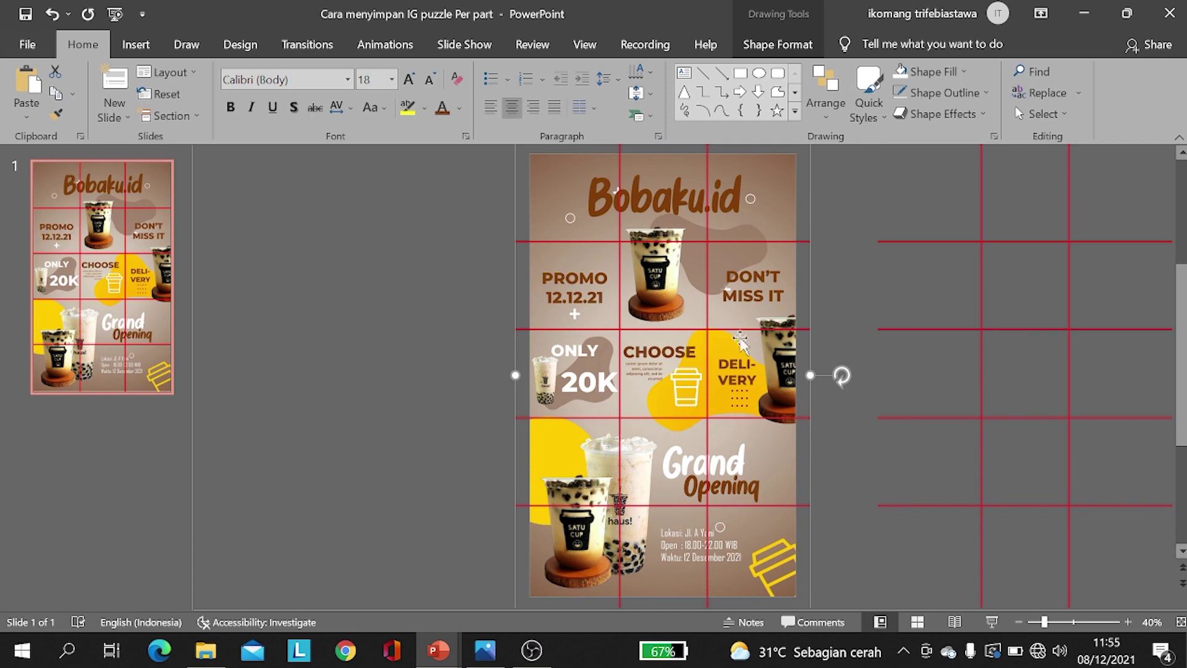
{"action": "left_click", "coordinate": [851, 302]}
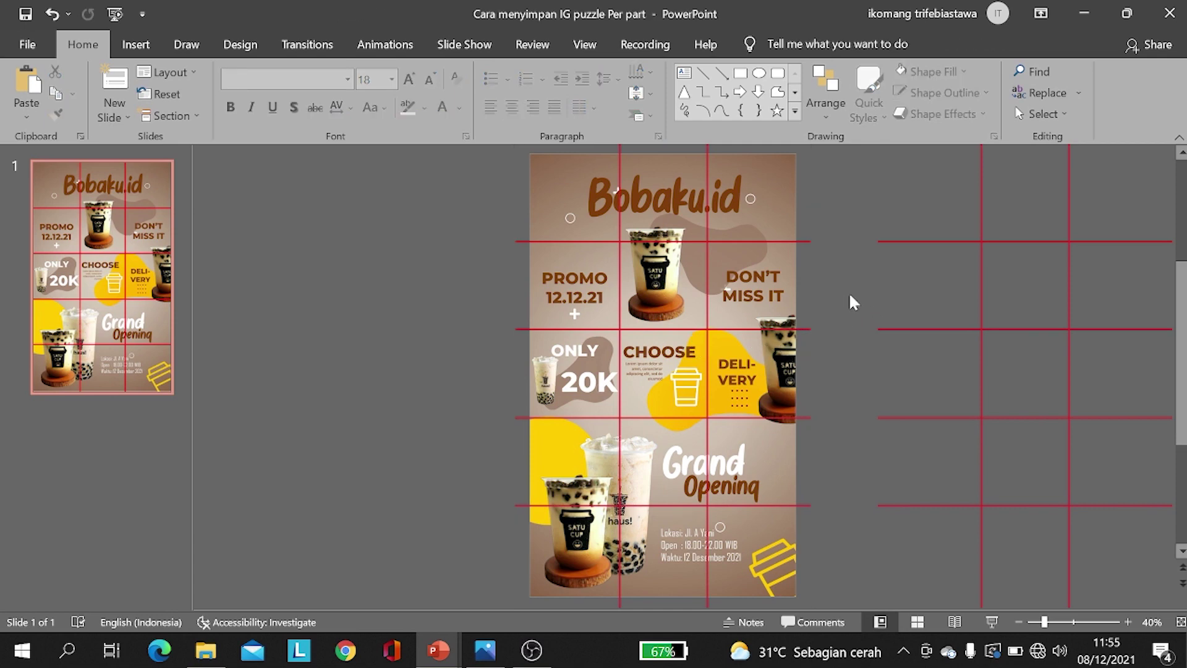
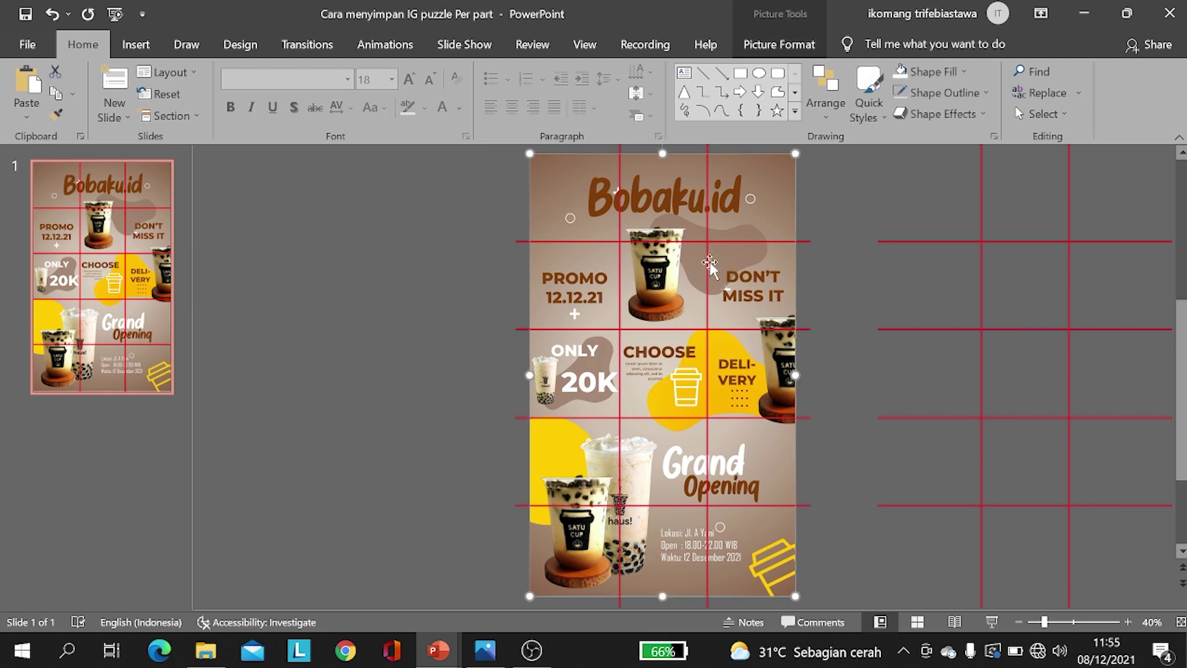
Step: Select the poster with the red grid lines and apply Merge Shapes > Fragment to split it into pieces
{"action": "left_click", "coordinate": [706, 242], "text": "shift"}
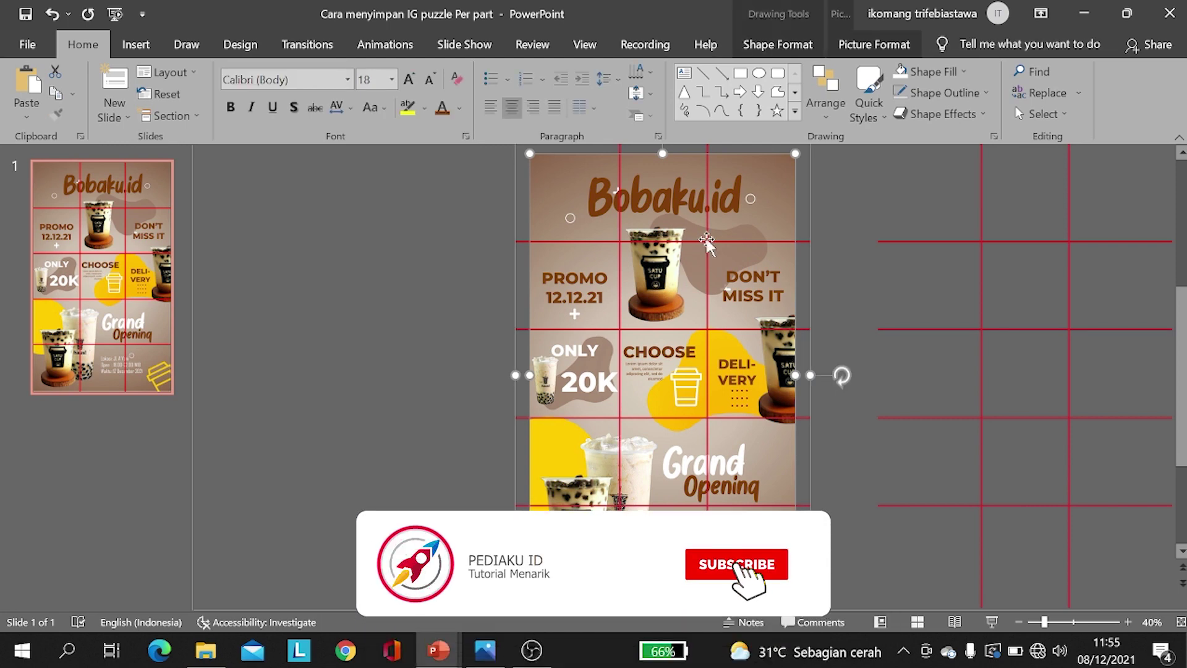
{"action": "left_click", "coordinate": [789, 50]}
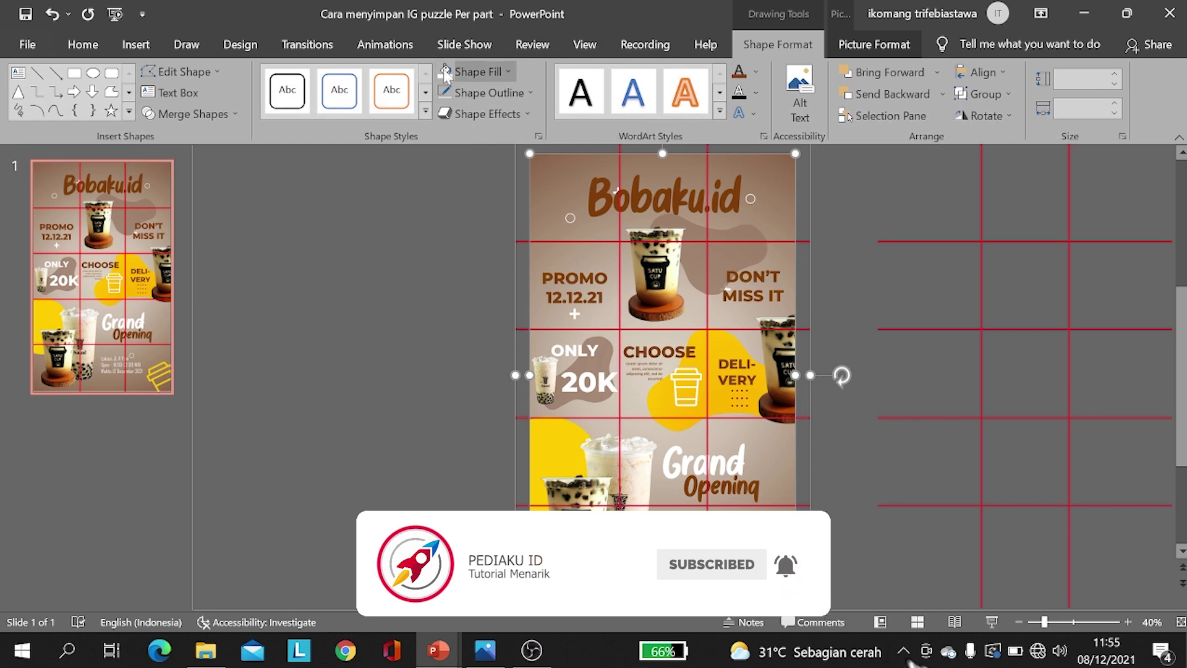
{"action": "left_click", "coordinate": [223, 121]}
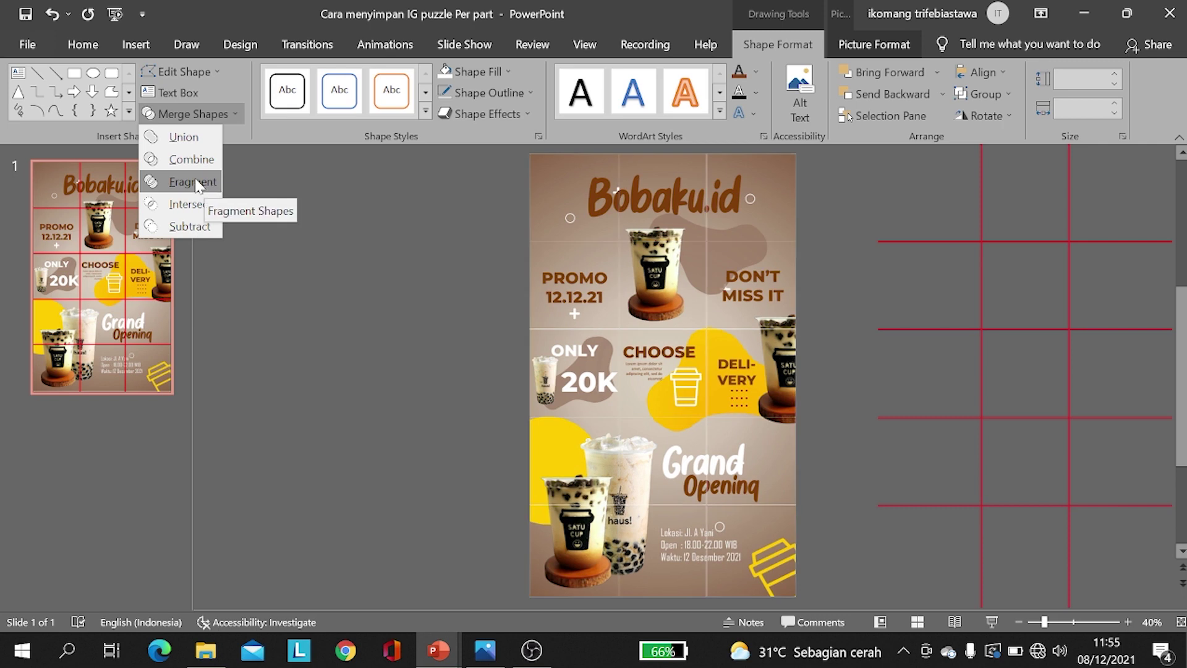
{"action": "left_click", "coordinate": [194, 182]}
{"action": "left_click", "coordinate": [375, 232]}
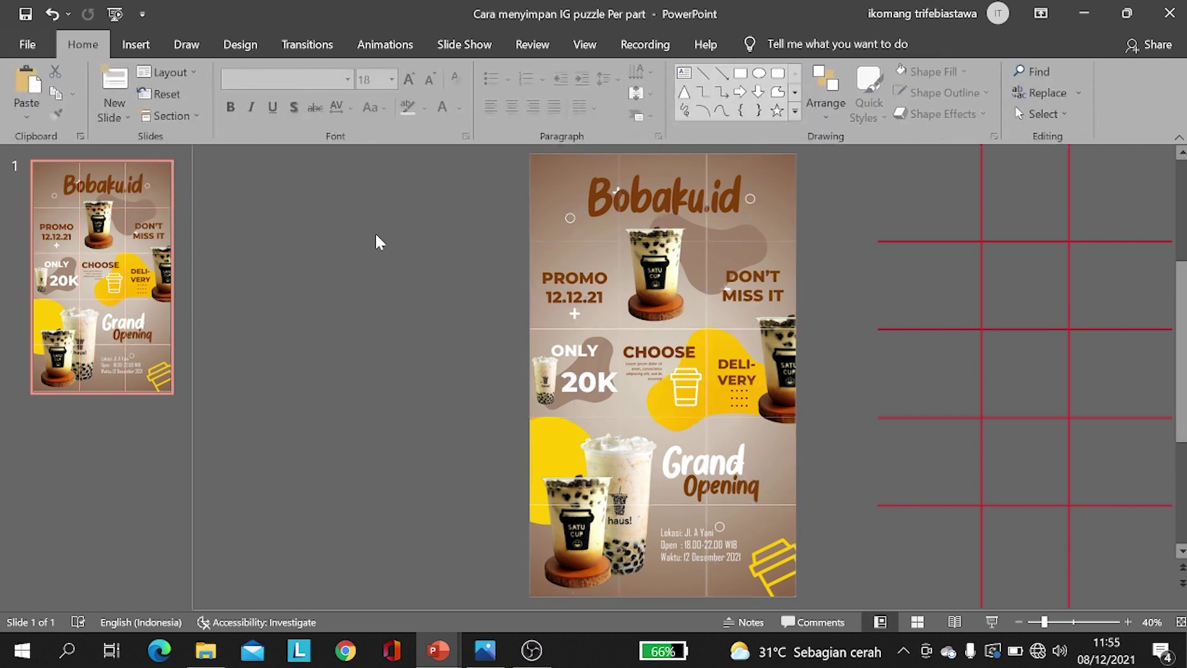
{"action": "left_click_drag", "start_coordinate": [569, 198], "coordinate": [546, 187]}
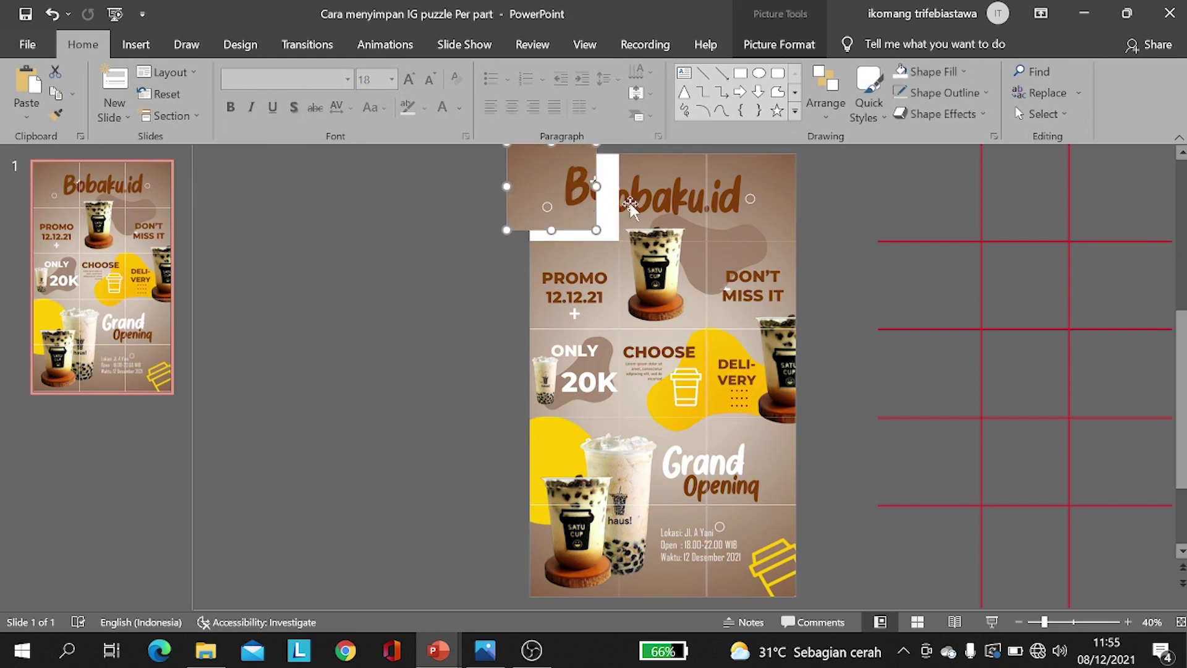
{"action": "left_click_drag", "start_coordinate": [742, 192], "coordinate": [756, 183]}
{"action": "left_click_drag", "start_coordinate": [754, 284], "coordinate": [784, 284]}
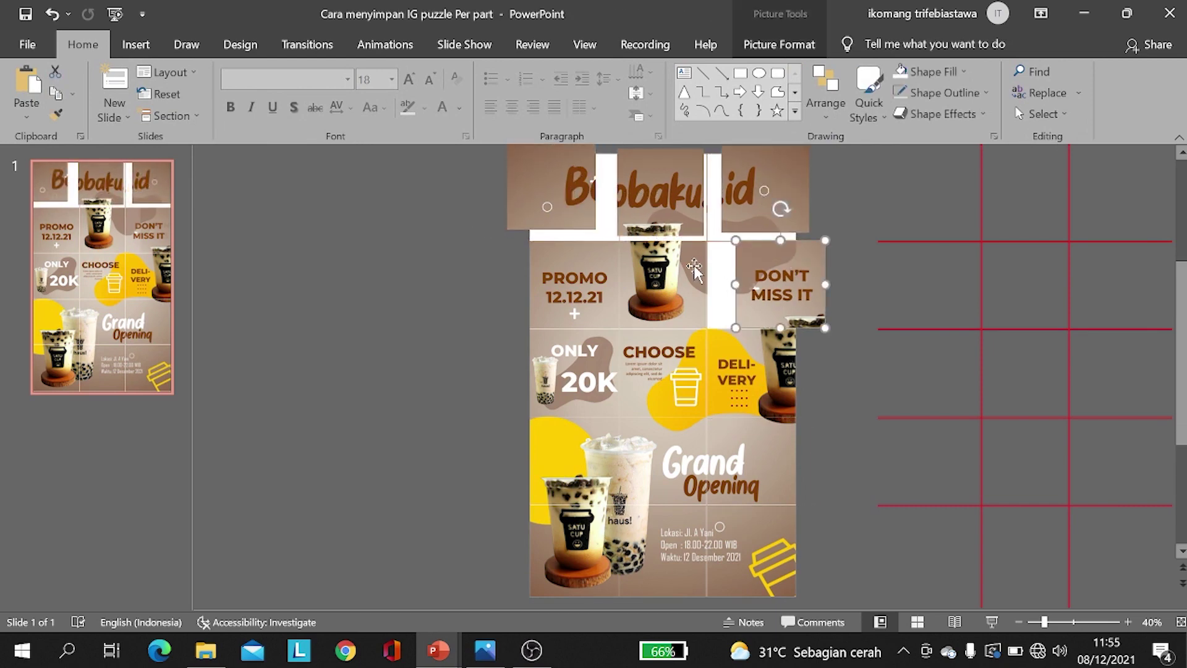
{"action": "left_click_drag", "start_coordinate": [620, 272], "coordinate": [560, 289]}
{"action": "left_click_drag", "start_coordinate": [575, 371], "coordinate": [565, 371]}
{"action": "left_click_drag", "start_coordinate": [661, 371], "coordinate": [667, 371]}
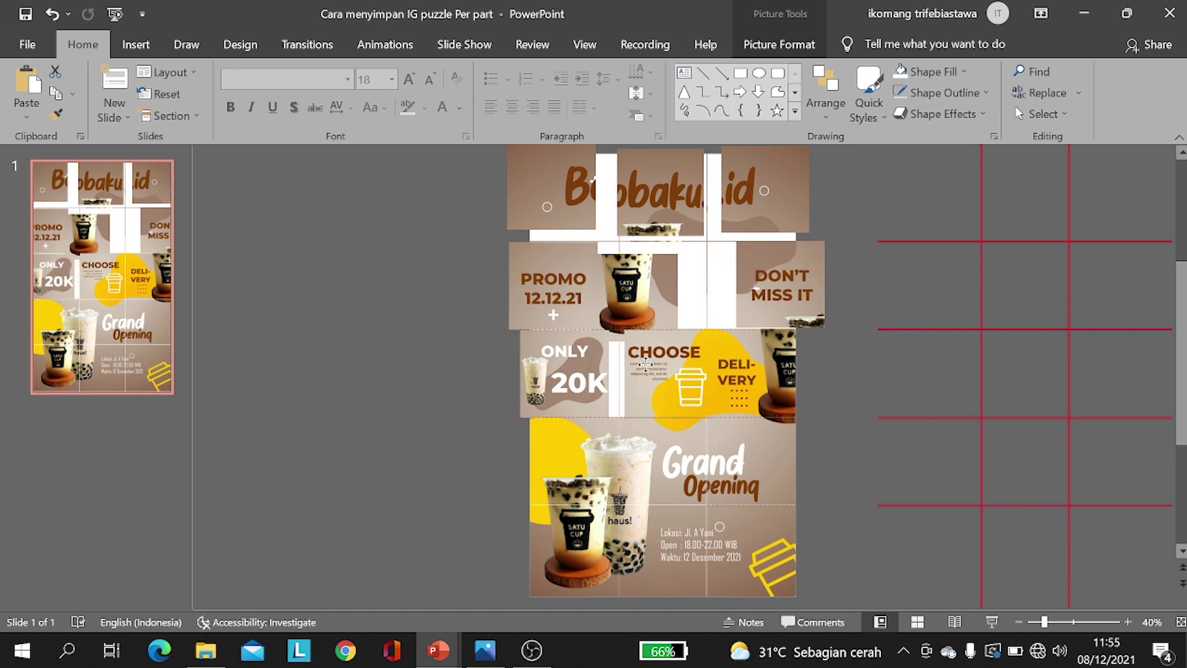
{"action": "left_click_drag", "start_coordinate": [789, 369], "coordinate": [824, 369]}
{"action": "left_click_drag", "start_coordinate": [742, 377], "coordinate": [774, 381]}
{"action": "left_click_drag", "start_coordinate": [760, 464], "coordinate": [779, 470]}
{"action": "left_click_drag", "start_coordinate": [760, 557], "coordinate": [770, 570]}
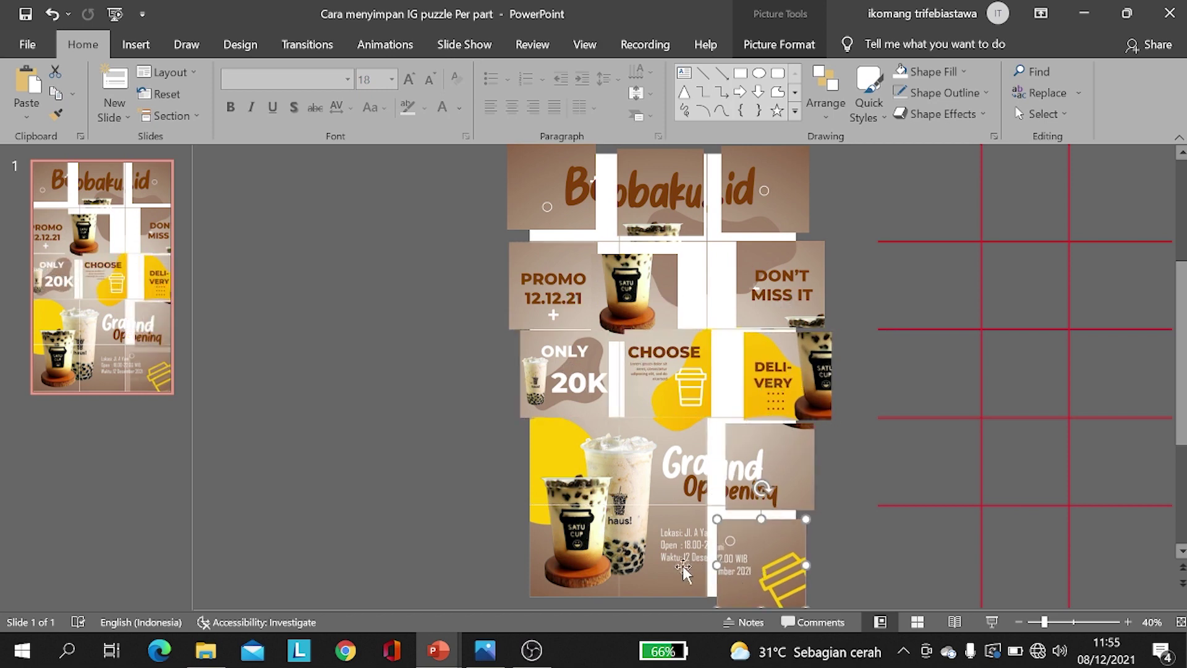
{"action": "left_click_drag", "start_coordinate": [662, 550], "coordinate": [657, 561]}
{"action": "left_click_drag", "start_coordinate": [573, 562], "coordinate": [555, 566]}
{"action": "mouse_move", "coordinate": [555, 489]}
{"action": "left_mouse_down"}
{"action": "mouse_move", "coordinate": [539, 478]}
{"action": "mouse_move", "coordinate": [553, 445]}
{"action": "left_mouse_up"}
{"action": "key", "text": "ctrl+z"}
{"action": "left_click_drag", "start_coordinate": [662, 473], "coordinate": [651, 465]}
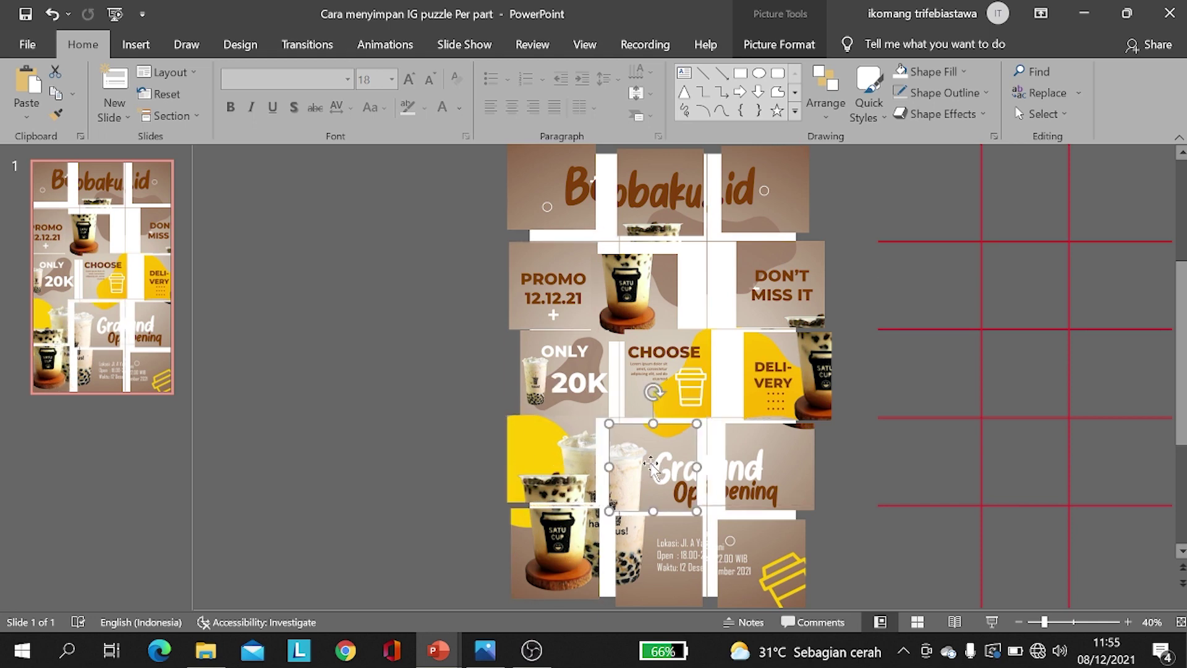
{"action": "key", "text": "ctrl+z"}
{"action": "key", "text": "ctrl+z"}
{"action": "key", "text": "ctrl+z"}
{"action": "key", "text": "ctrl+z"}
{"action": "key", "text": "ctrl+z"}
{"action": "key", "text": "ctrl+z"}
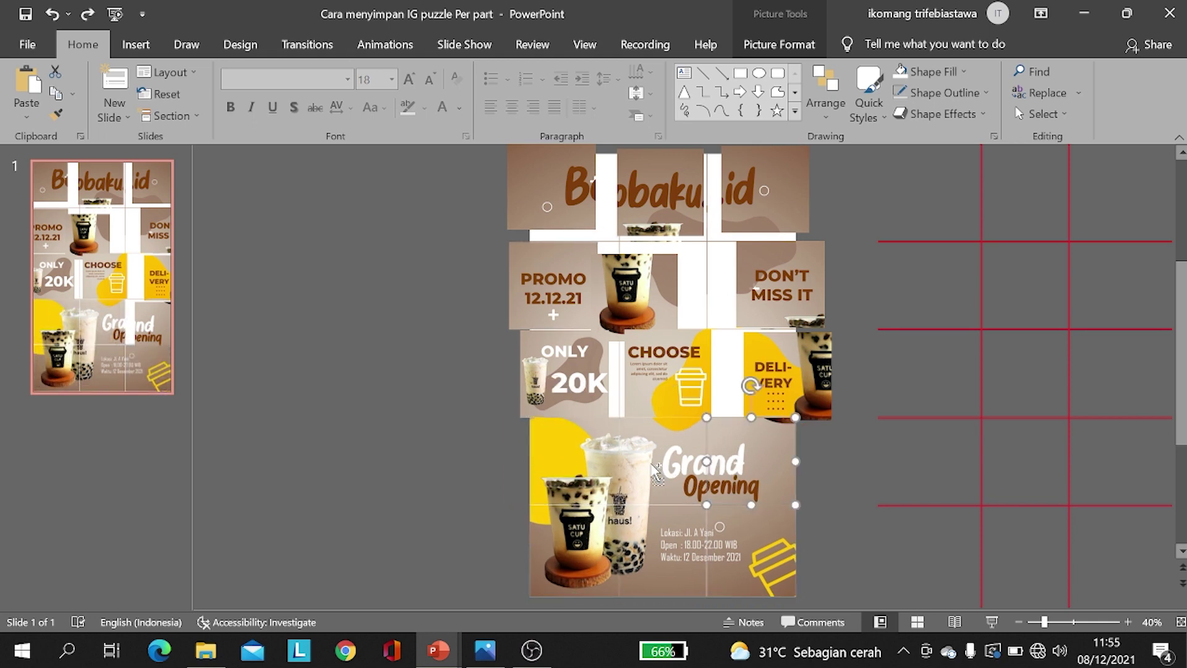
{"action": "key", "text": "ctrl+z"}
{"action": "key", "text": "ctrl+z"}
{"action": "key", "text": "ctrl+z"}
{"action": "key", "text": "ctrl+z"}
{"action": "key", "text": "ctrl+z"}
{"action": "key", "text": "ctrl+z"}
{"action": "key", "text": "ctrl+z"}
{"action": "key", "text": "ctrl+z"}
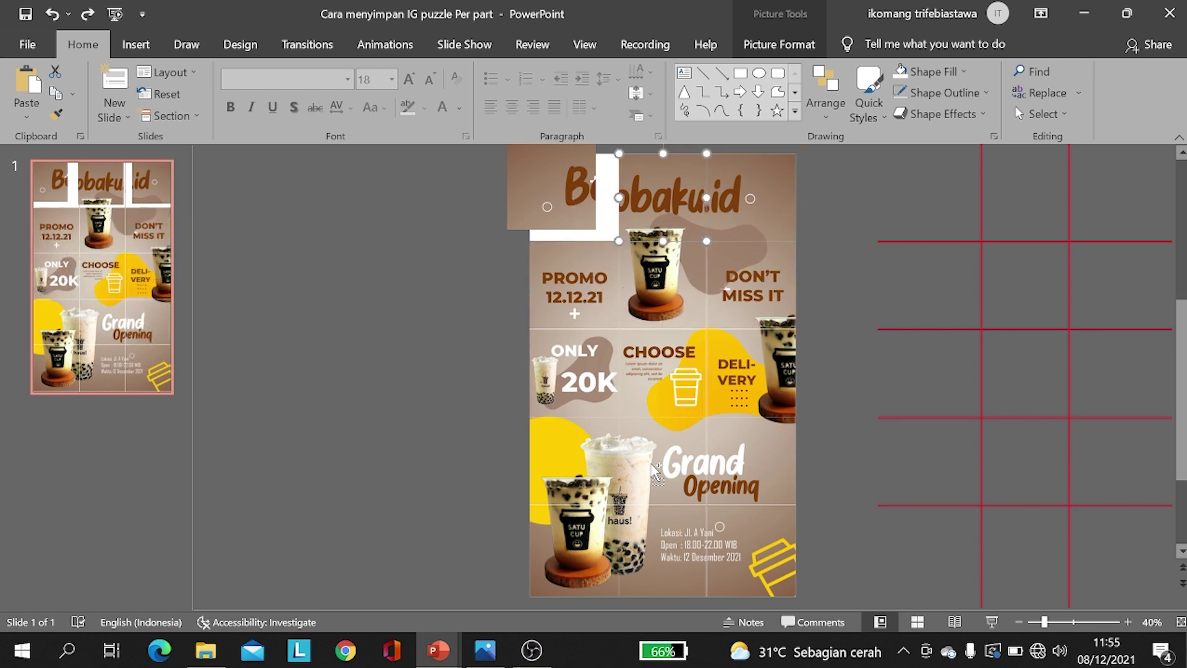
{"action": "key", "text": "ctrl+z"}
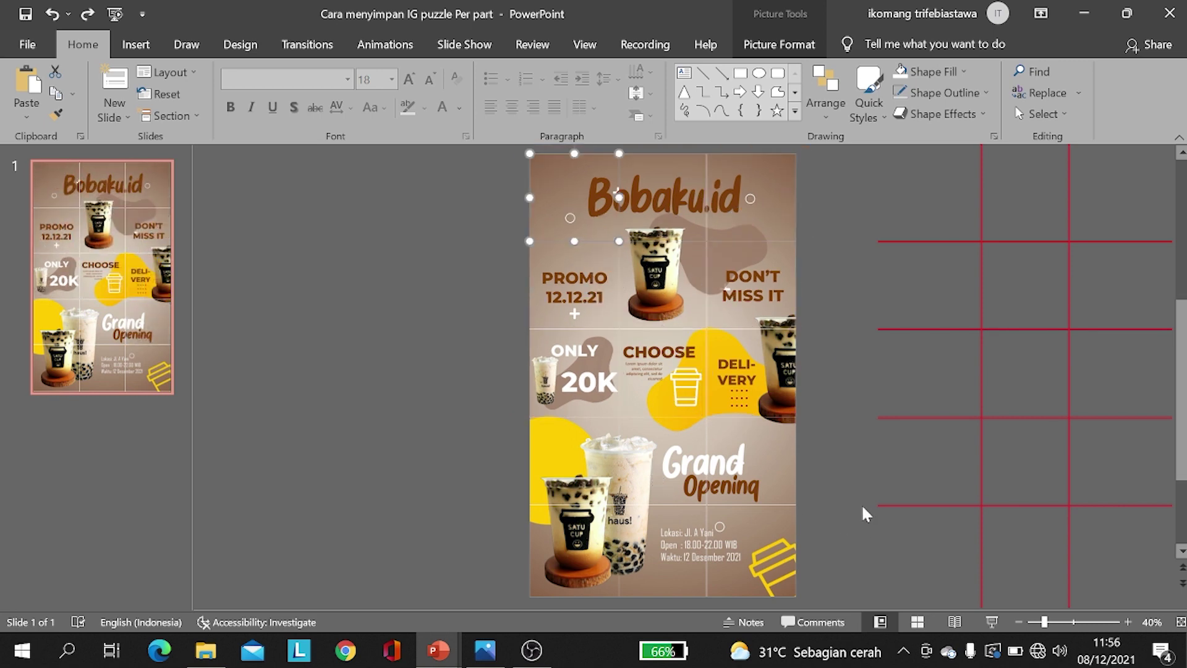
{"action": "left_click", "coordinate": [856, 506]}
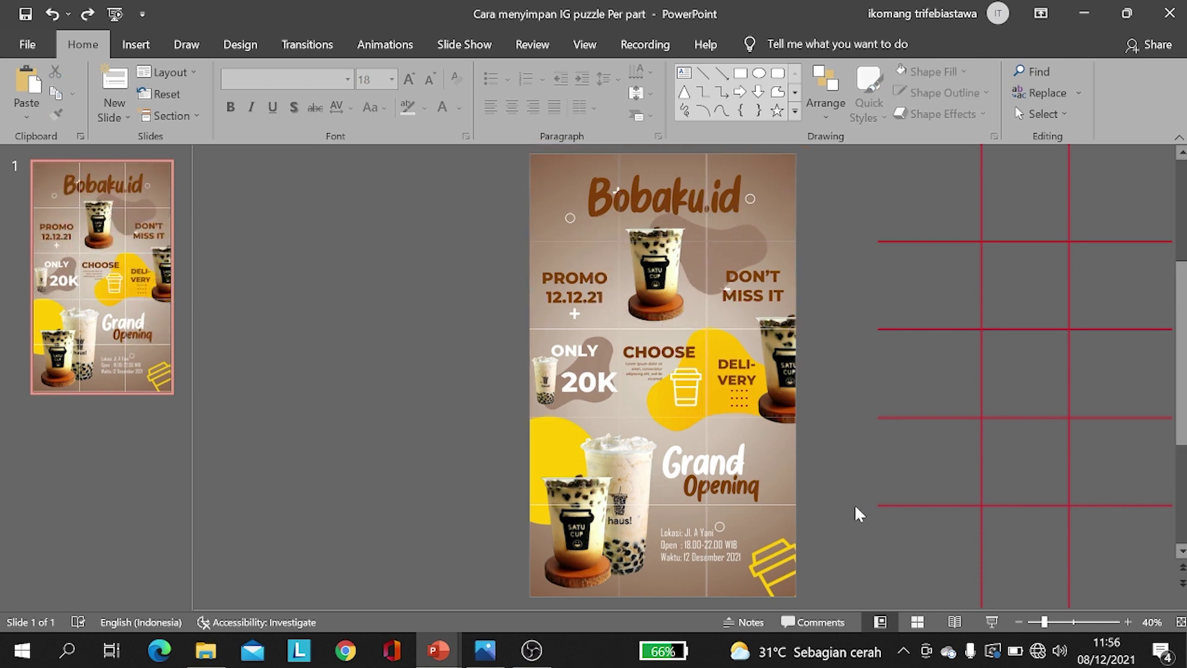
Step: Select the bottom-right poster piece and save it as picture 1
{"action": "left_click", "coordinate": [759, 554]}
{"action": "left_click", "coordinate": [668, 548]}
{"action": "left_click", "coordinate": [590, 547]}
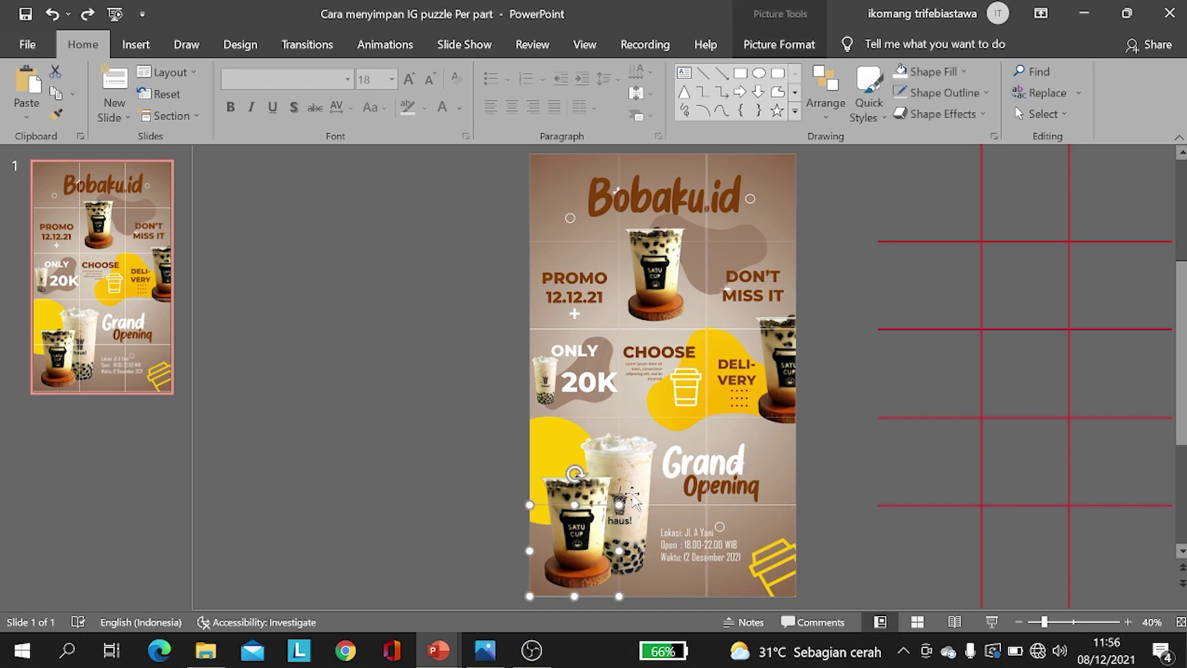
{"action": "left_click", "coordinate": [888, 505]}
{"action": "left_click", "coordinate": [701, 544]}
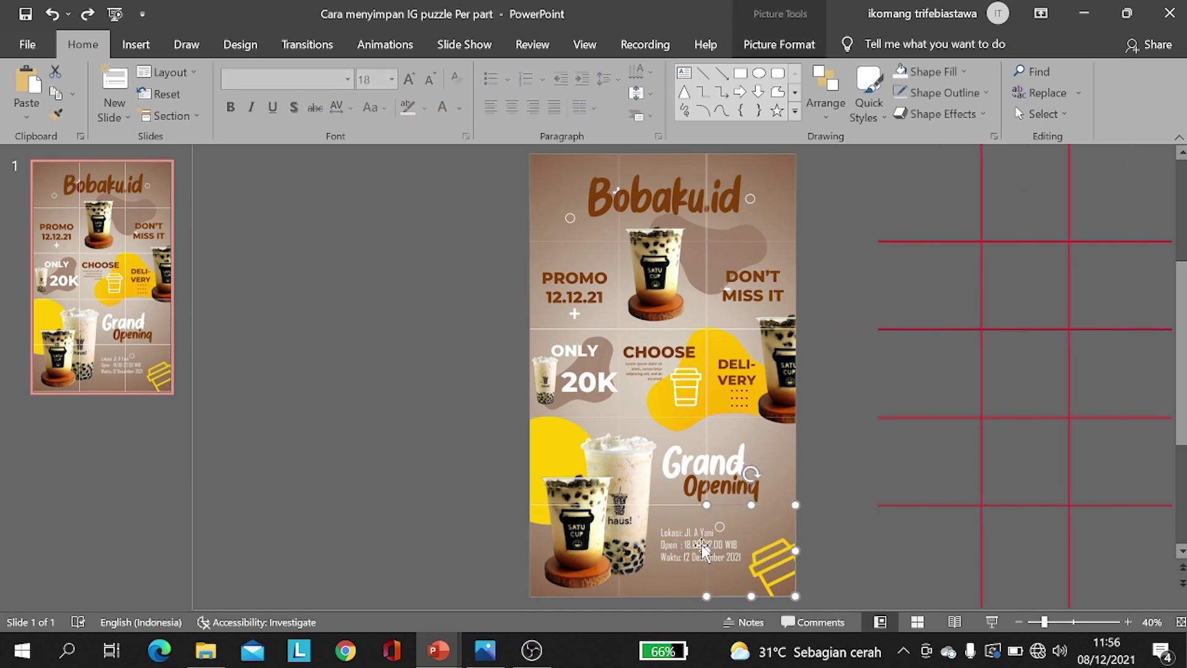
{"action": "right_click", "coordinate": [738, 539]}
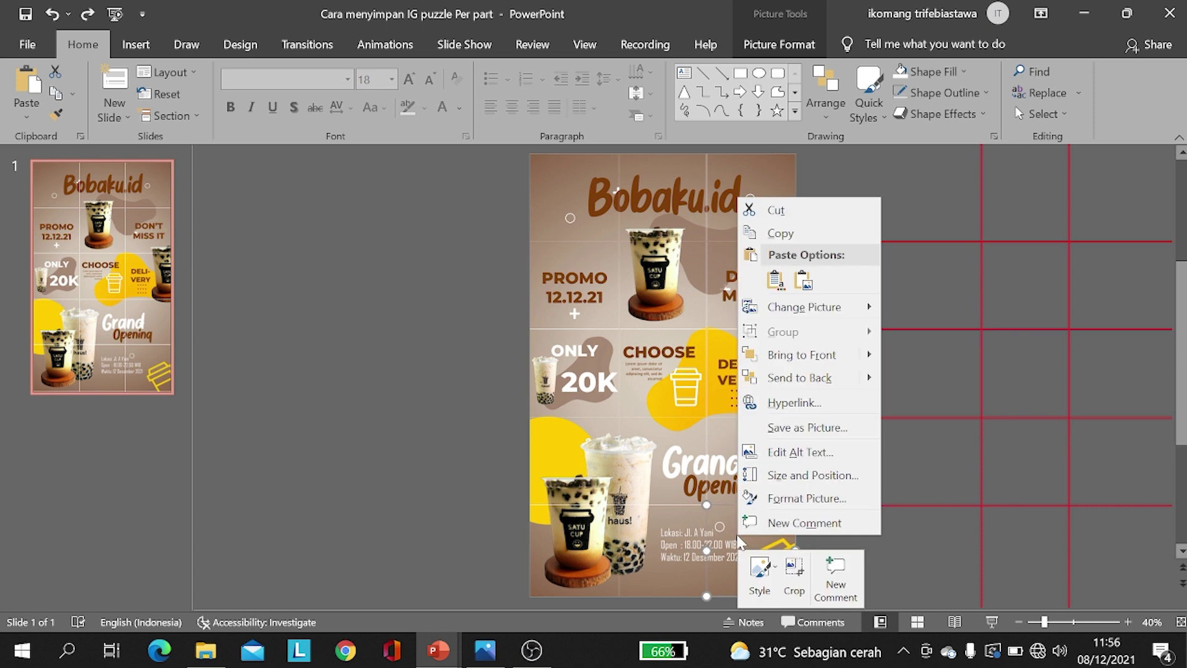
{"action": "left_click", "coordinate": [796, 428]}
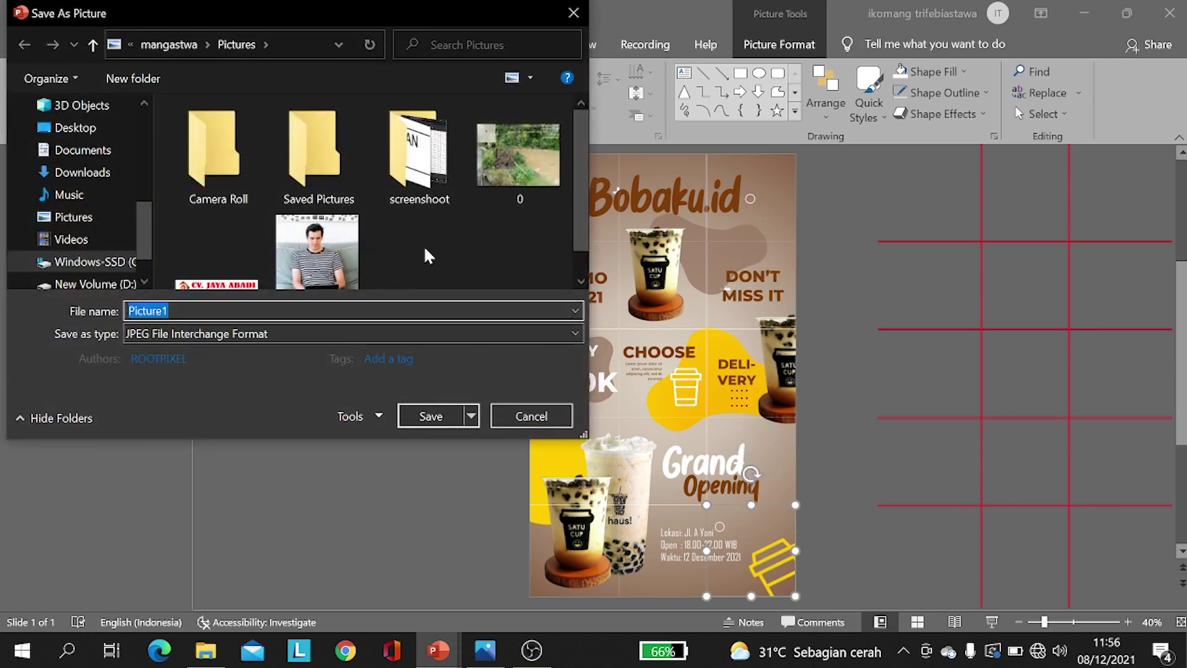
{"action": "type", "text": "1"}
{"action": "key", "text": "Return"}
Step: Save the bottom-middle piece and the following pieces as pictures one by one
{"action": "left_click", "coordinate": [637, 538]}
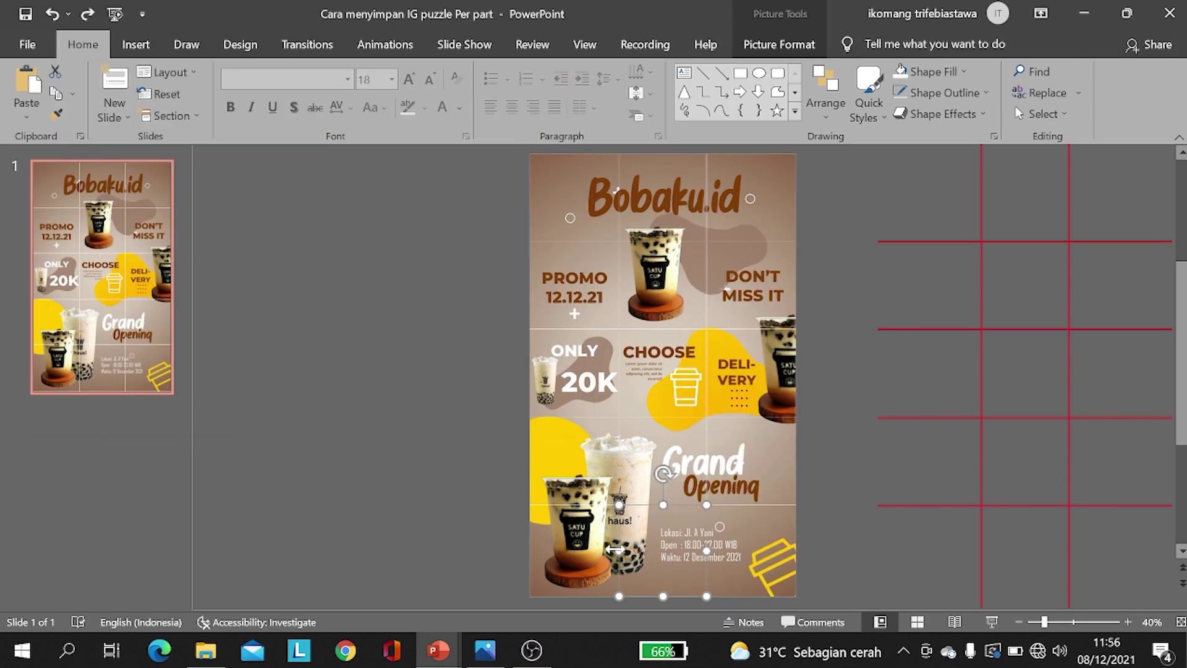
{"action": "right_click", "coordinate": [751, 383]}
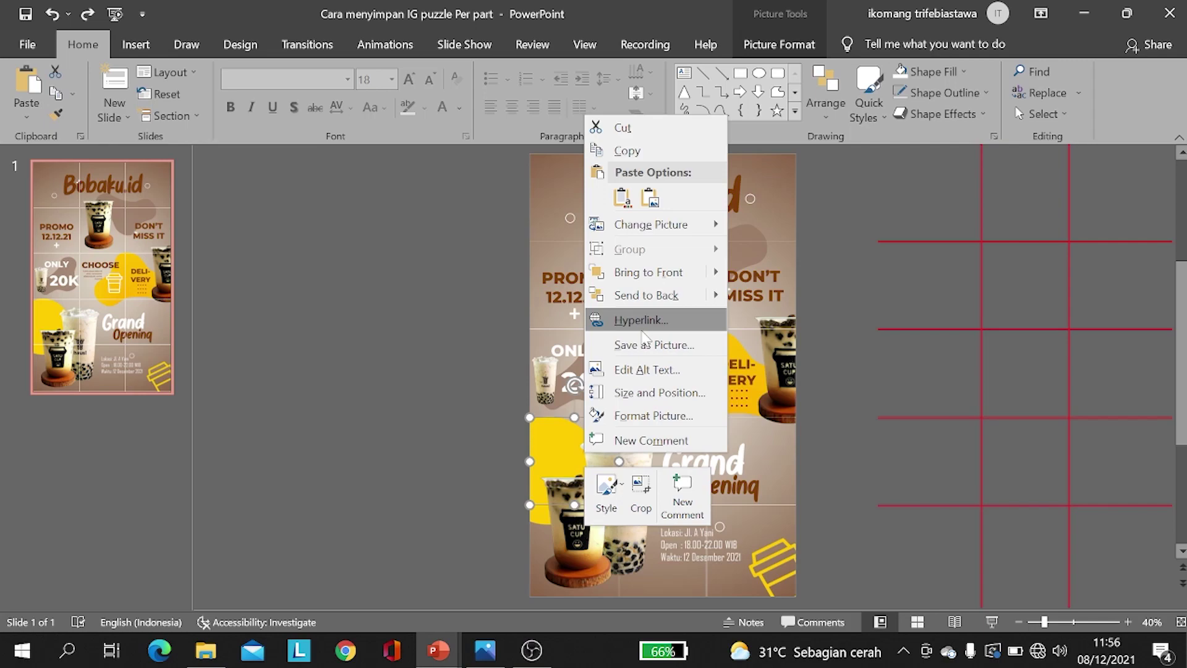
{"action": "left_click", "coordinate": [730, 342]}
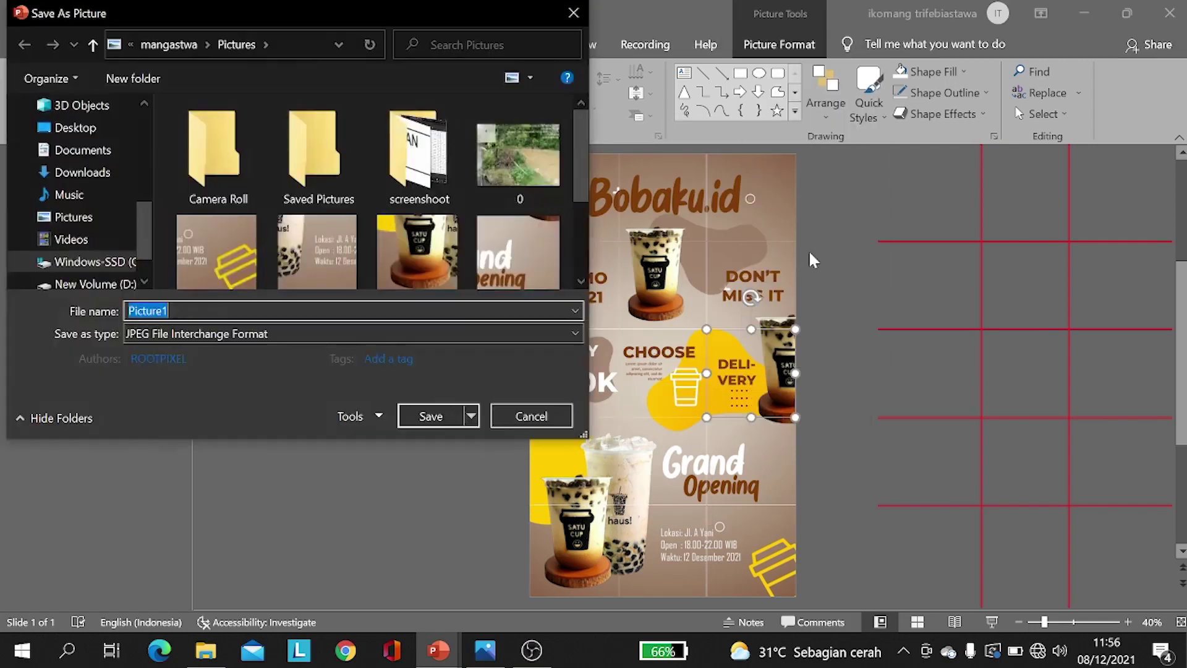
{"action": "key", "text": "Return"}
{"action": "right_click", "coordinate": [745, 266]}
{"action": "left_click", "coordinate": [797, 497]}
{"action": "key", "text": "Return"}
Step: Save the top-middle piece as picture 12
{"action": "right_click", "coordinate": [674, 286]}
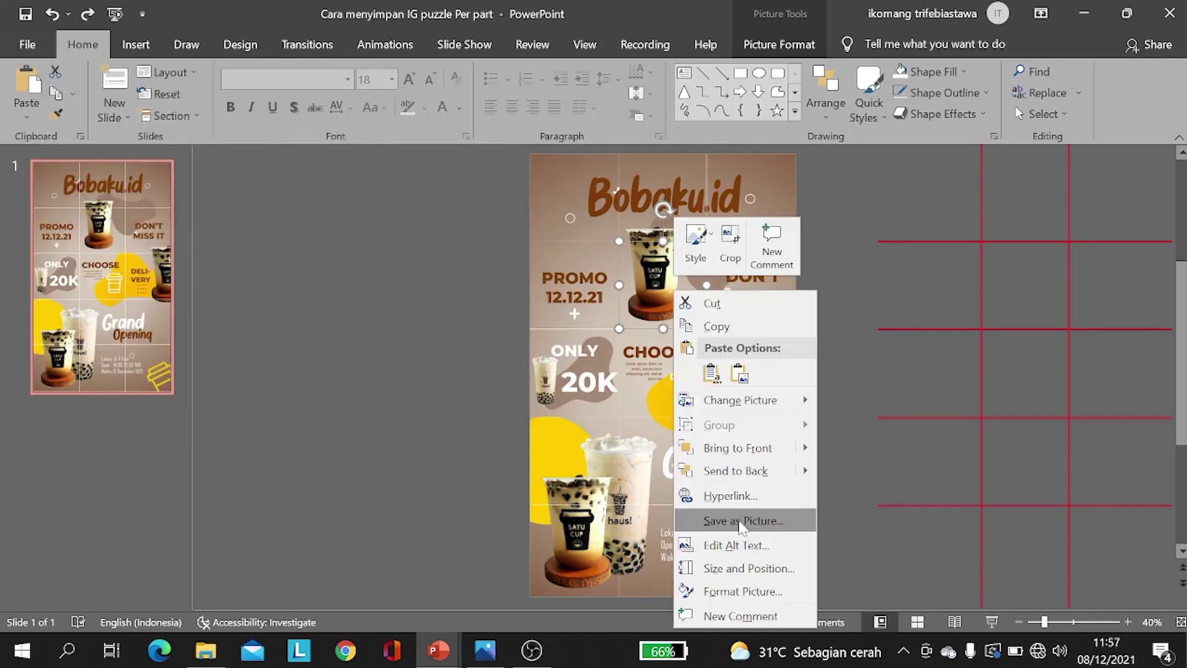
{"action": "left_click", "coordinate": [742, 520]}
{"action": "type", "text": "12"}
{"action": "key", "text": "Return"}
Step: Save the top-left piece as picture 15, then deselect it
{"action": "right_click", "coordinate": [581, 197]}
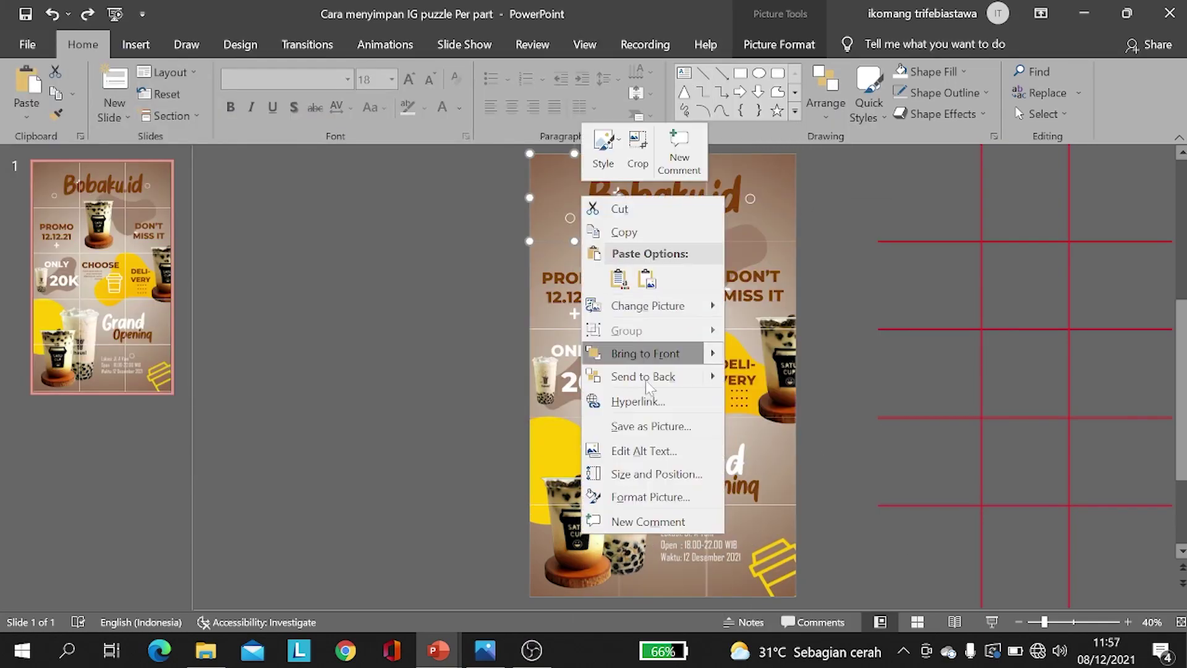
{"action": "left_click", "coordinate": [651, 426]}
{"action": "type", "text": "15"}
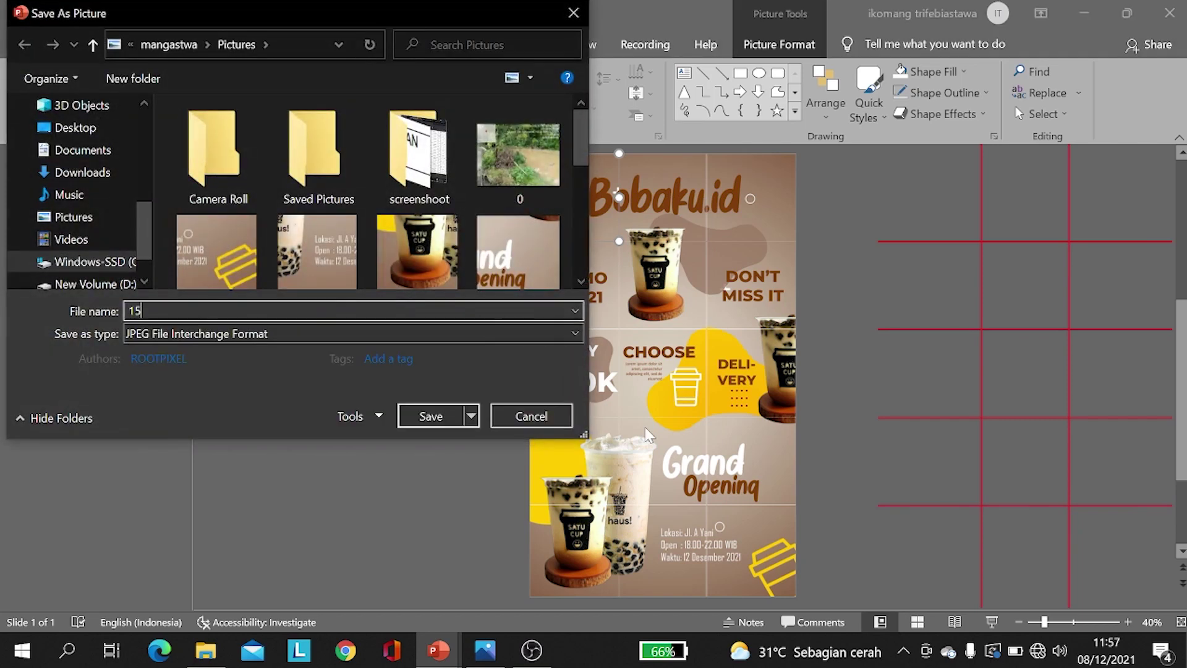
{"action": "key", "text": "Return"}
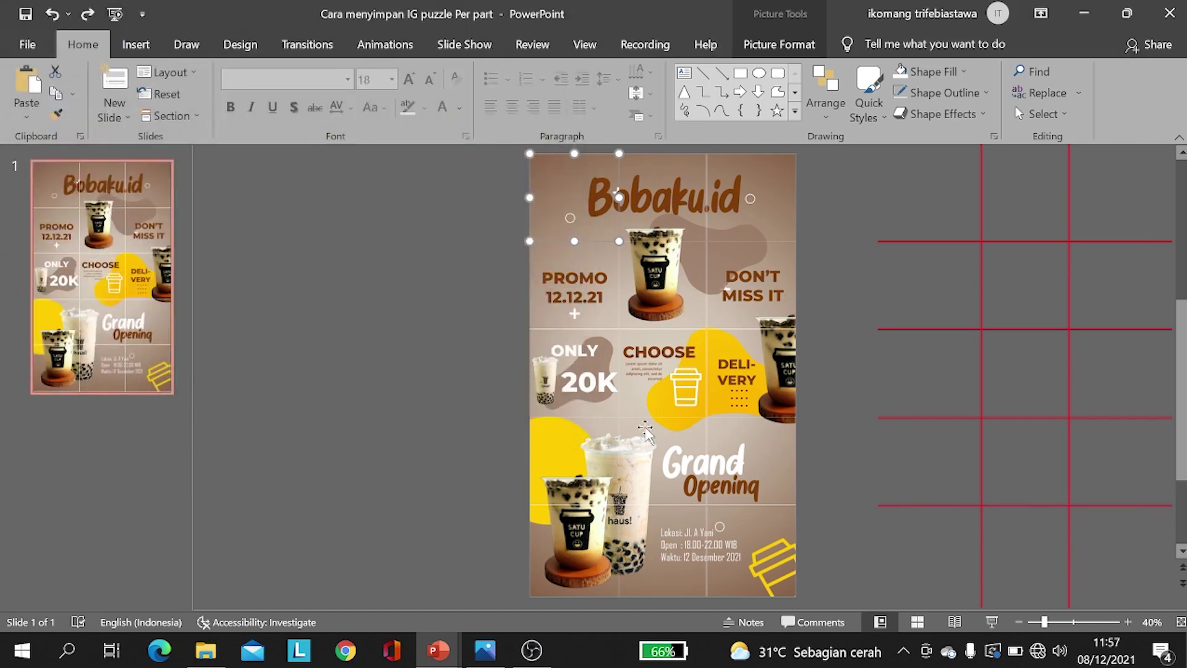
{"action": "left_click", "coordinate": [470, 451]}
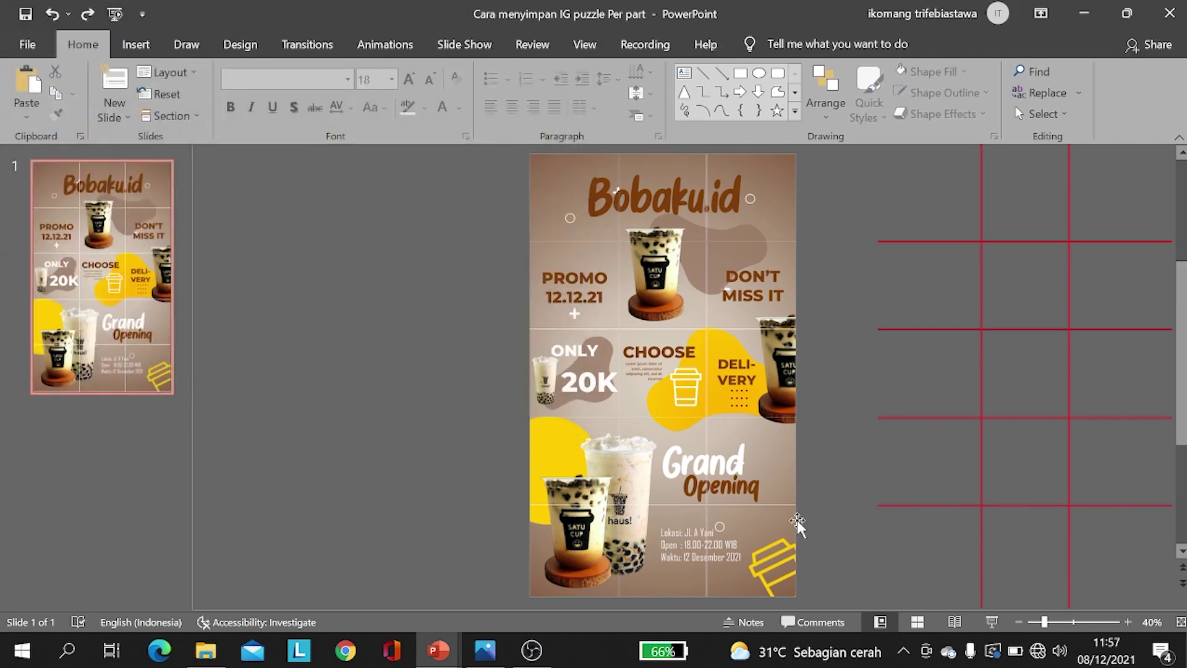
Step: Pull the bottom and Grand Opening row pieces apart to check the cuts, then undo the moves
{"action": "left_click_drag", "start_coordinate": [766, 533], "coordinate": [781, 544]}
{"action": "left_click_drag", "start_coordinate": [674, 535], "coordinate": [673, 558]}
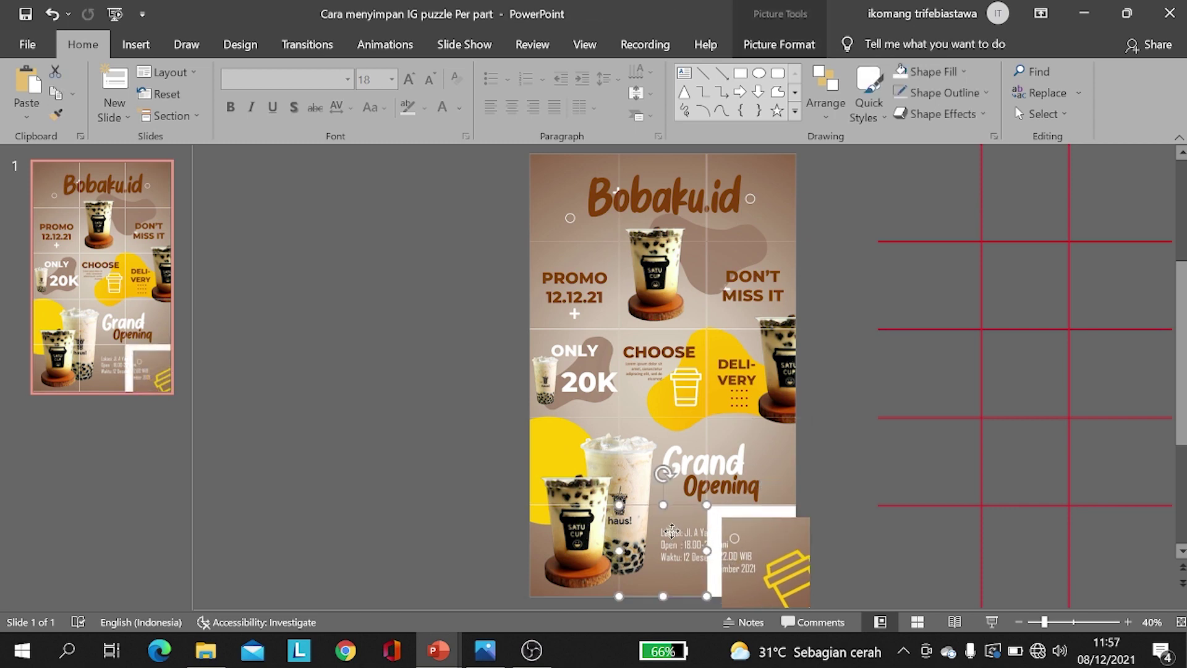
{"action": "left_click_drag", "start_coordinate": [575, 532], "coordinate": [560, 548]}
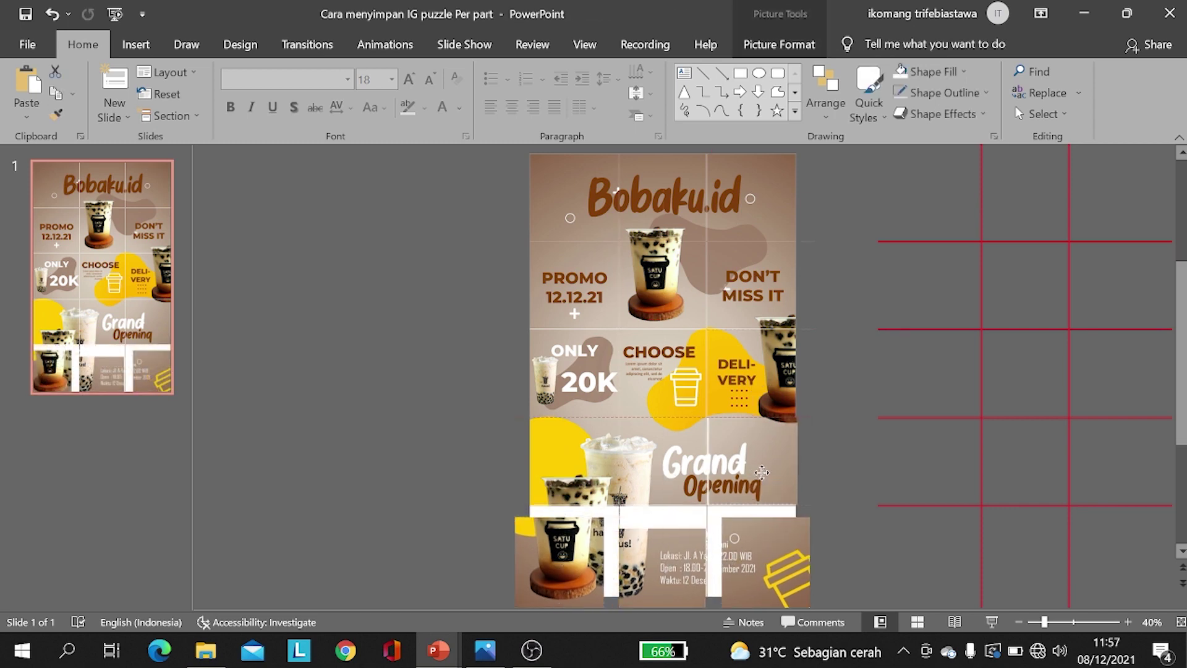
{"action": "left_click_drag", "start_coordinate": [748, 486], "coordinate": [763, 486]}
{"action": "left_click_drag", "start_coordinate": [691, 473], "coordinate": [700, 476]}
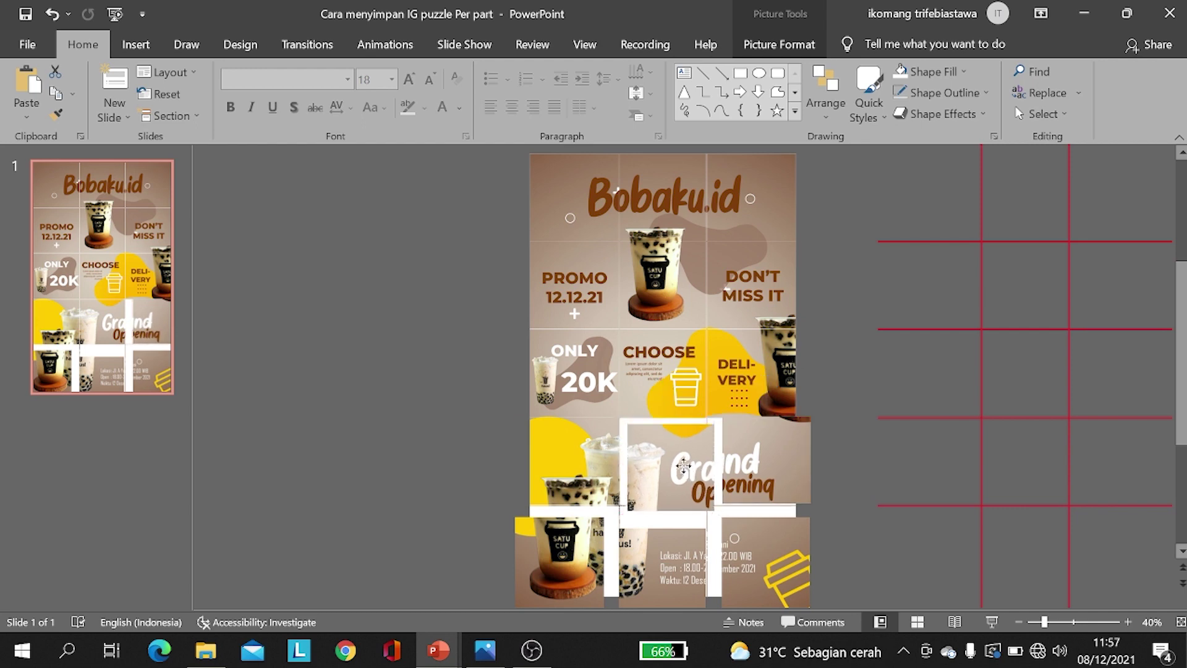
{"action": "left_click_drag", "start_coordinate": [592, 458], "coordinate": [586, 458]}
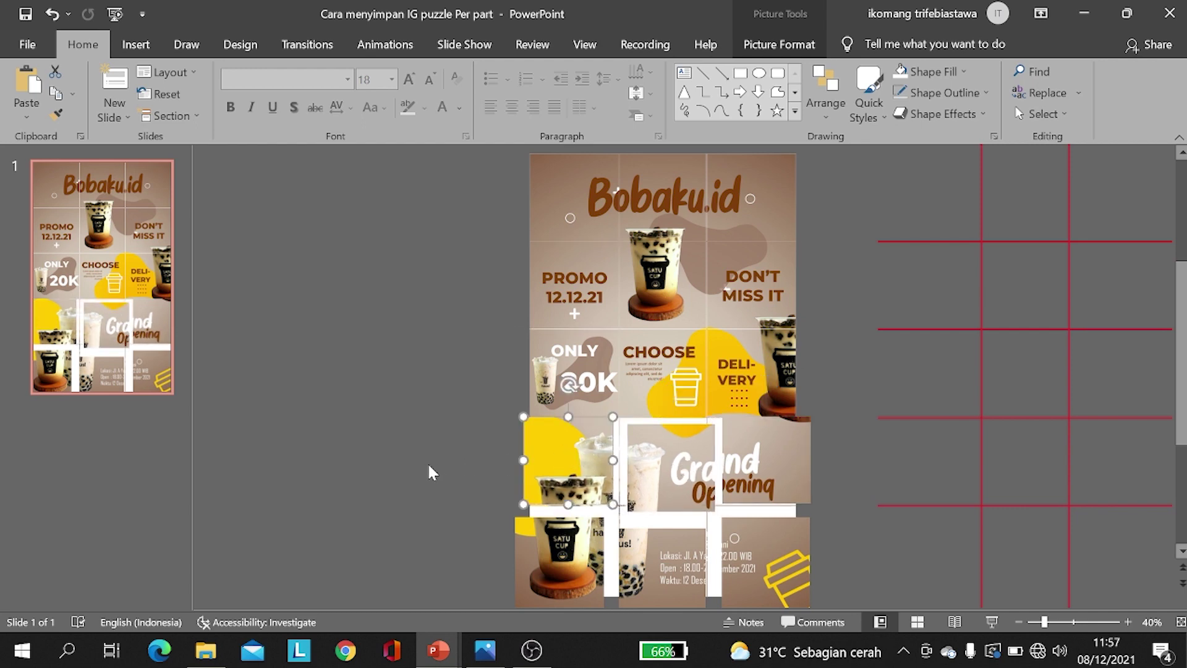
{"action": "key", "text": "ctrl+z"}
{"action": "key", "text": "ctrl+z"}
{"action": "key", "text": "ctrl+z"}
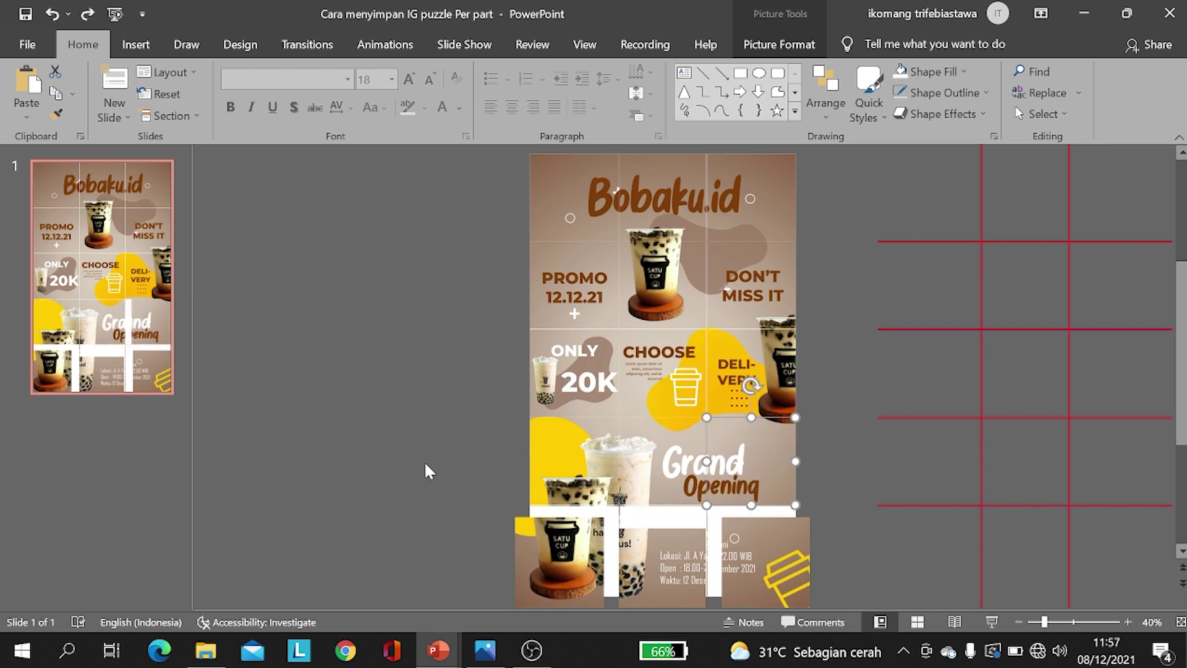
{"action": "key", "text": "ctrl+z"}
{"action": "key", "text": "ctrl+z"}
{"action": "key", "text": "ctrl+z"}
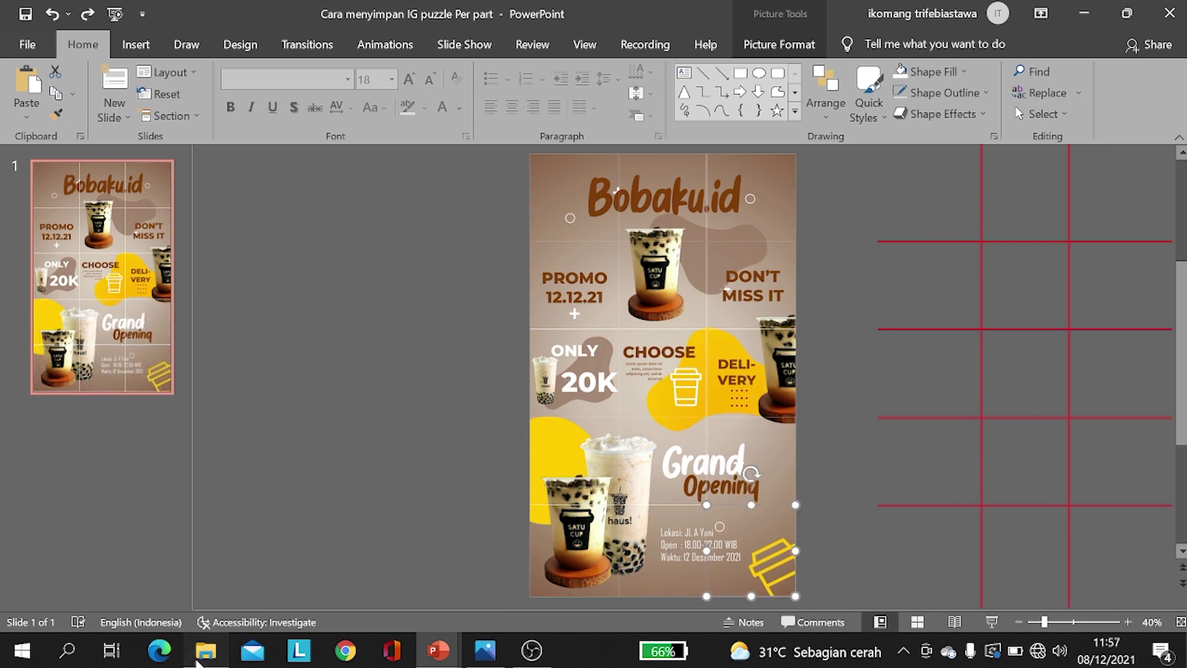
Step: Open the Pictures folder in File Explorer and view a saved piece in Photos
{"action": "left_click", "coordinate": [206, 649]}
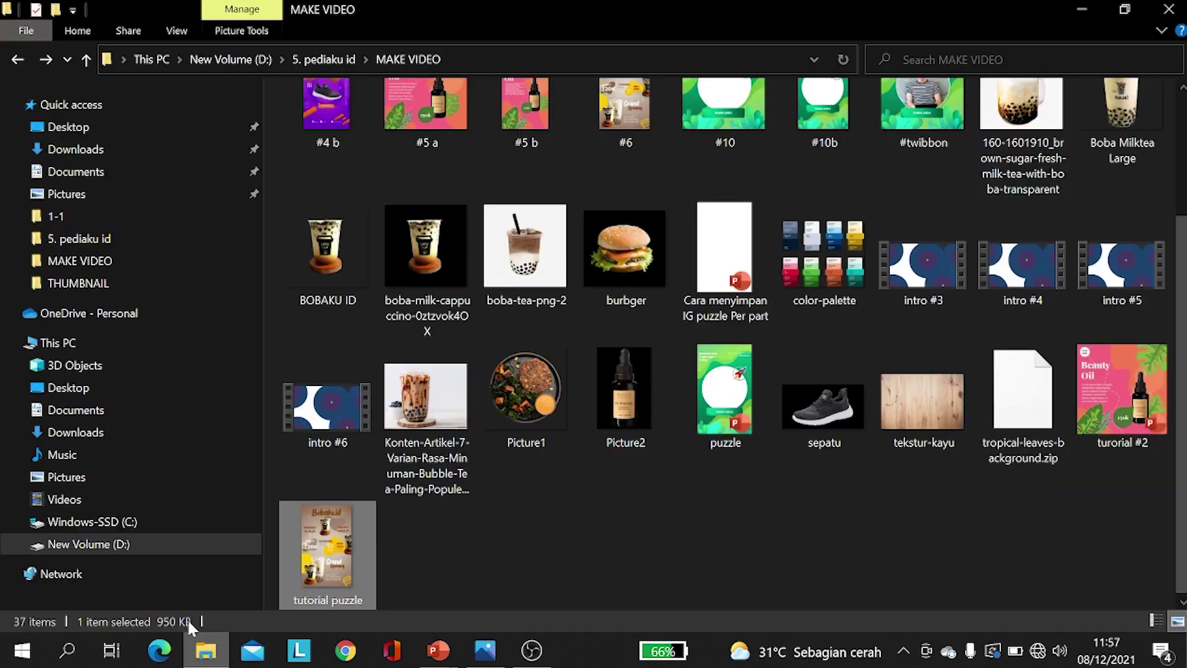
{"action": "left_click", "coordinate": [87, 476]}
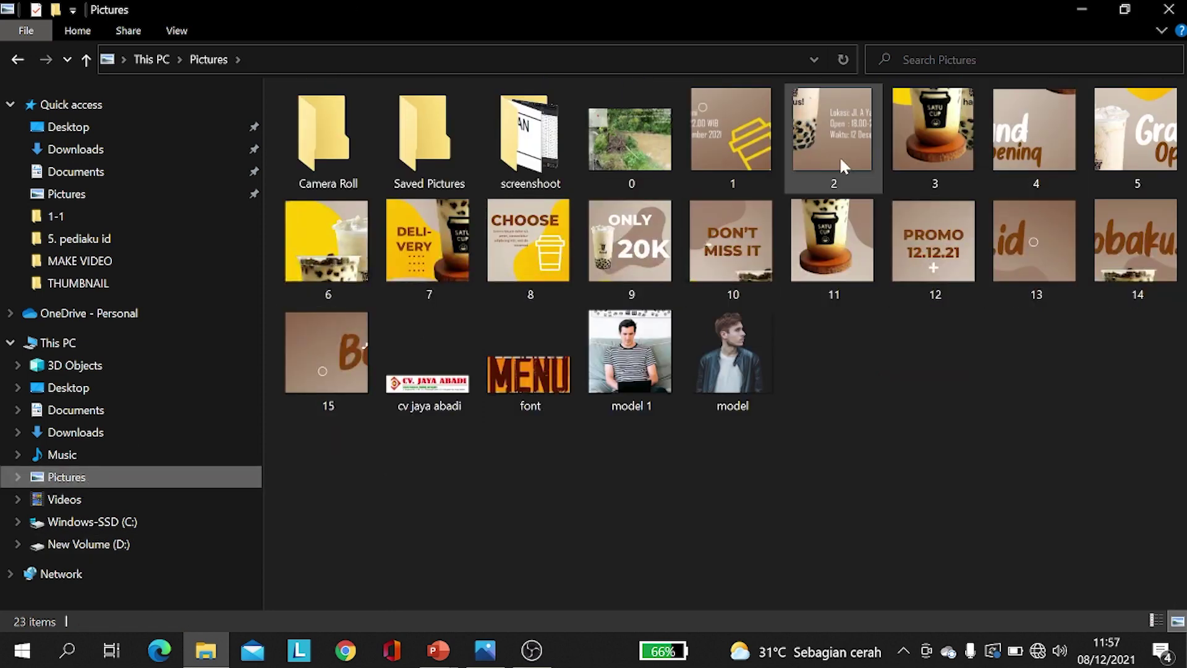
{"action": "double_click", "coordinate": [731, 160]}
{"action": "key", "text": "Right"}
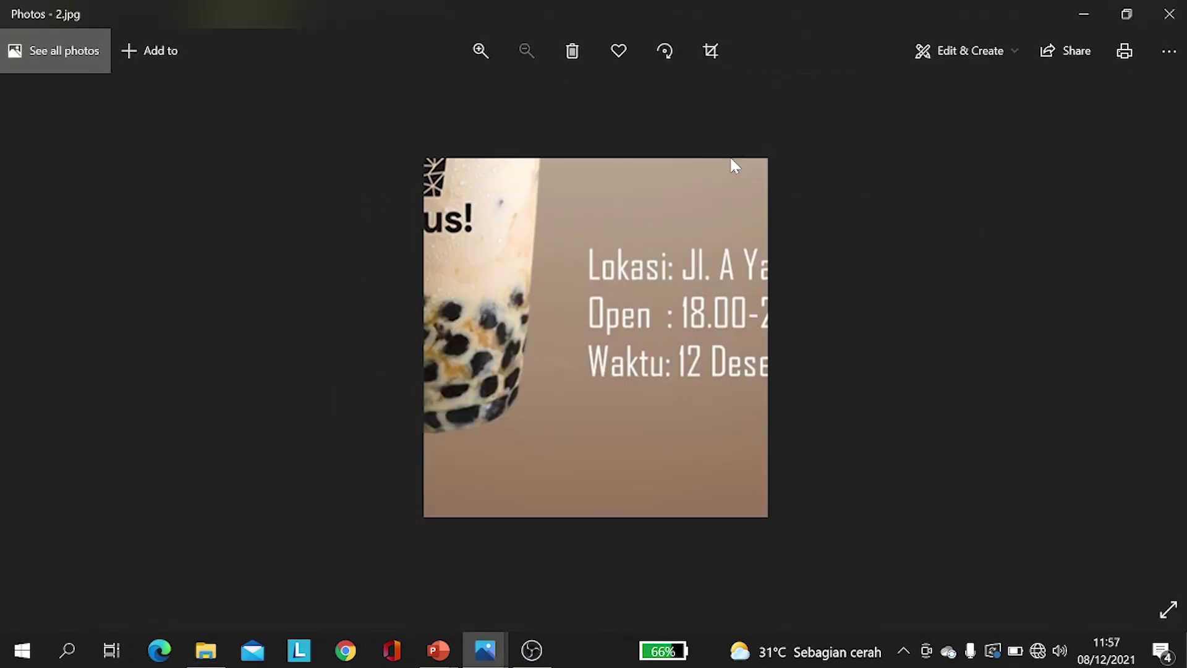
{"action": "key", "text": "Right"}
{"action": "key", "text": "Right"}
{"action": "key", "text": "Right"}
{"action": "key", "text": "Right"}
{"action": "key", "text": "Right"}
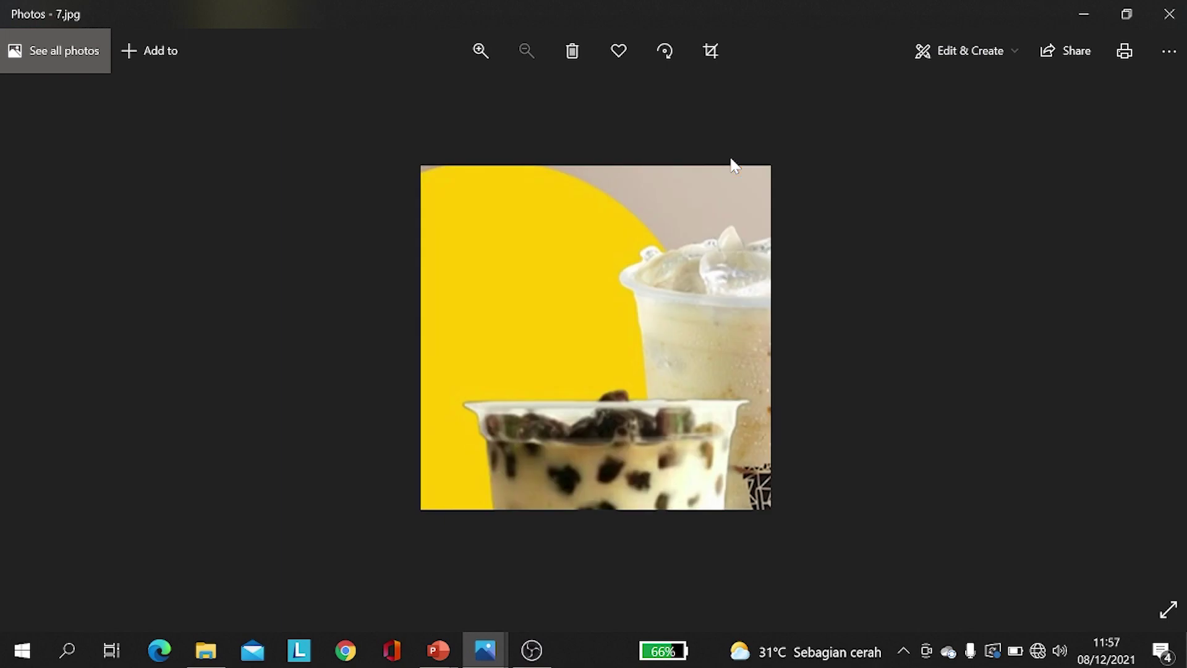
{"action": "key", "text": "Right"}
{"action": "key", "text": "Right"}
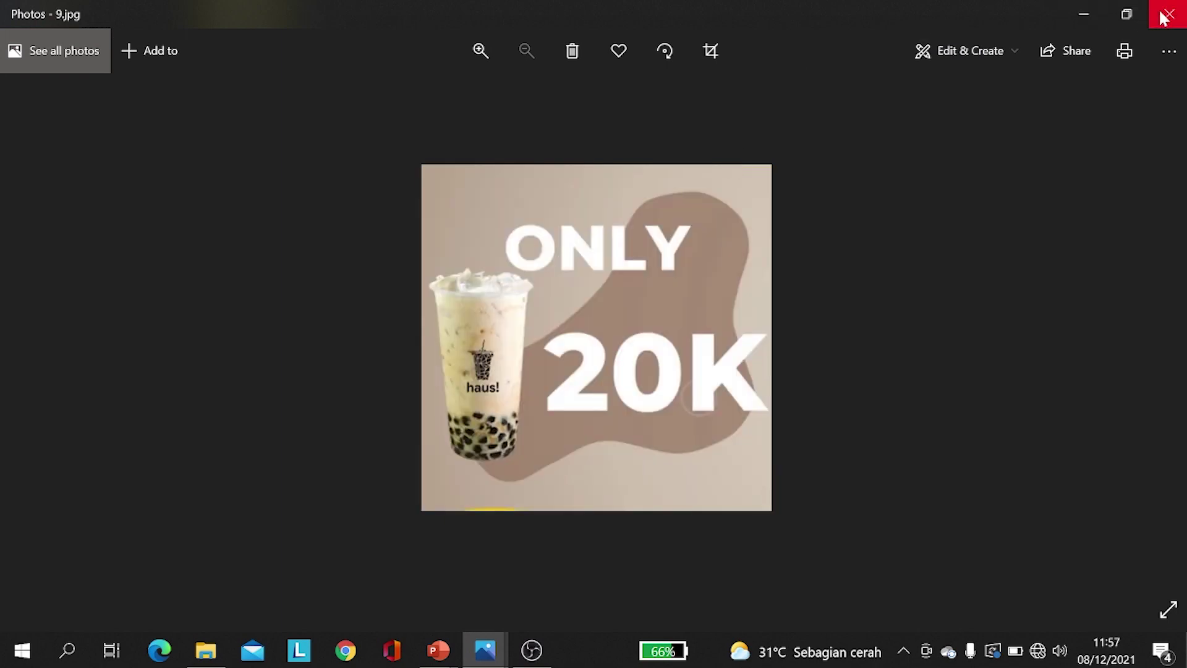
{"action": "left_click", "coordinate": [1168, 13]}
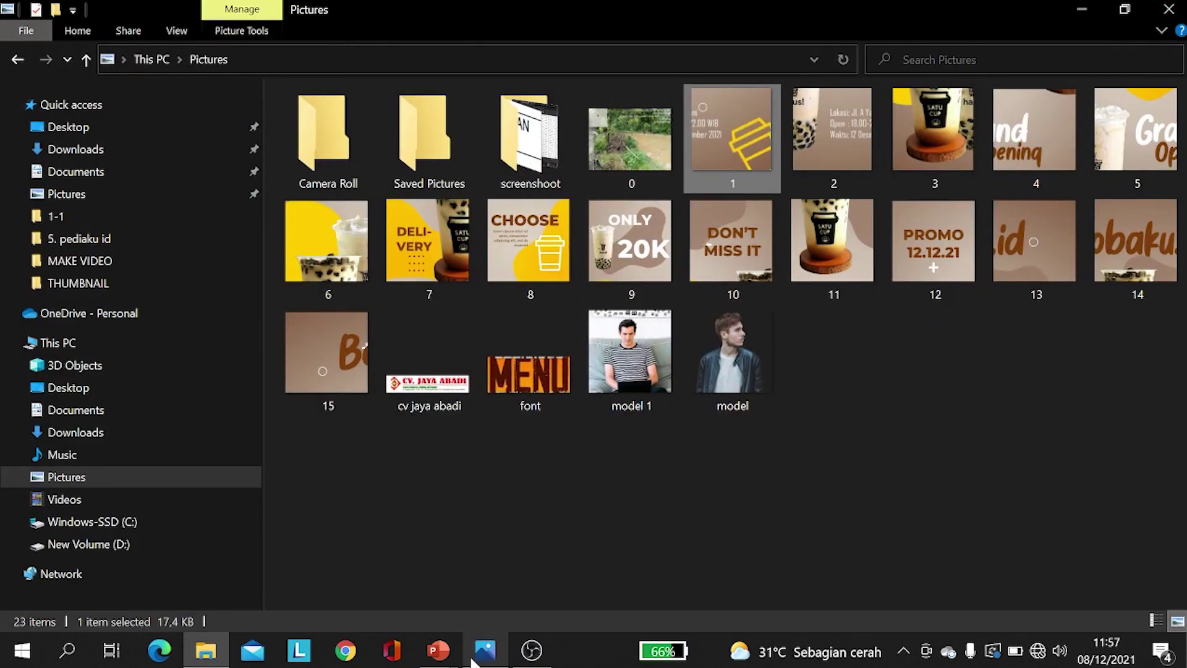
Step: Return to the puzzle tutorial presentation in PowerPoint
{"action": "left_click", "coordinate": [438, 651]}
{"action": "left_click", "coordinate": [735, 606]}
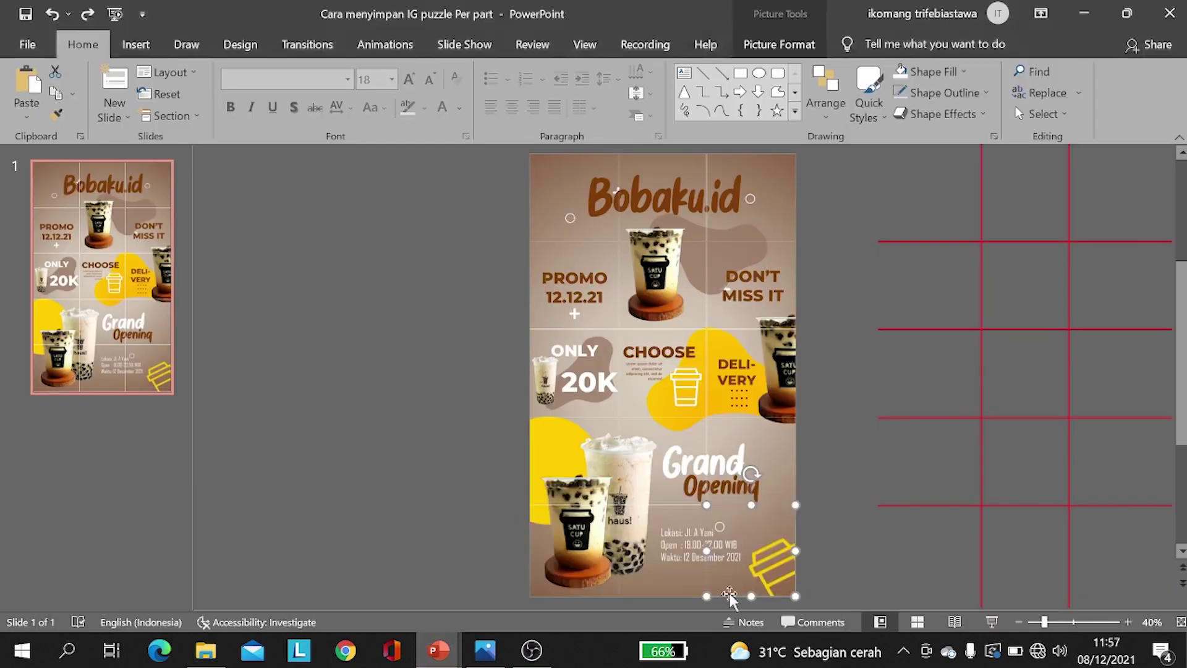
{"action": "left_click", "coordinate": [753, 279]}
{"action": "left_click", "coordinate": [861, 208]}
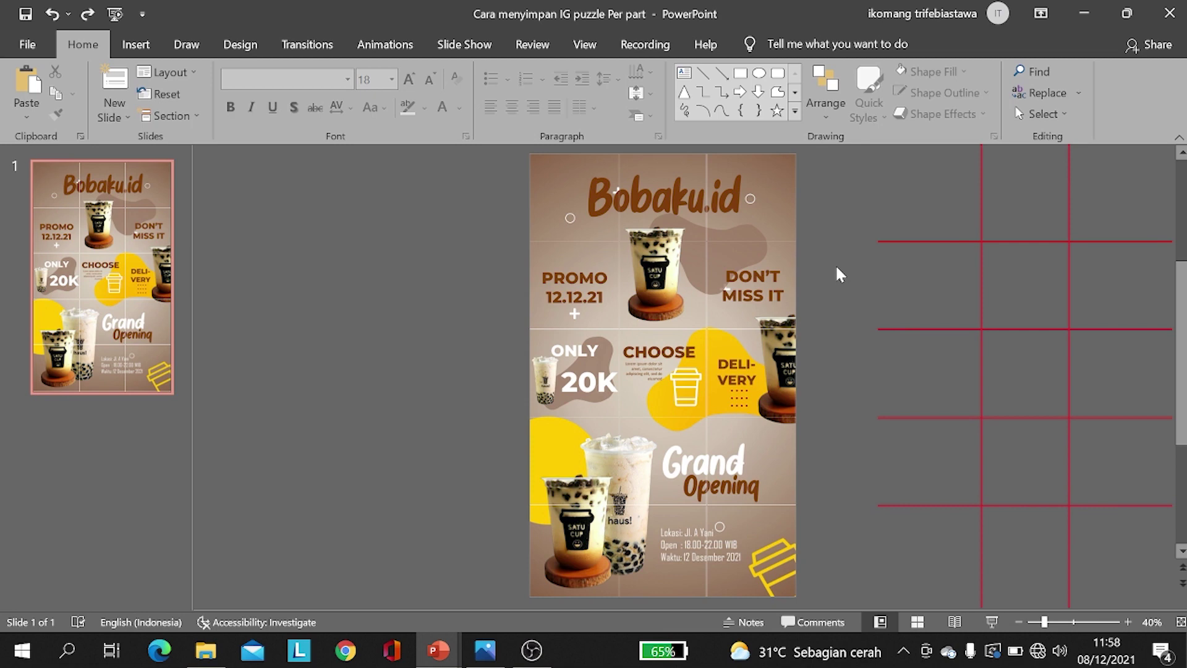
Step: Select and deselect the red grid lines, then bring up the gridded poster #6.jpg in Photos
{"action": "left_click", "coordinate": [957, 242]}
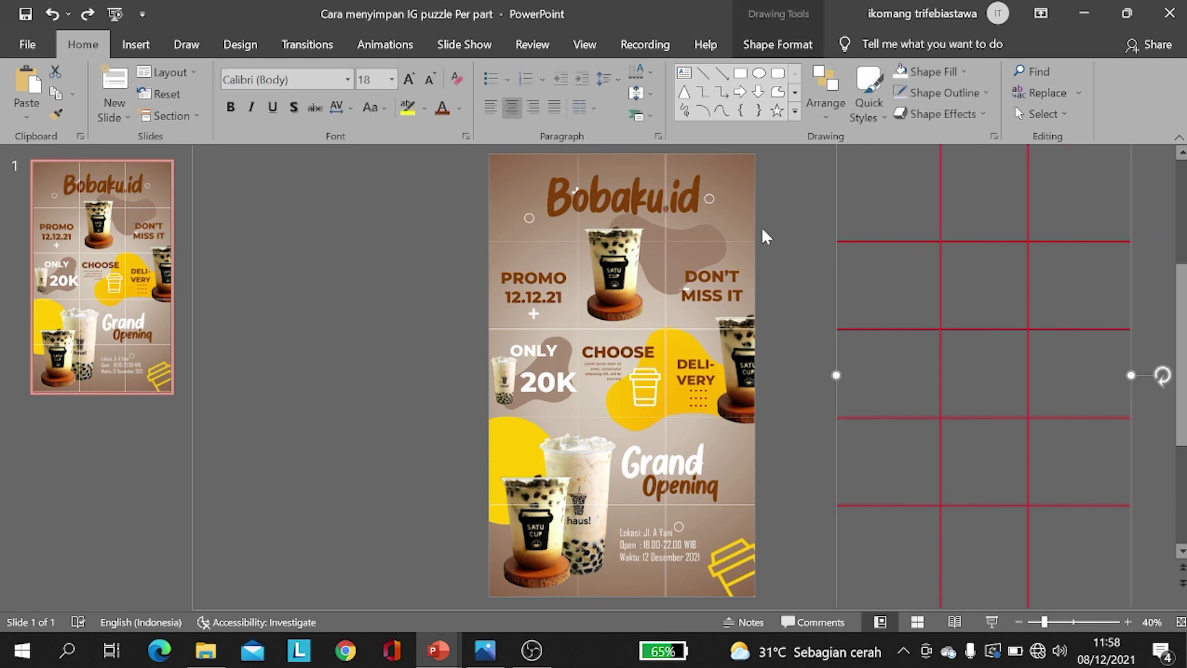
{"action": "left_click", "coordinate": [794, 270]}
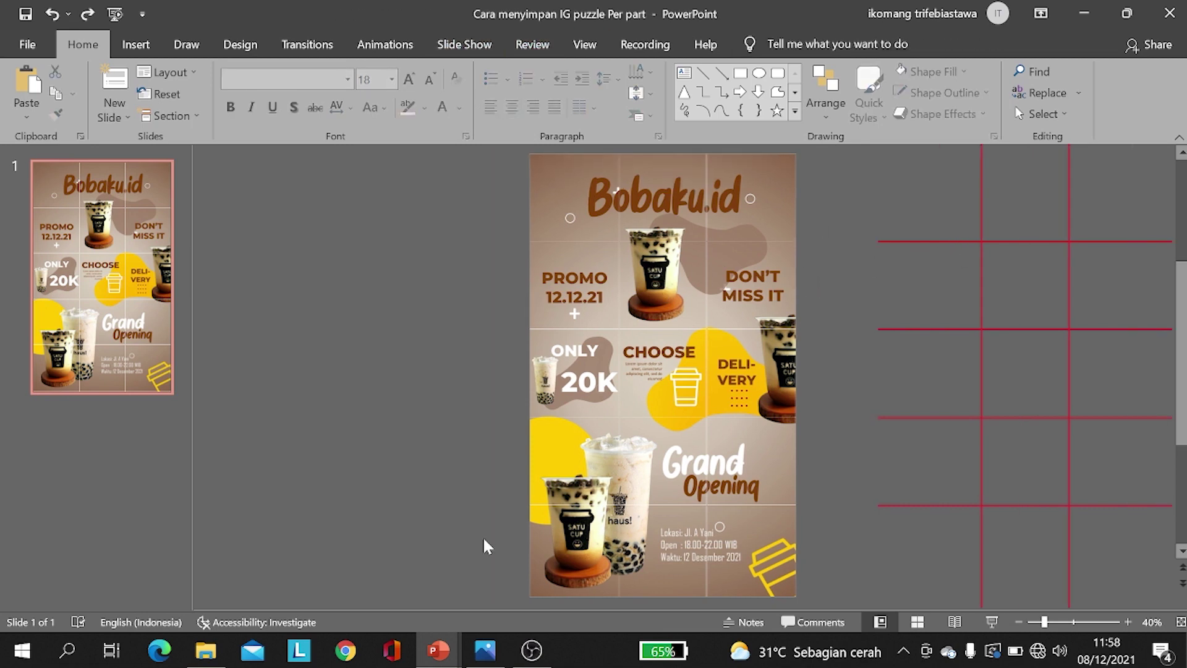
{"action": "left_click", "coordinate": [442, 660]}
{"action": "mouse_move", "coordinate": [438, 650]}
{"action": "left_click", "coordinate": [177, 577]}
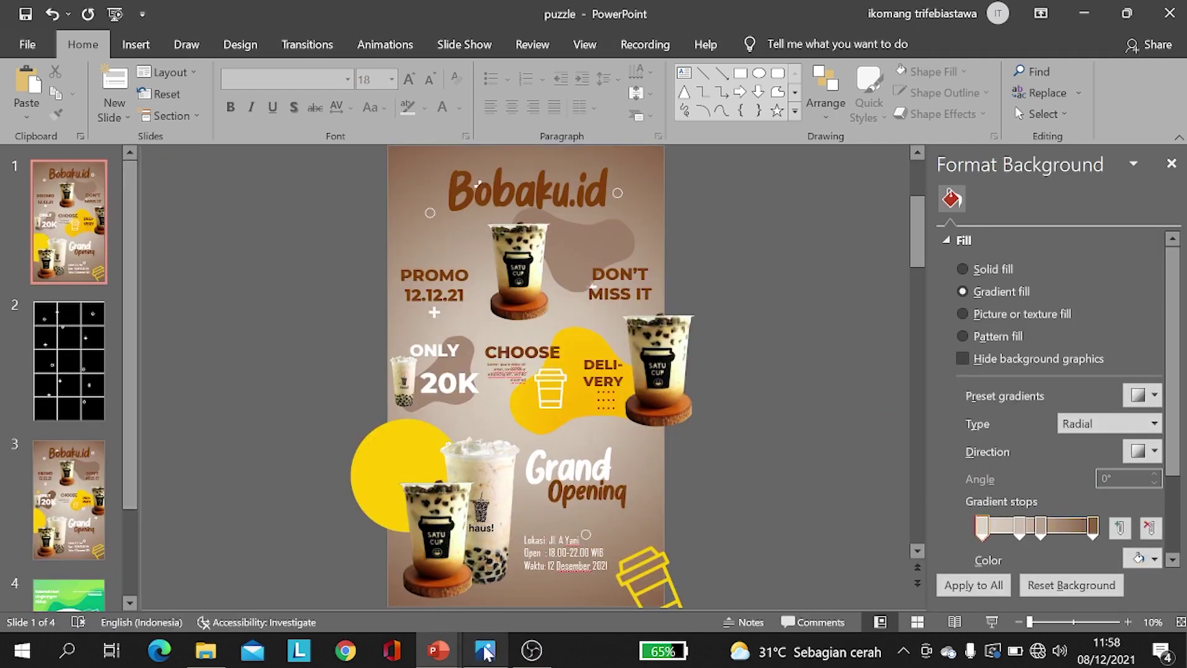
{"action": "left_click", "coordinate": [439, 650]}
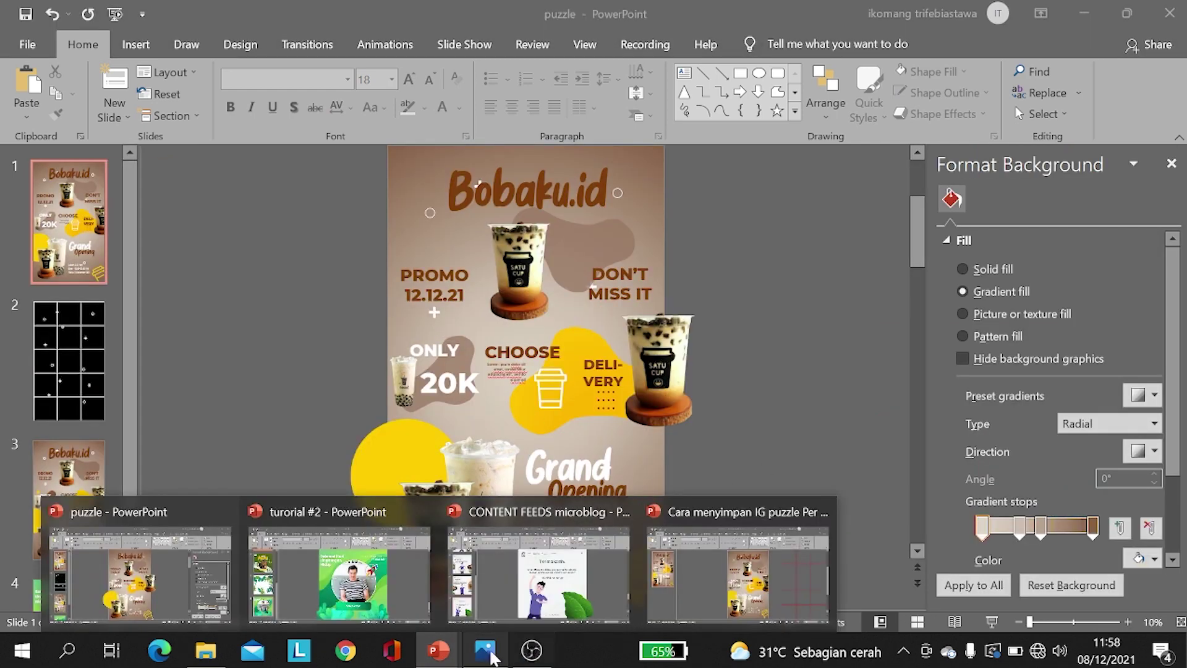
{"action": "left_click", "coordinate": [485, 649]}
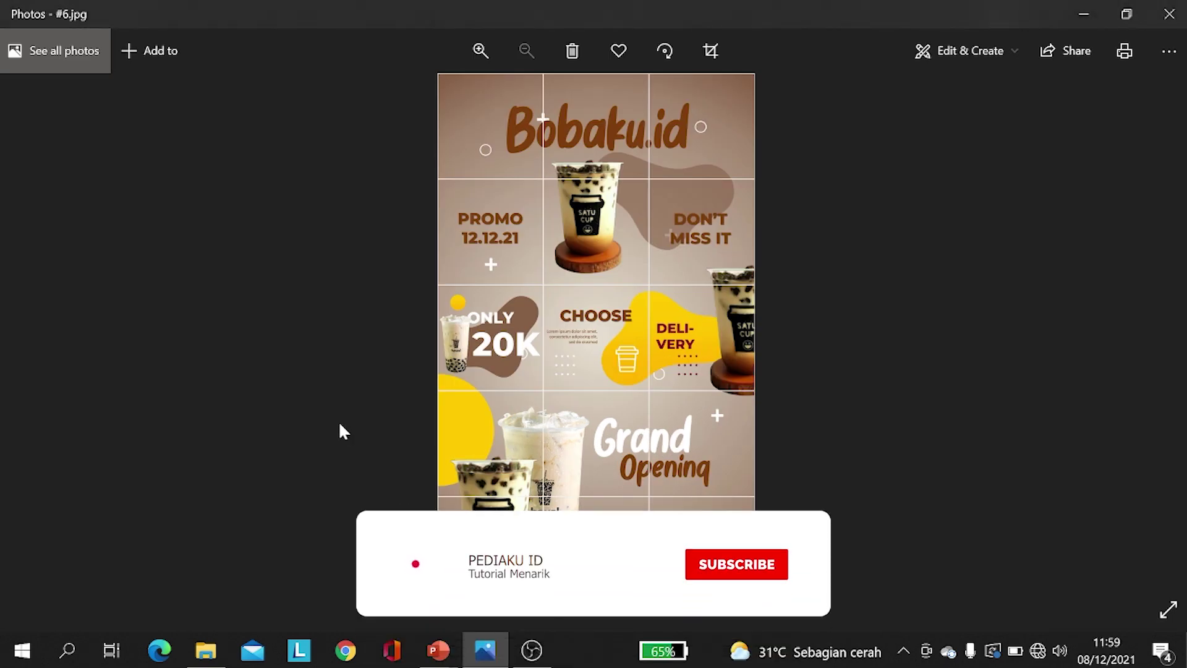